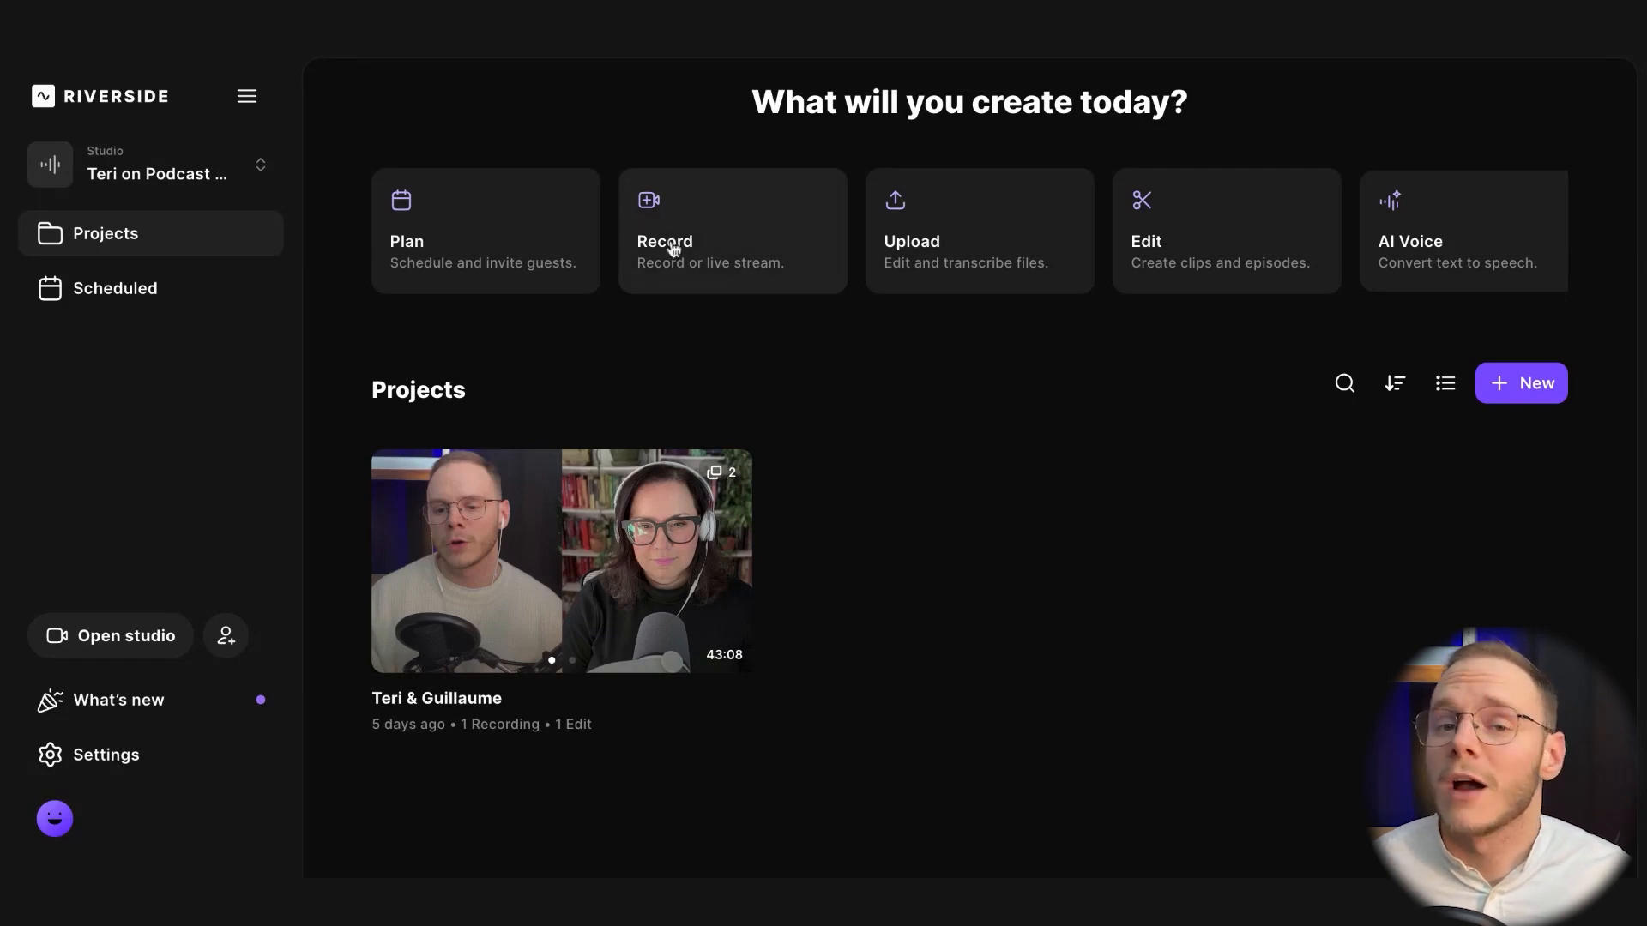
# Select the Podcast Gurus studio and open its two-person interview project
pyautogui.click(141, 168)
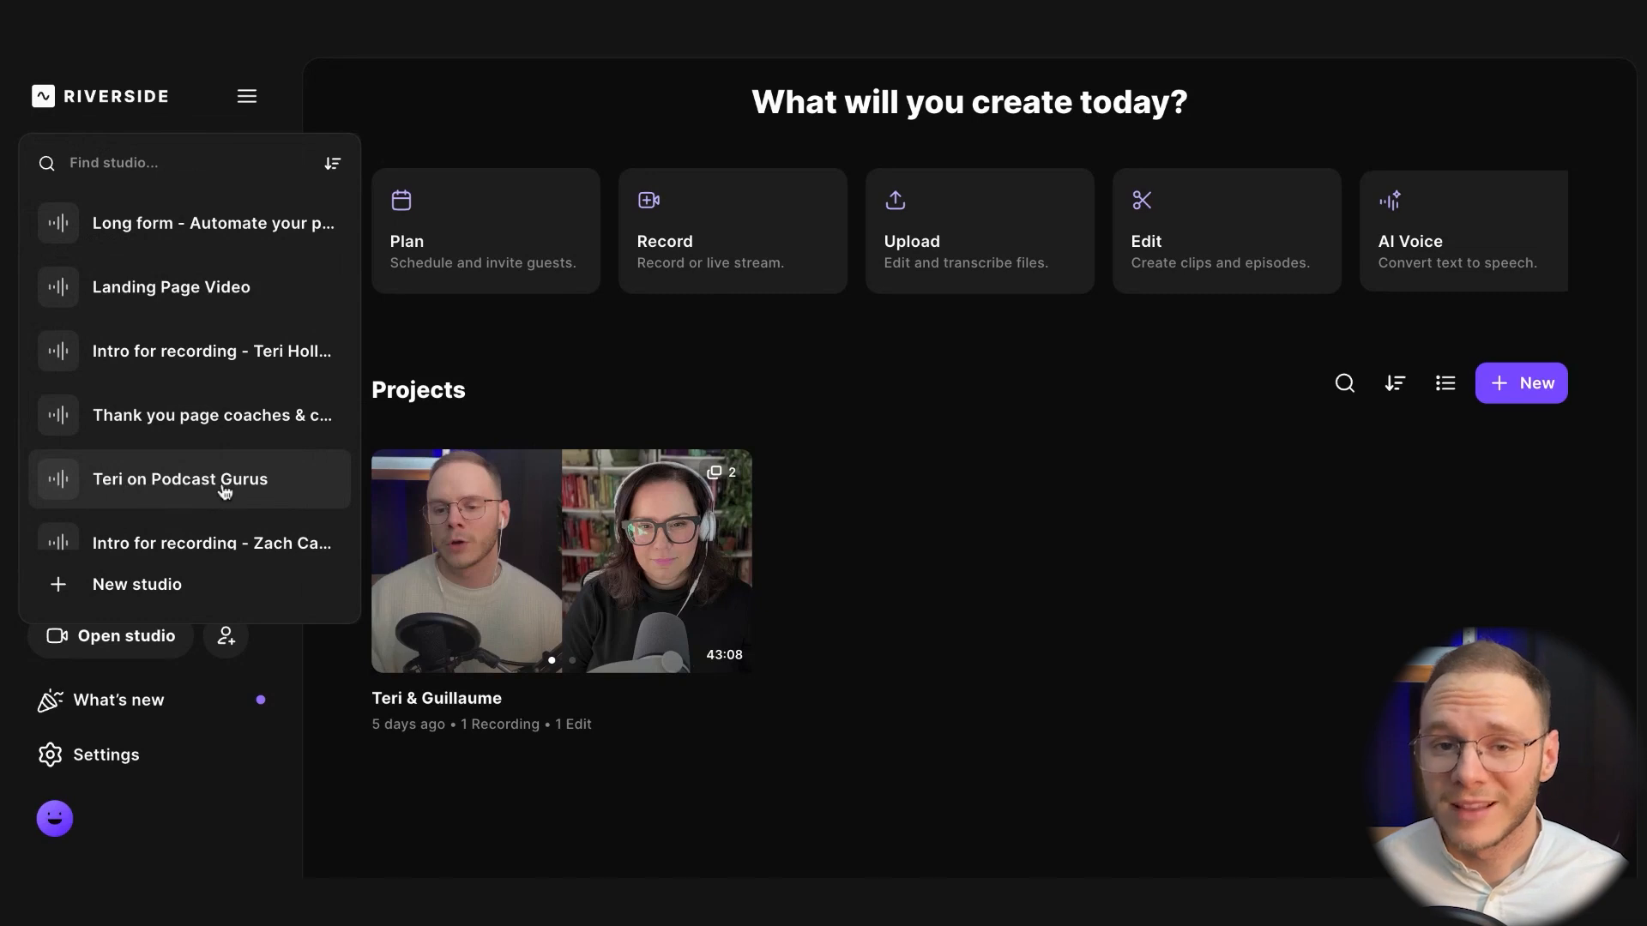
pyautogui.click(194, 486)
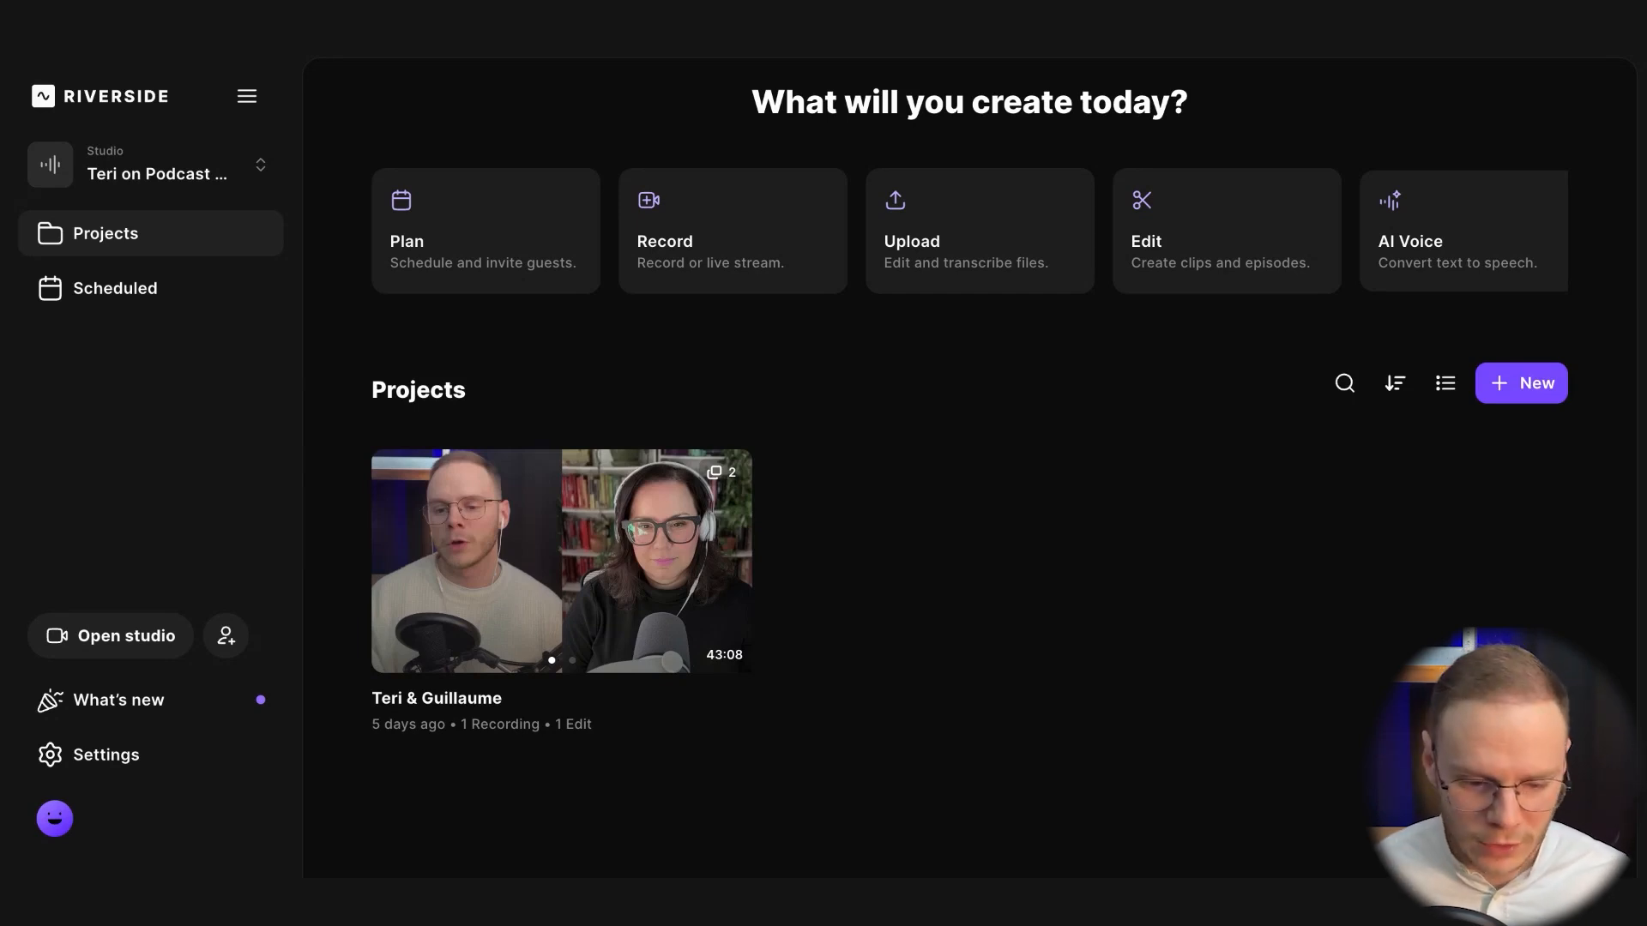
pyautogui.click(482, 577)
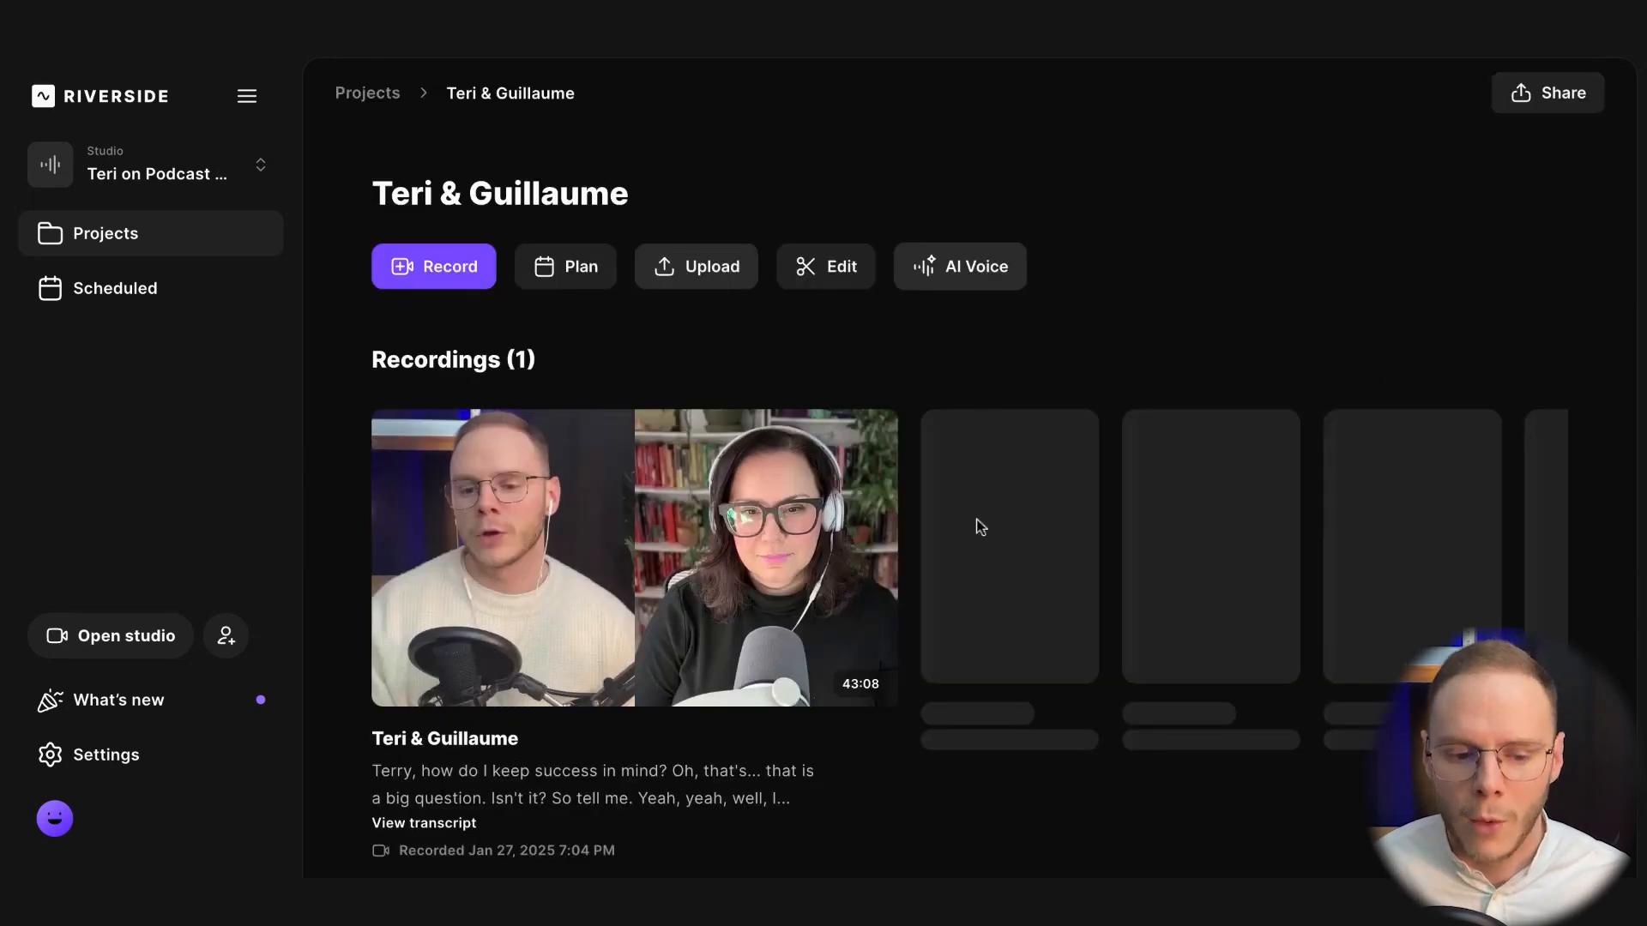
# Generate an AI-polished Full Episode edit from the project's interview recording
pyautogui.scroll(-3, 1034, 333)
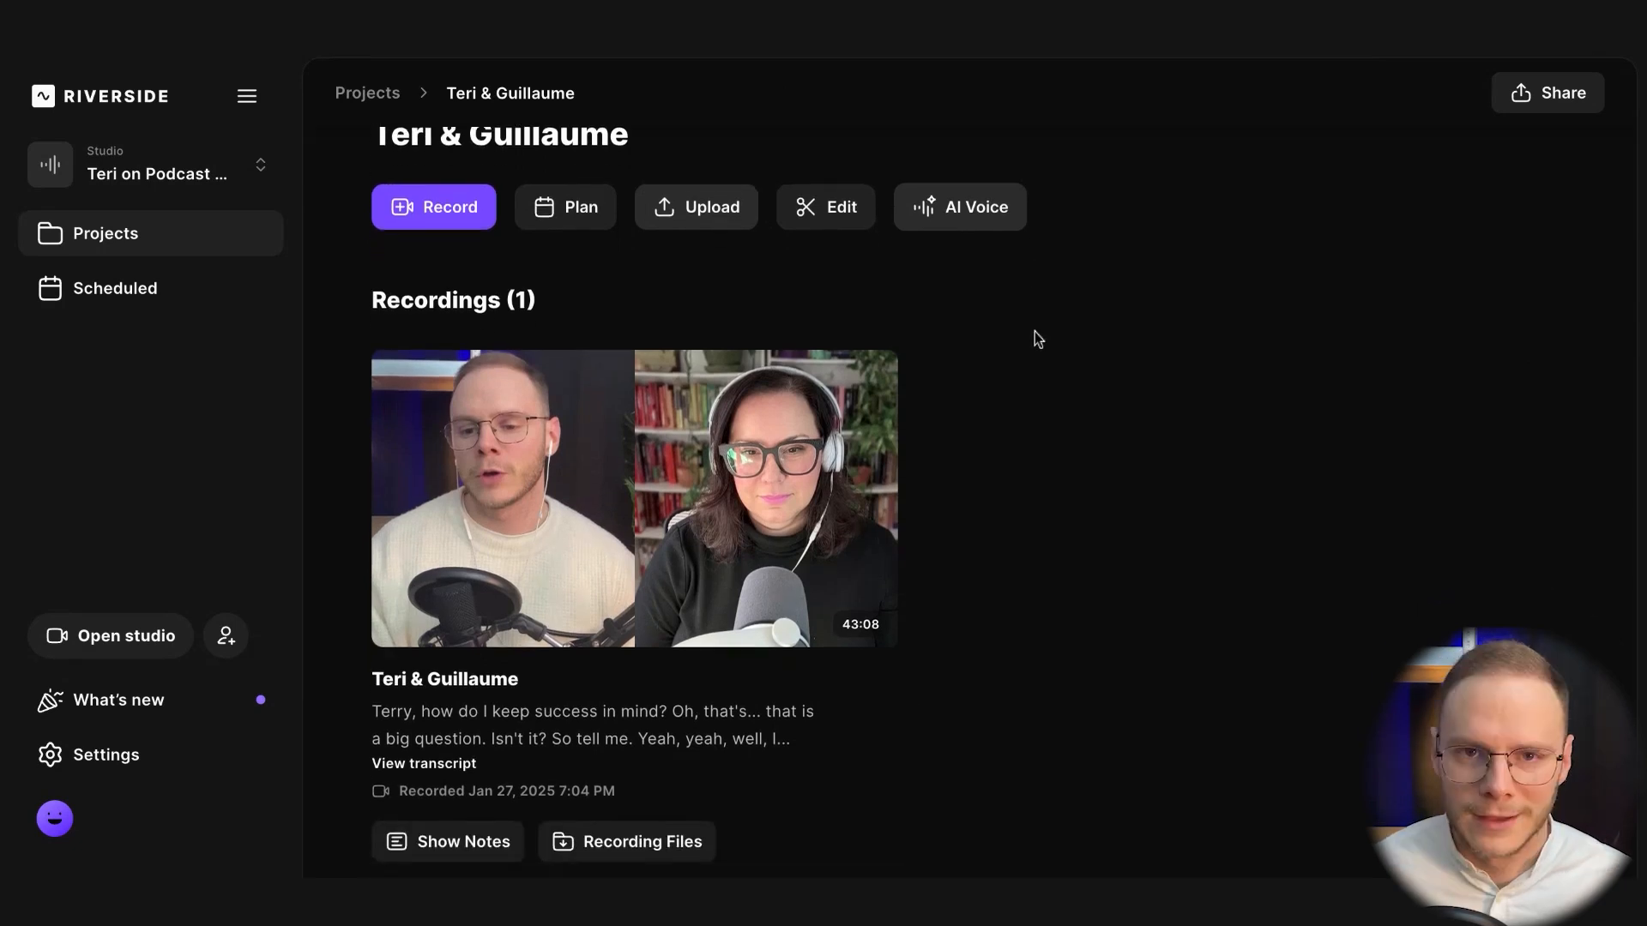
pyautogui.scroll(-5, 1034, 333)
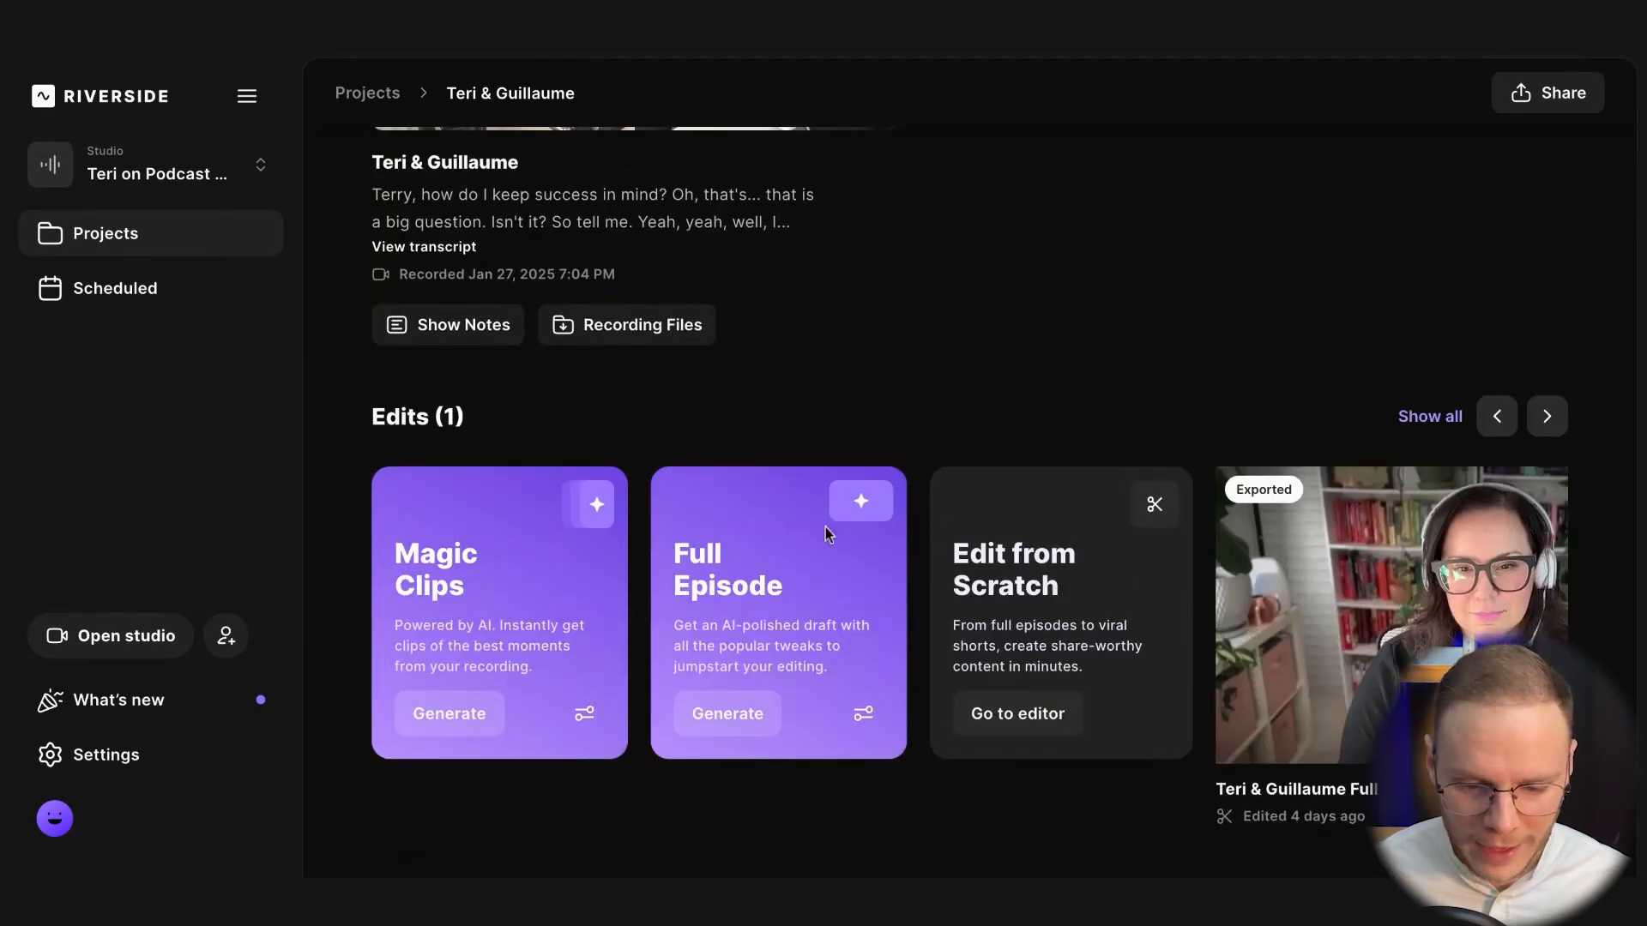
pyautogui.scroll(8, 973, 366)
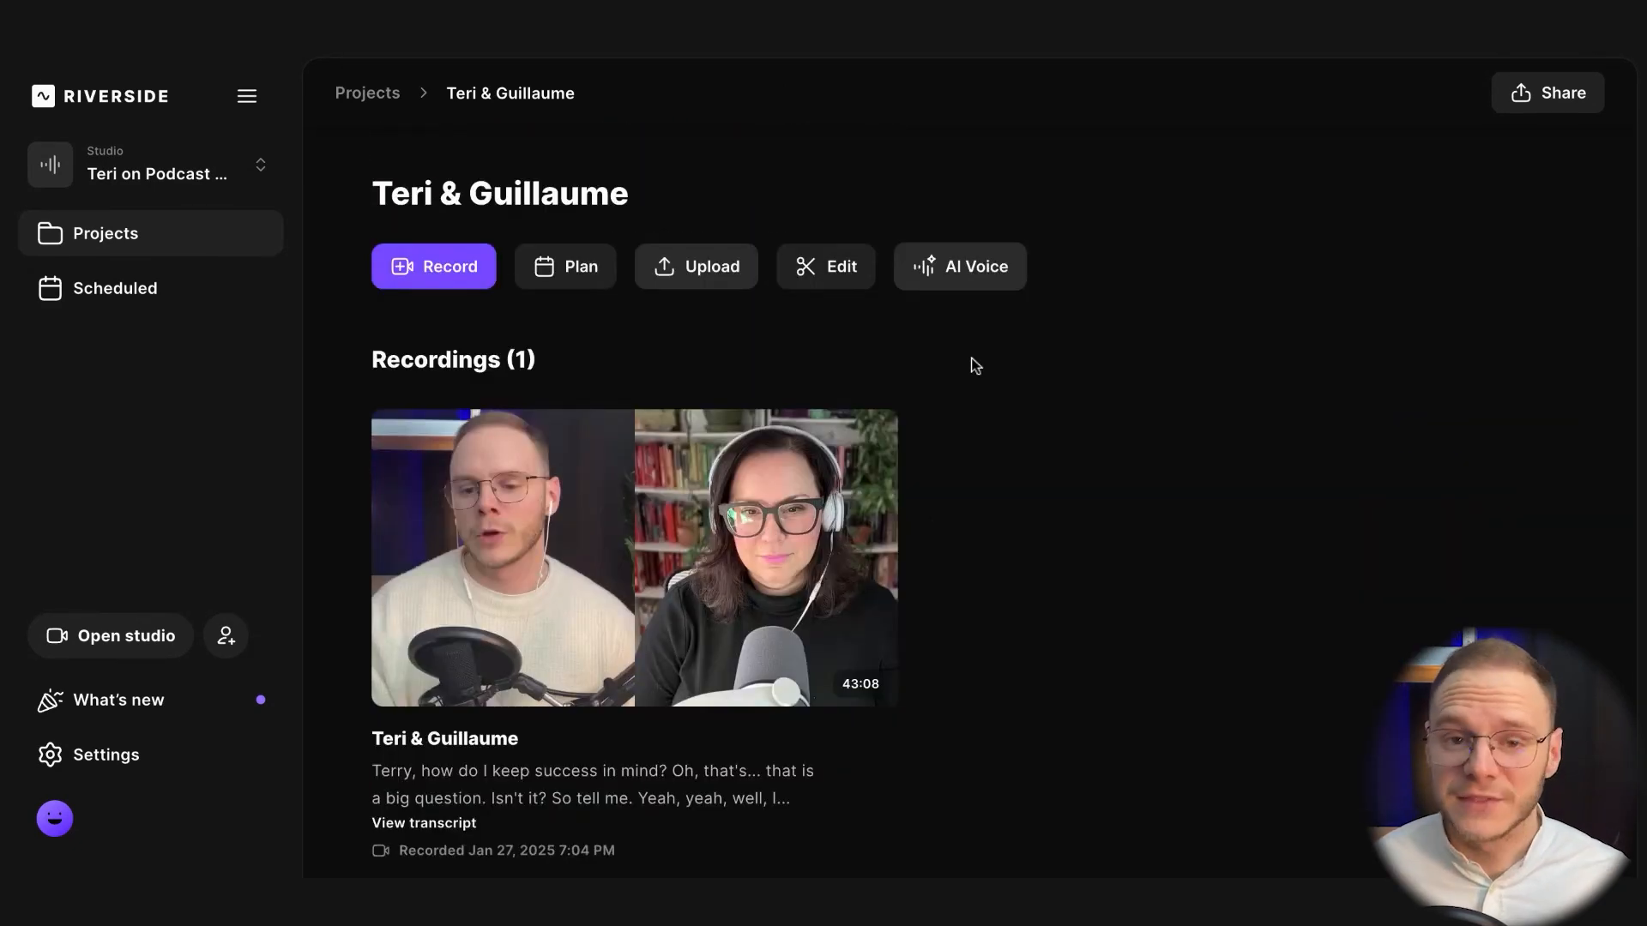
pyautogui.scroll(-8, 976, 366)
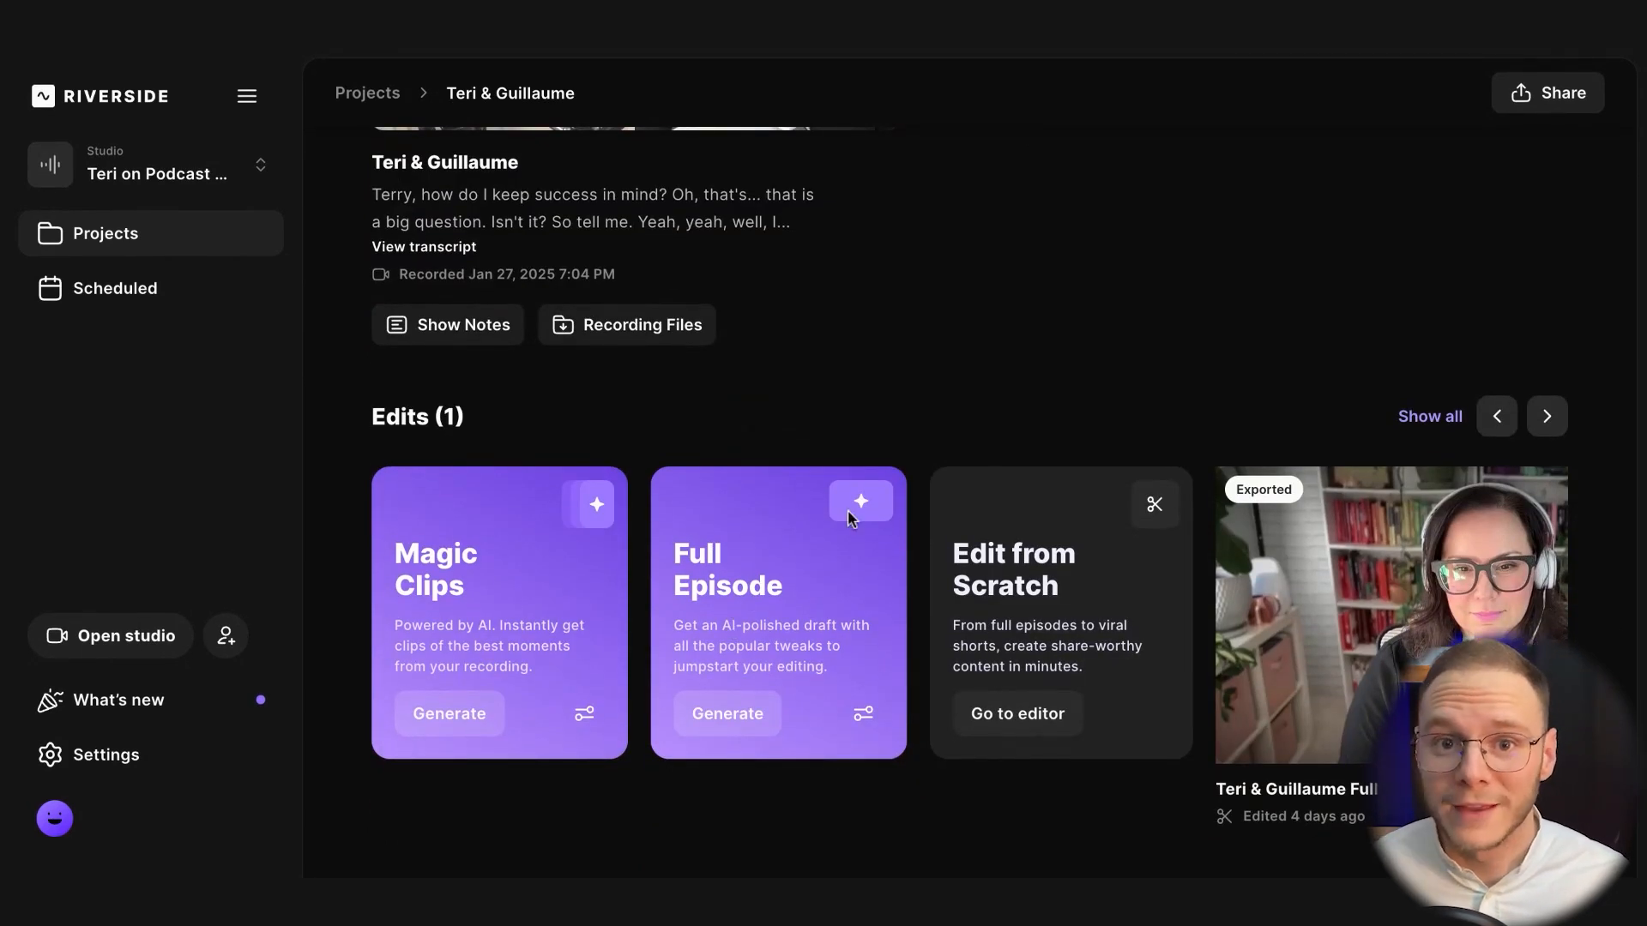
pyautogui.click(727, 713)
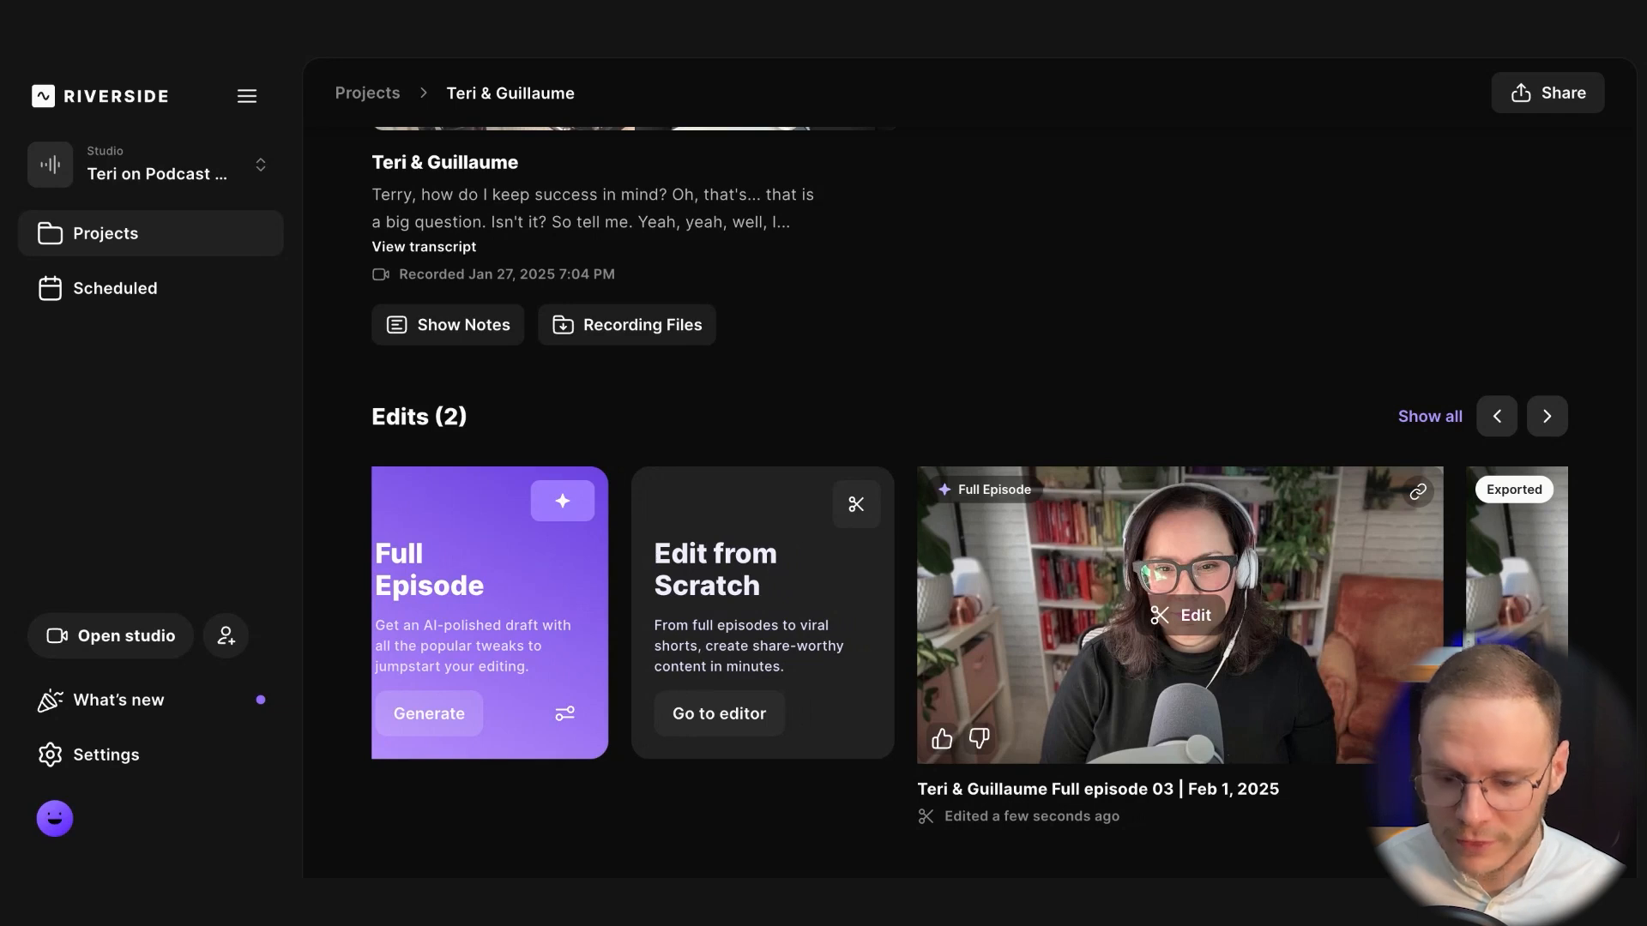
# Open the newly generated Full Episode edit for editing and choose the 16:9 aspect ratio
pyautogui.scroll(6, 1252, 635)
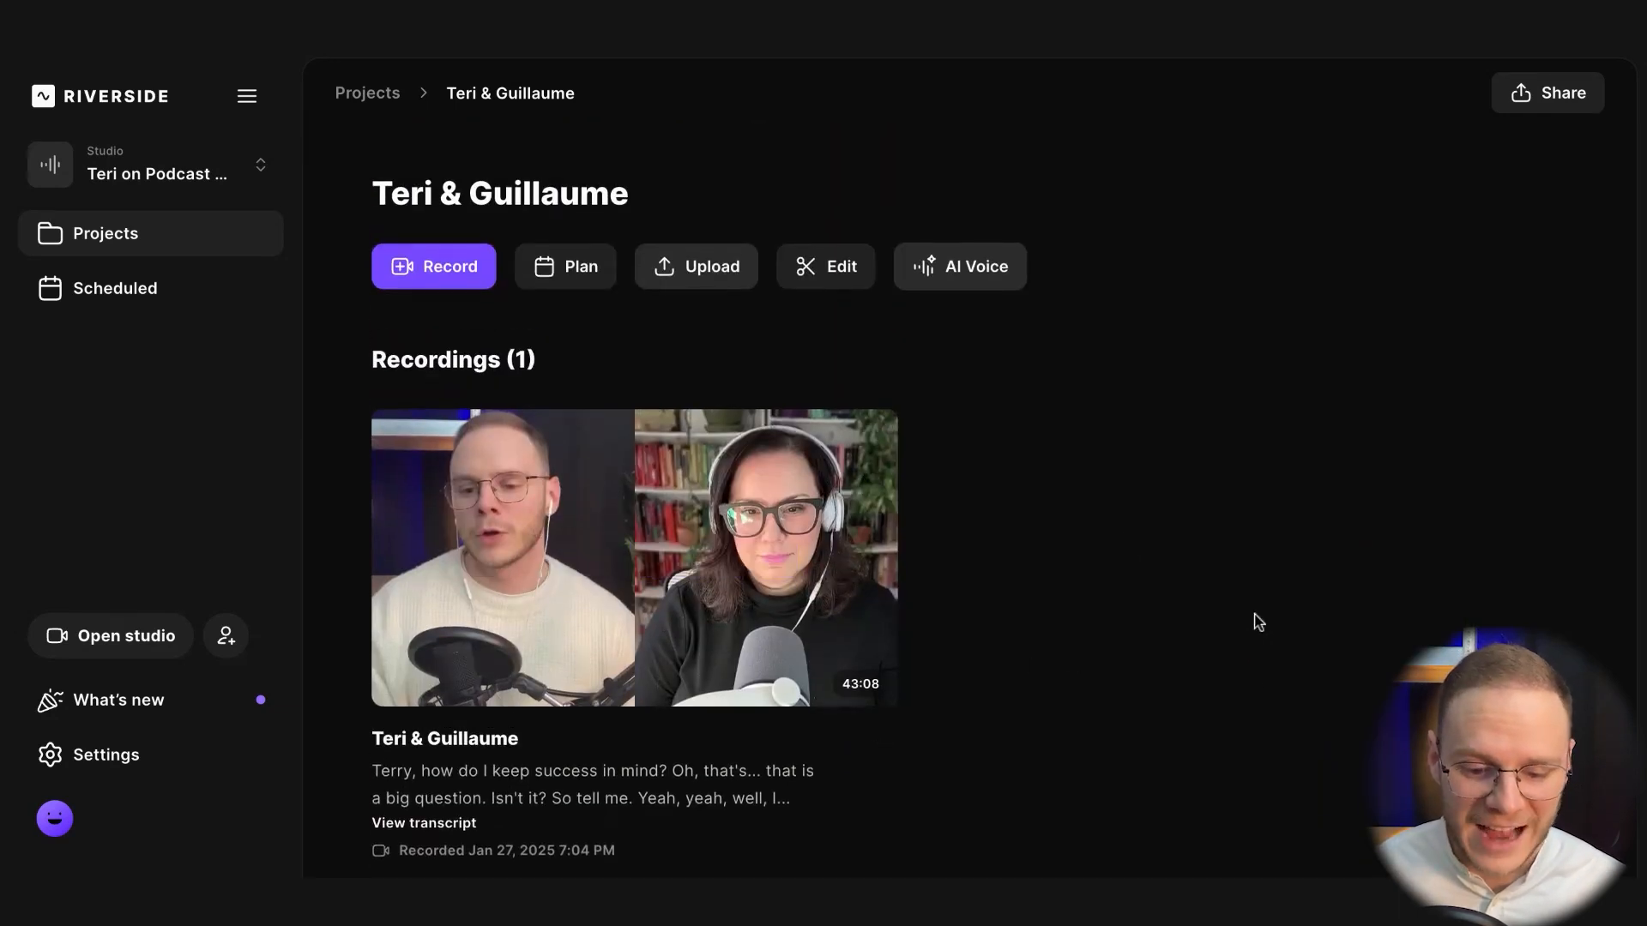
pyautogui.scroll(-5, 1258, 686)
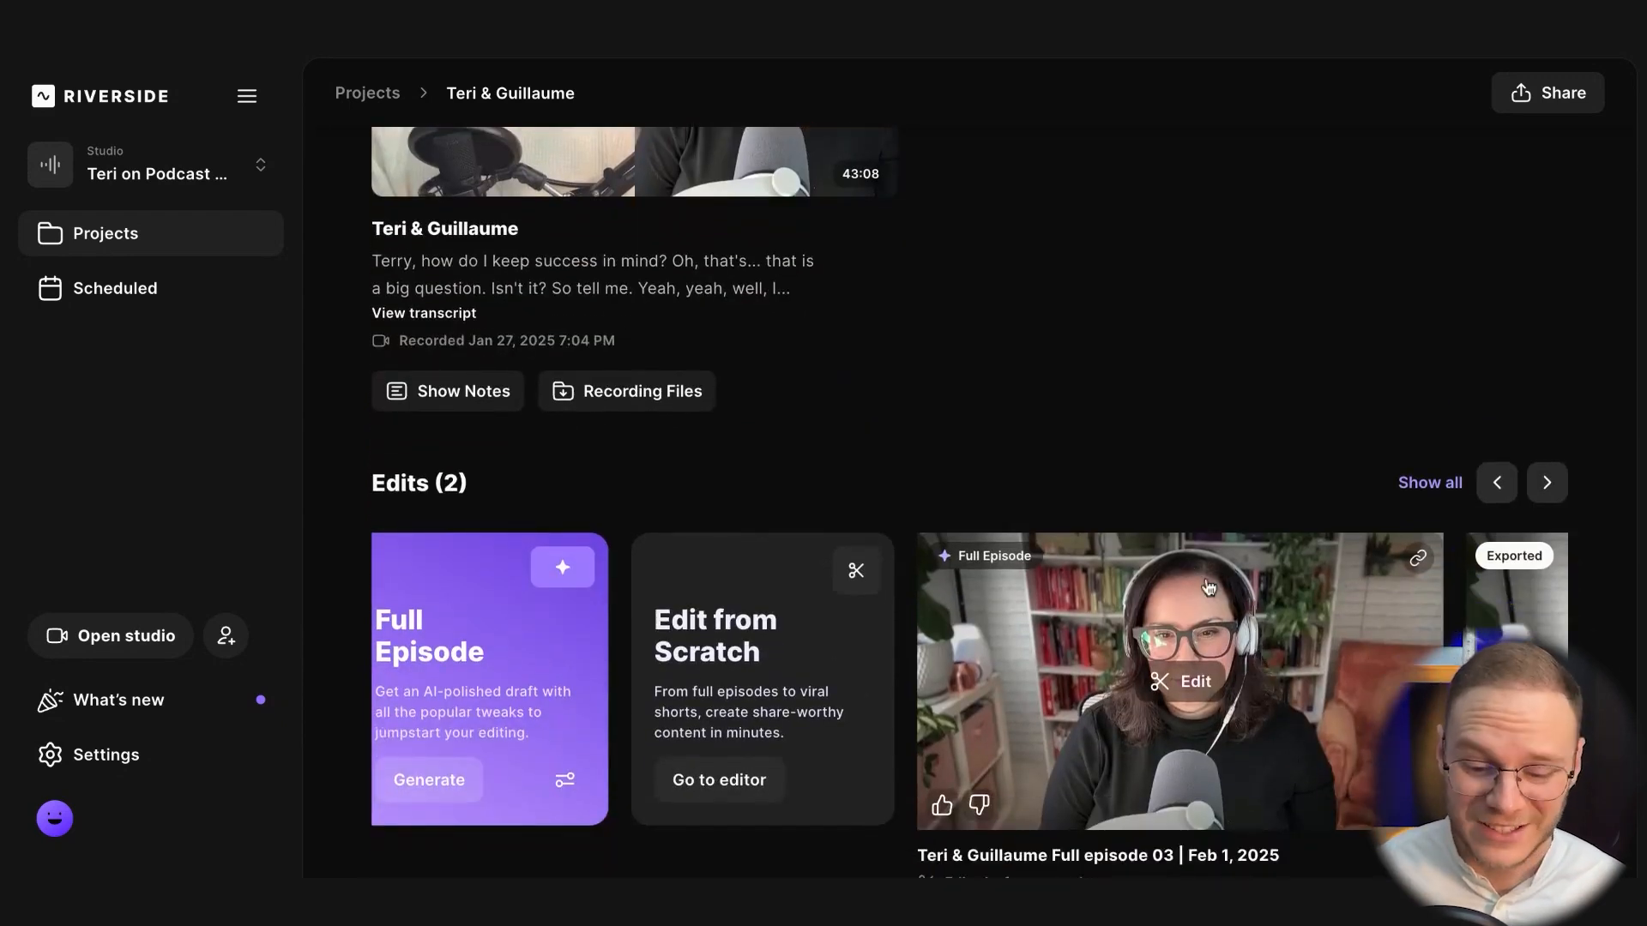
pyautogui.moveTo(1289, 661)
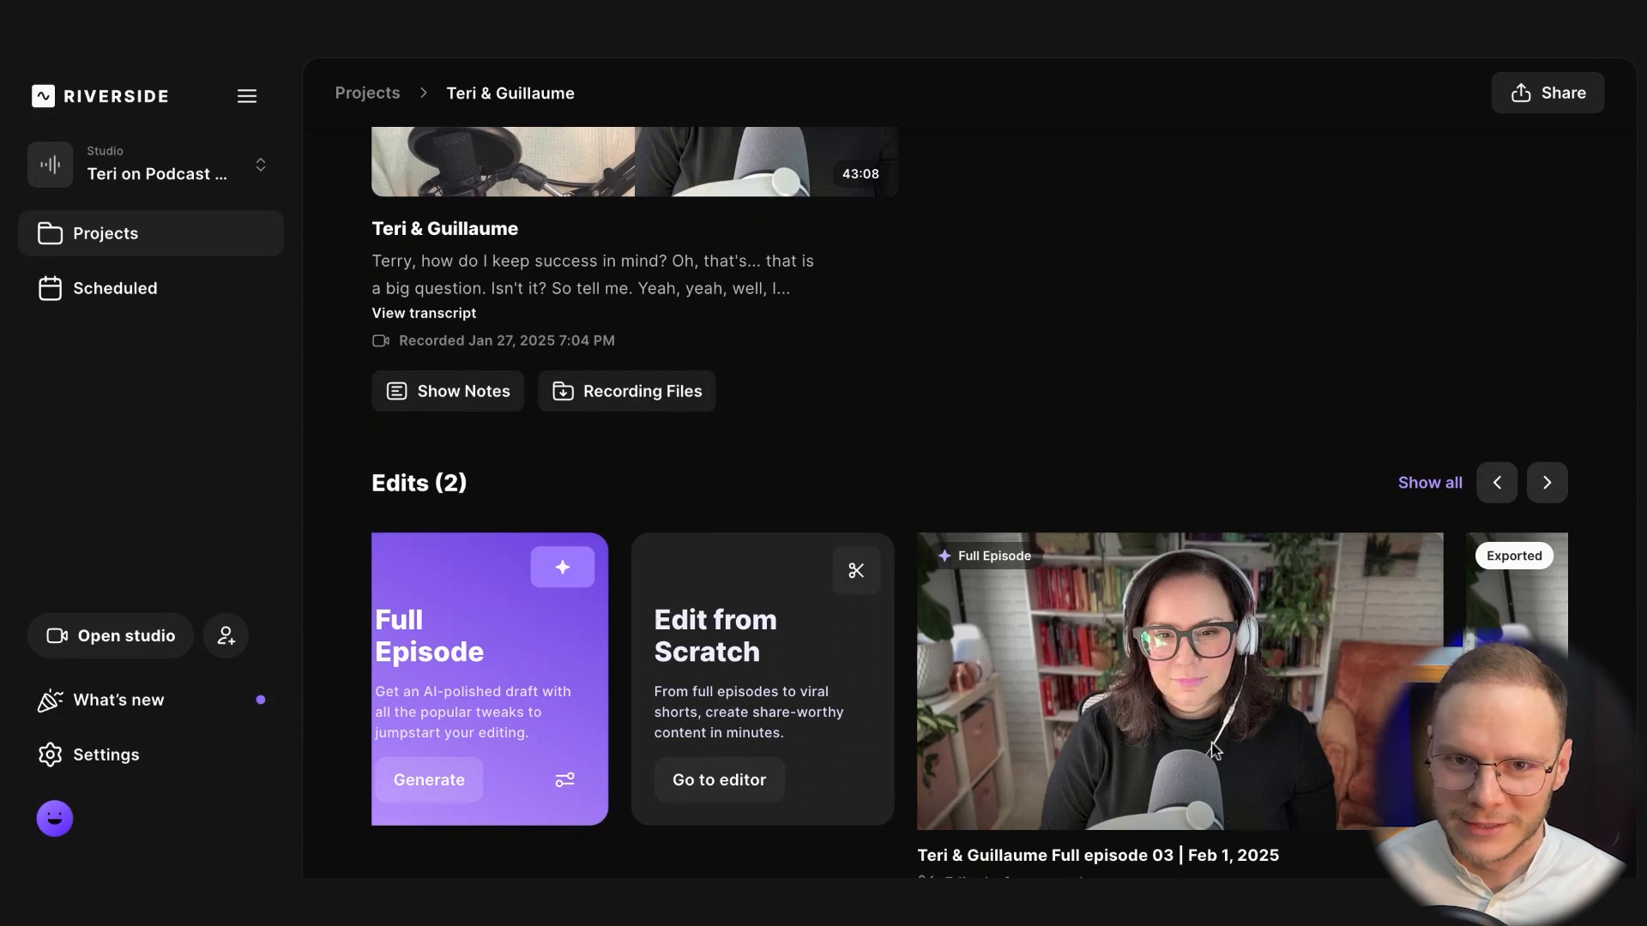
pyautogui.click(1182, 681)
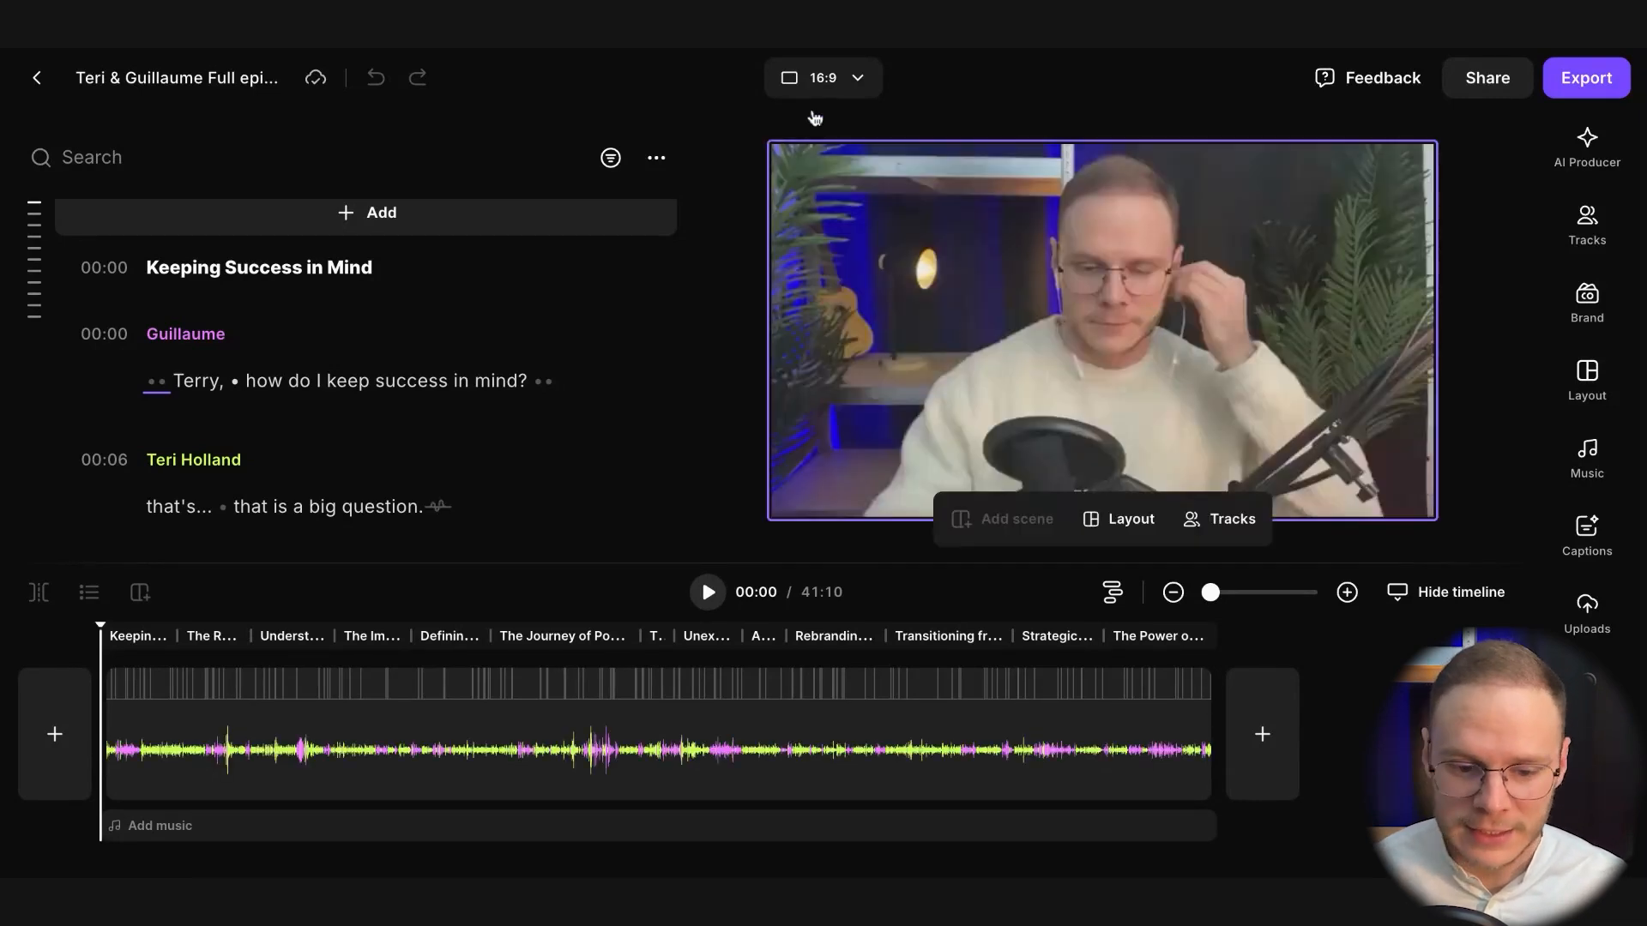
pyautogui.click(836, 86)
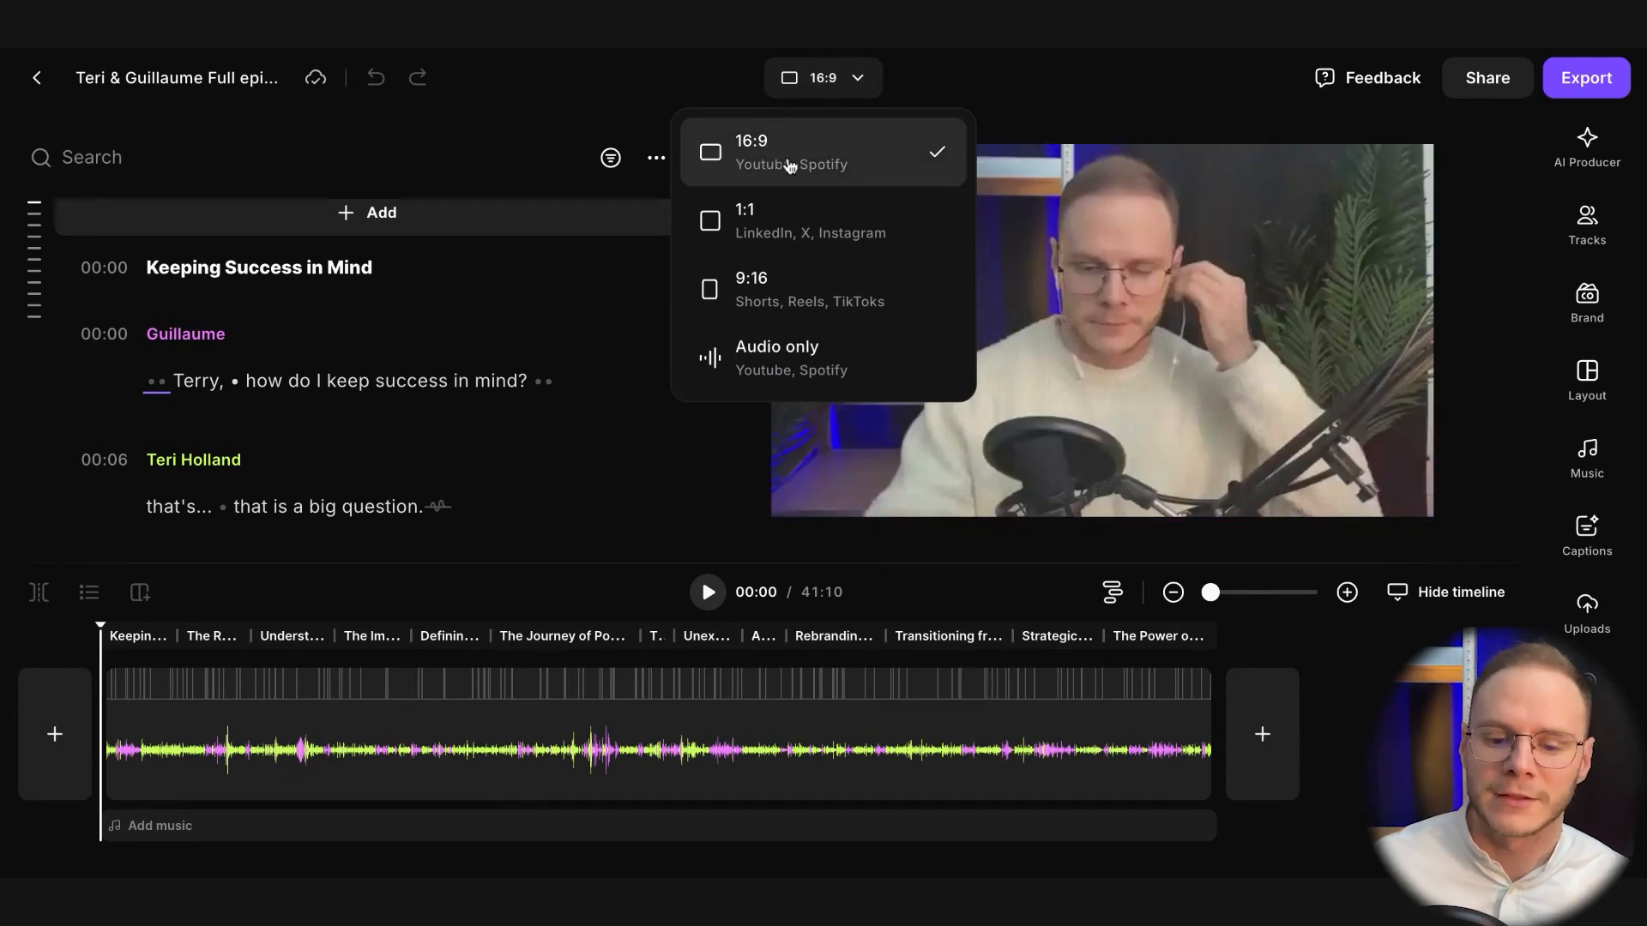
pyautogui.click(789, 165)
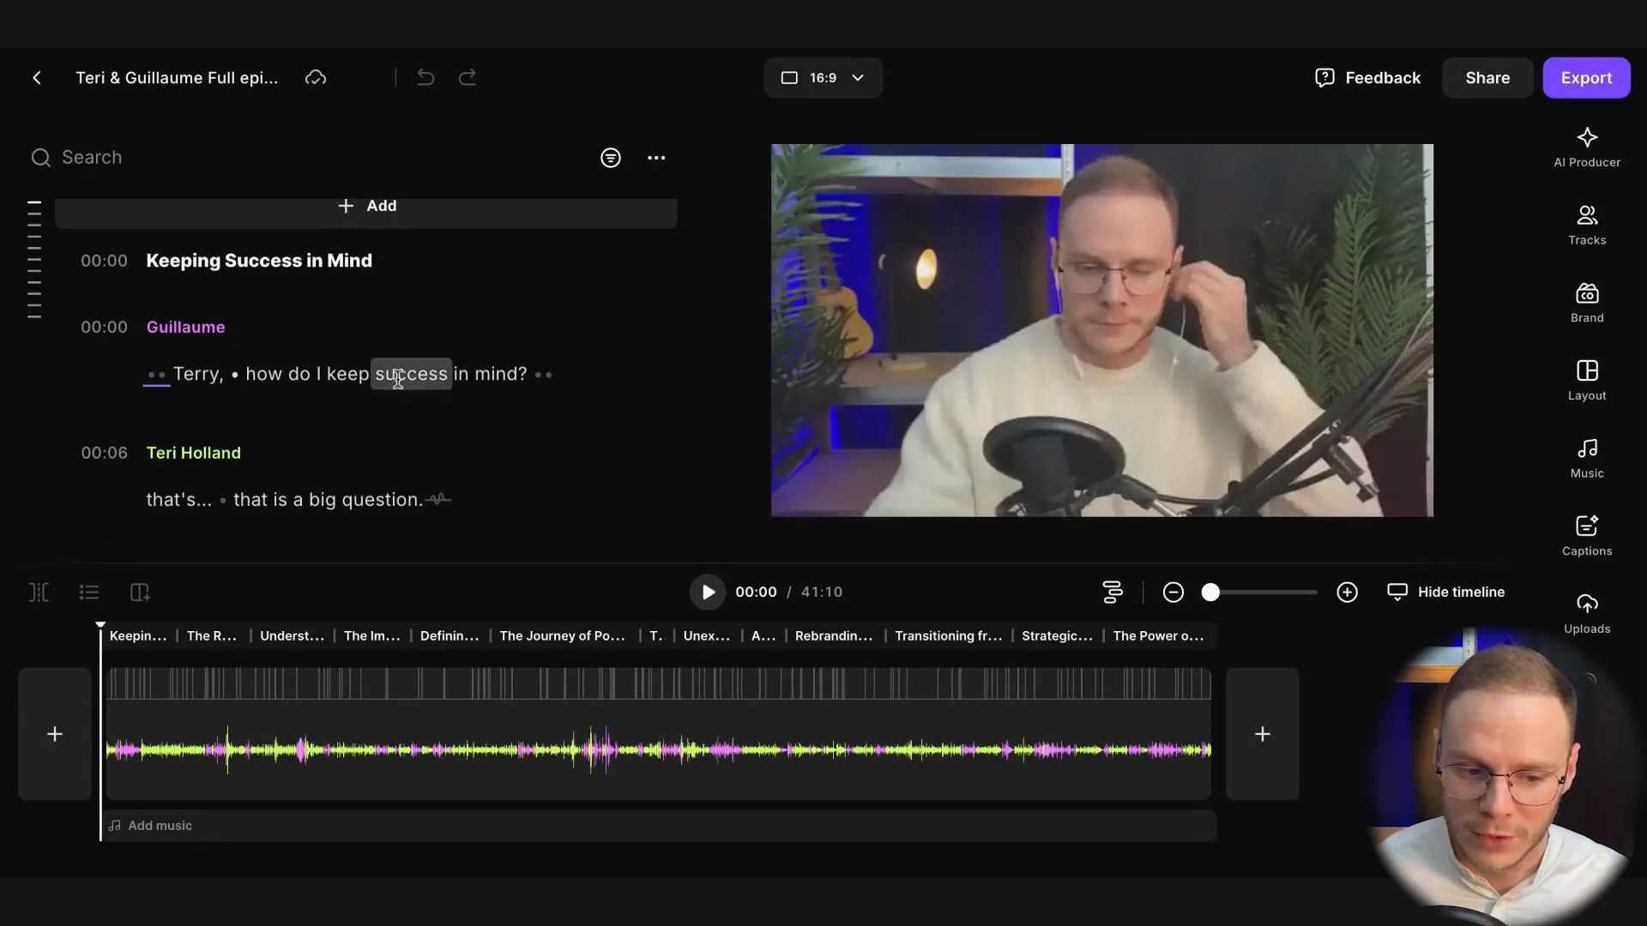
# Delete the transcript passage from "Our conscious mind is only" through "their goals consciously", and undo the deletion
pyautogui.scroll(-15, 397, 378)
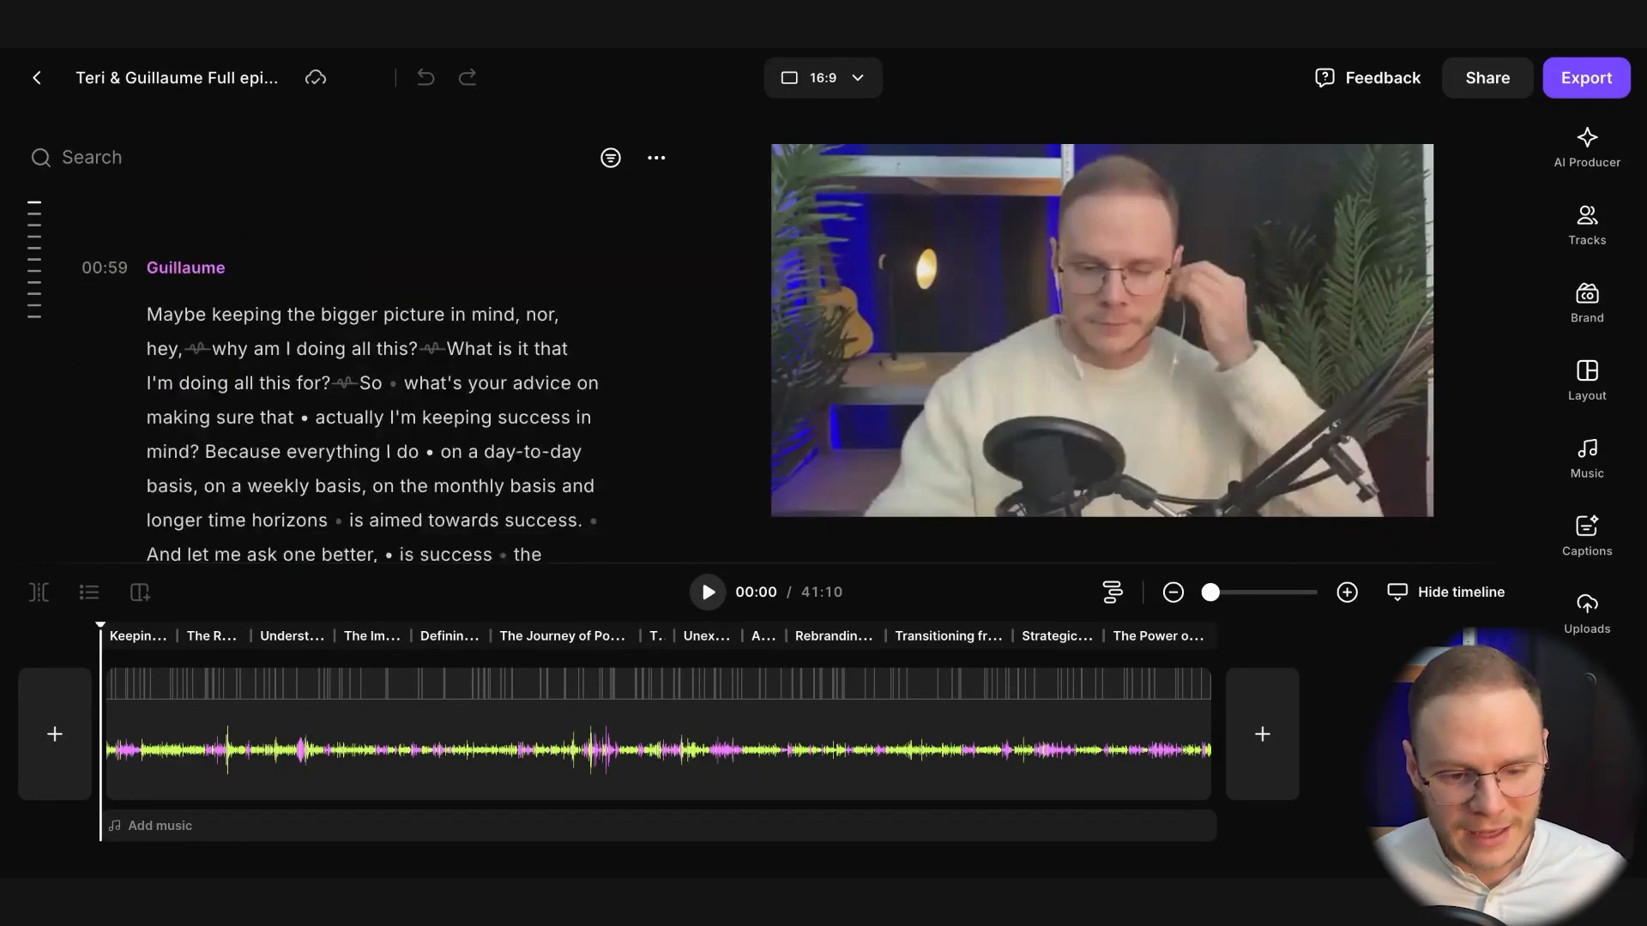
pyautogui.scroll(-15, 371, 377)
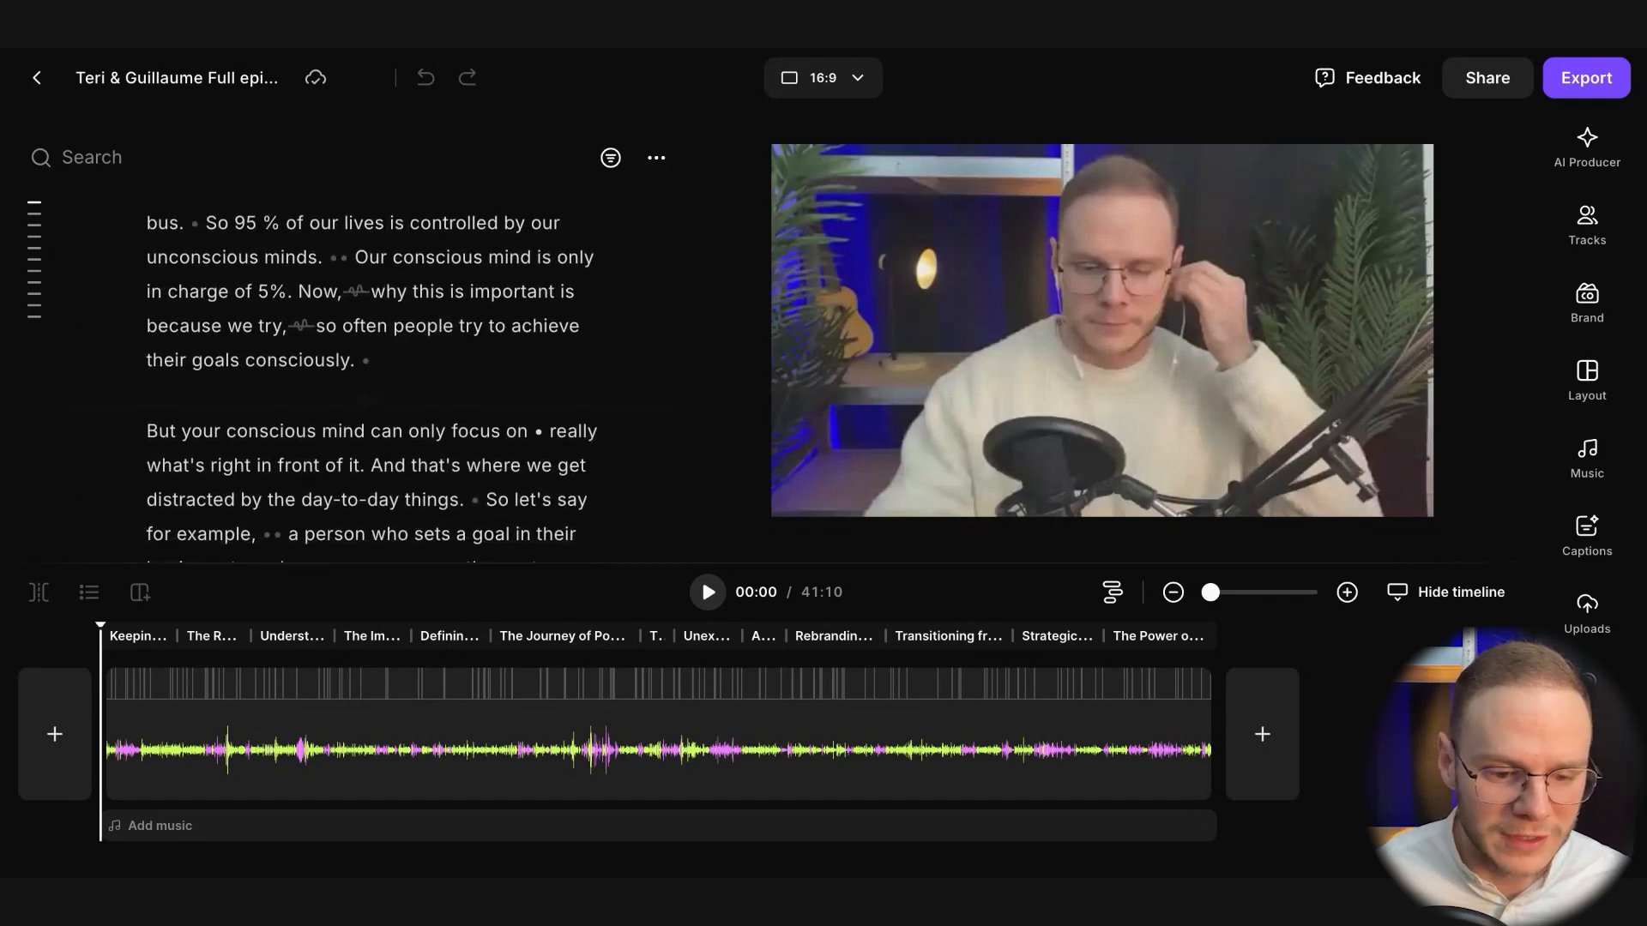
pyautogui.scroll(2, 358, 340)
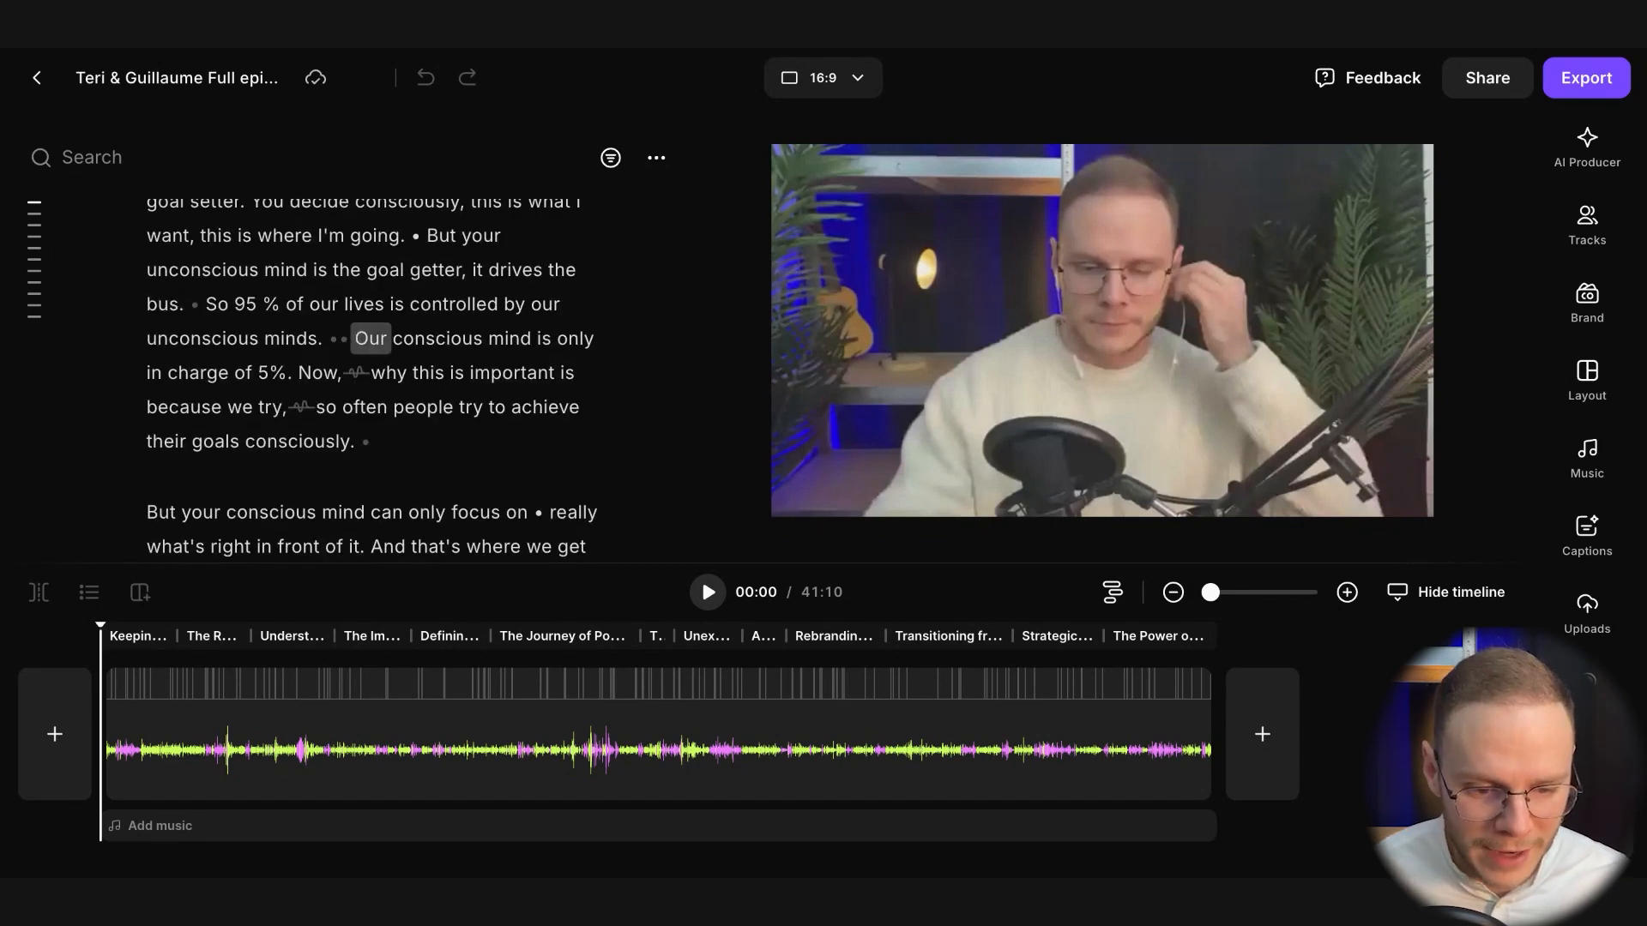
pyautogui.moveTo(370, 340); pyautogui.dragTo(352, 448)
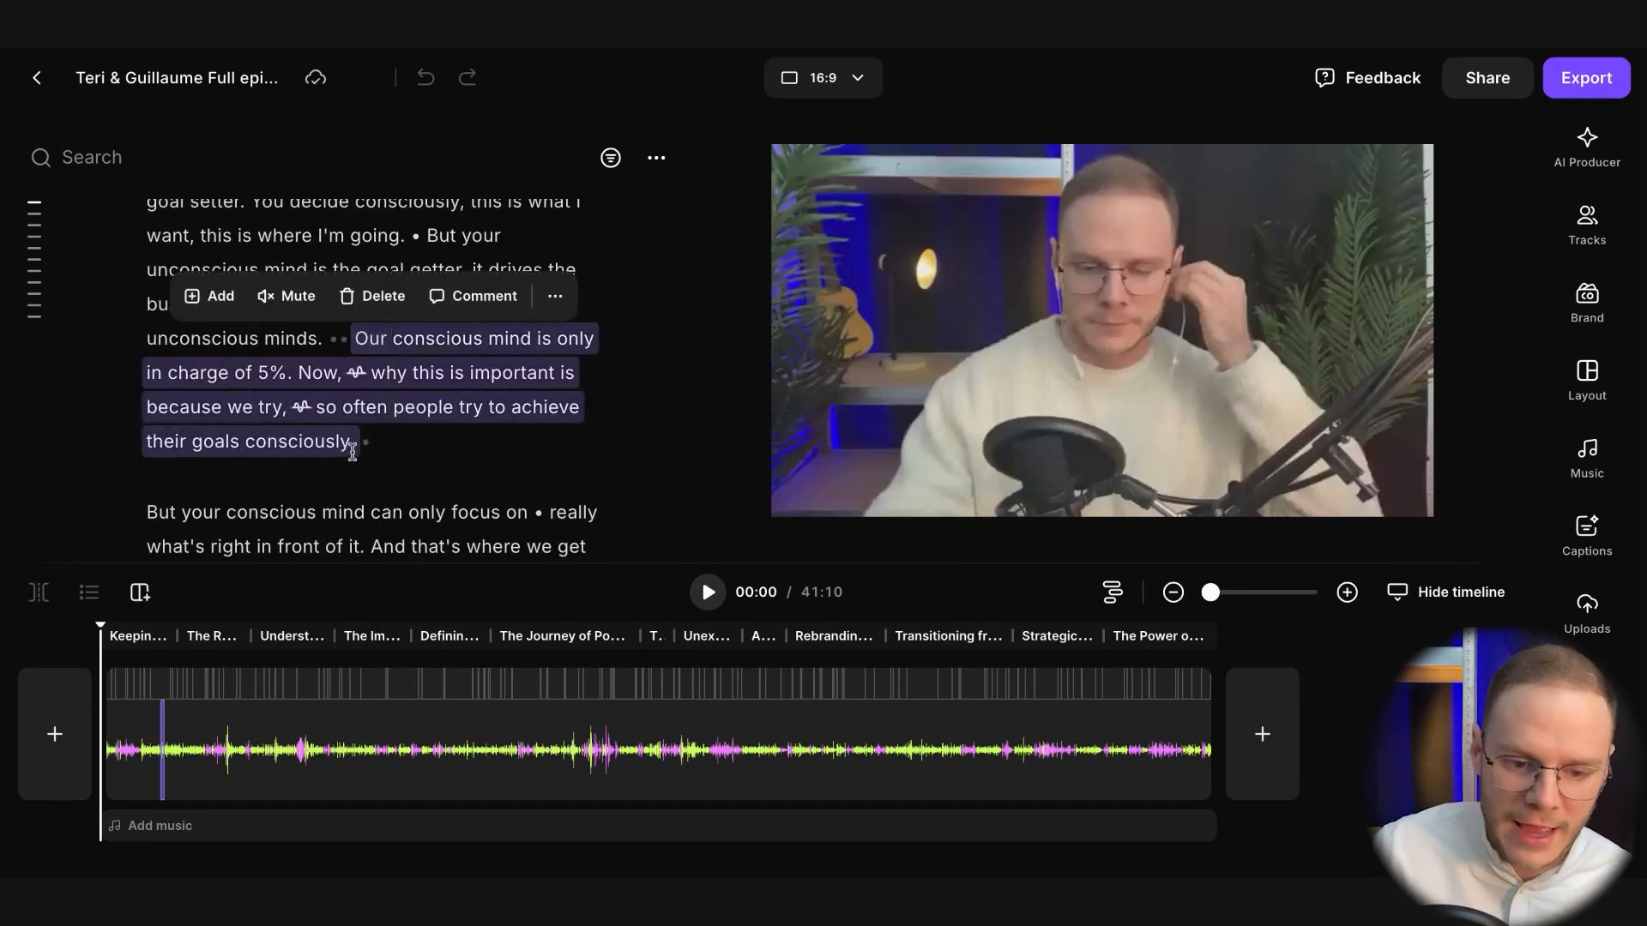
pyautogui.press('Delete')
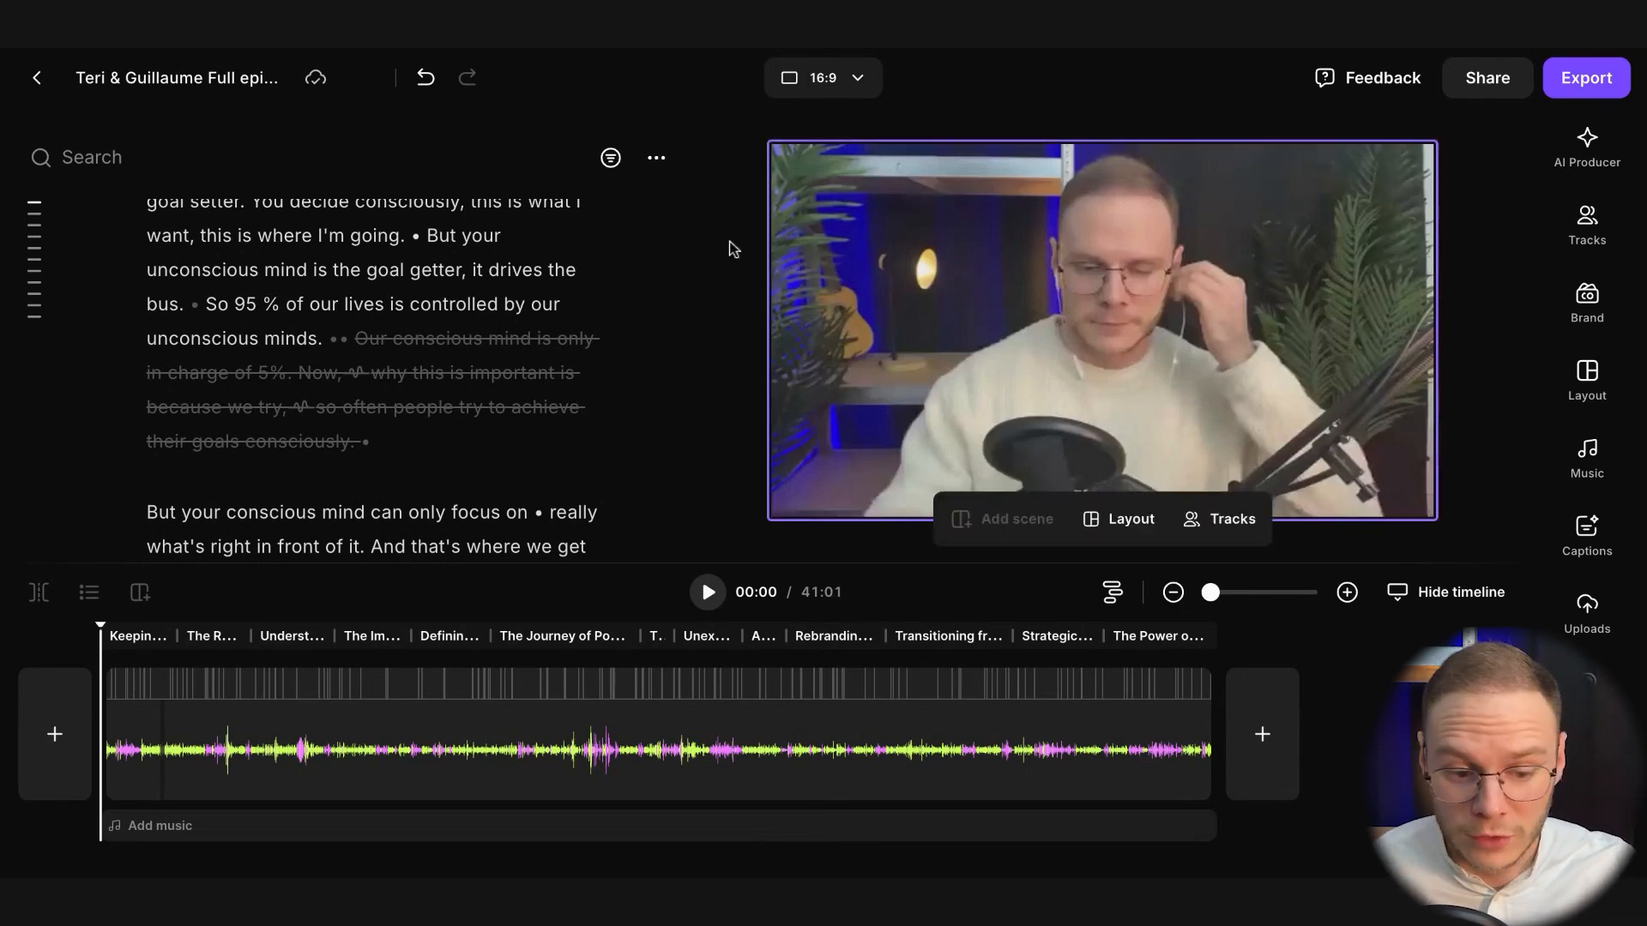
pyautogui.hotkey('ctrl', 'z')
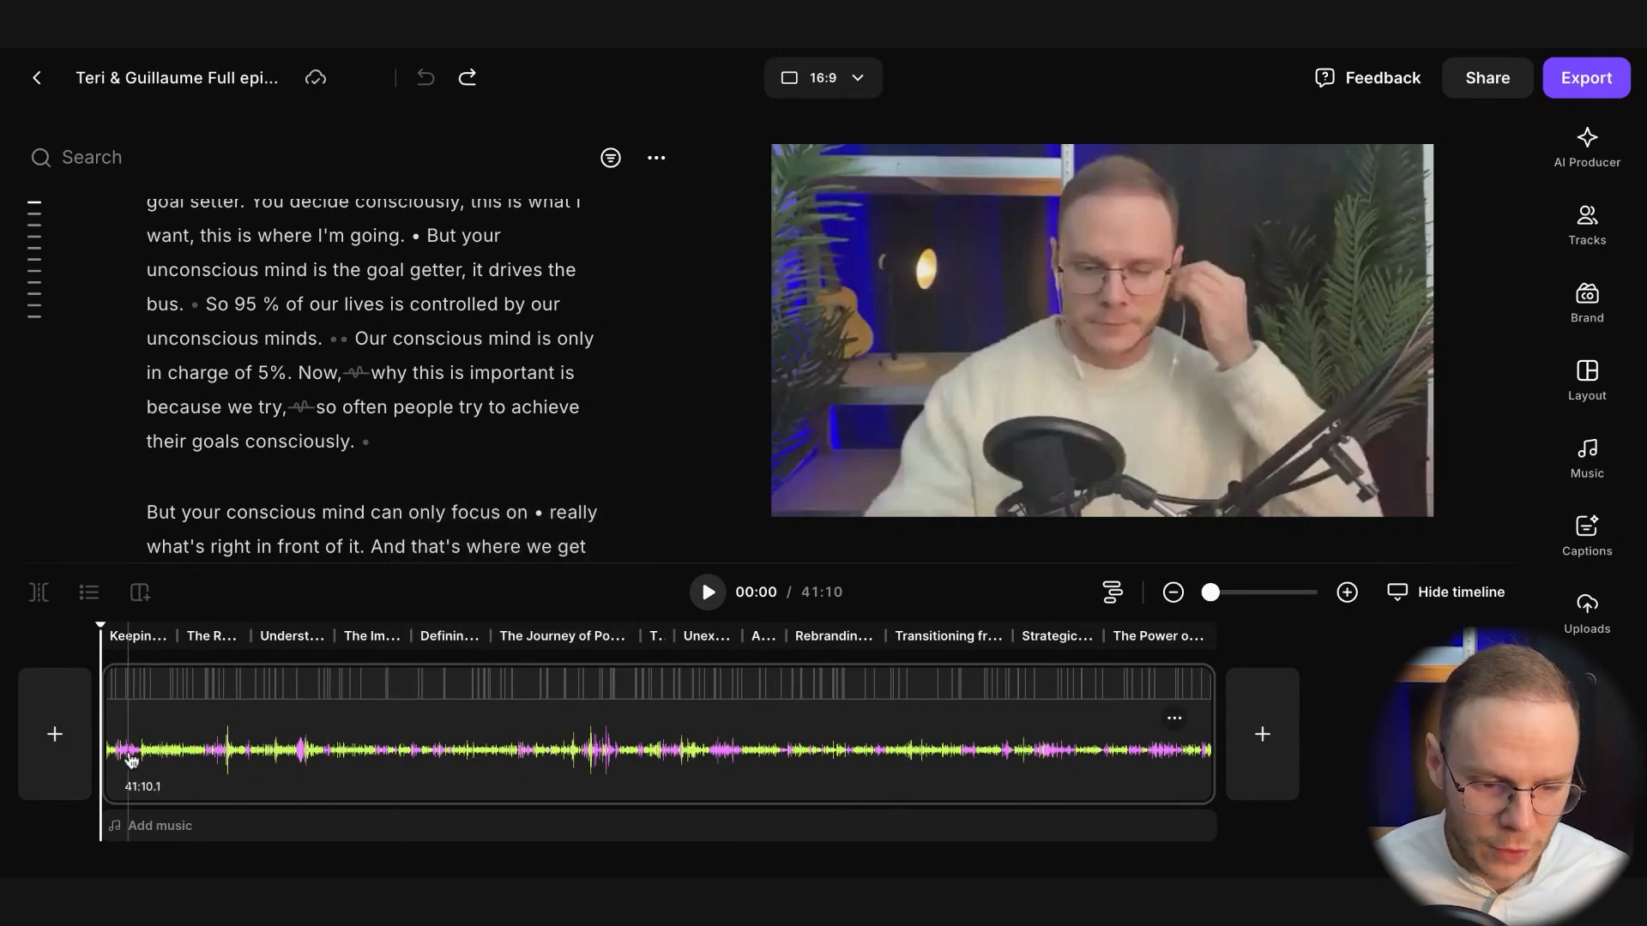
# Move the timeline playhead to 00:58 and review the transcript around that moment
pyautogui.click(128, 758)
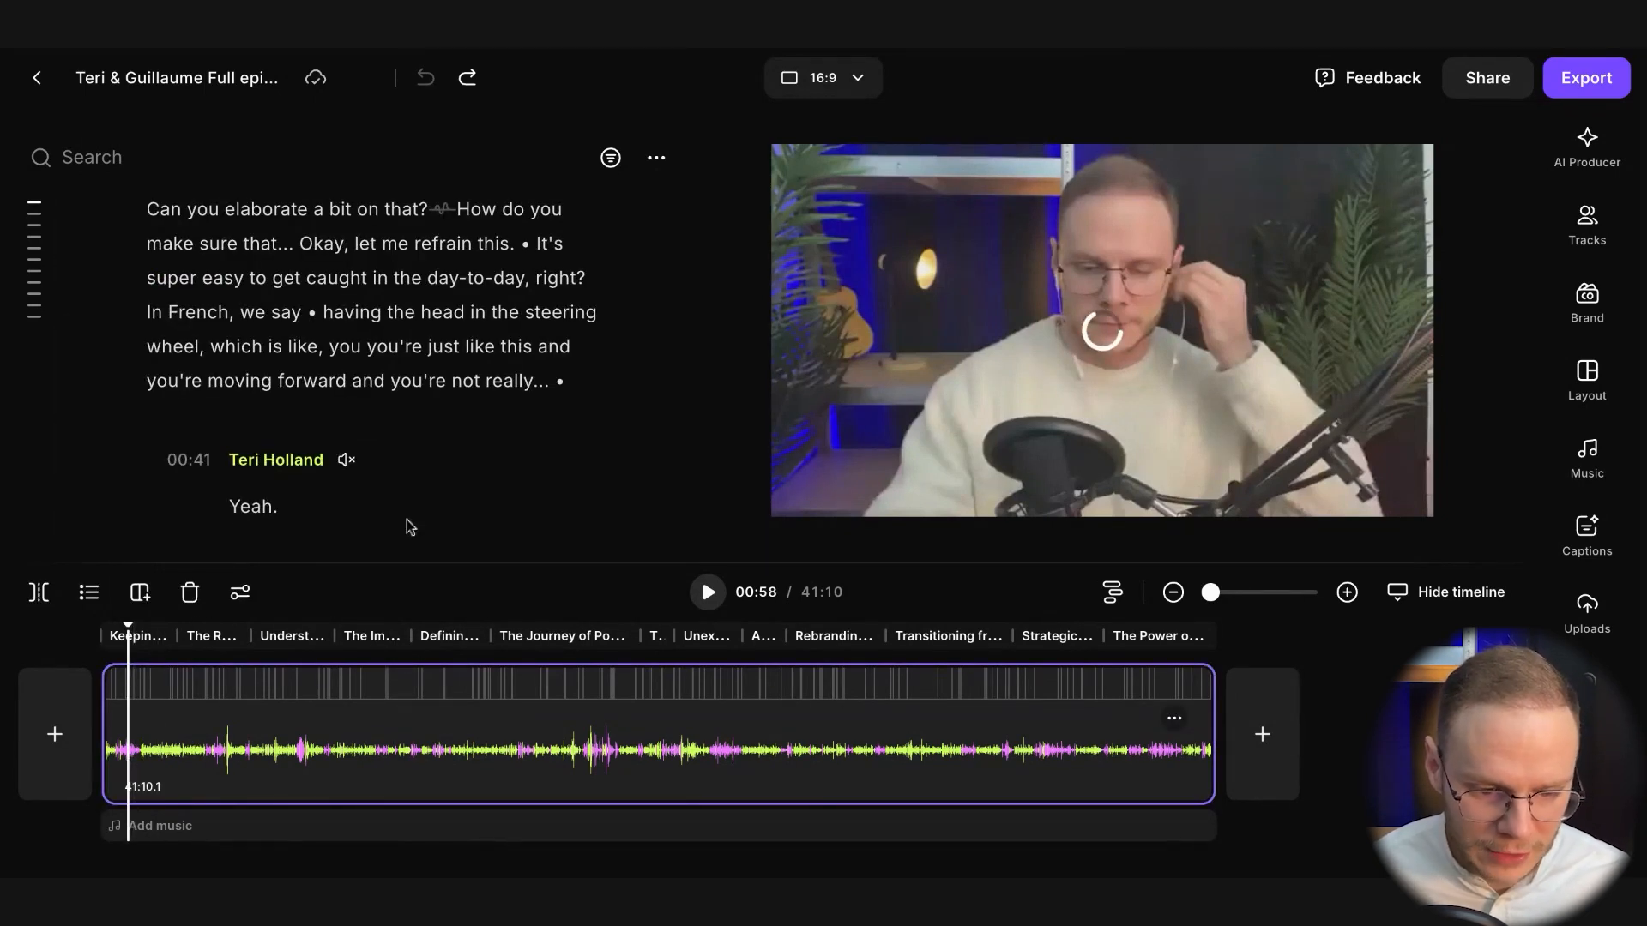
pyautogui.scroll(1, 407, 520)
pyautogui.scroll(-1, 321, 448)
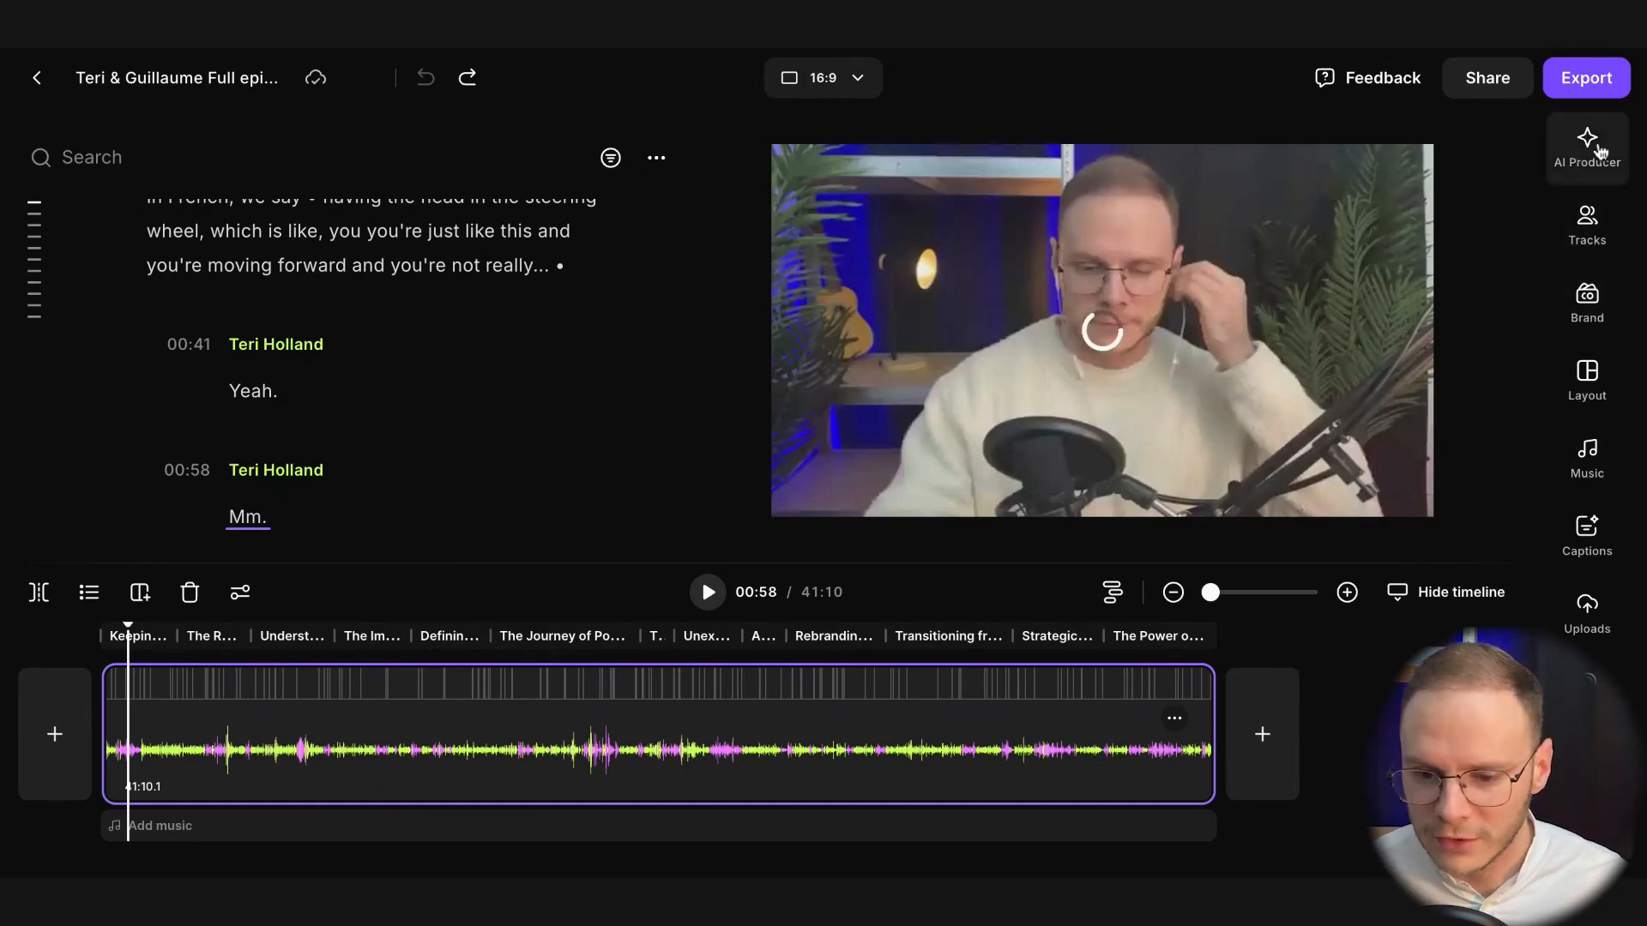
# Compare the pace levels in AI Producer up to Super fast, and apply the Balanced pace to remove pauses from the episode
pyautogui.click(1598, 151)
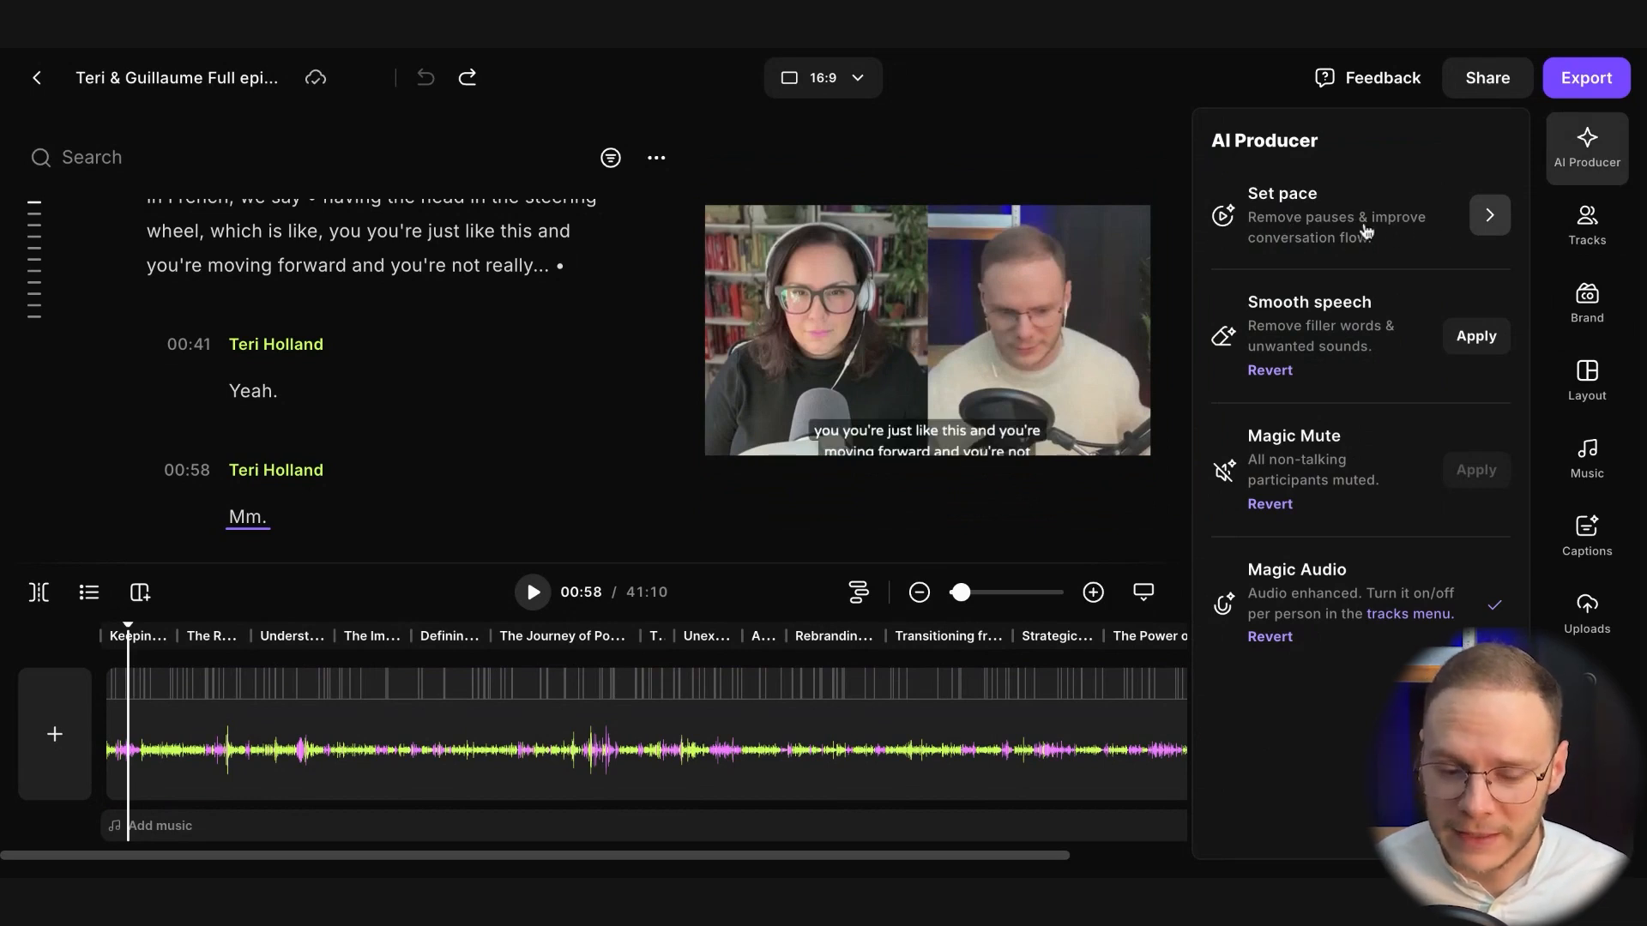
pyautogui.click(1434, 221)
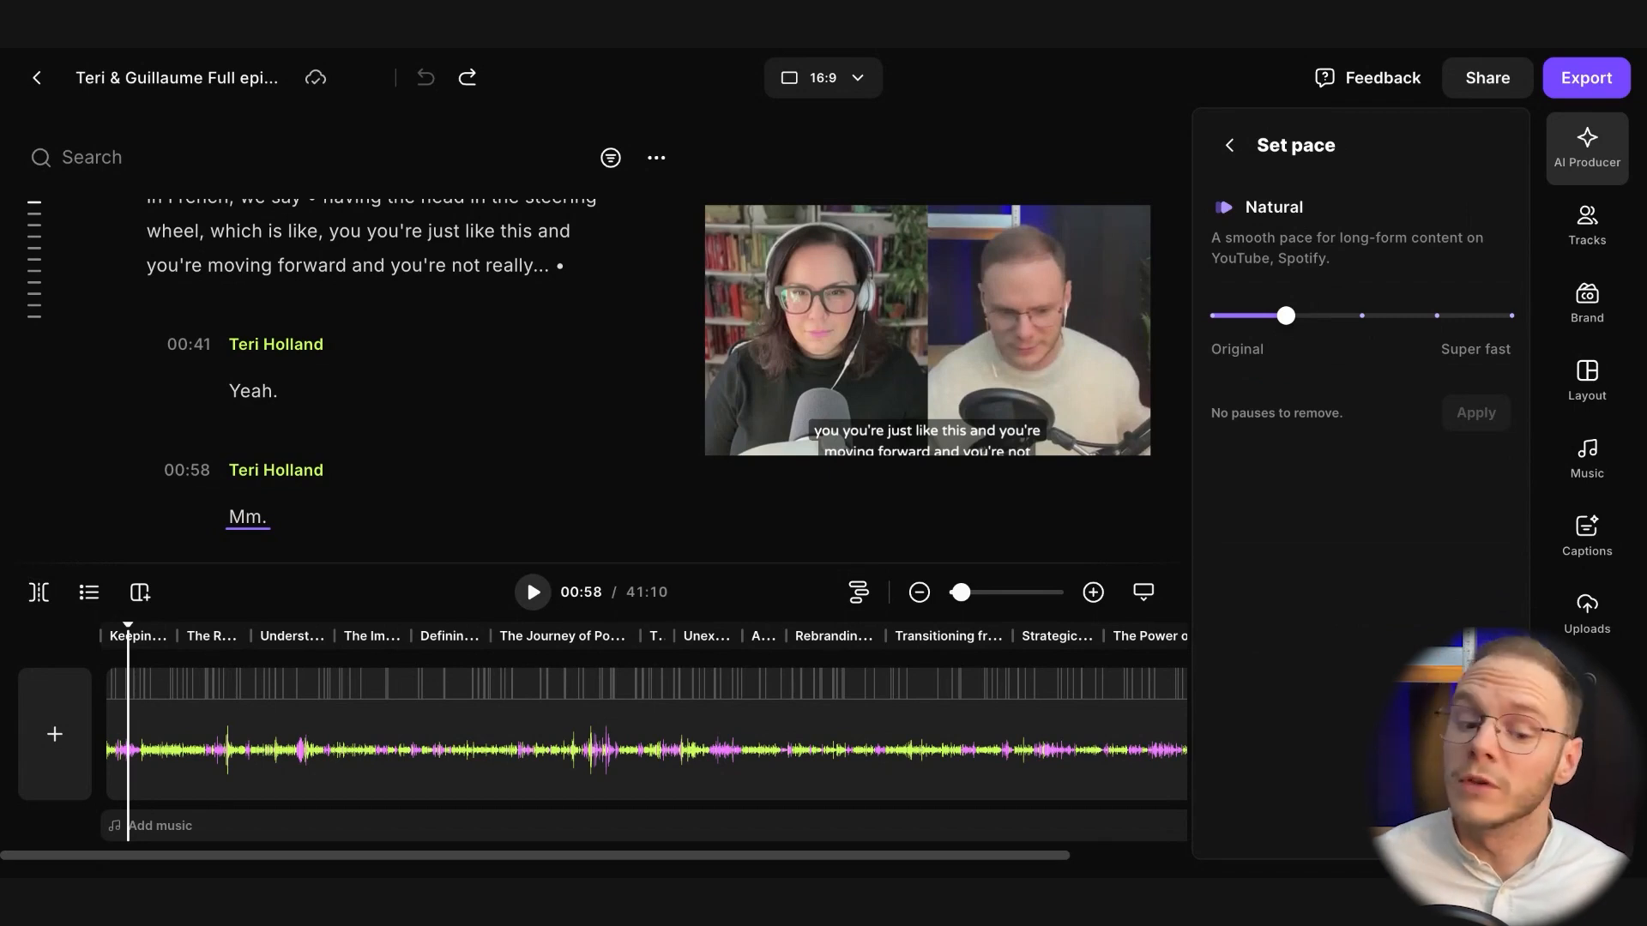
pyautogui.moveTo(1286, 324)
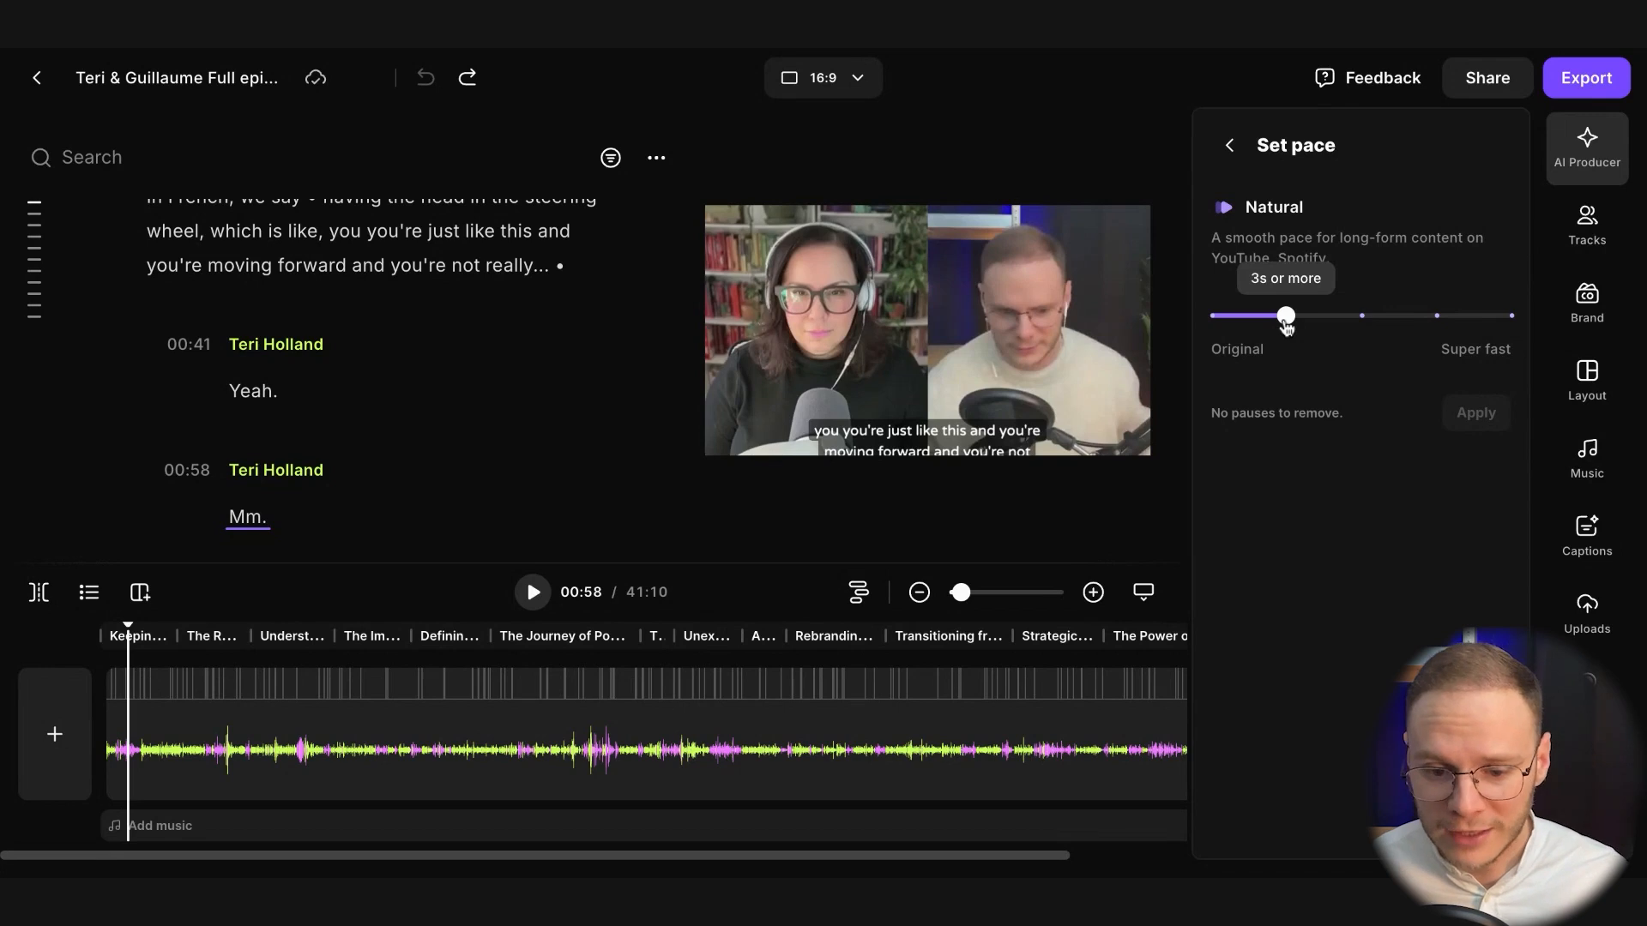
pyautogui.moveTo(1286, 320)
pyautogui.mouseDown()
pyautogui.moveTo(1224, 322)
pyautogui.moveTo(1276, 326)
pyautogui.mouseUp()
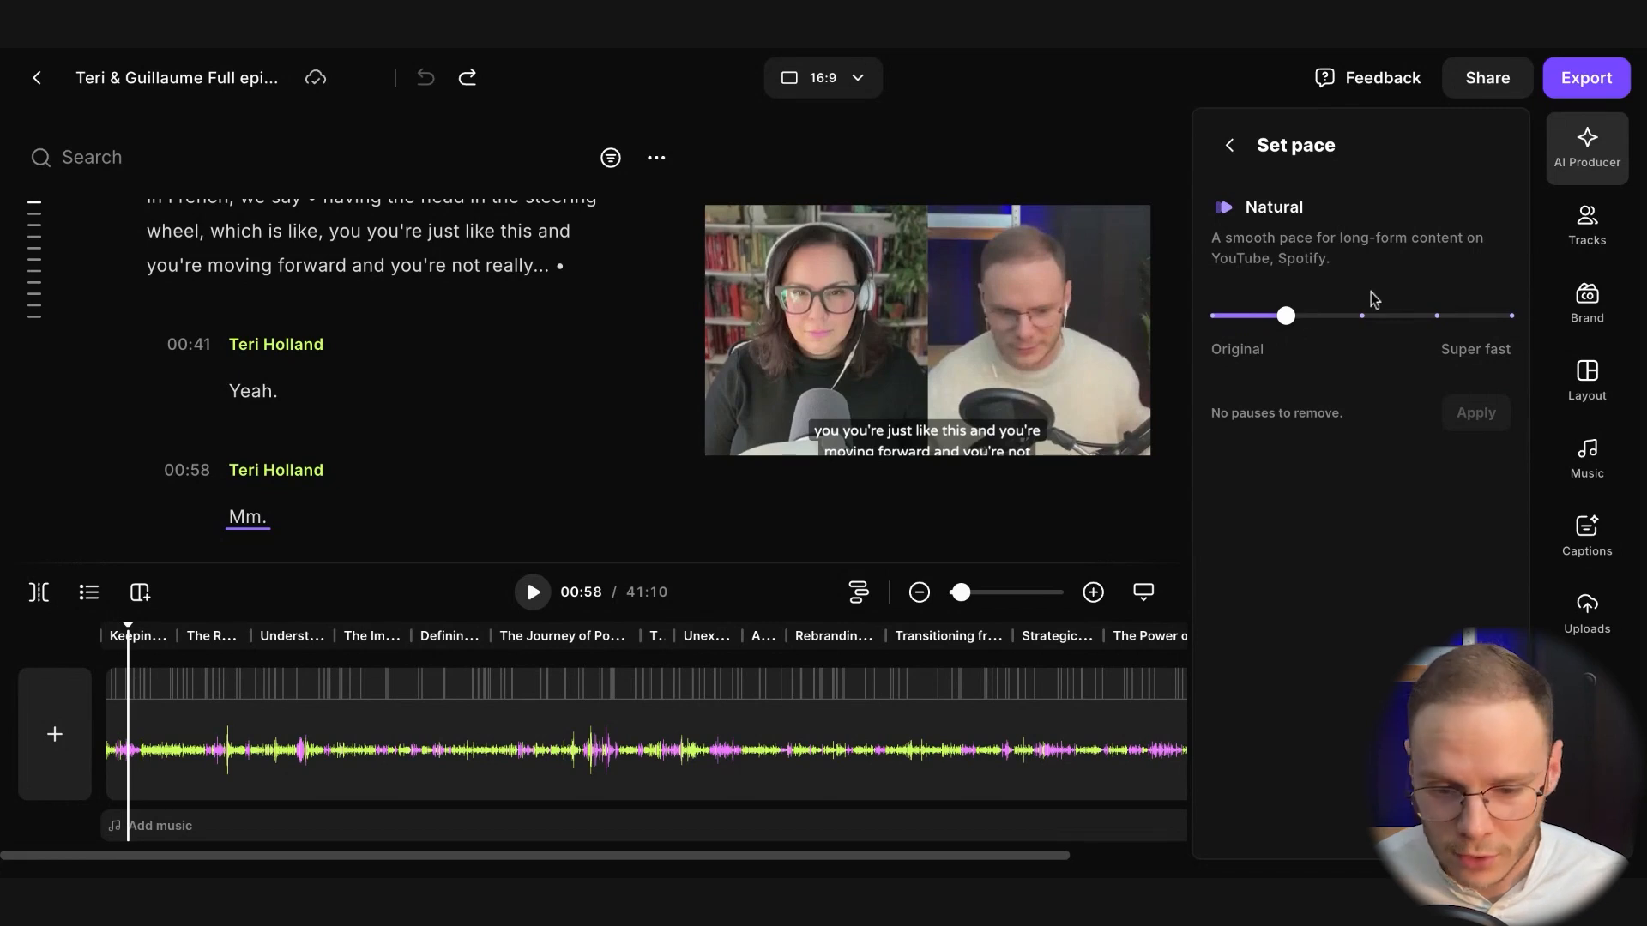
pyautogui.moveTo(1293, 322)
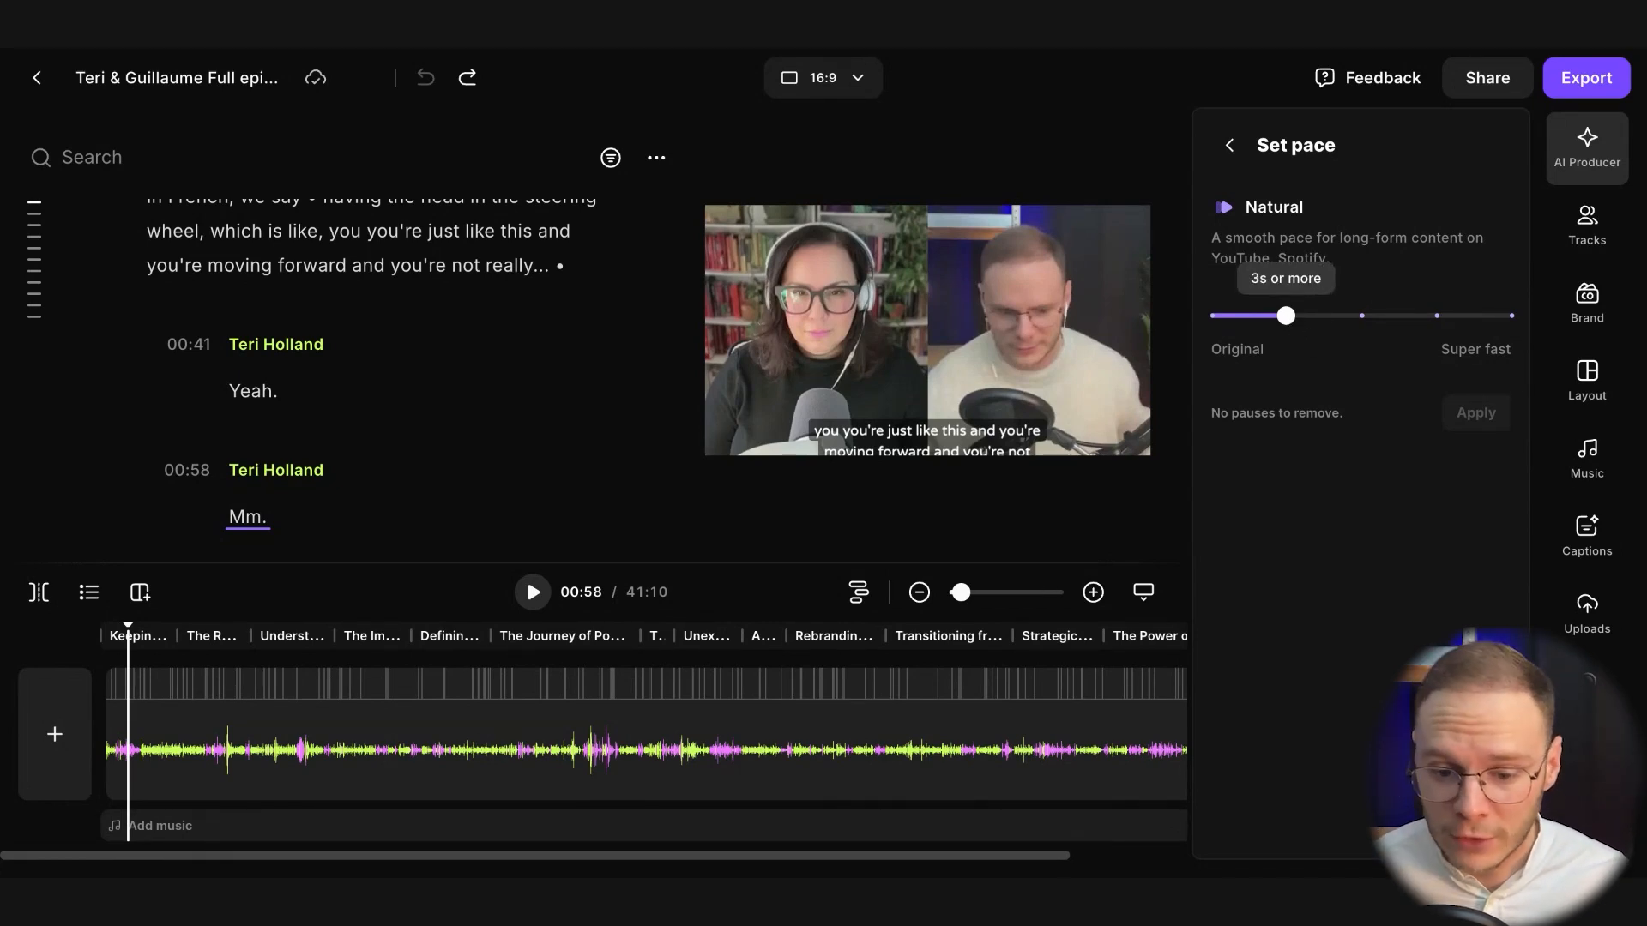
pyautogui.moveTo(1286, 316); pyautogui.dragTo(1516, 317)
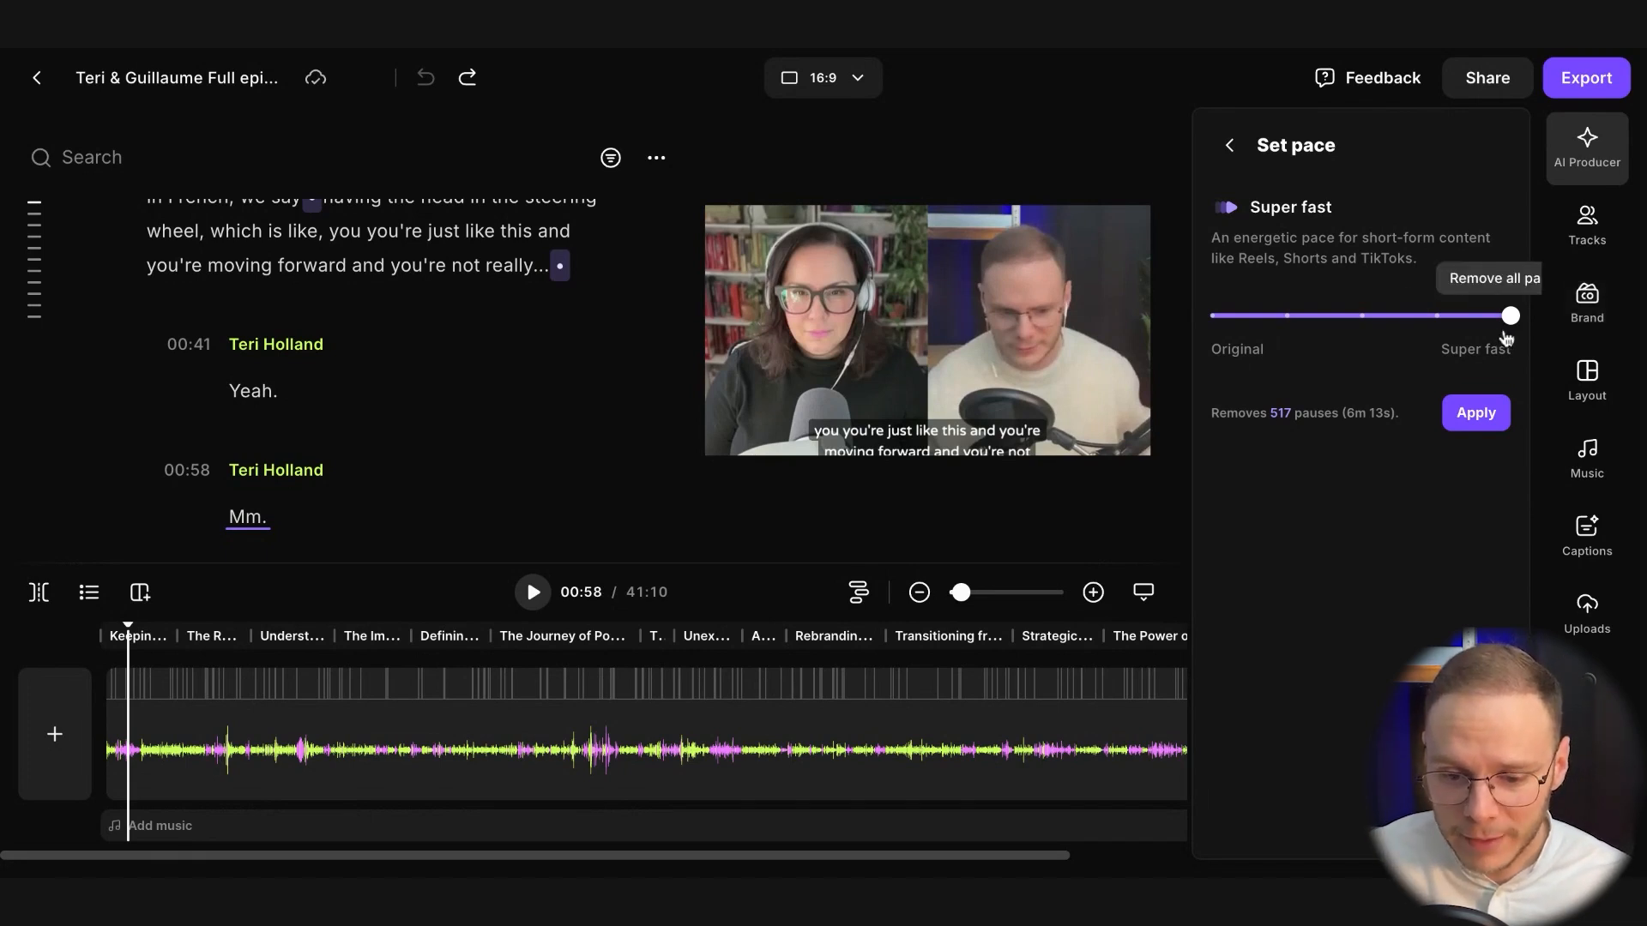
pyautogui.moveTo(1507, 337)
pyautogui.mouseDown()
pyautogui.moveTo(1275, 323)
pyautogui.moveTo(1509, 317)
pyautogui.mouseUp()
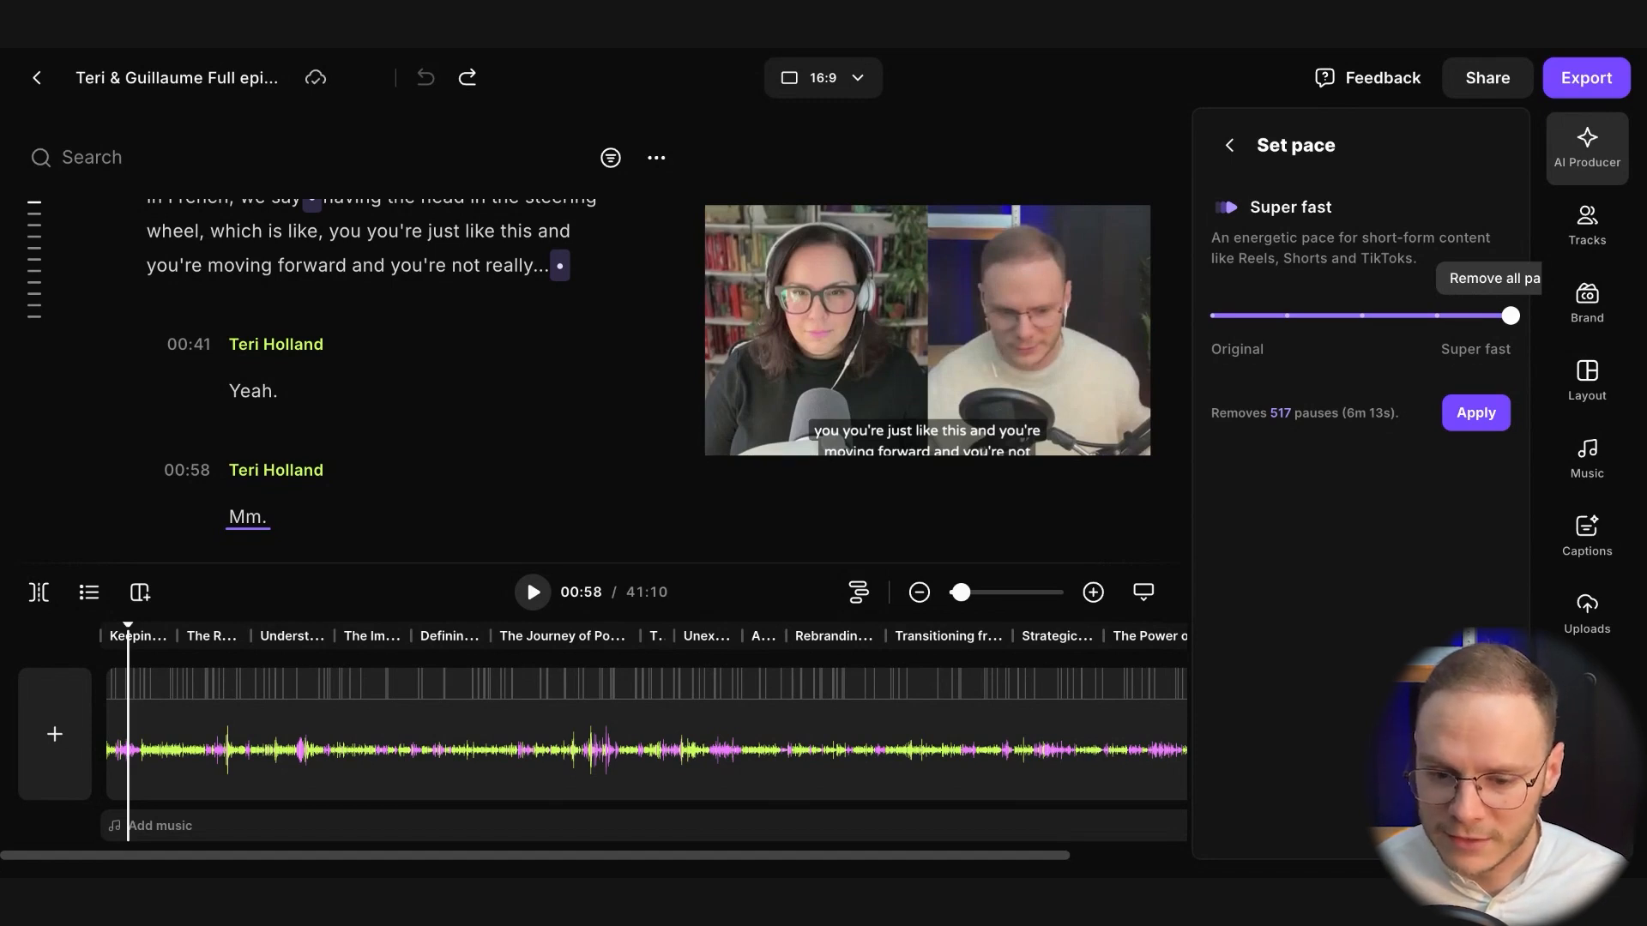
pyautogui.moveTo(1510, 316); pyautogui.dragTo(1362, 302)
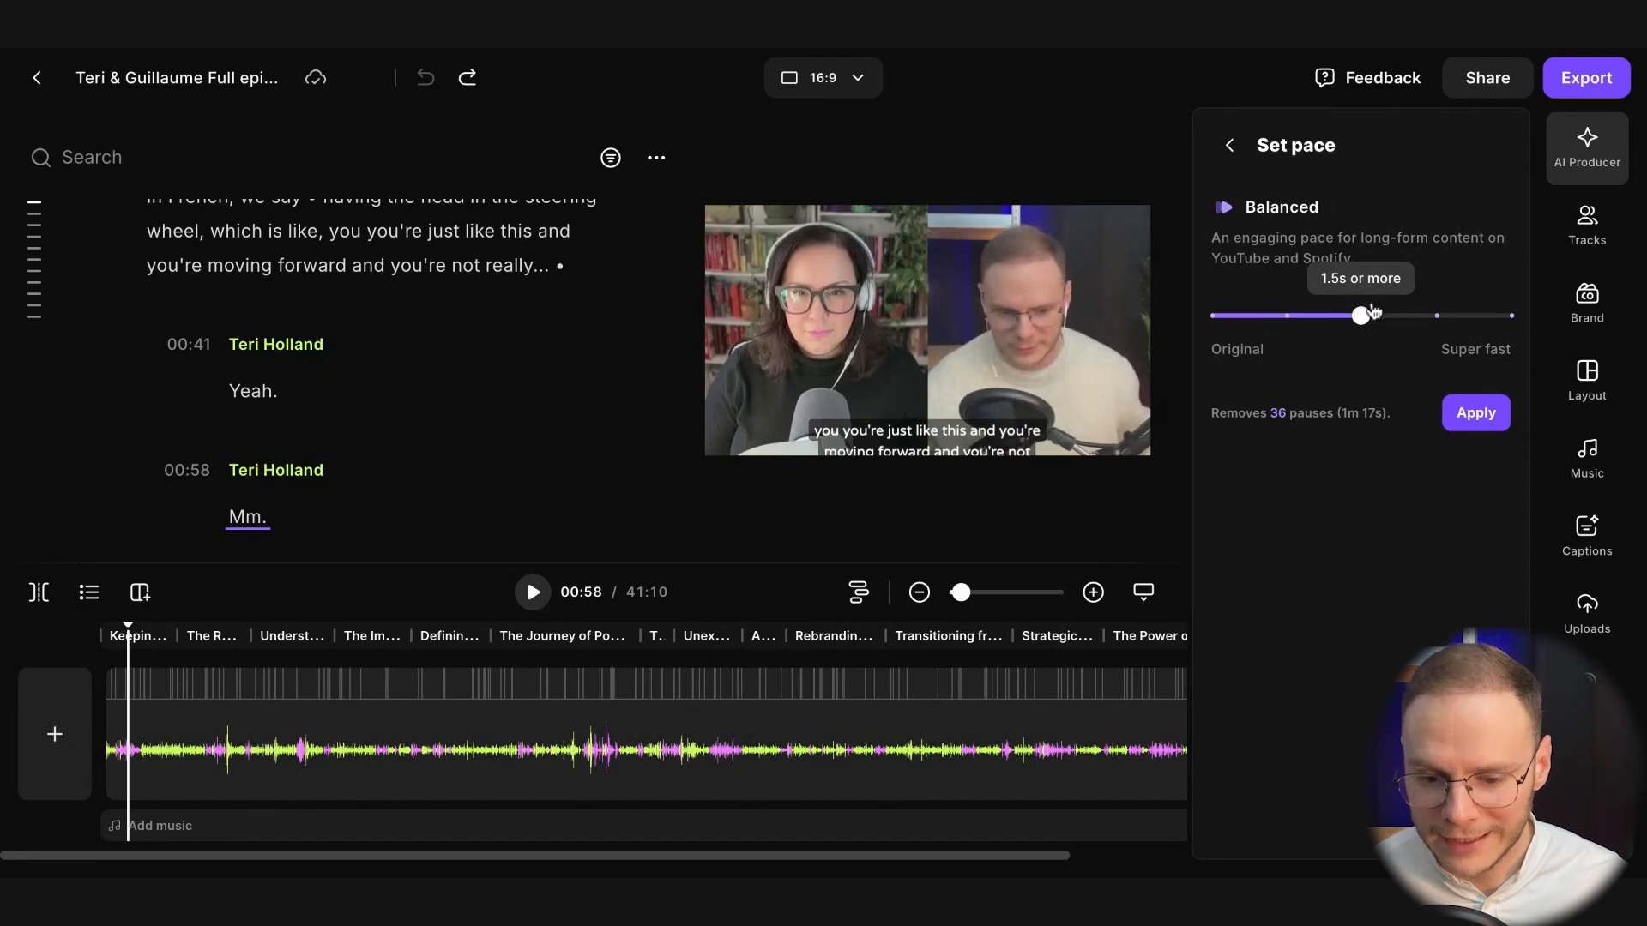
pyautogui.click(1476, 413)
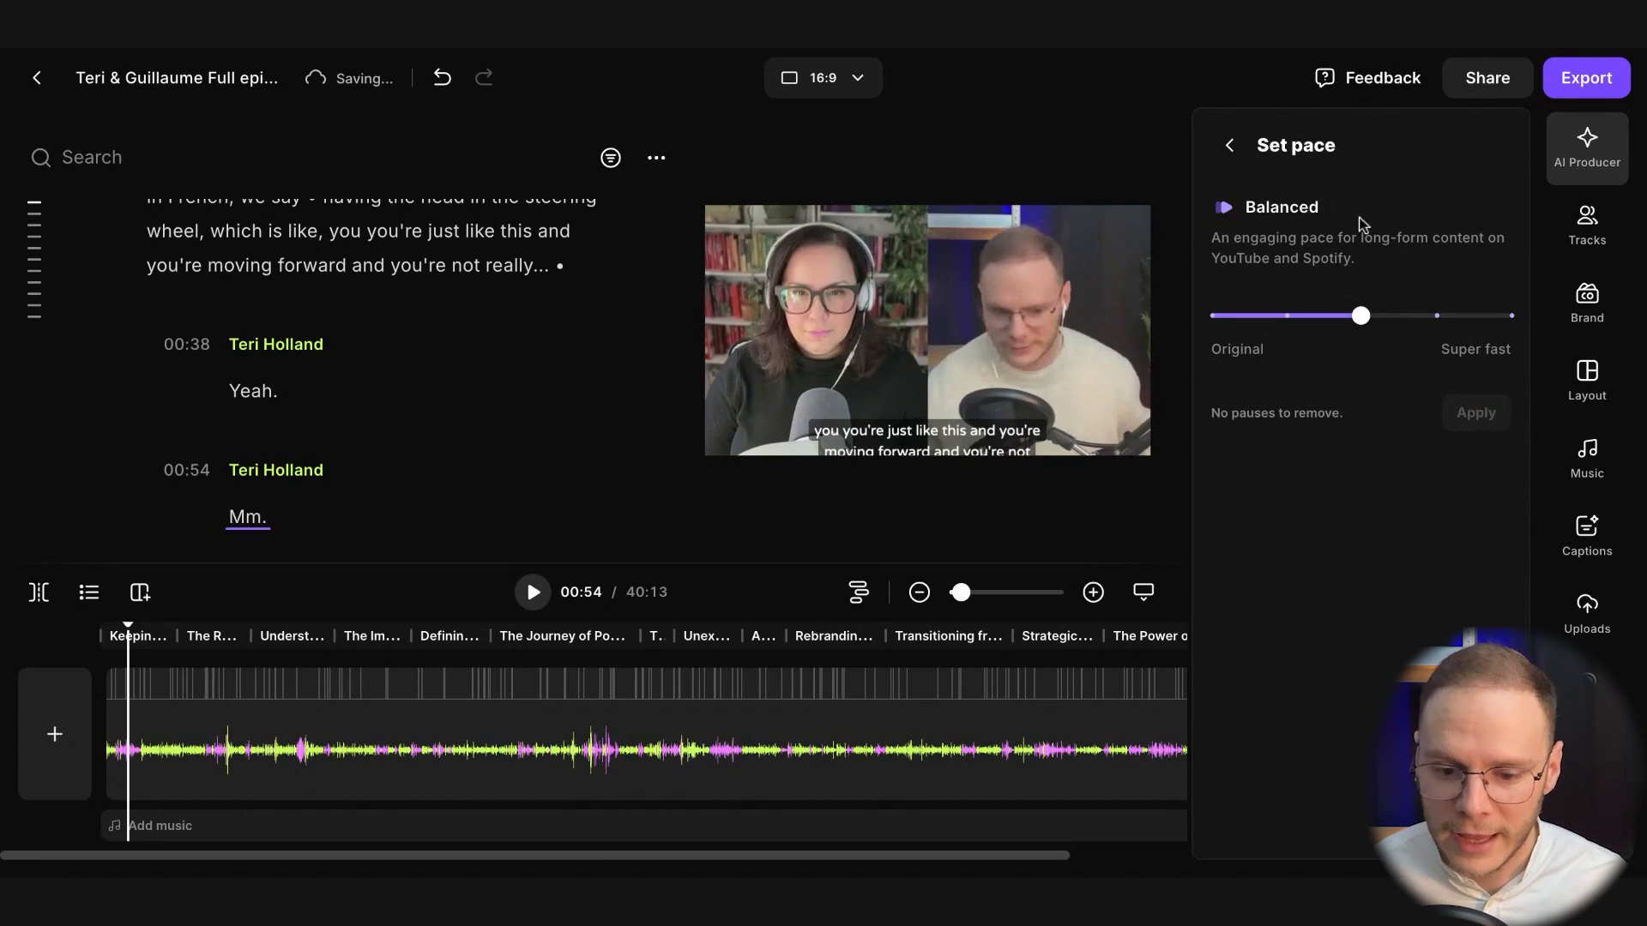
pyautogui.click(1229, 146)
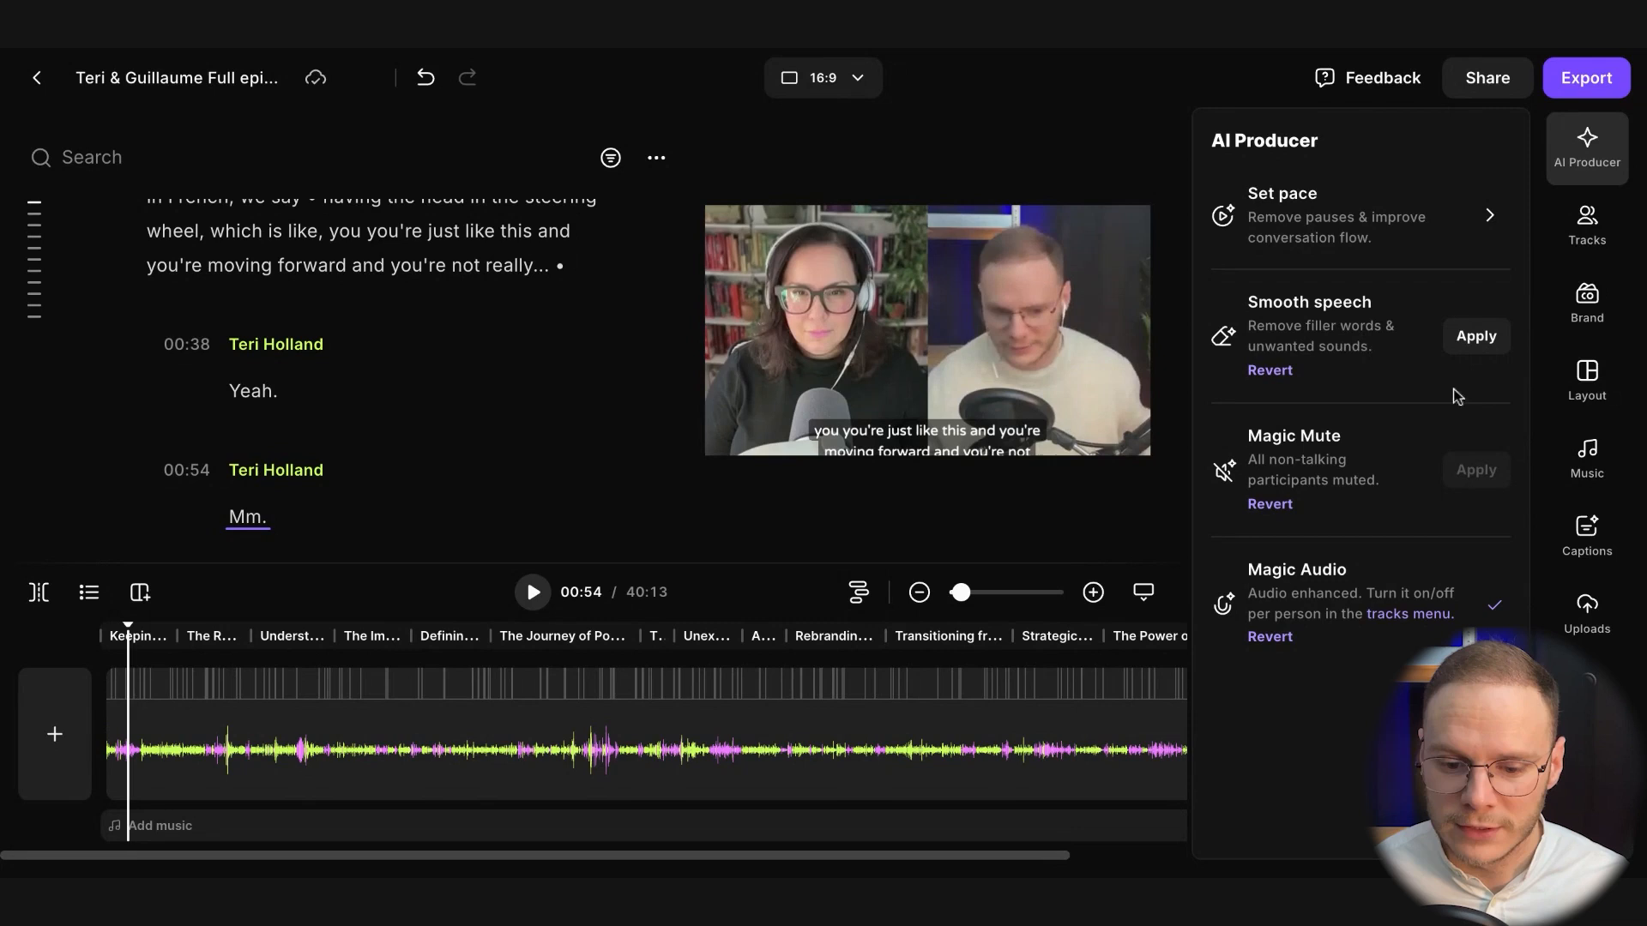
# Apply Smooth speech to remove filler words, revert it, and apply it again
pyautogui.click(1473, 339)
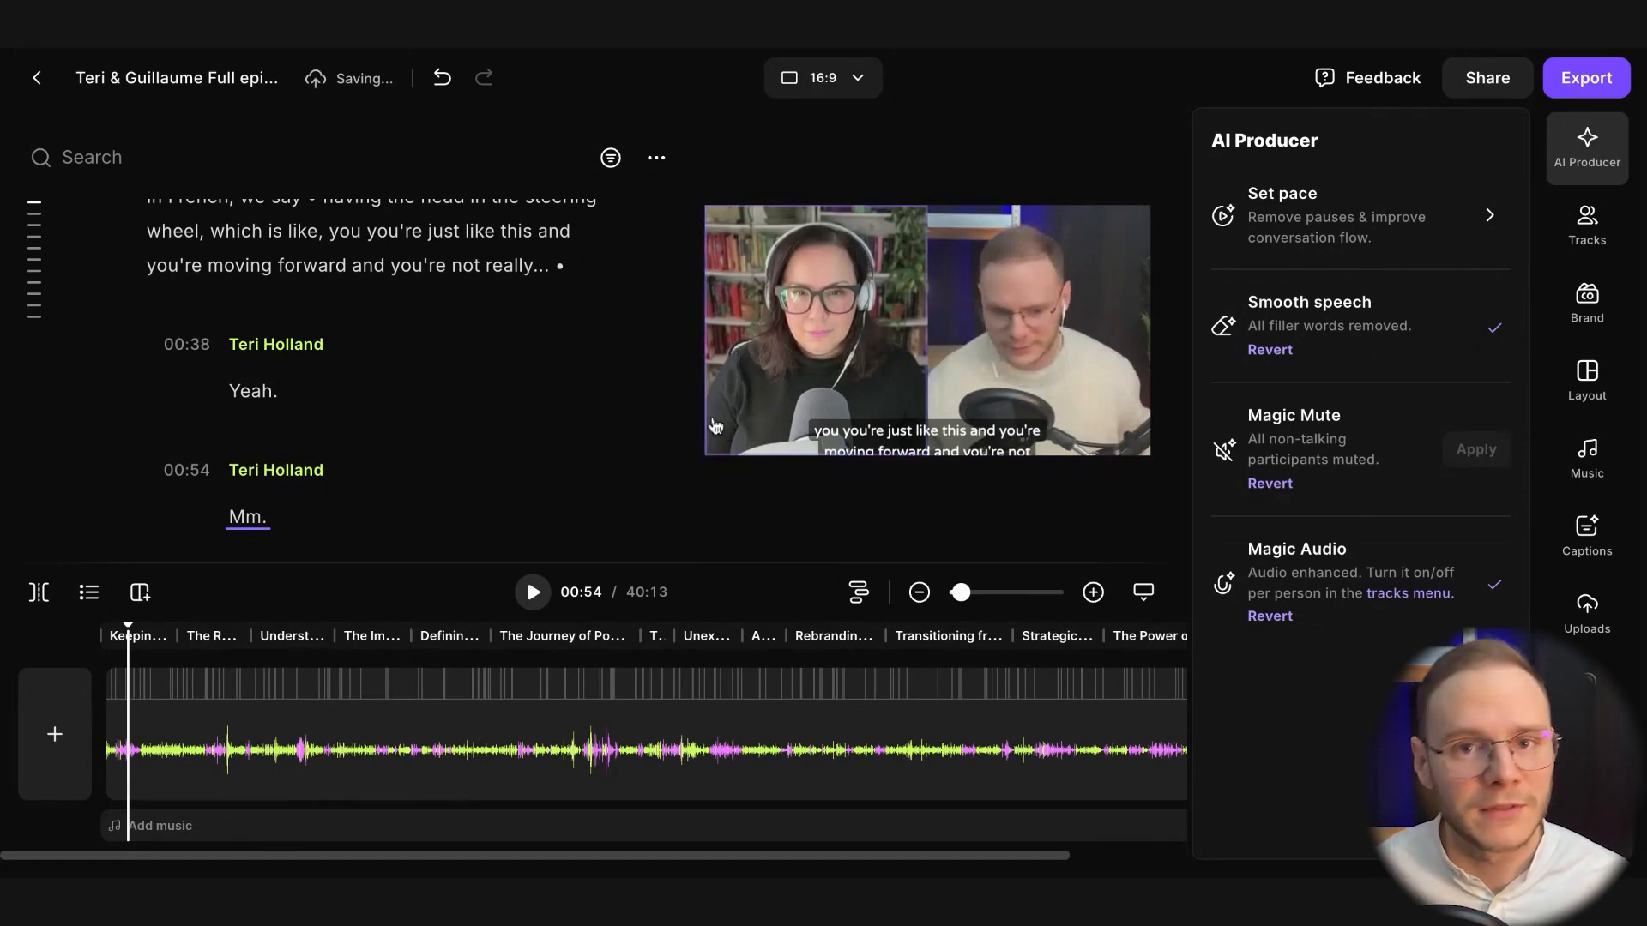
pyautogui.click(1278, 357)
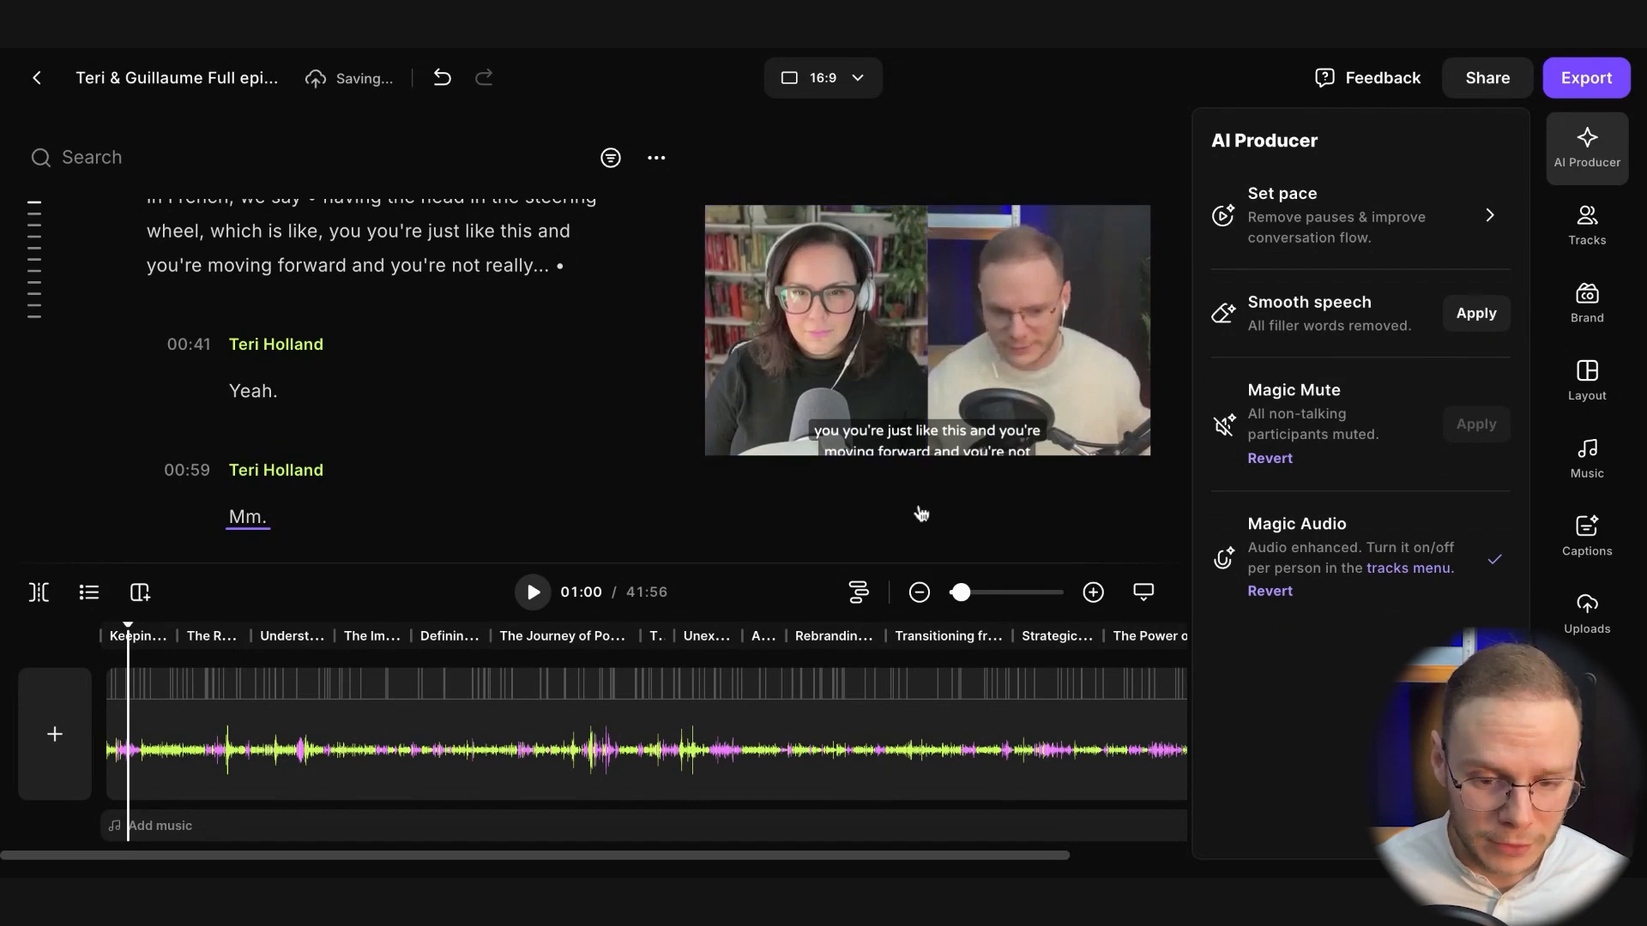
pyautogui.click(1469, 323)
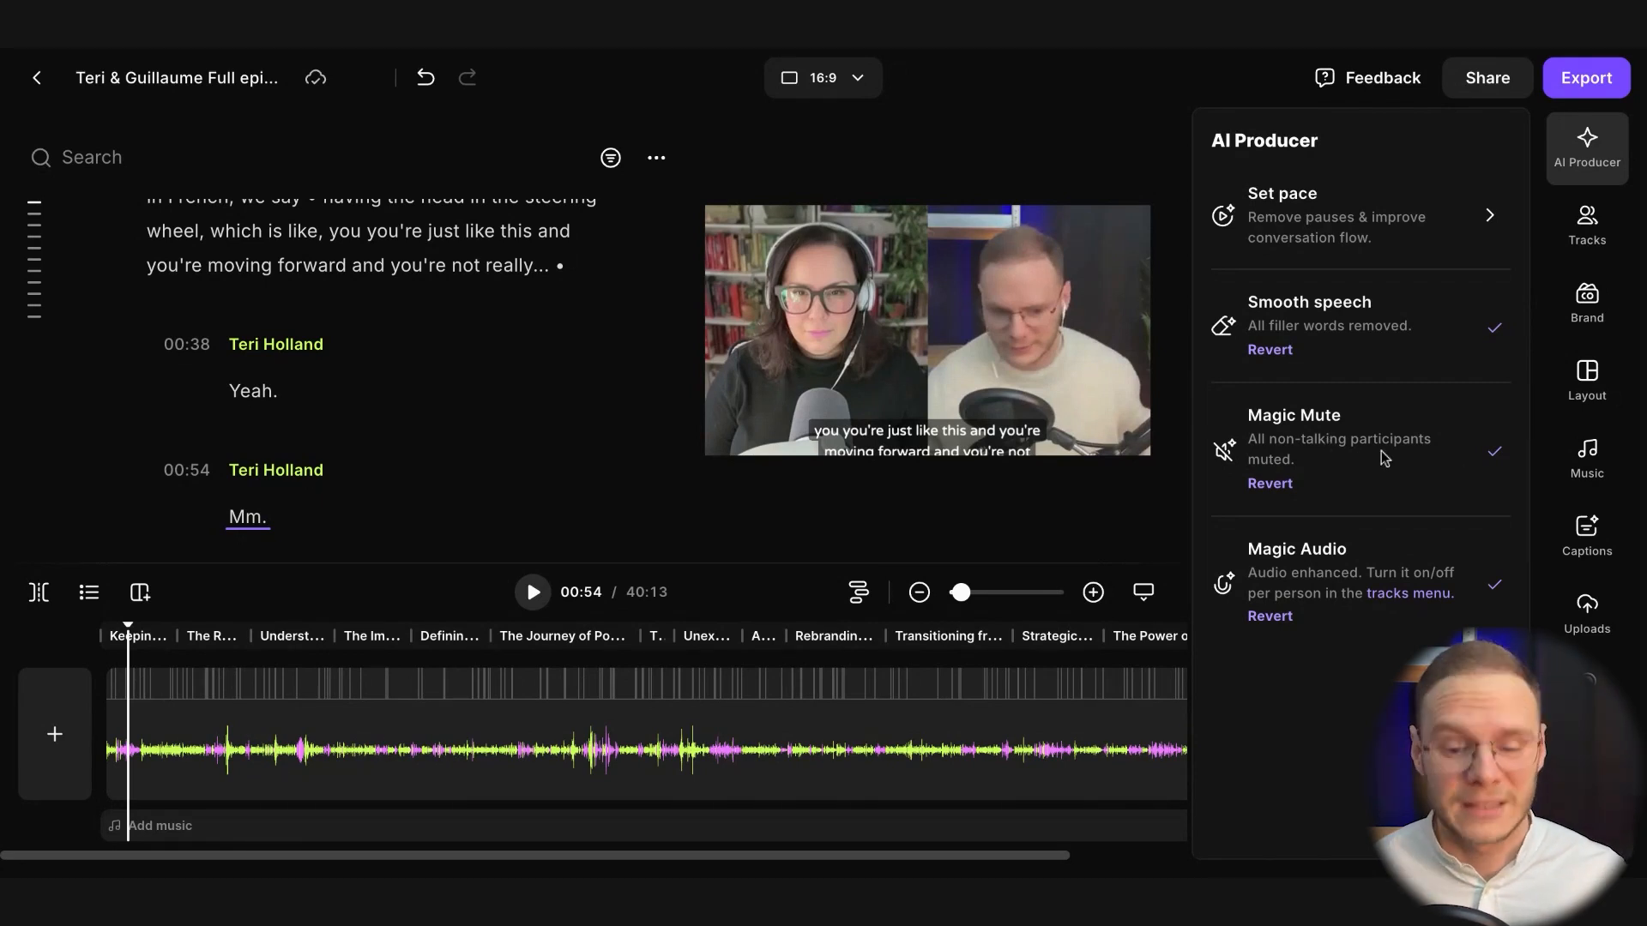
# Expand the timeline into separate speaker tracks and place the playhead at 24:10 on the guest's track
pyautogui.click(1270, 484)
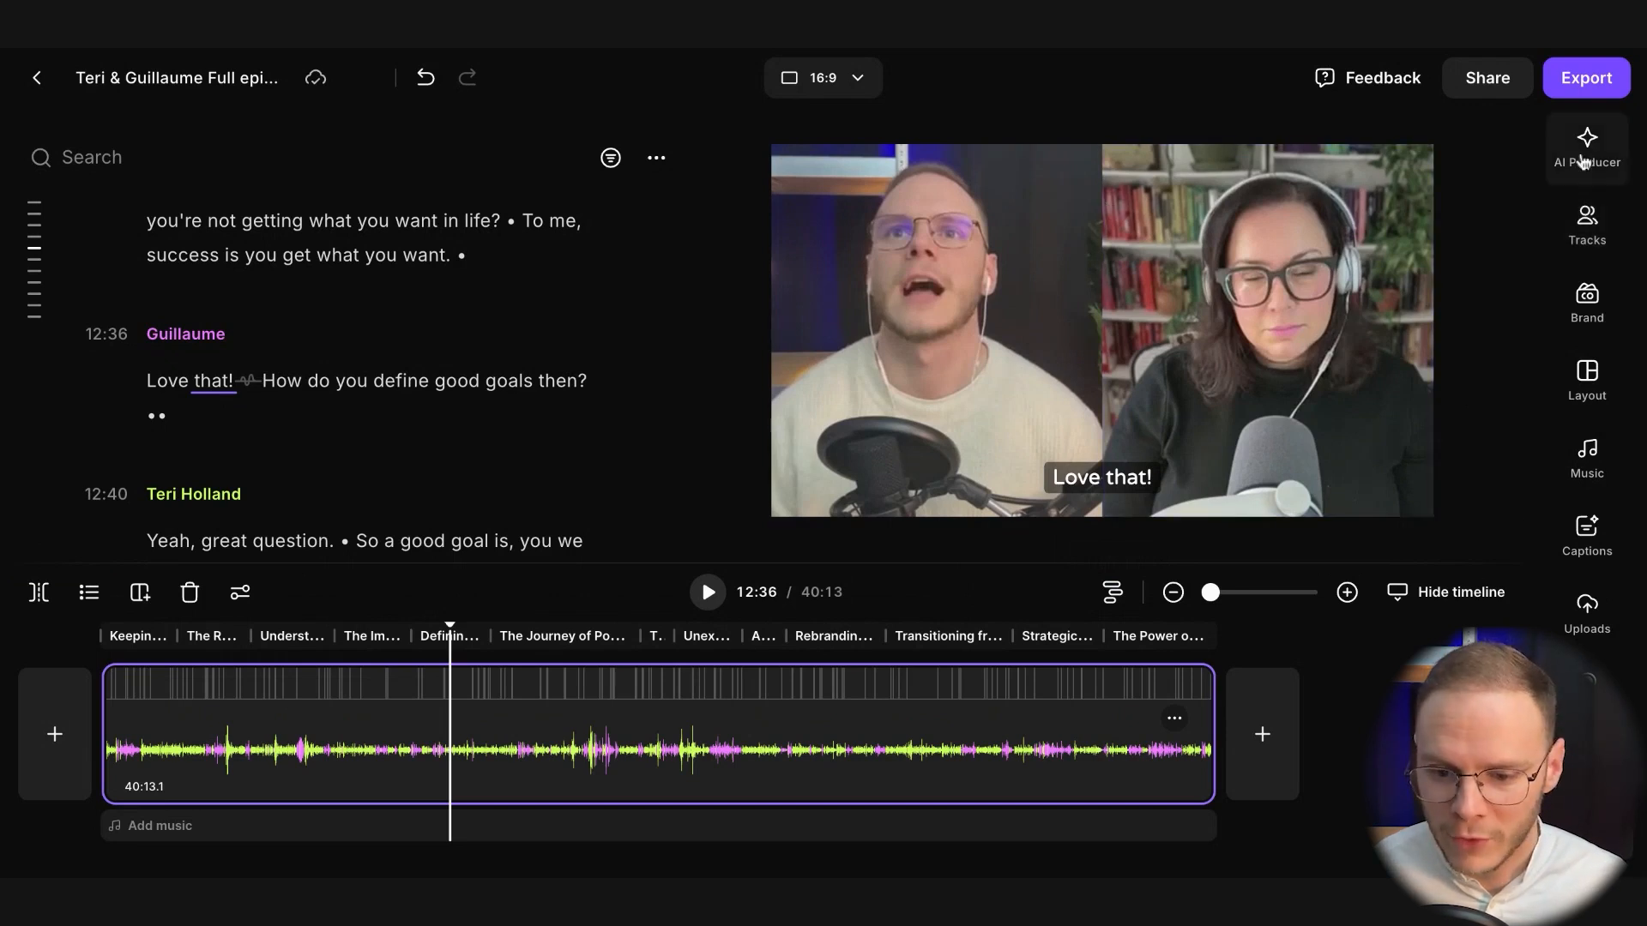
pyautogui.click(1588, 221)
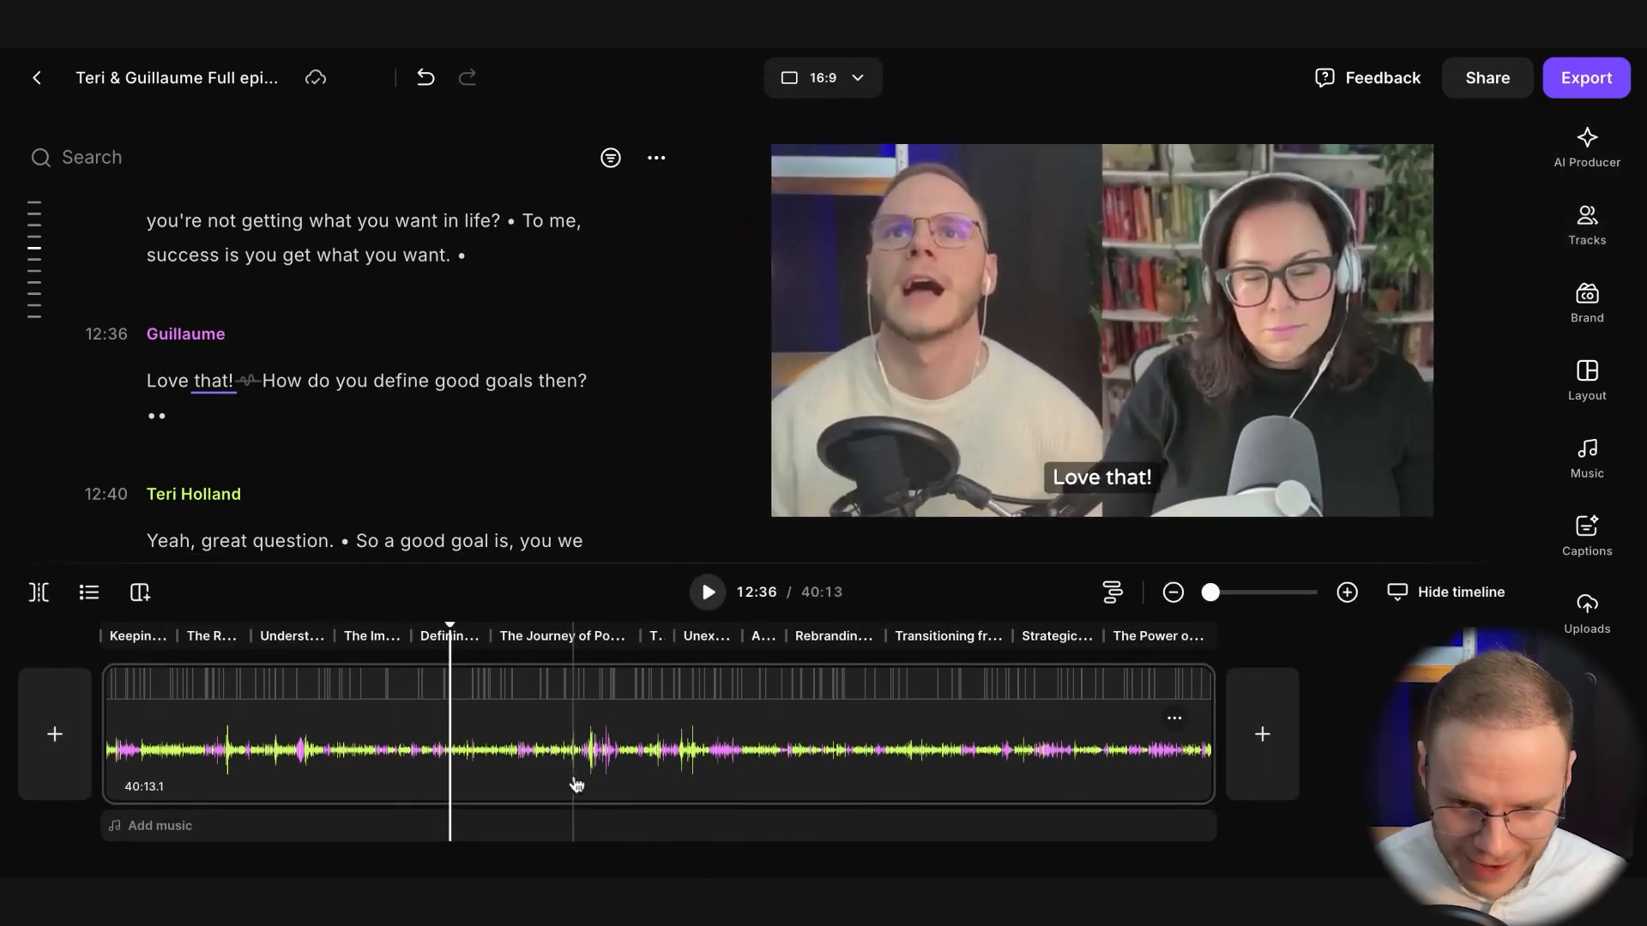
pyautogui.click(573, 776)
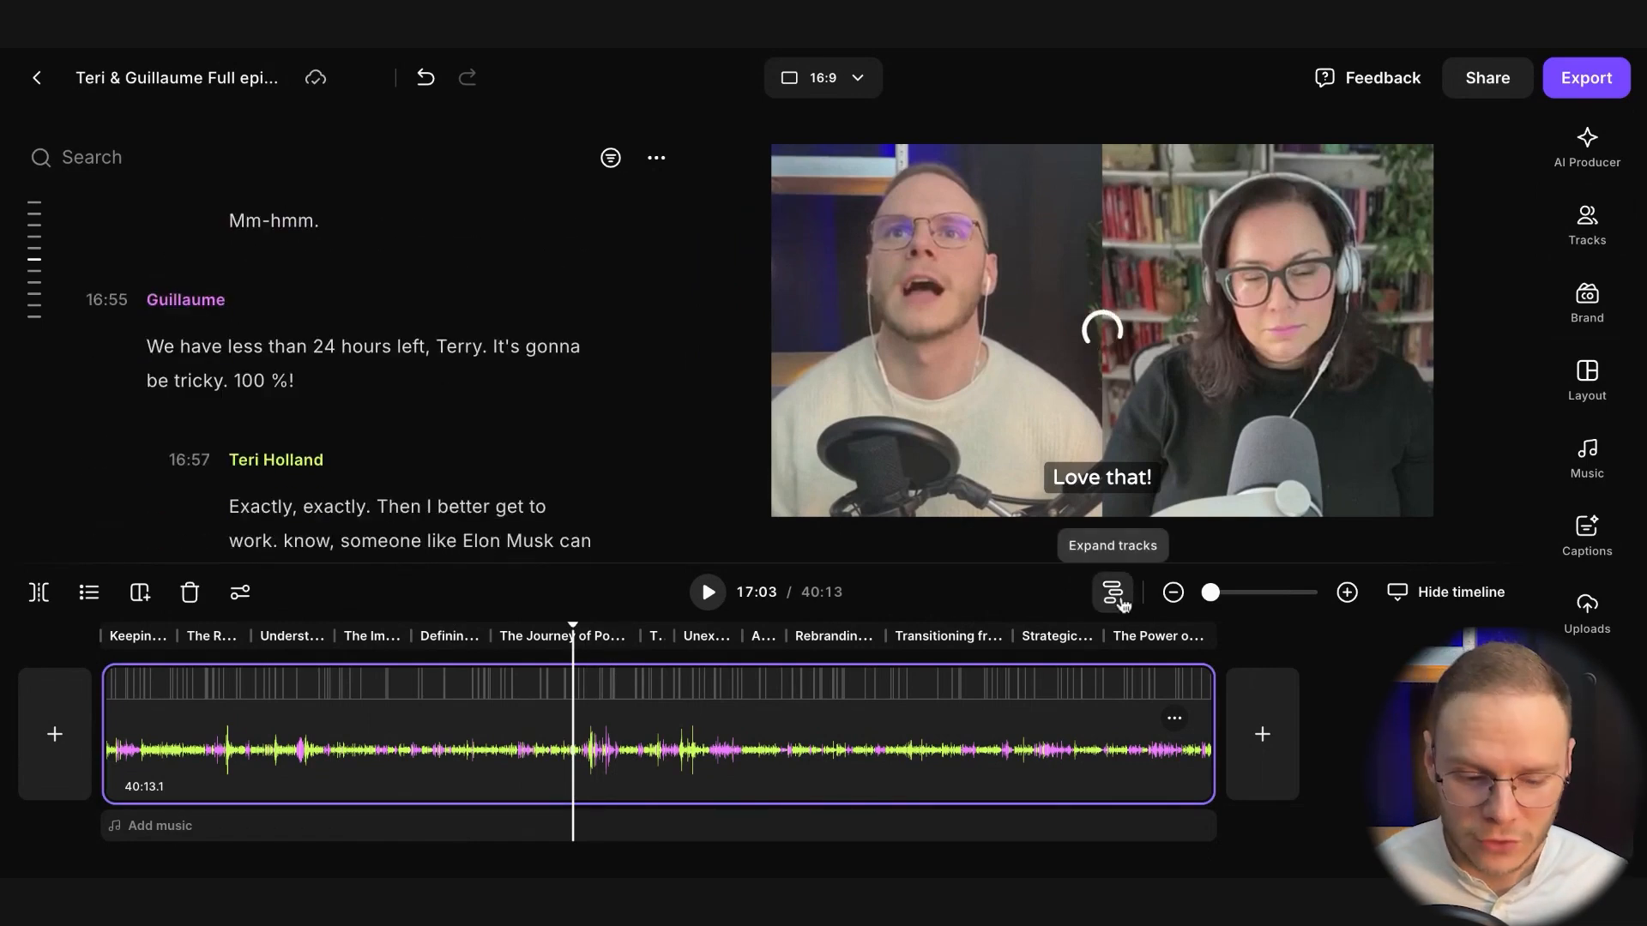
pyautogui.click(1120, 599)
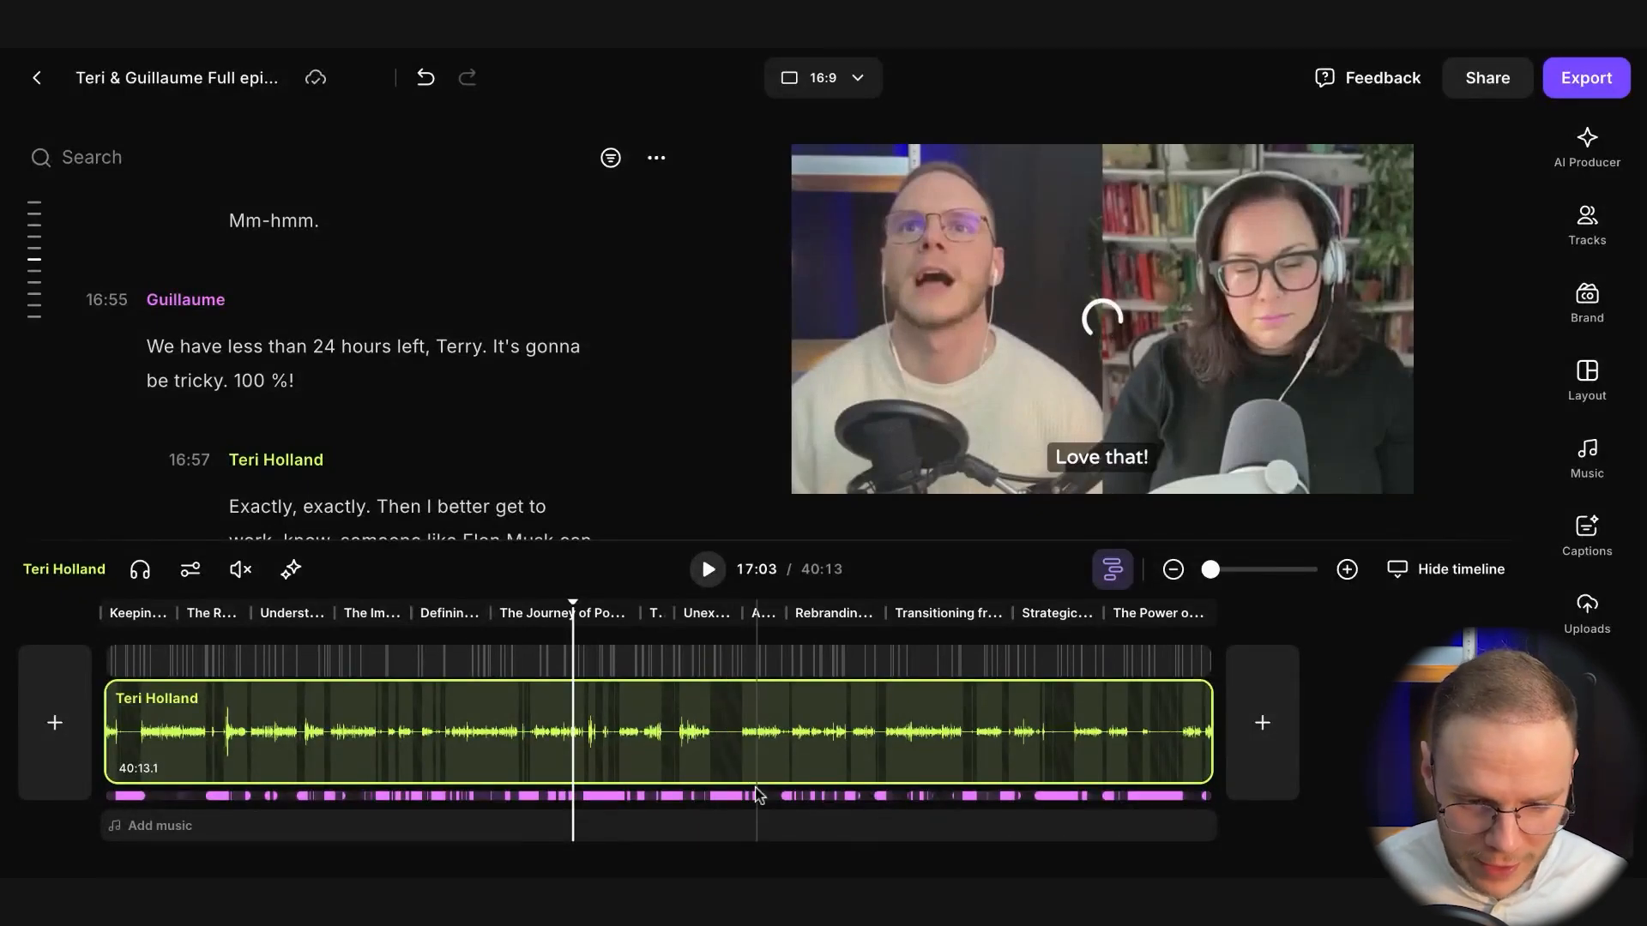
pyautogui.click(771, 758)
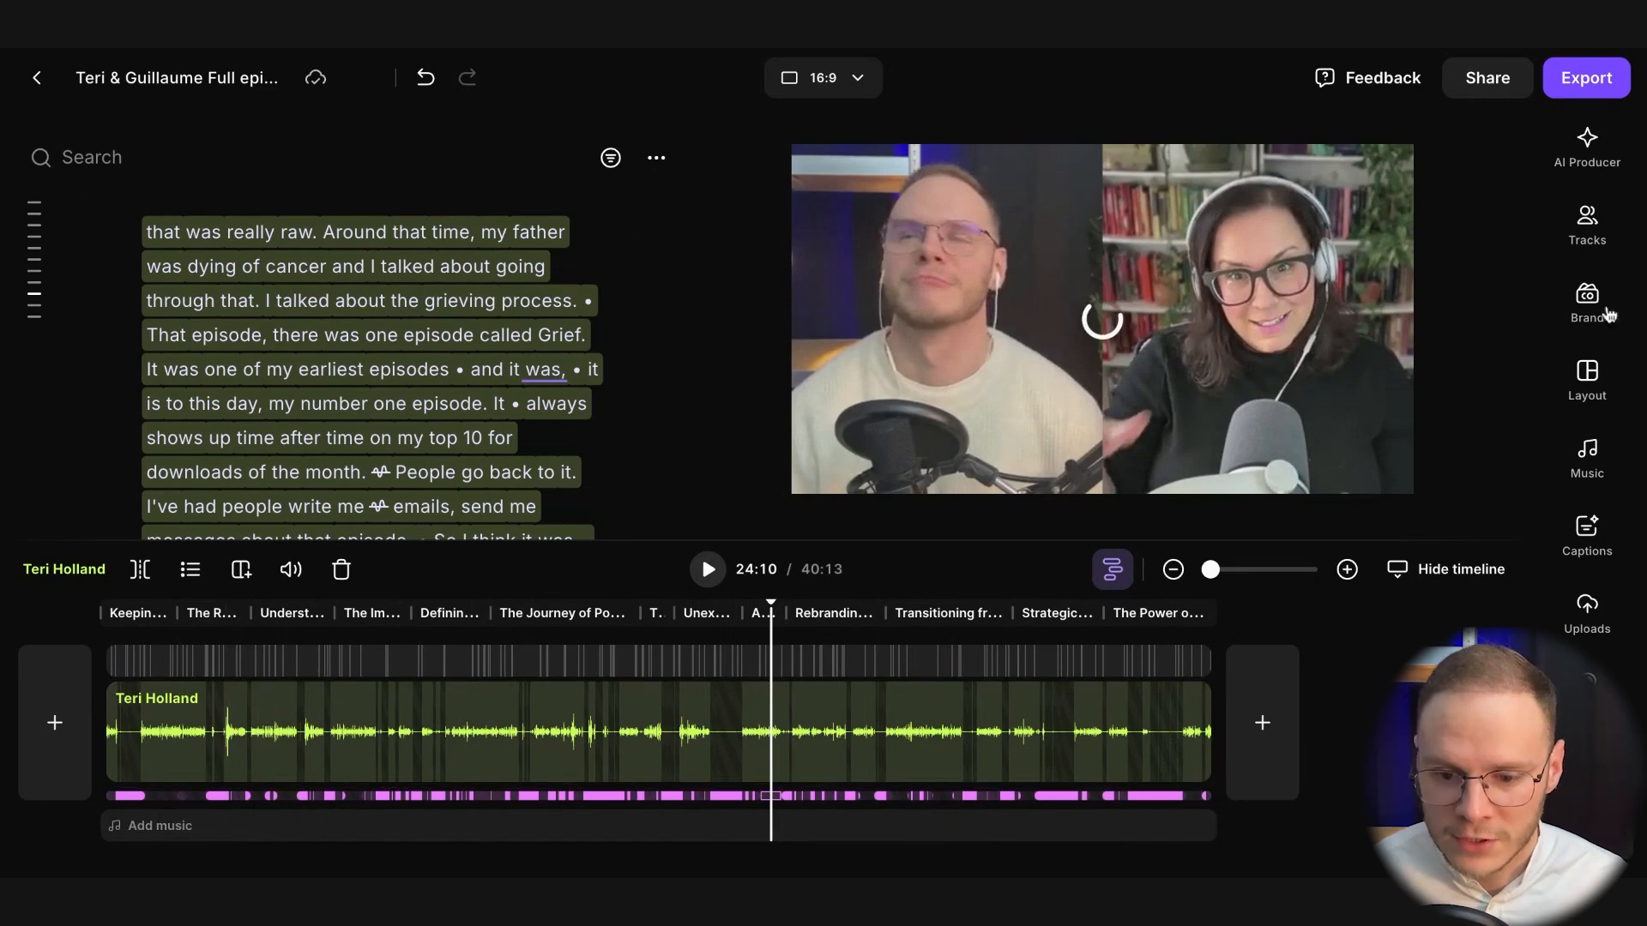
# Review the volume, Magic Audio and Hide video settings of both speakers' tracks, leaving the guest's volume at 100%
pyautogui.click(1586, 225)
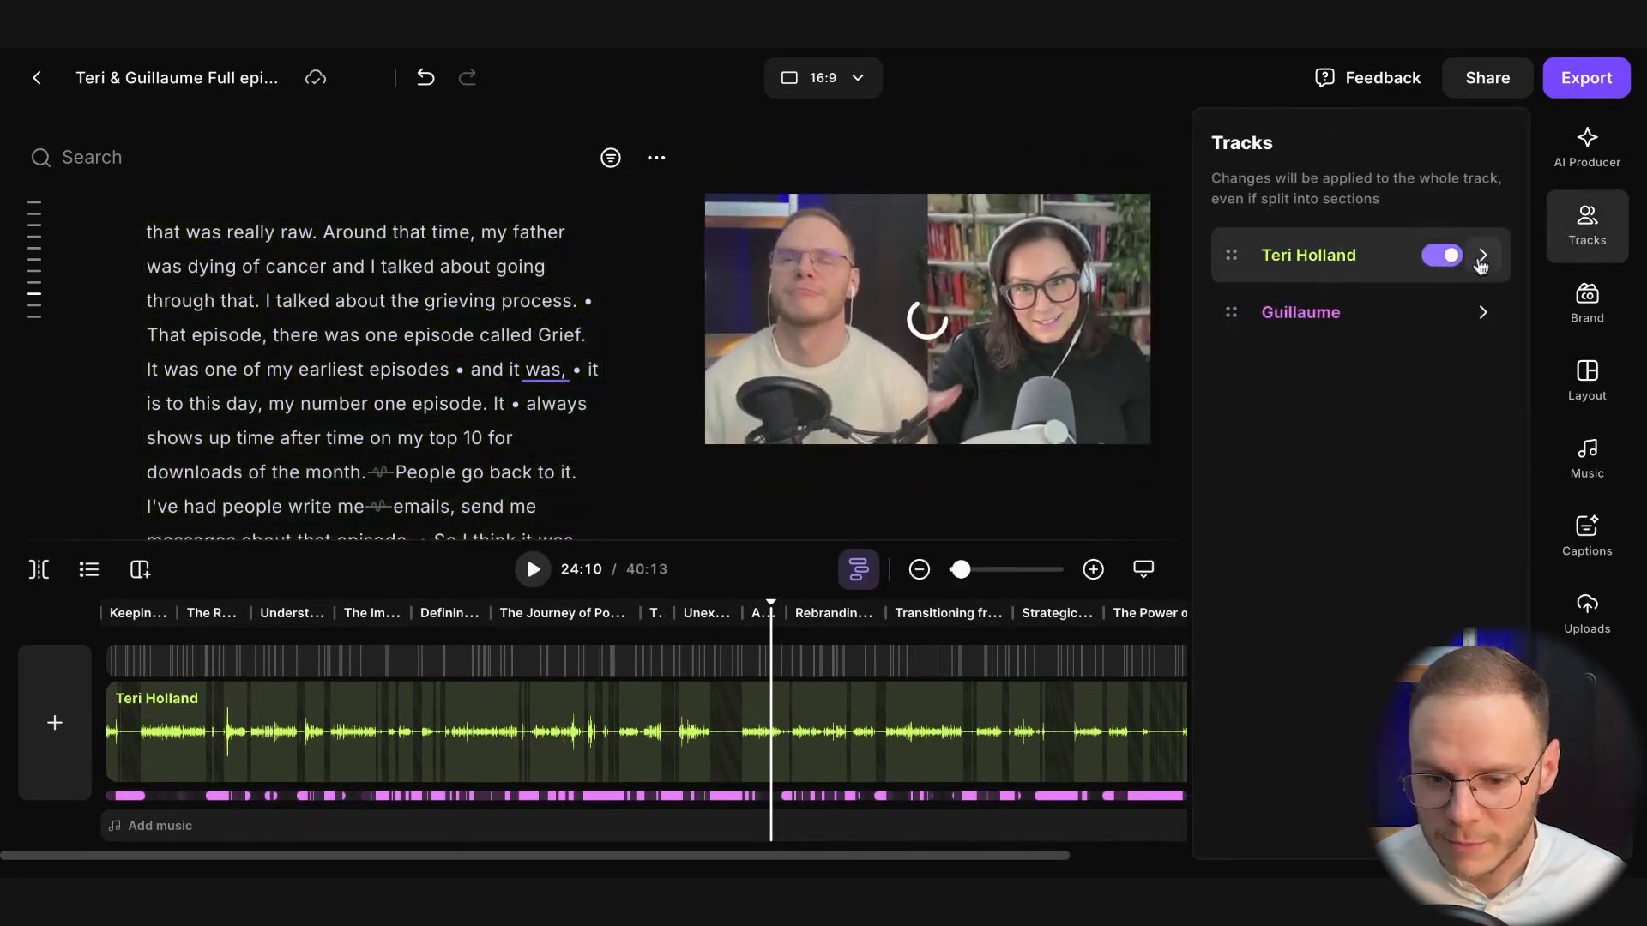
pyautogui.click(1482, 257)
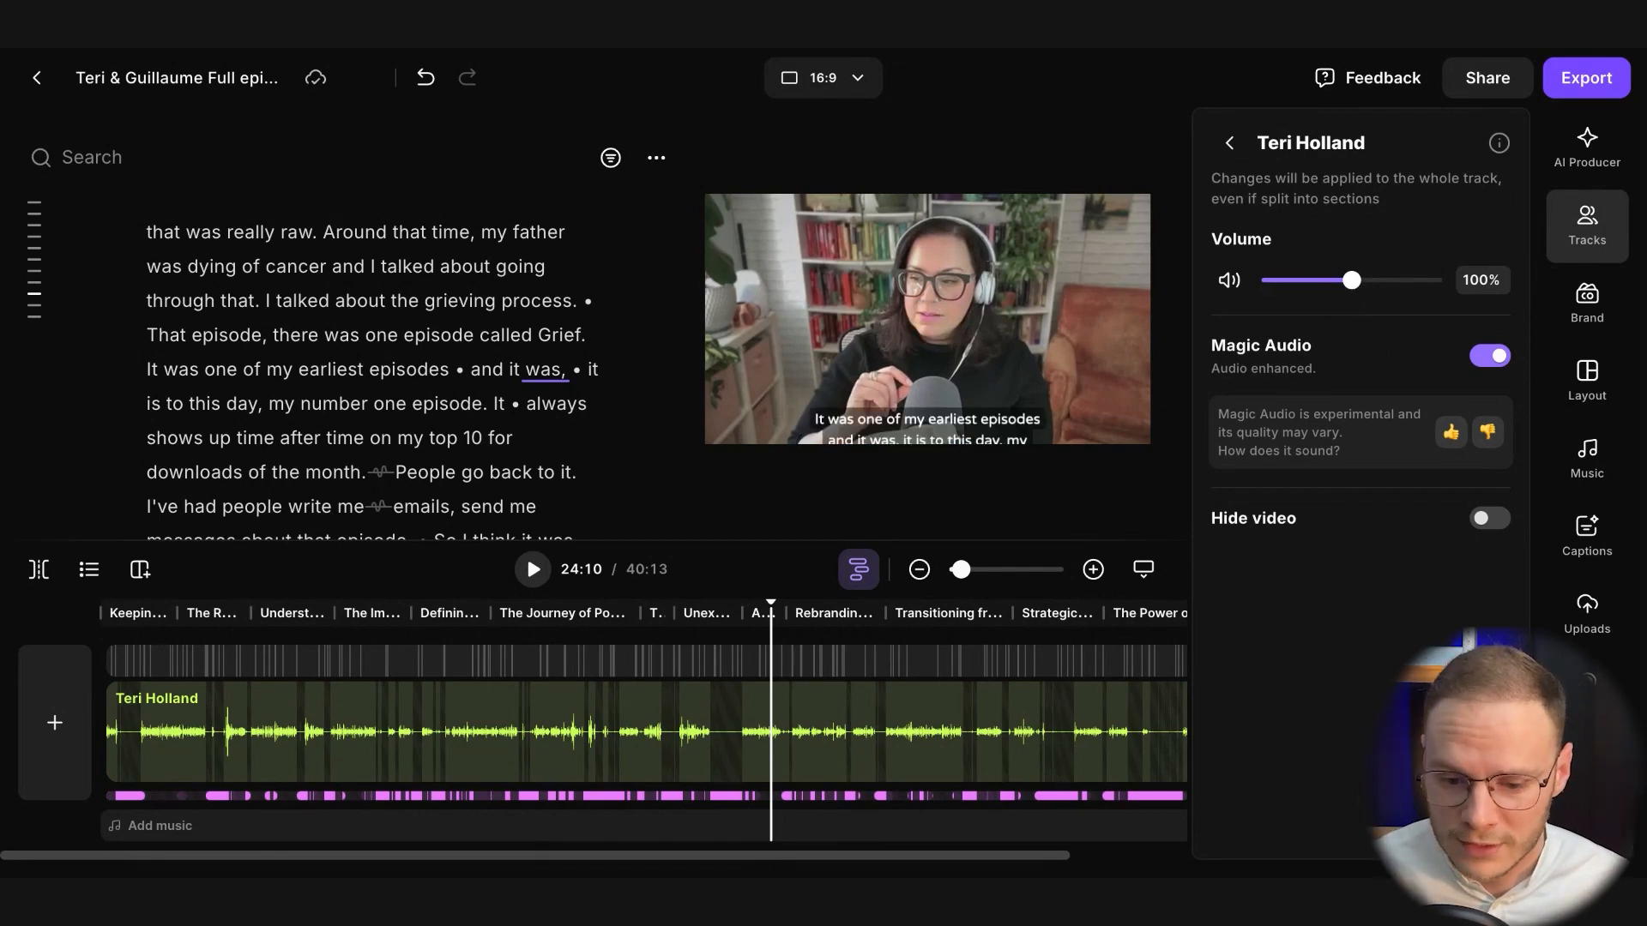
pyautogui.moveTo(1352, 281)
pyautogui.mouseDown()
pyautogui.moveTo(1314, 282)
pyautogui.moveTo(1366, 287)
pyautogui.moveTo(1351, 282)
pyautogui.mouseUp()
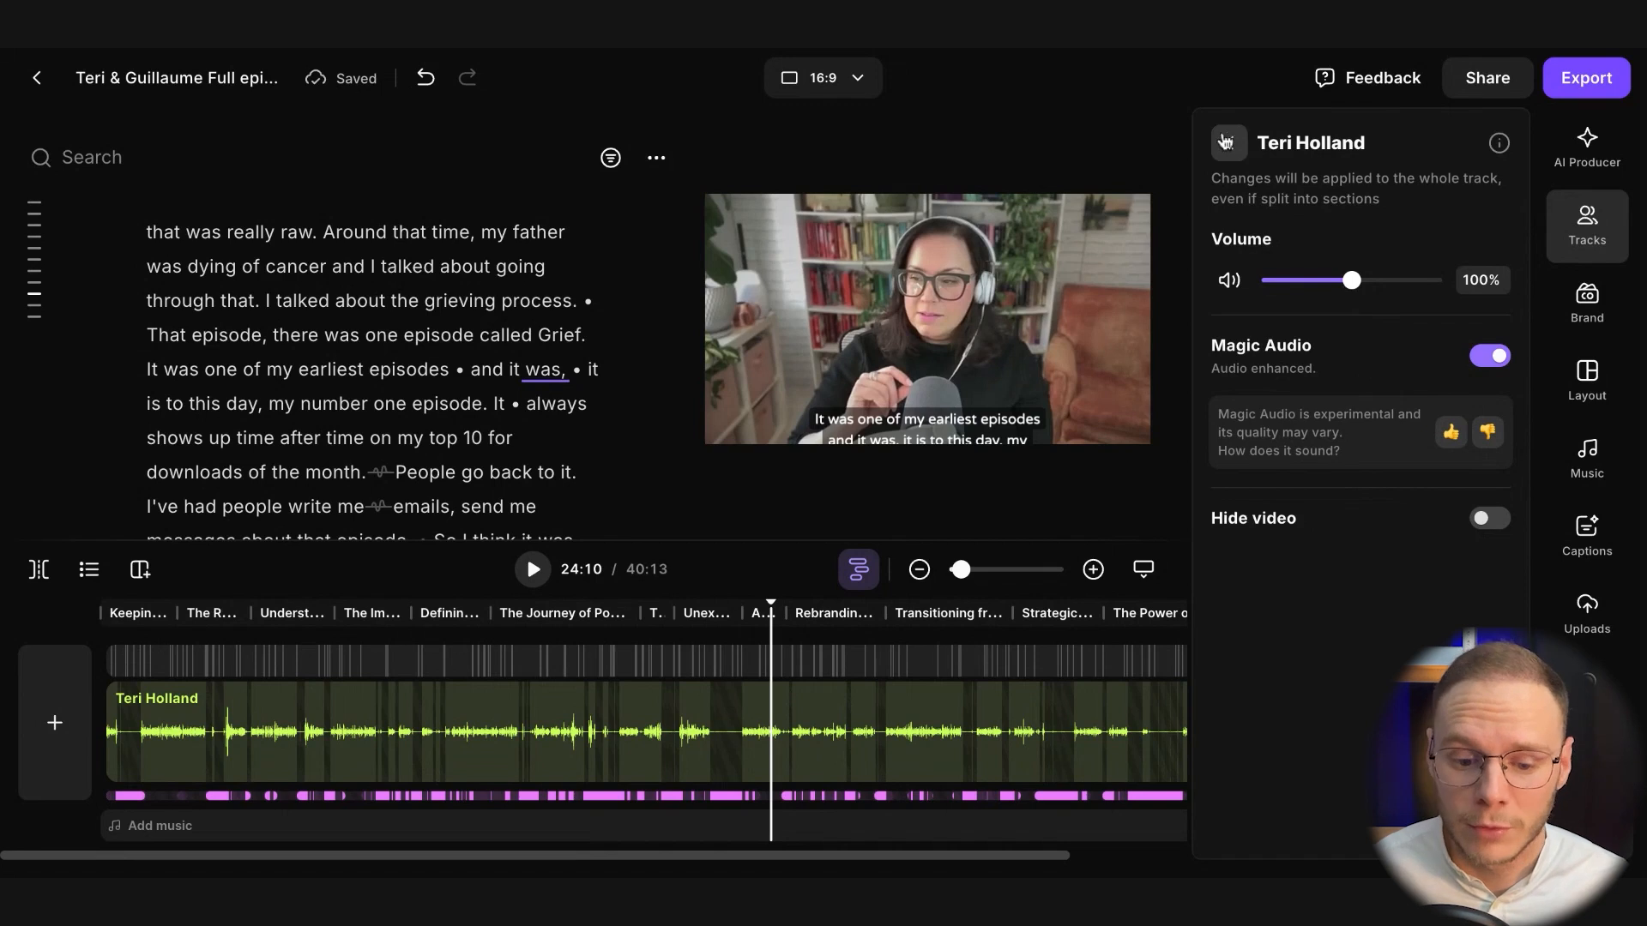
pyautogui.click(1229, 142)
pyautogui.click(1444, 312)
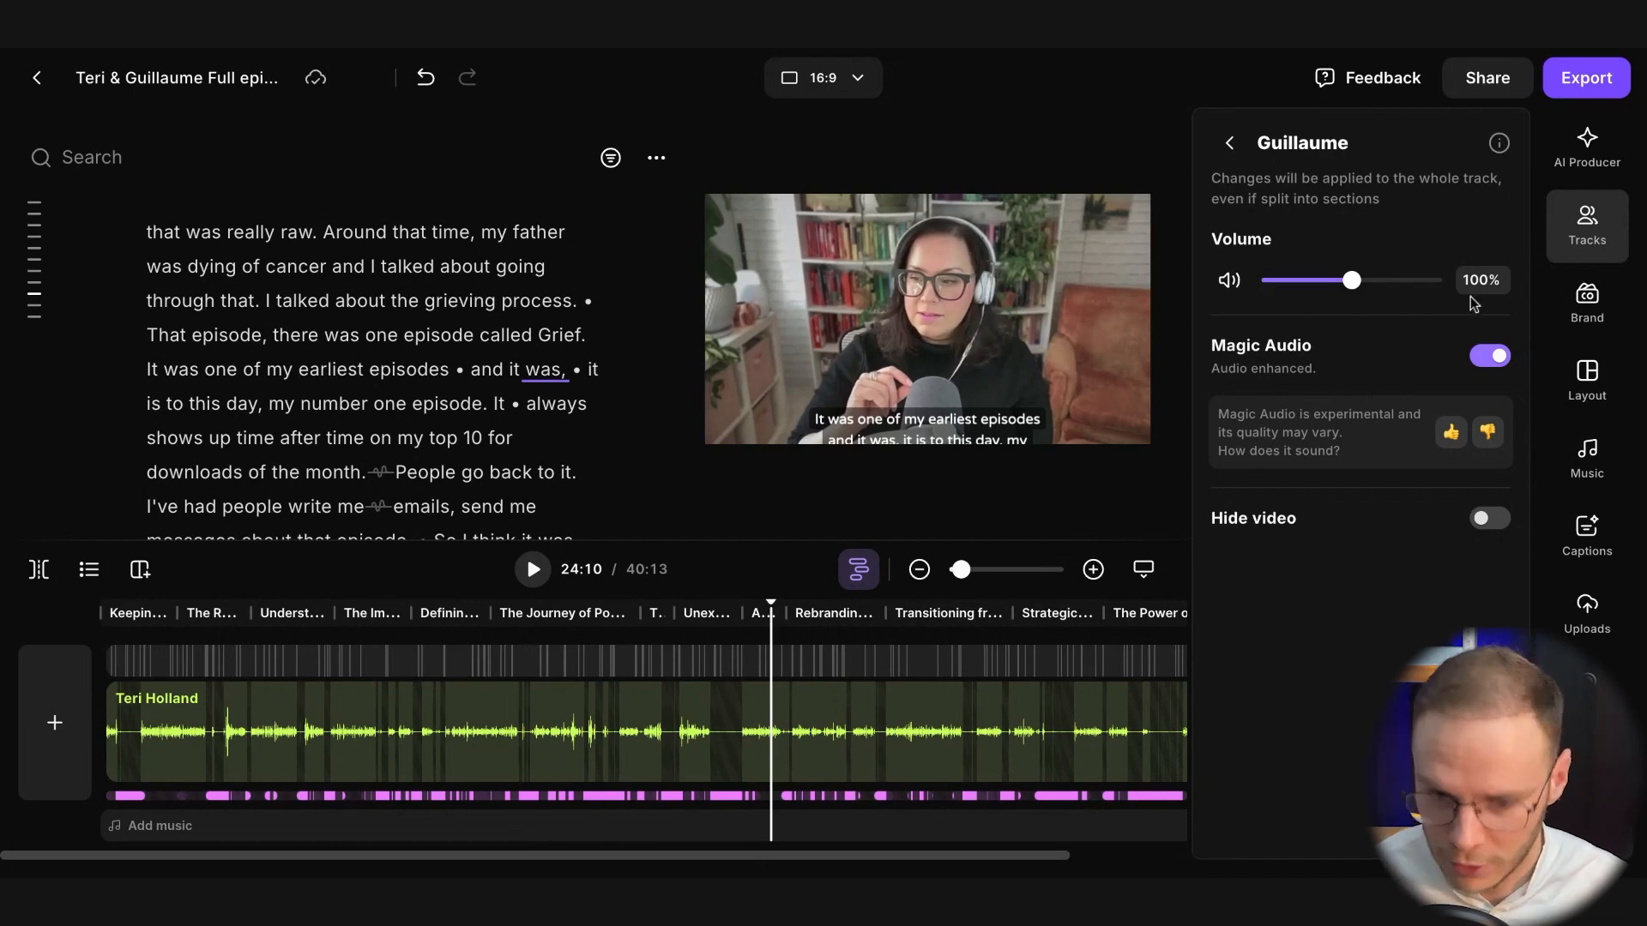
pyautogui.click(1232, 145)
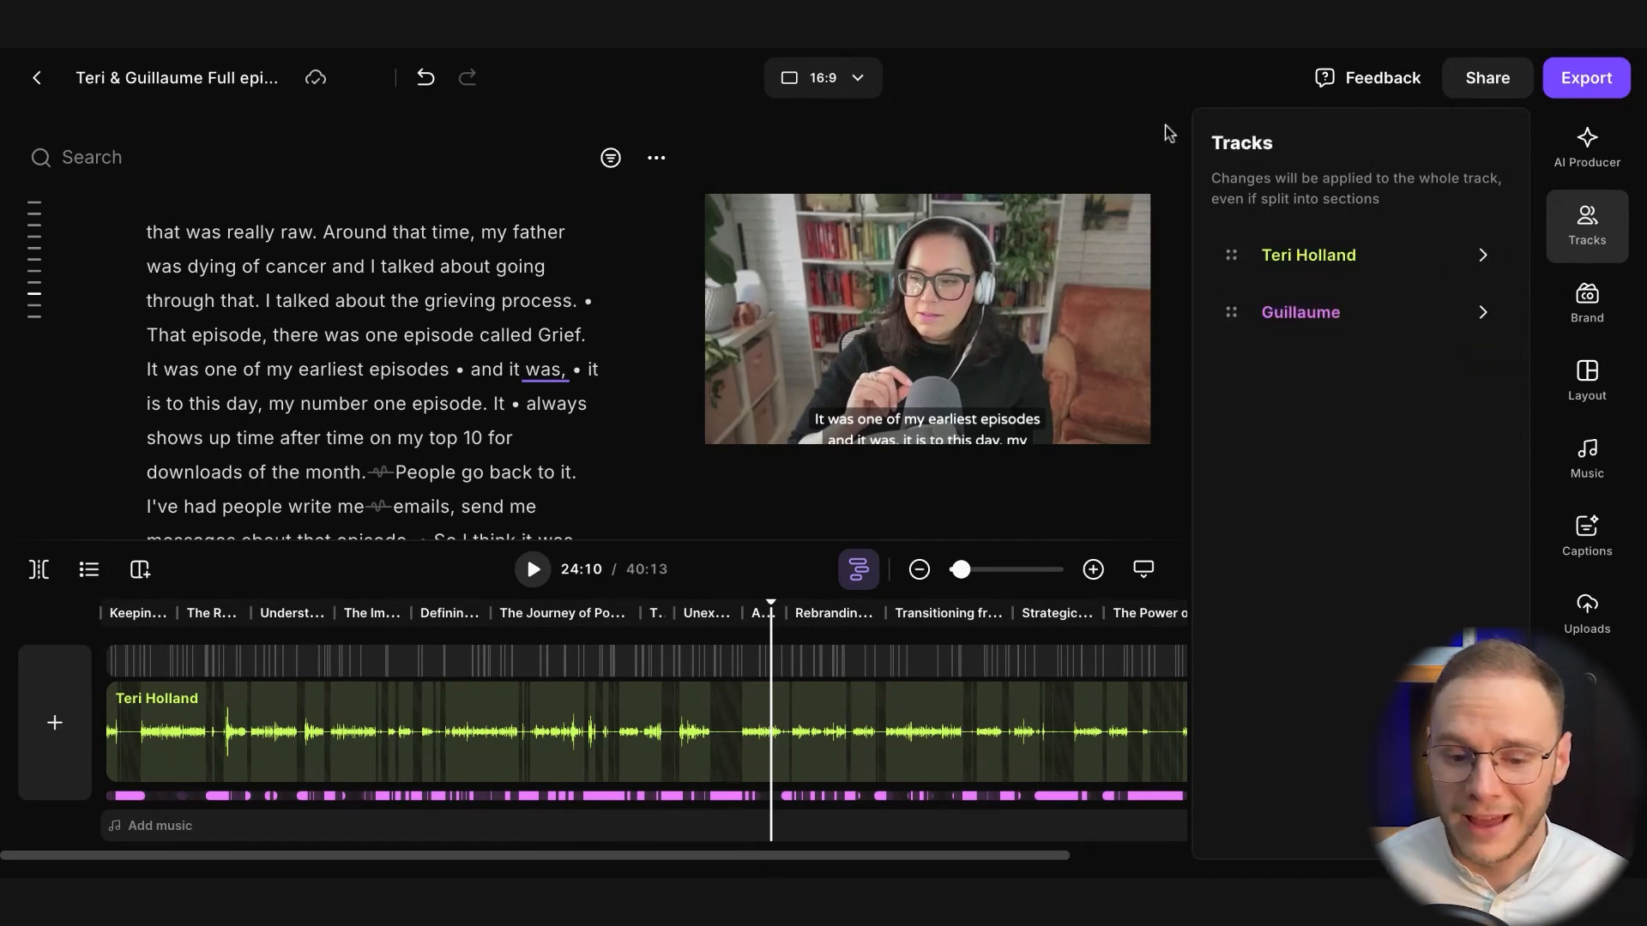
pyautogui.click(1093, 134)
# Examine the brand customization options, from logo, color palette and text styles through captions, intro and outro
pyautogui.click(1585, 305)
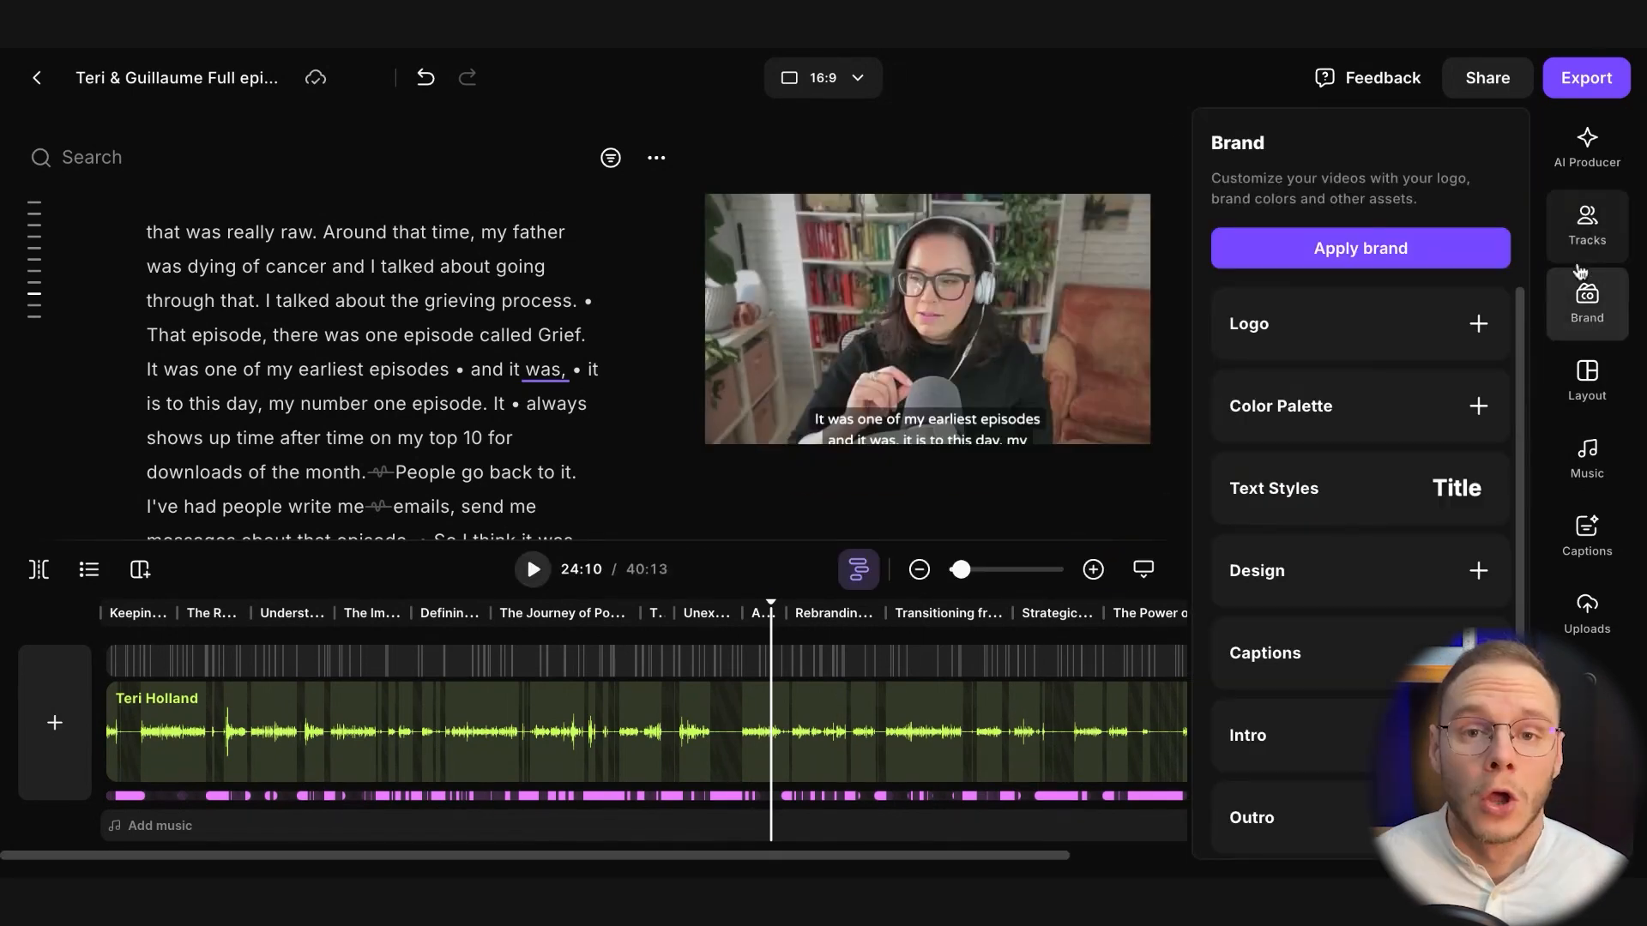
pyautogui.click(1586, 310)
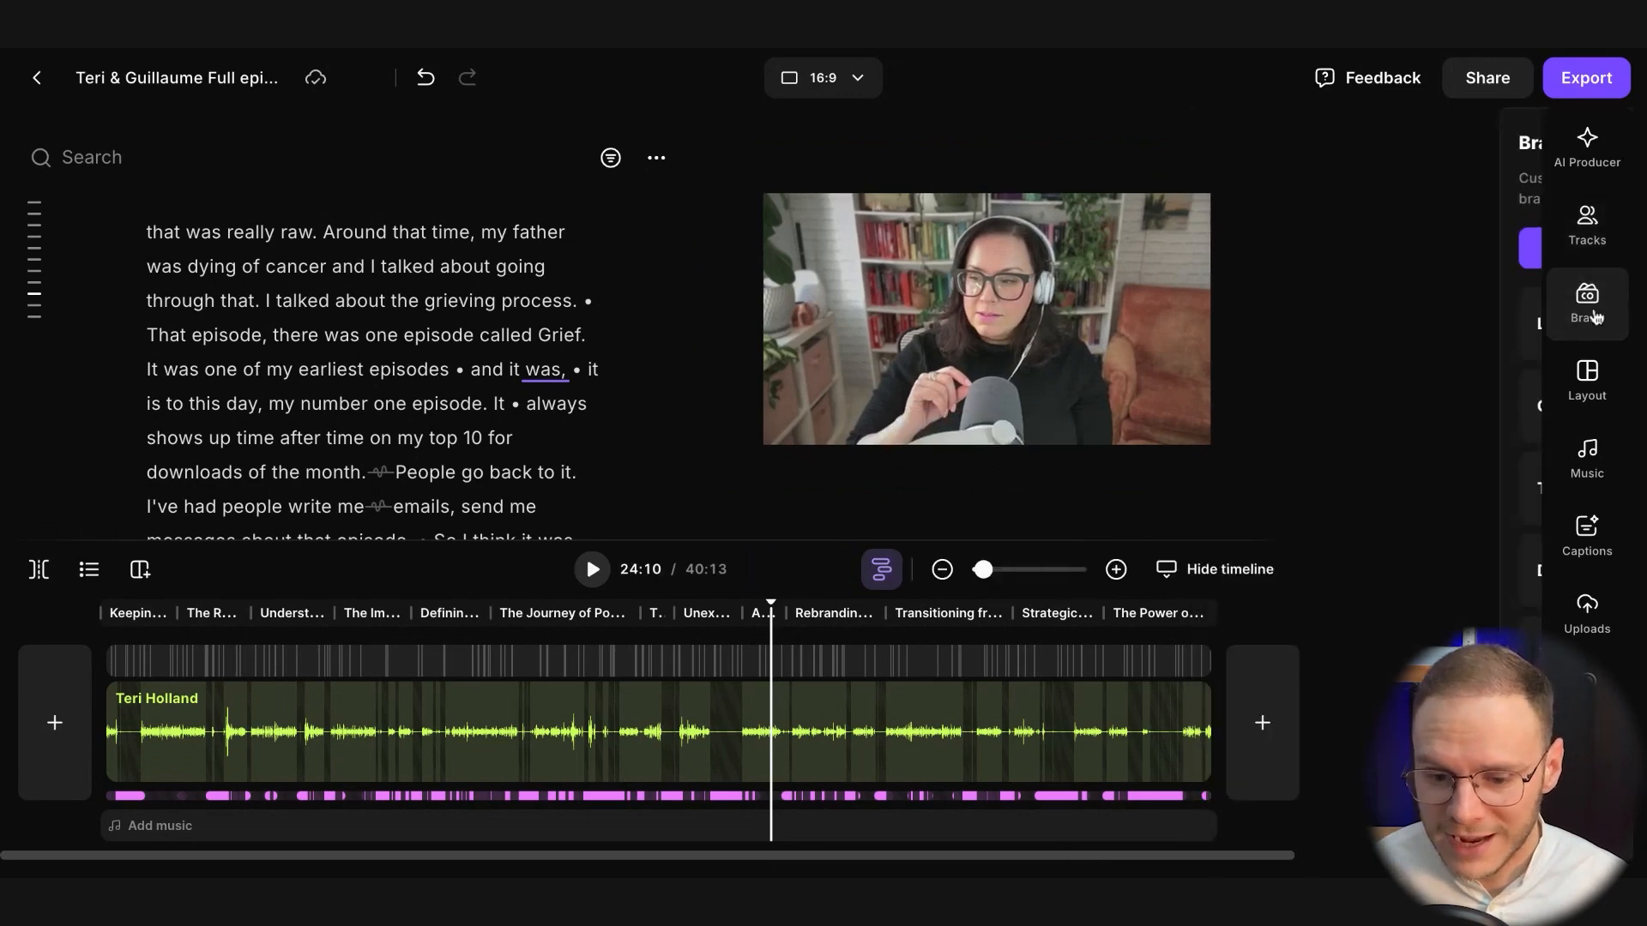
pyautogui.click(1593, 316)
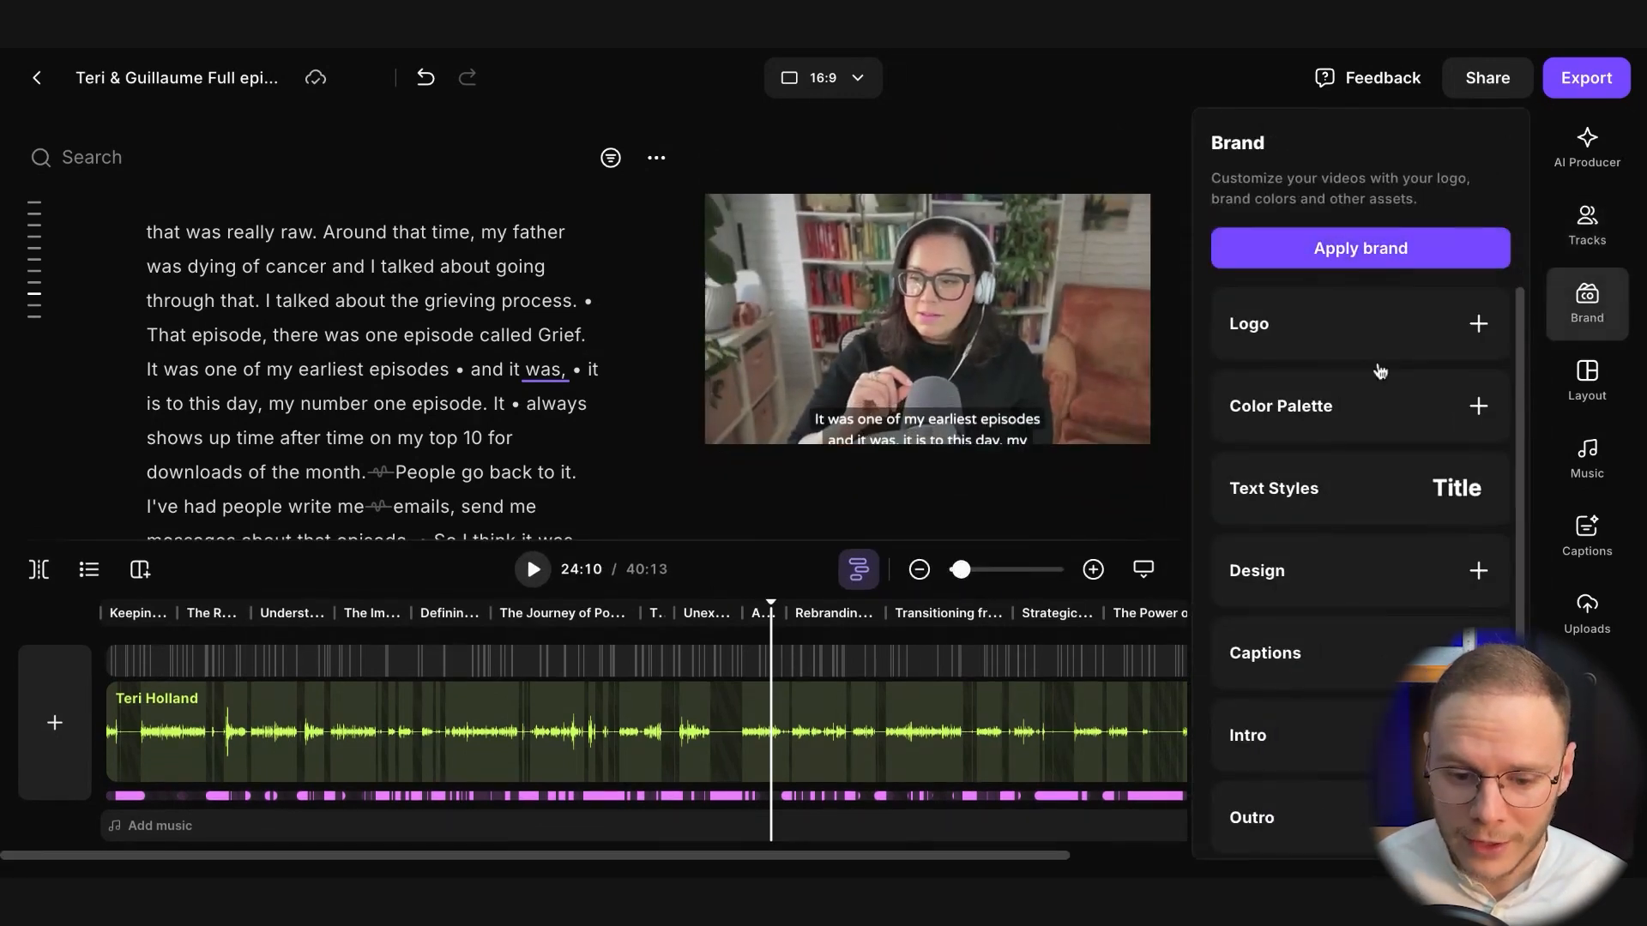
pyautogui.scroll(-1, 1351, 372)
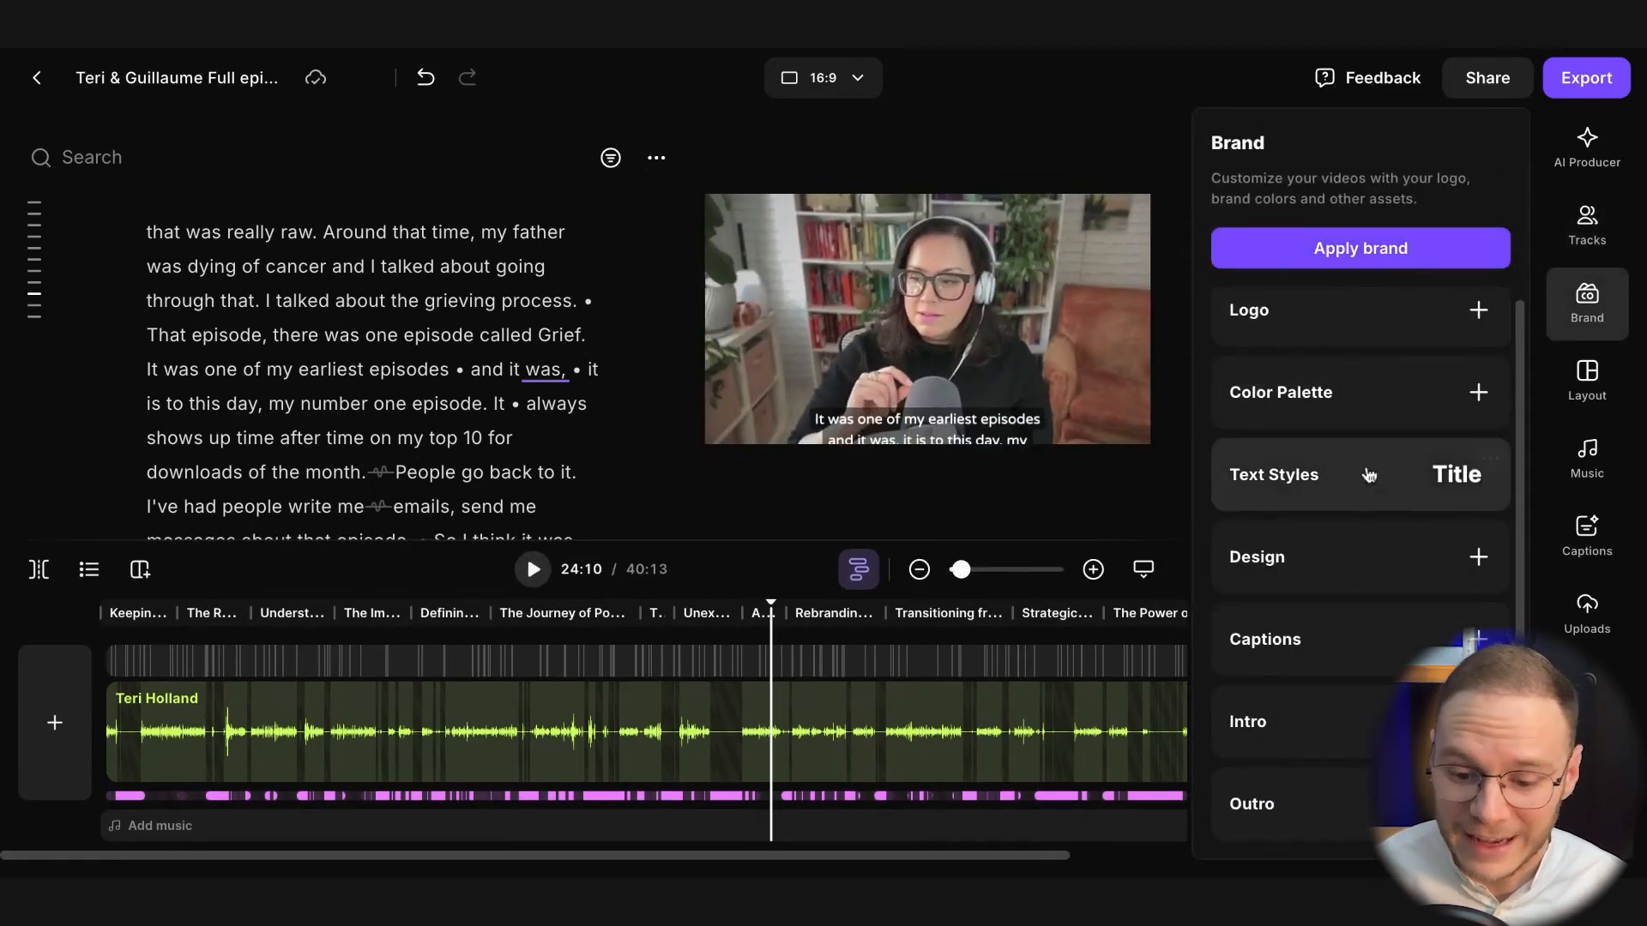
pyautogui.scroll(1, 1367, 495)
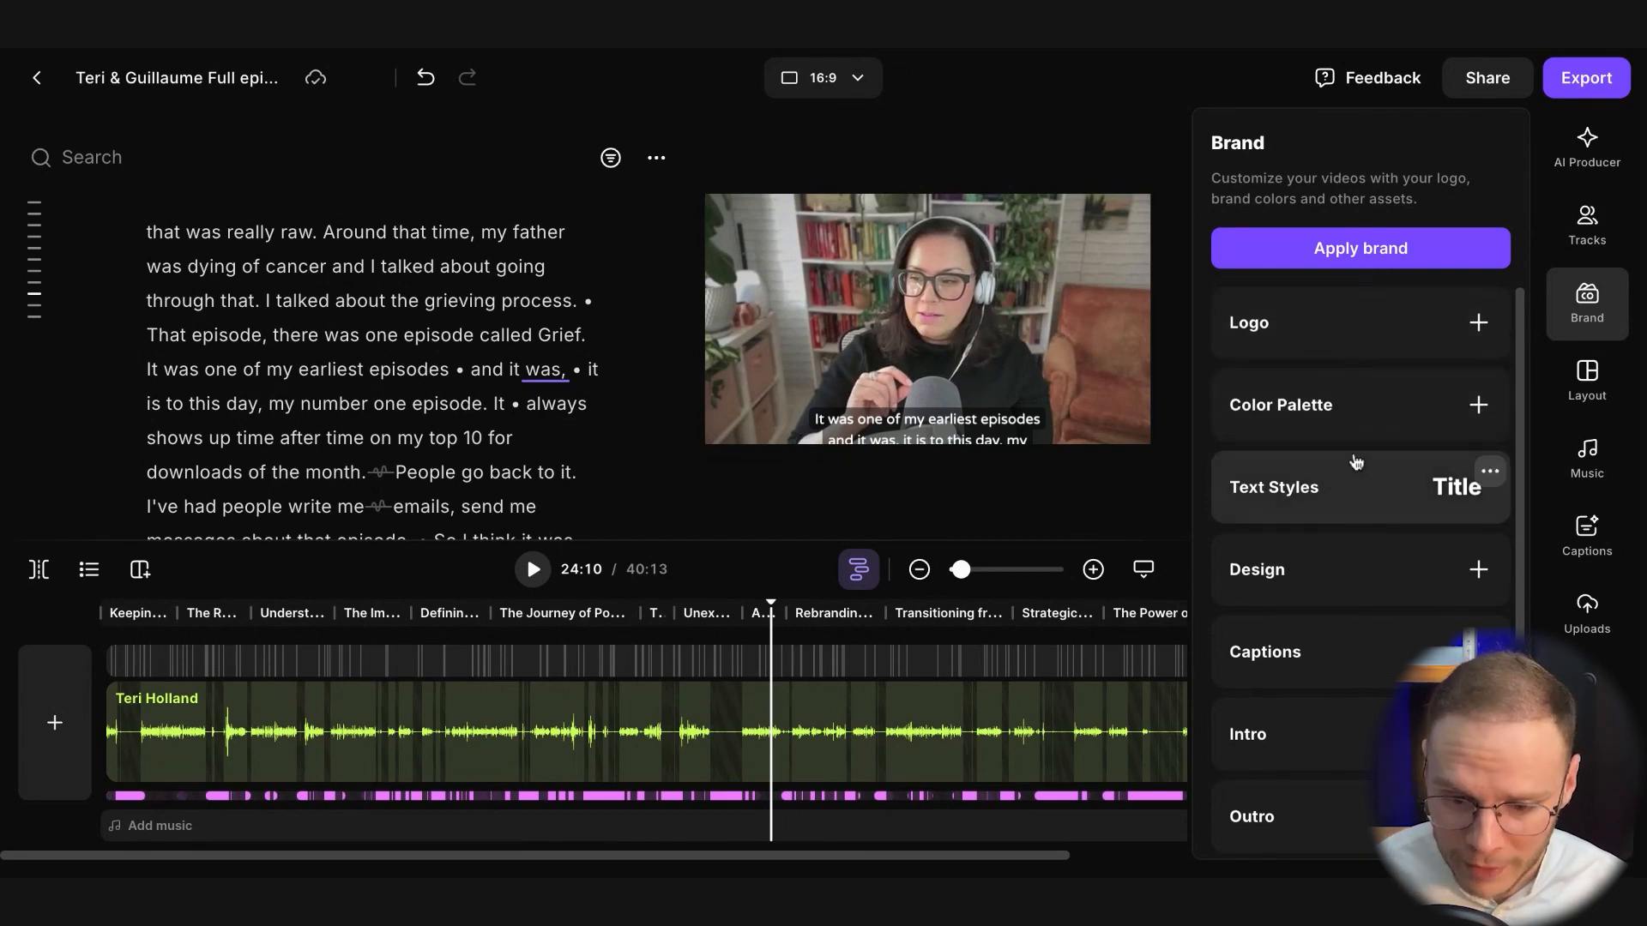
pyautogui.scroll(-1, 1349, 484)
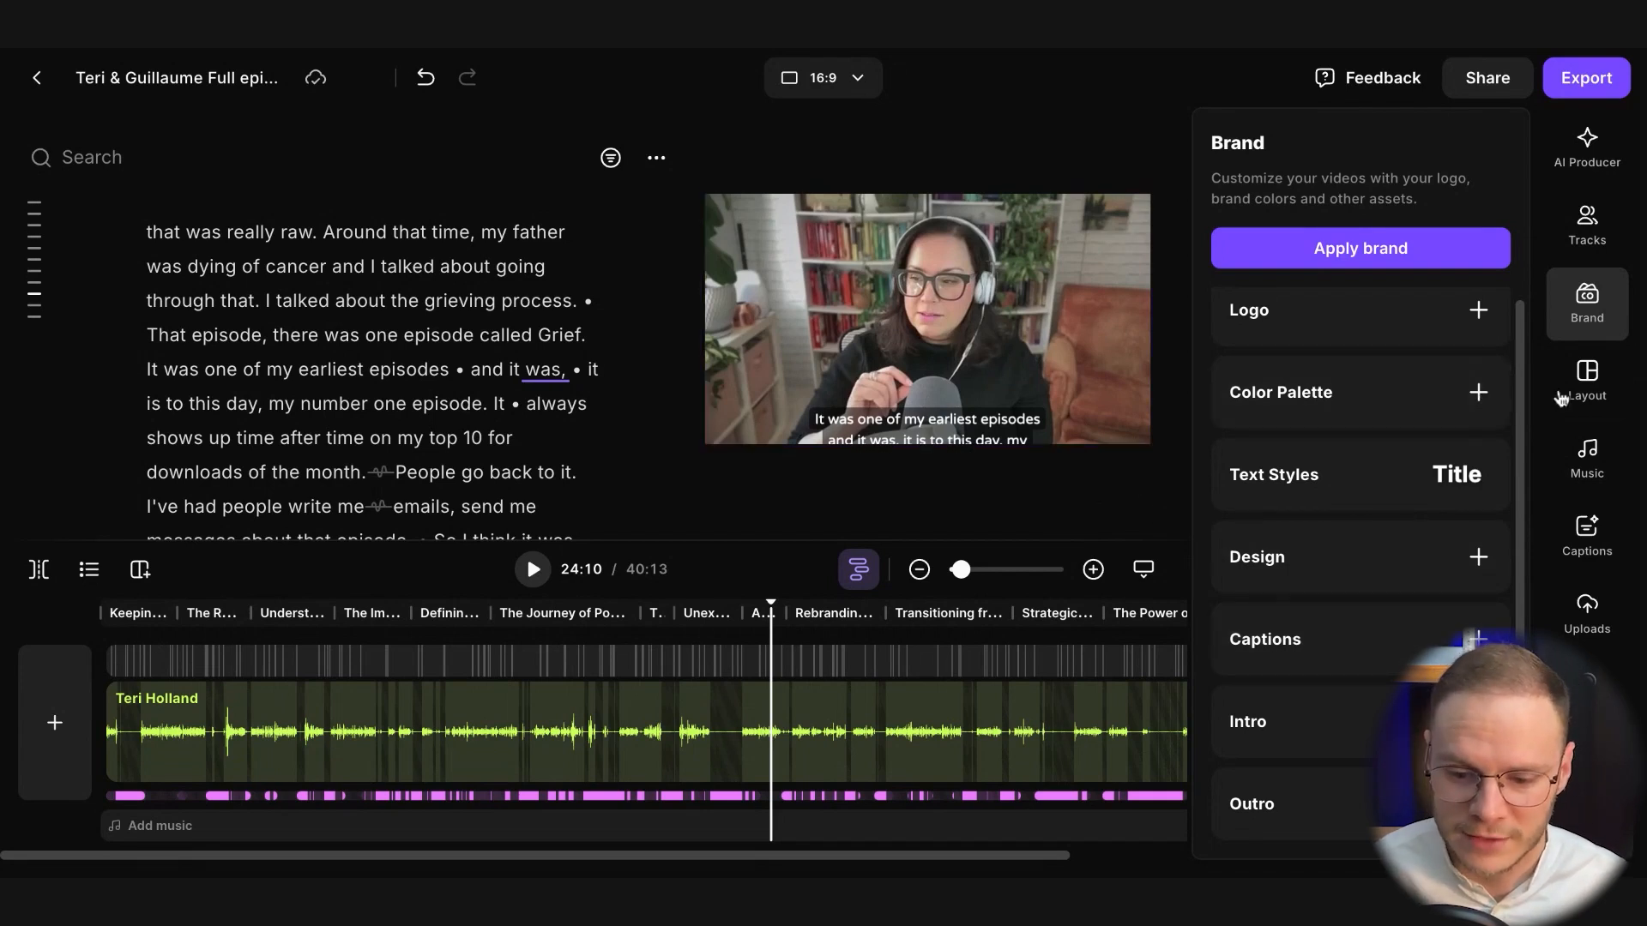
# Apply the Smart scenes layout to the entire edit with the Fill framing
pyautogui.click(1587, 378)
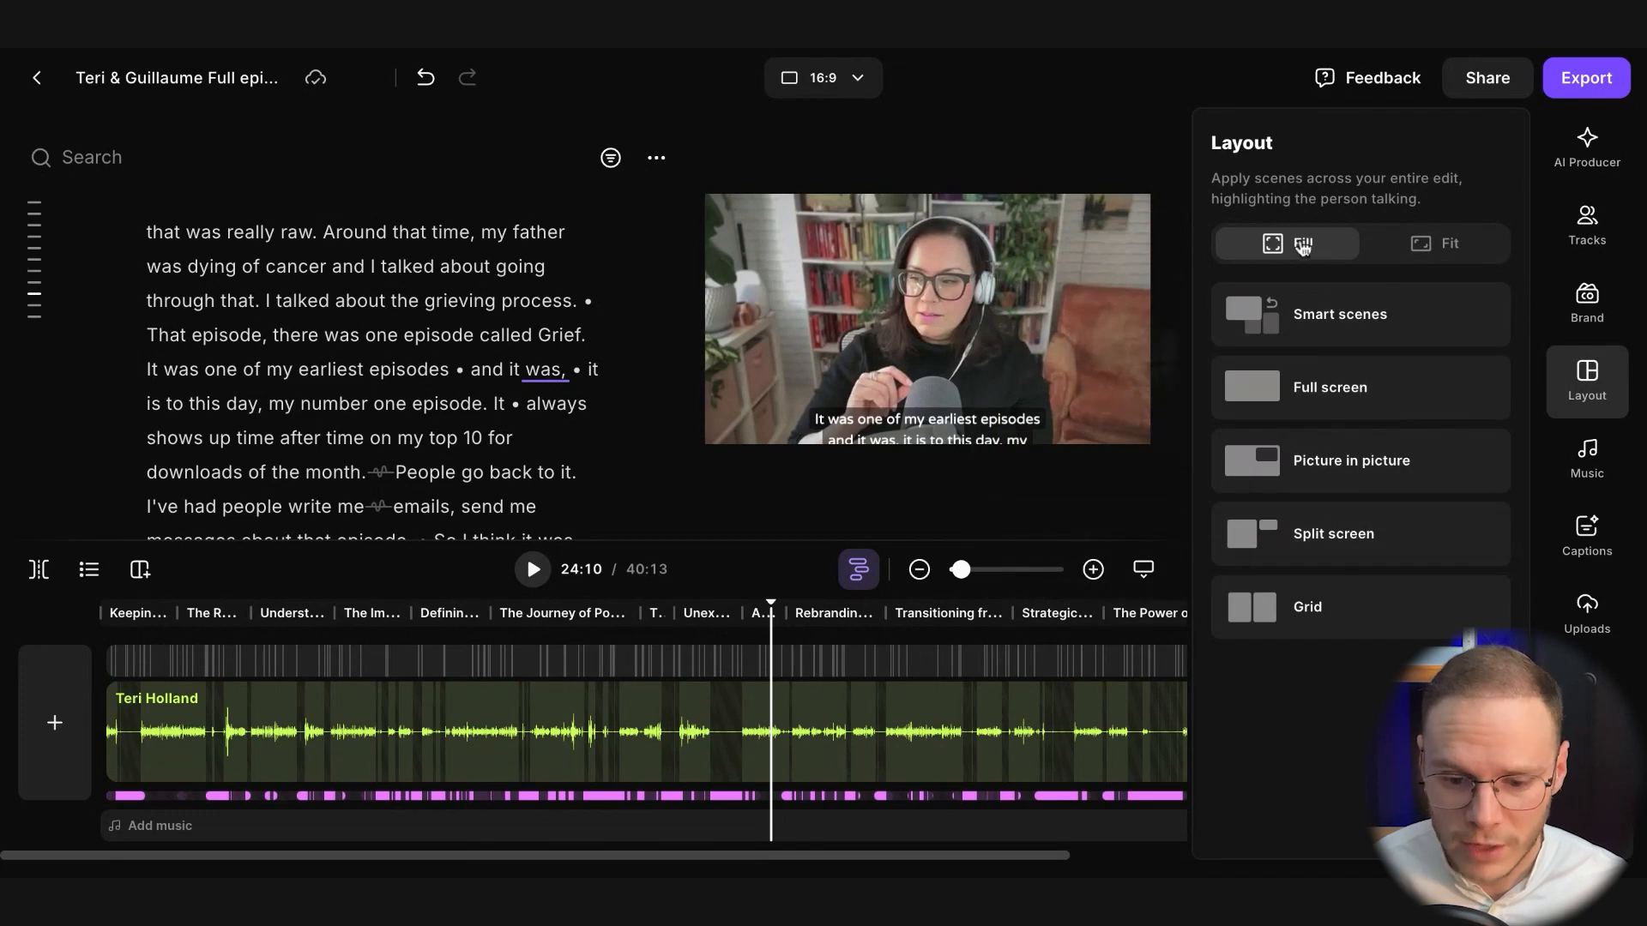
pyautogui.moveTo(1294, 341)
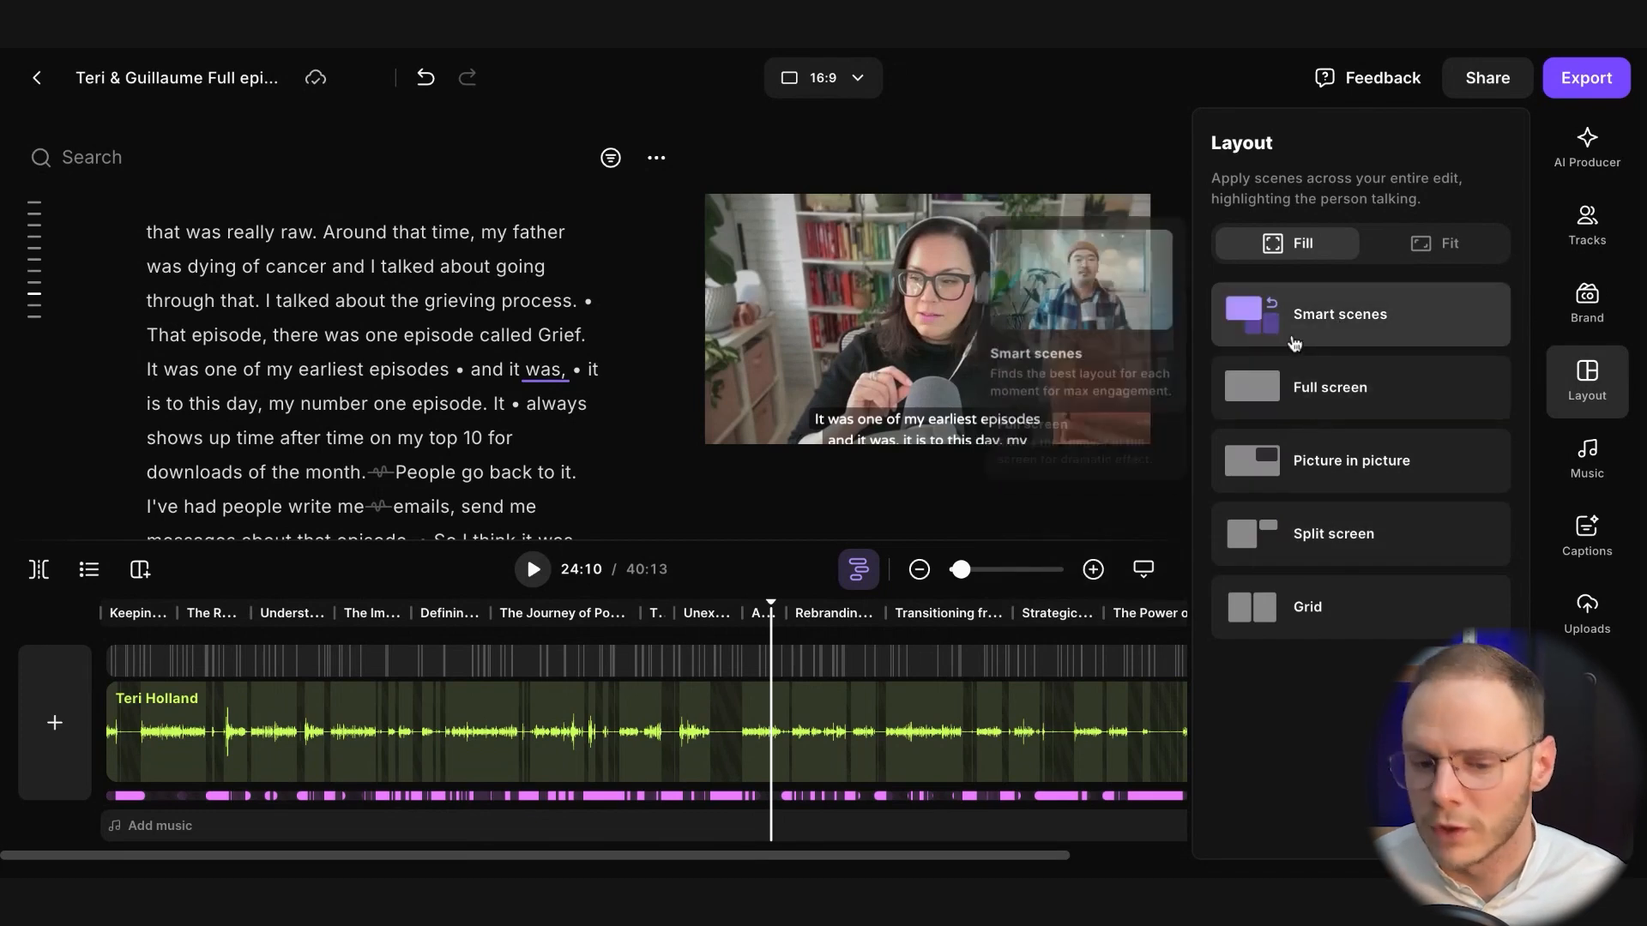
pyautogui.click(1333, 323)
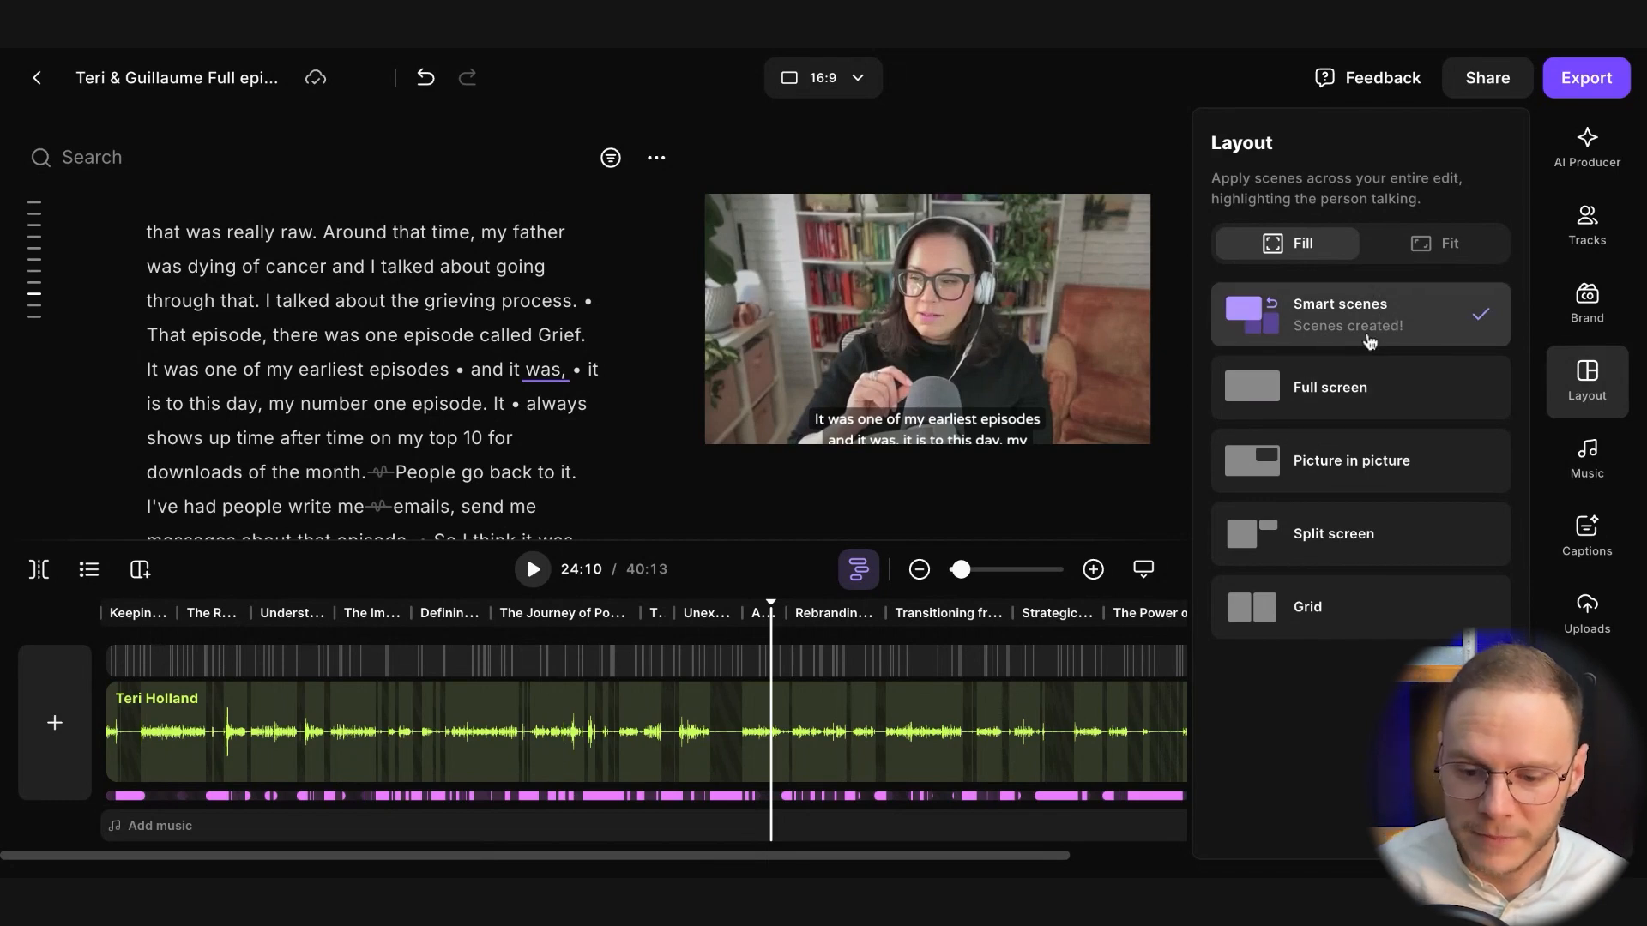
# Browse the background music library, including its ready-made collections and individual songs
pyautogui.click(1563, 454)
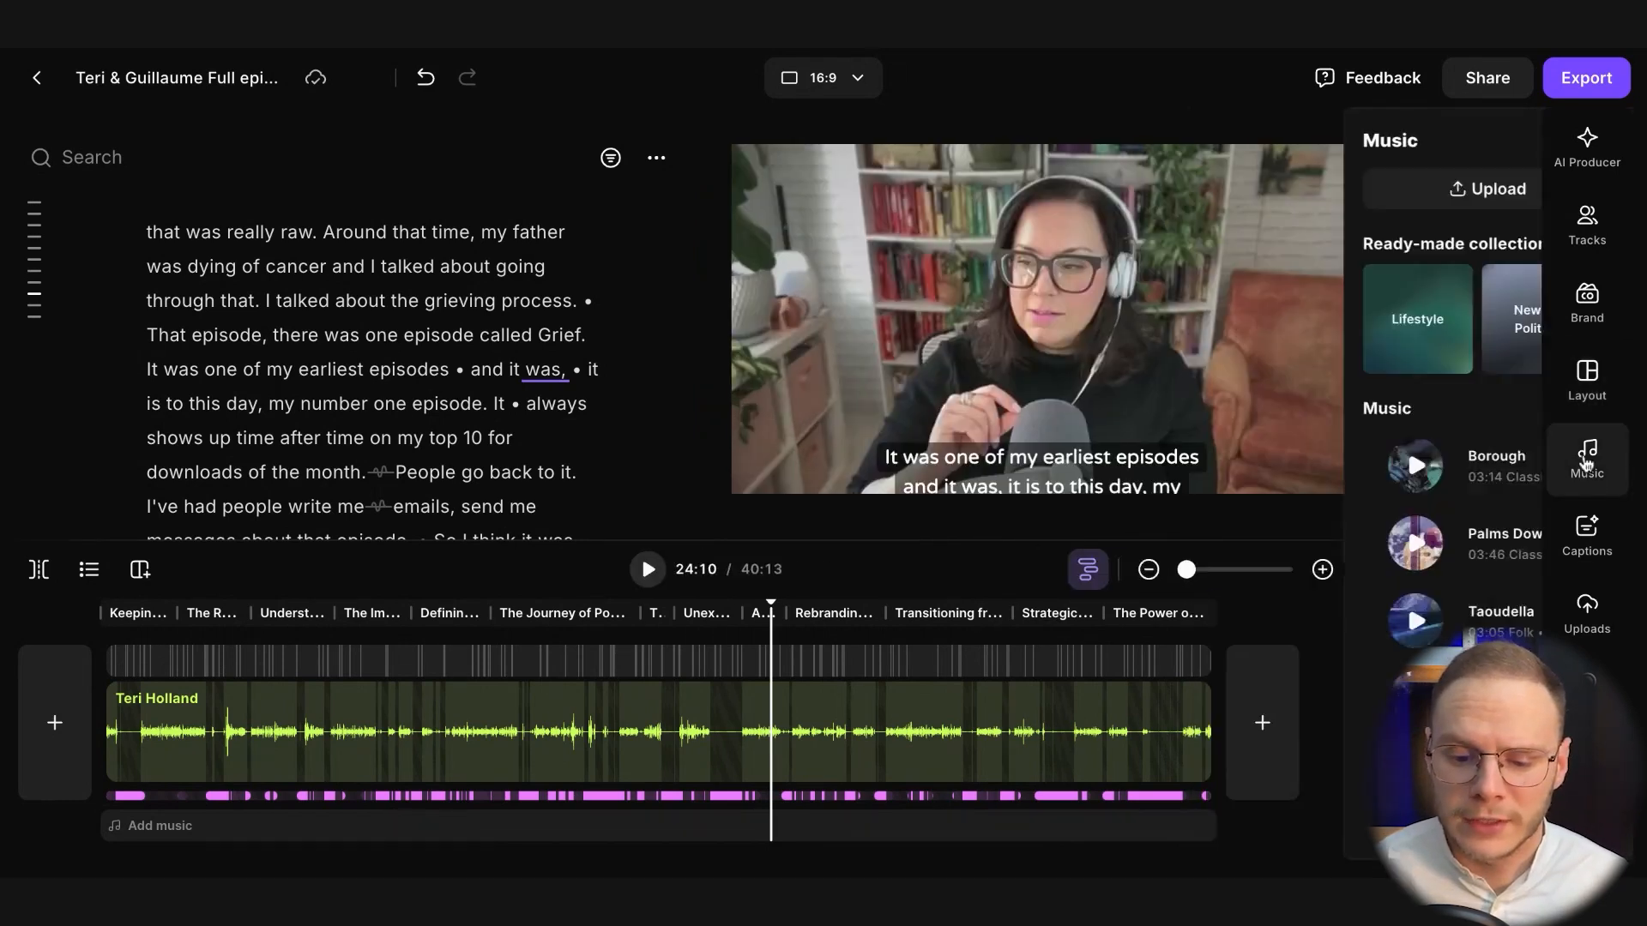
pyautogui.click(1588, 463)
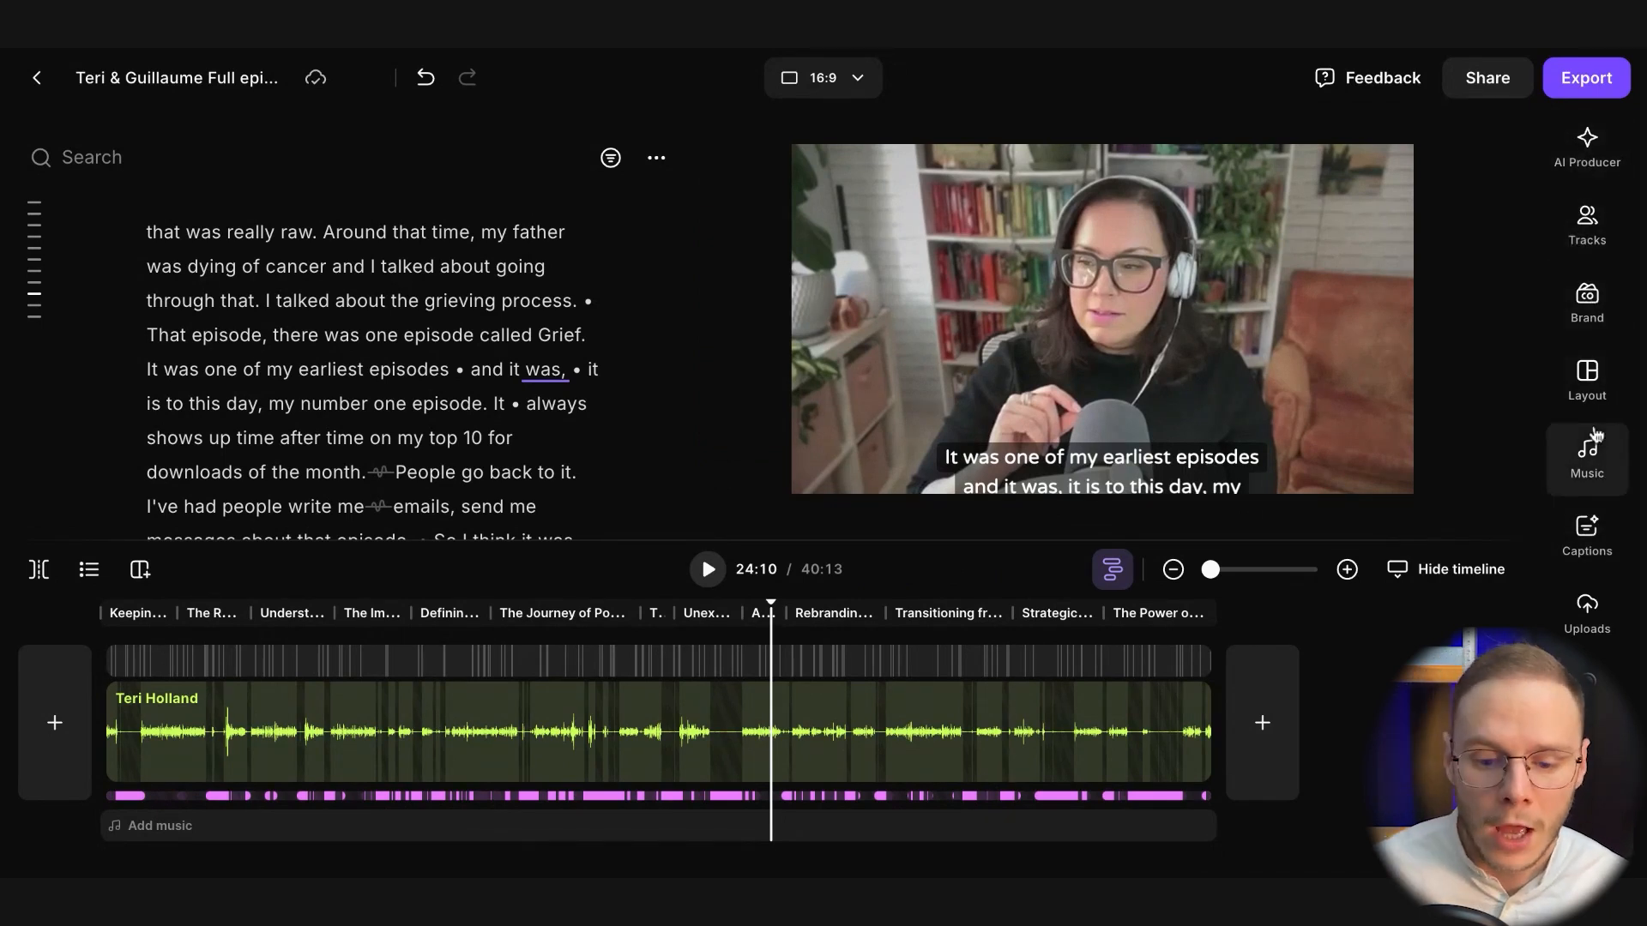
pyautogui.click(1587, 463)
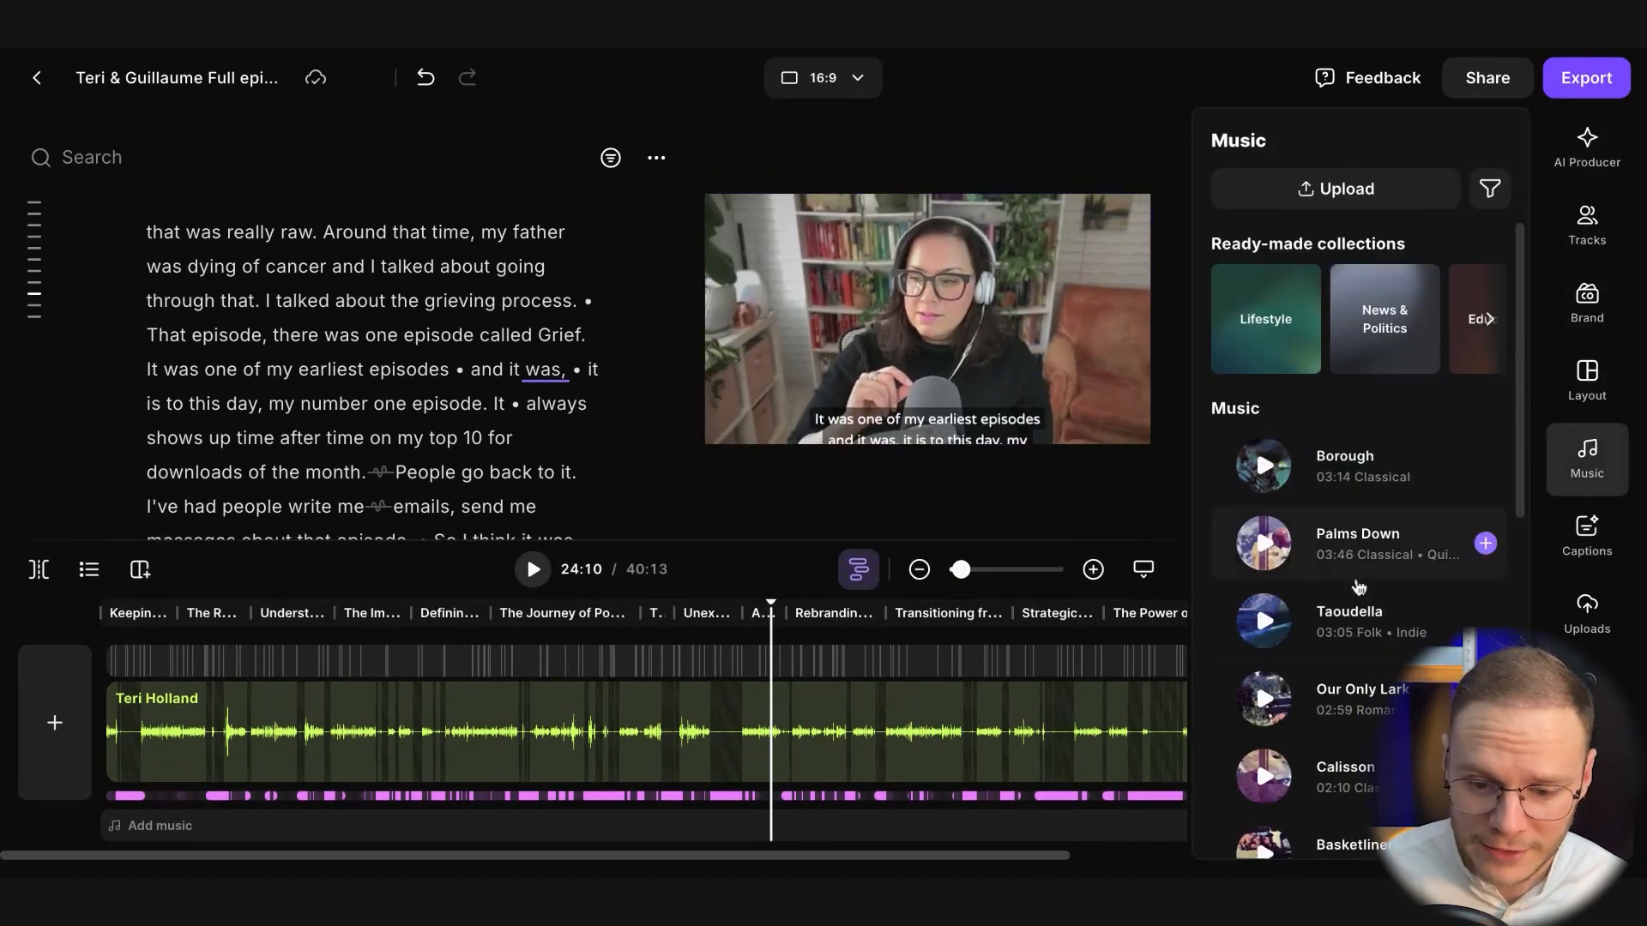
pyautogui.scroll(-1, 1411, 601)
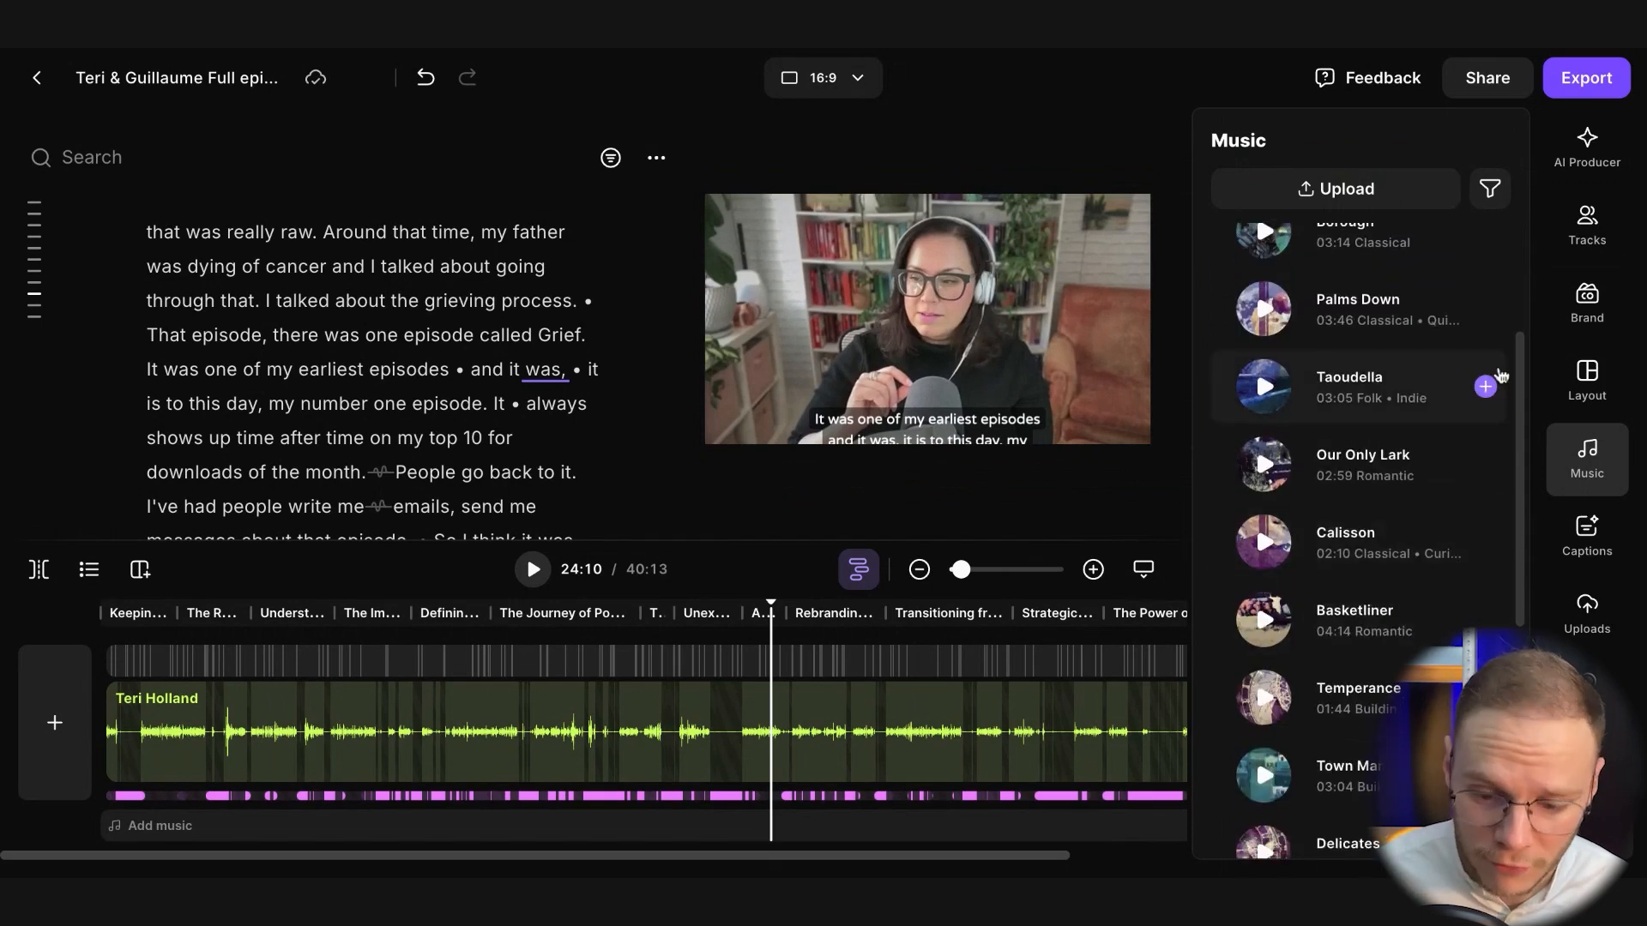
# Browse the caption presets and preview the black-on-yellow style on the video
pyautogui.click(1588, 536)
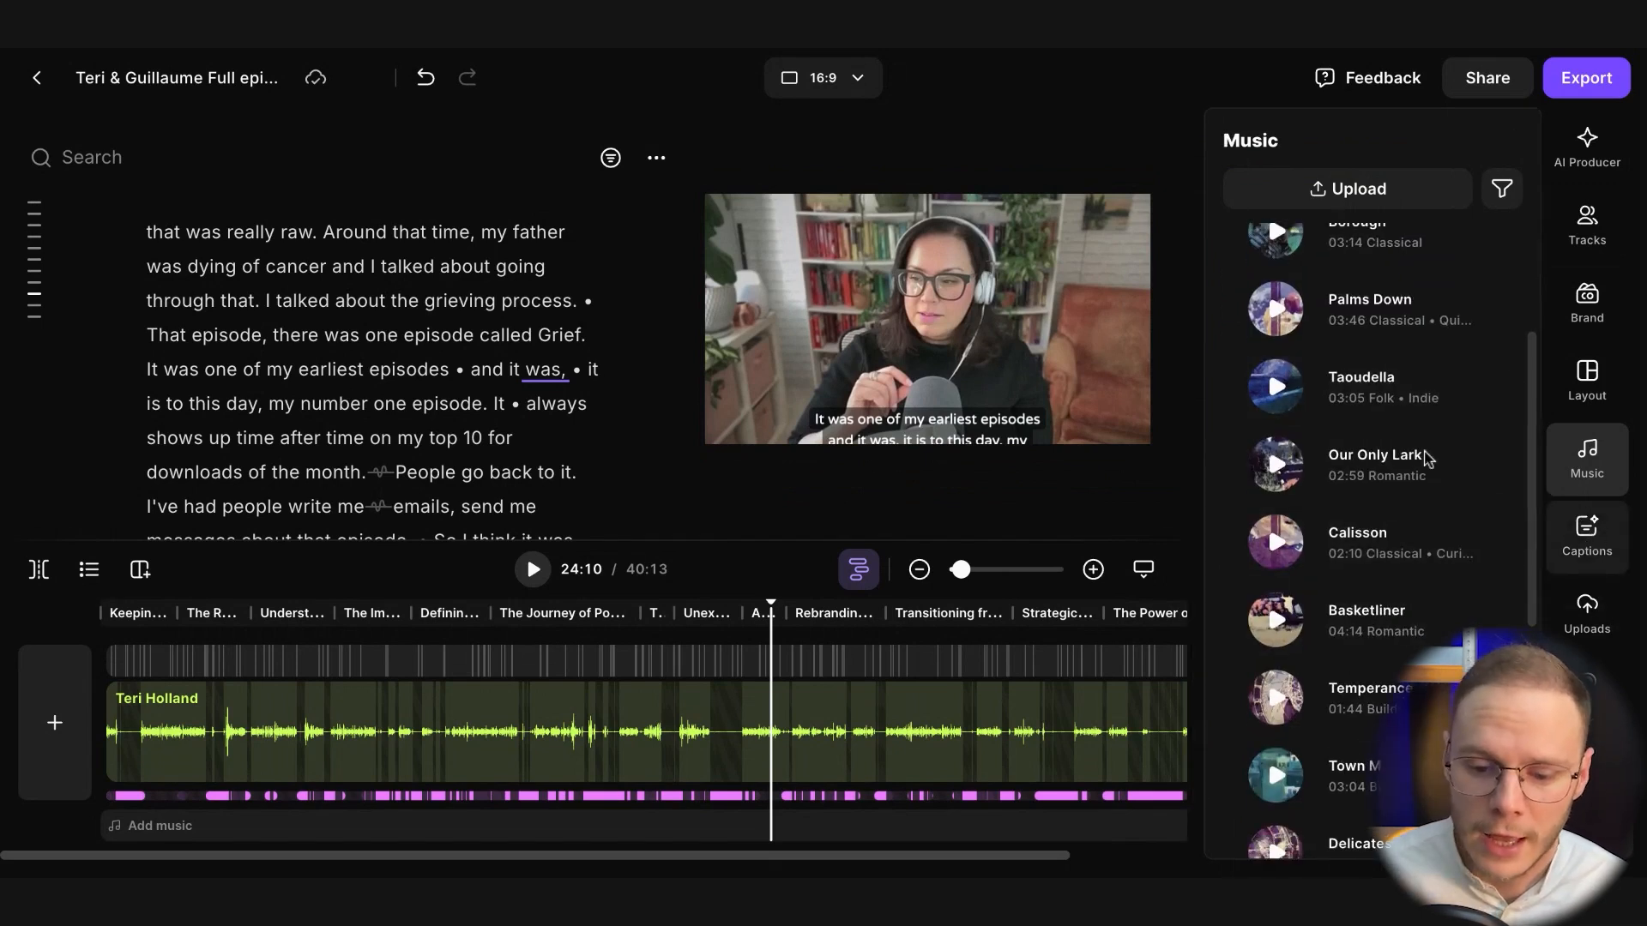
pyautogui.scroll(-10, 1325, 513)
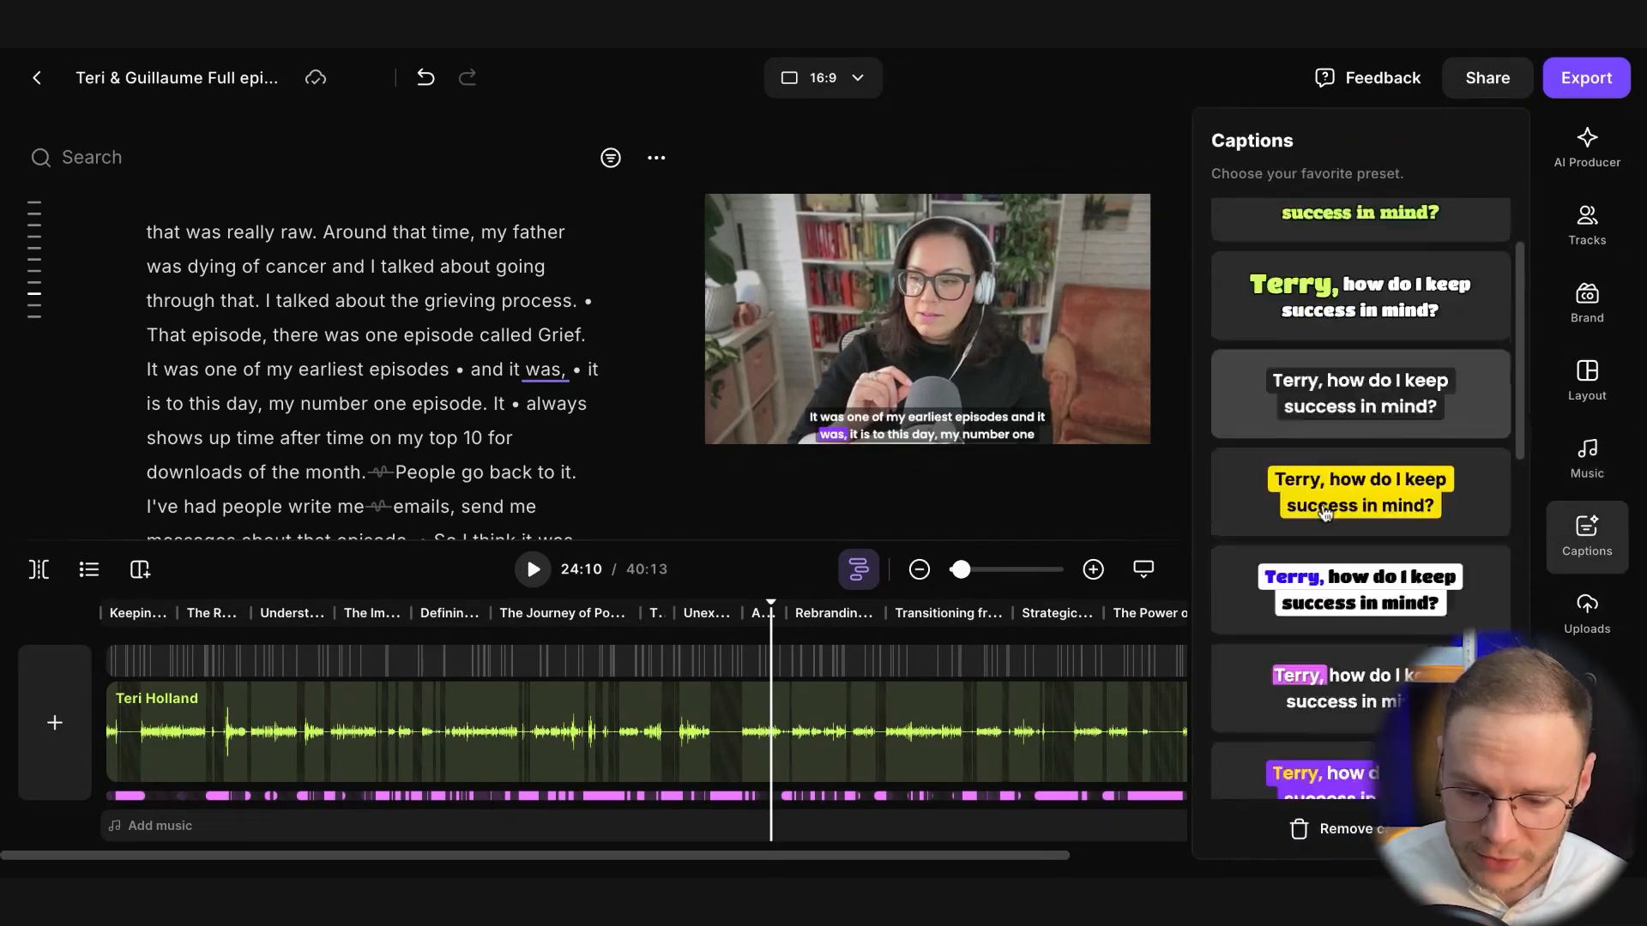
pyautogui.scroll(10, 1325, 513)
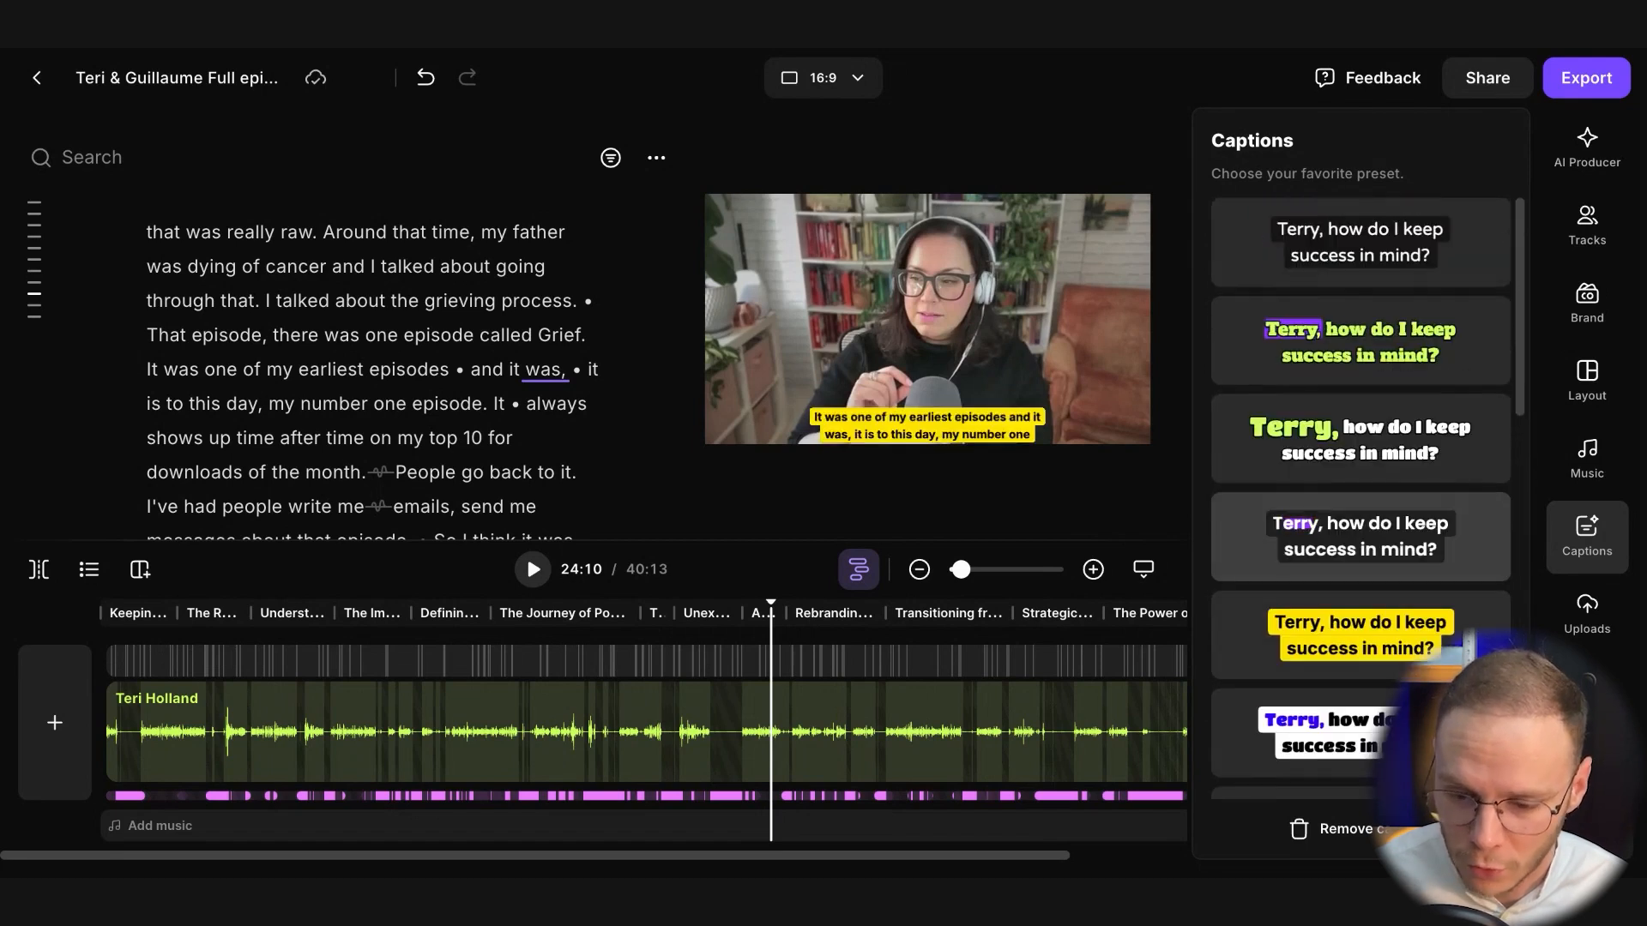
pyautogui.click(1323, 519)
# Check the uploaded images library and the recording option among the editing tools
pyautogui.click(1596, 619)
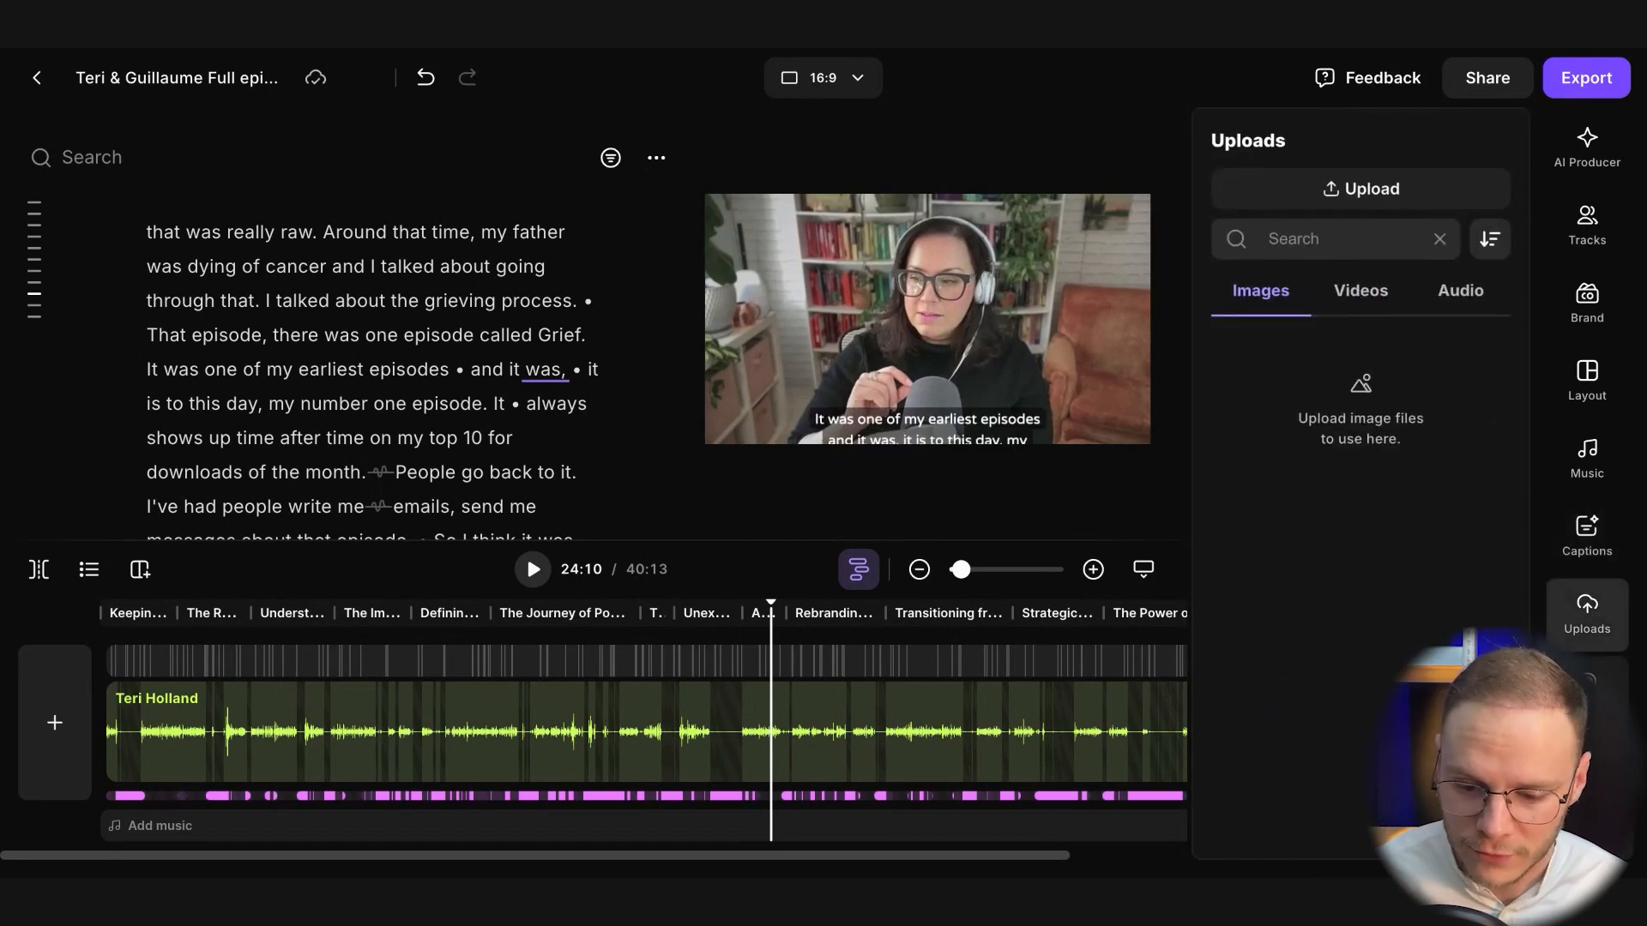
pyautogui.scroll(-1, 1586, 514)
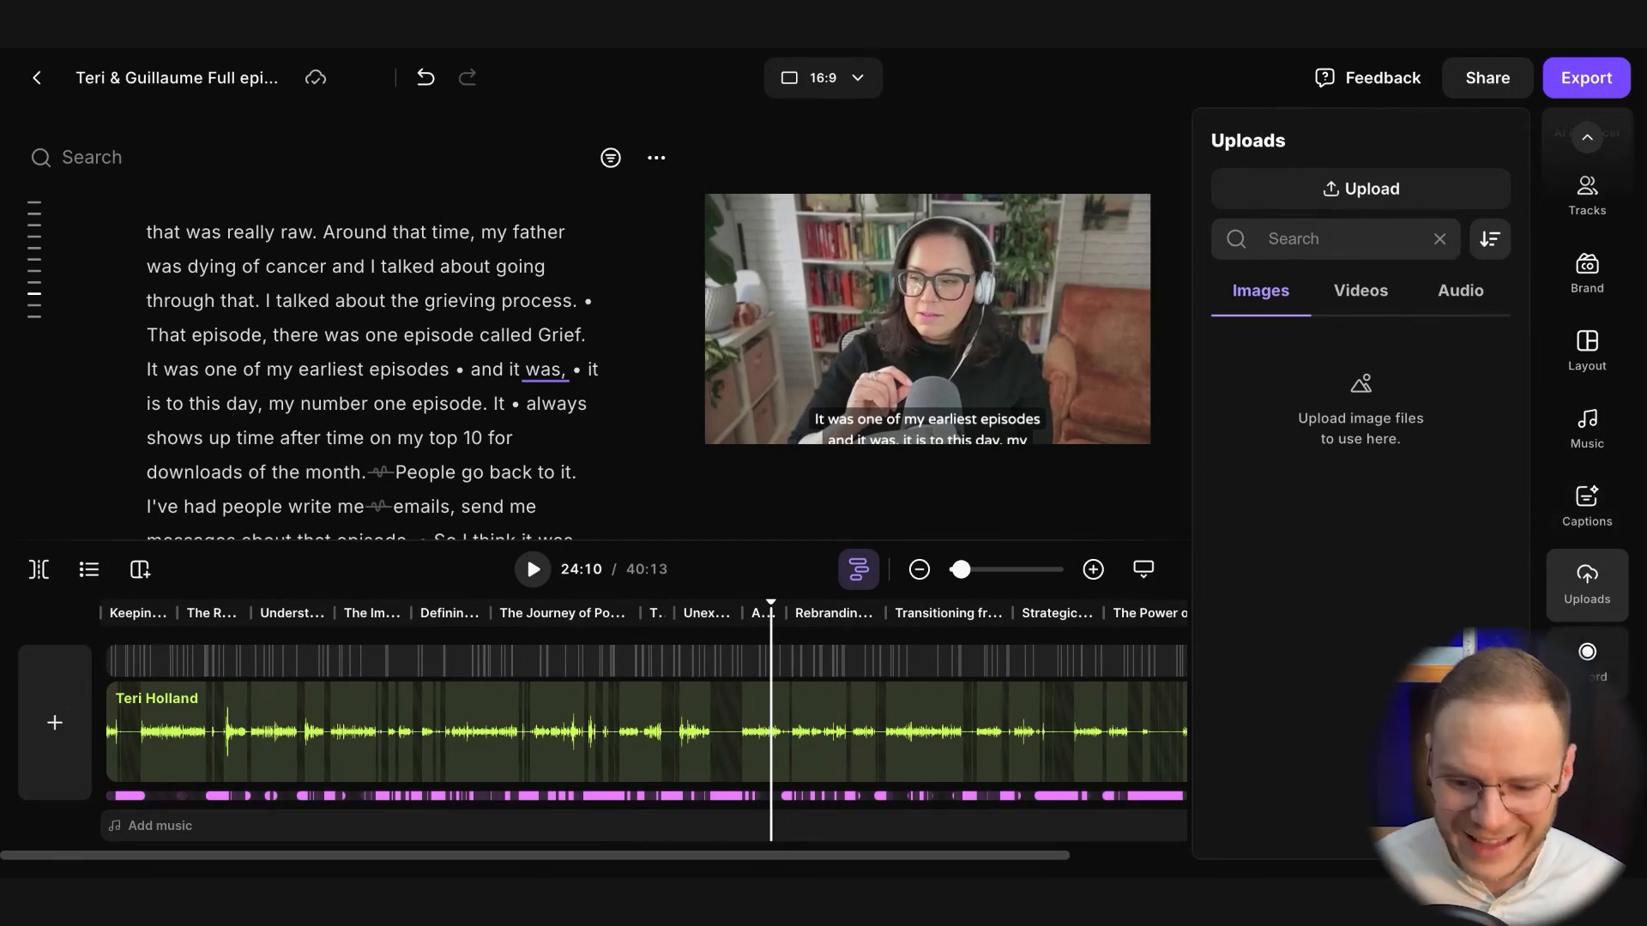
pyautogui.click(1585, 665)
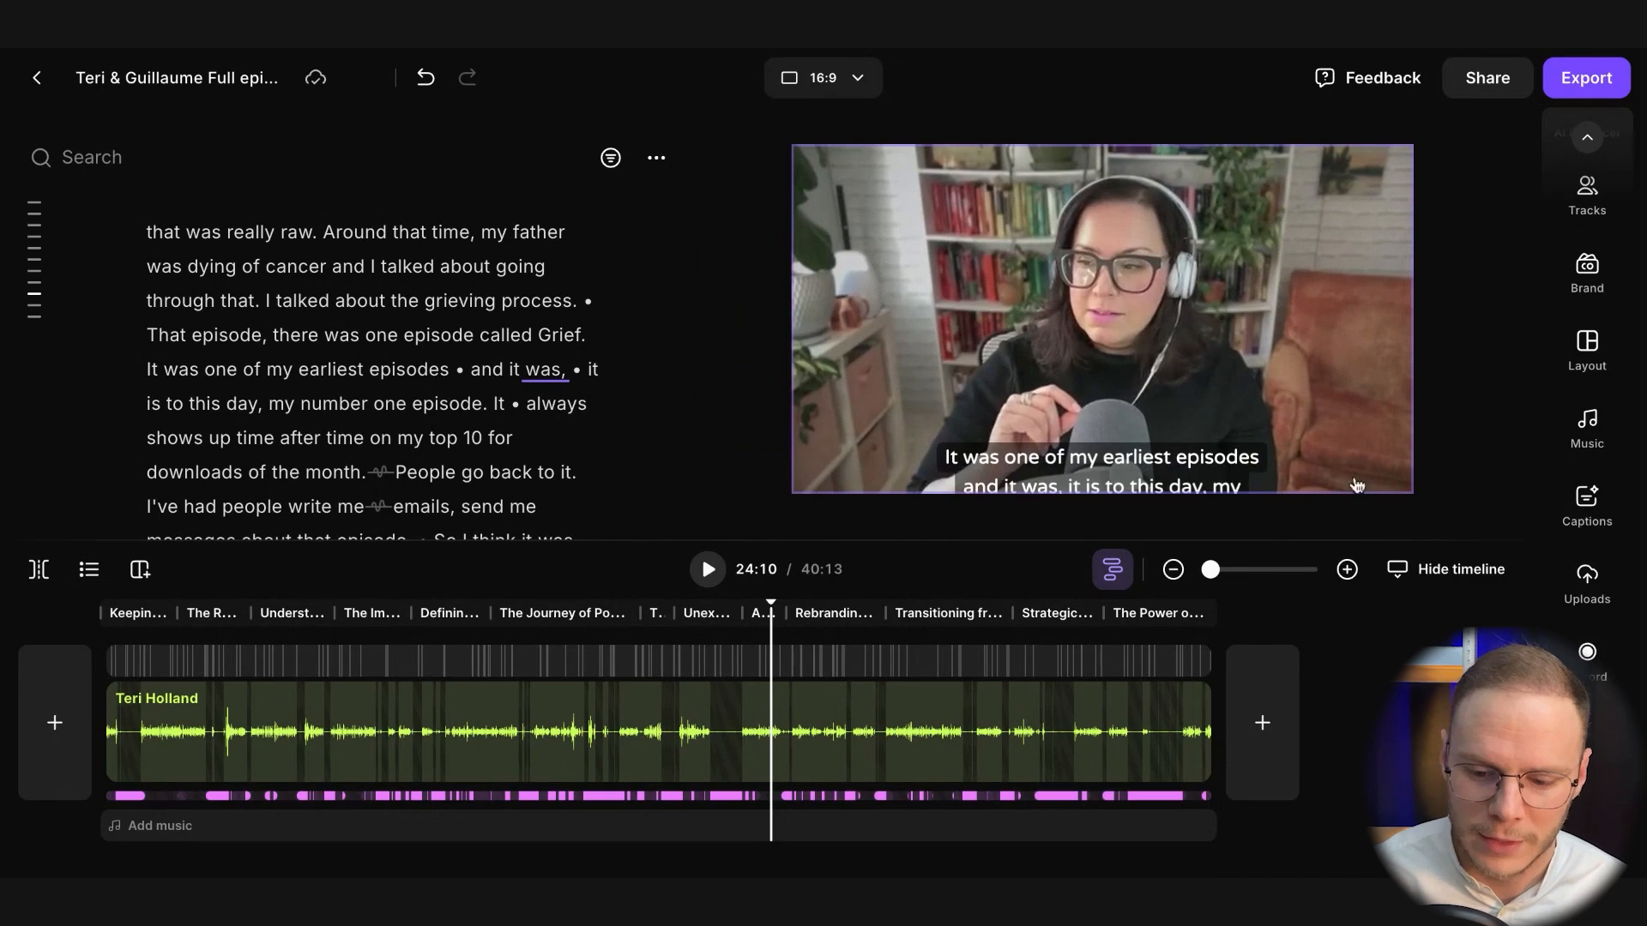
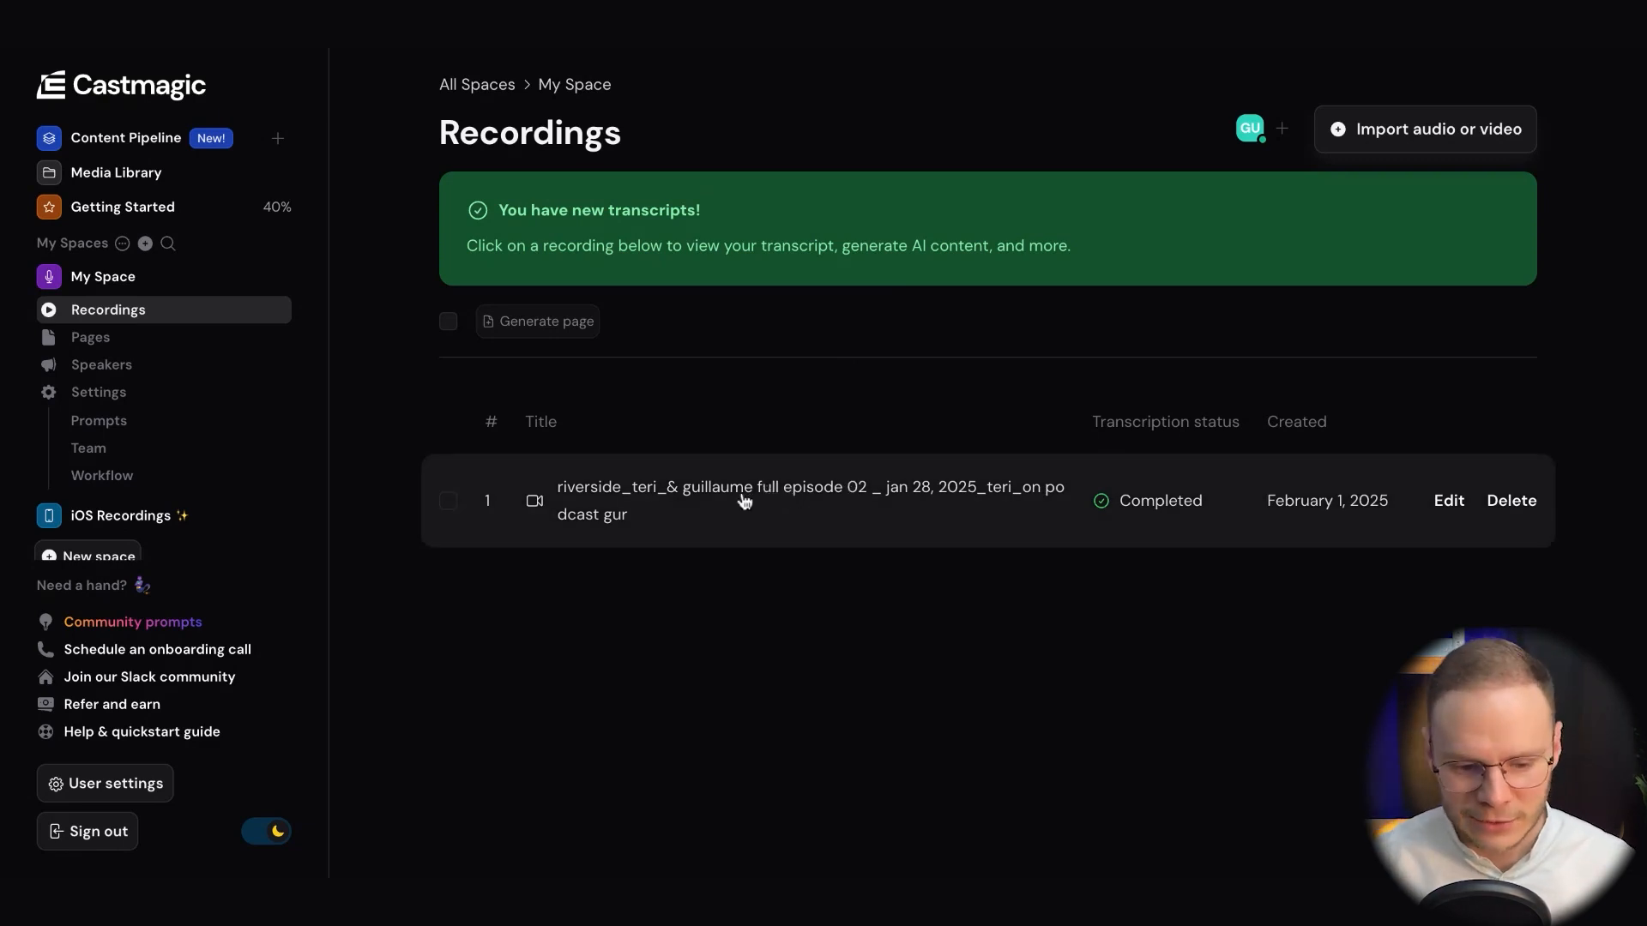
# In Castmagic, open the content creation page of the completed episode 02 interview recording and dismiss the Pro Tip message
pyautogui.click(744, 501)
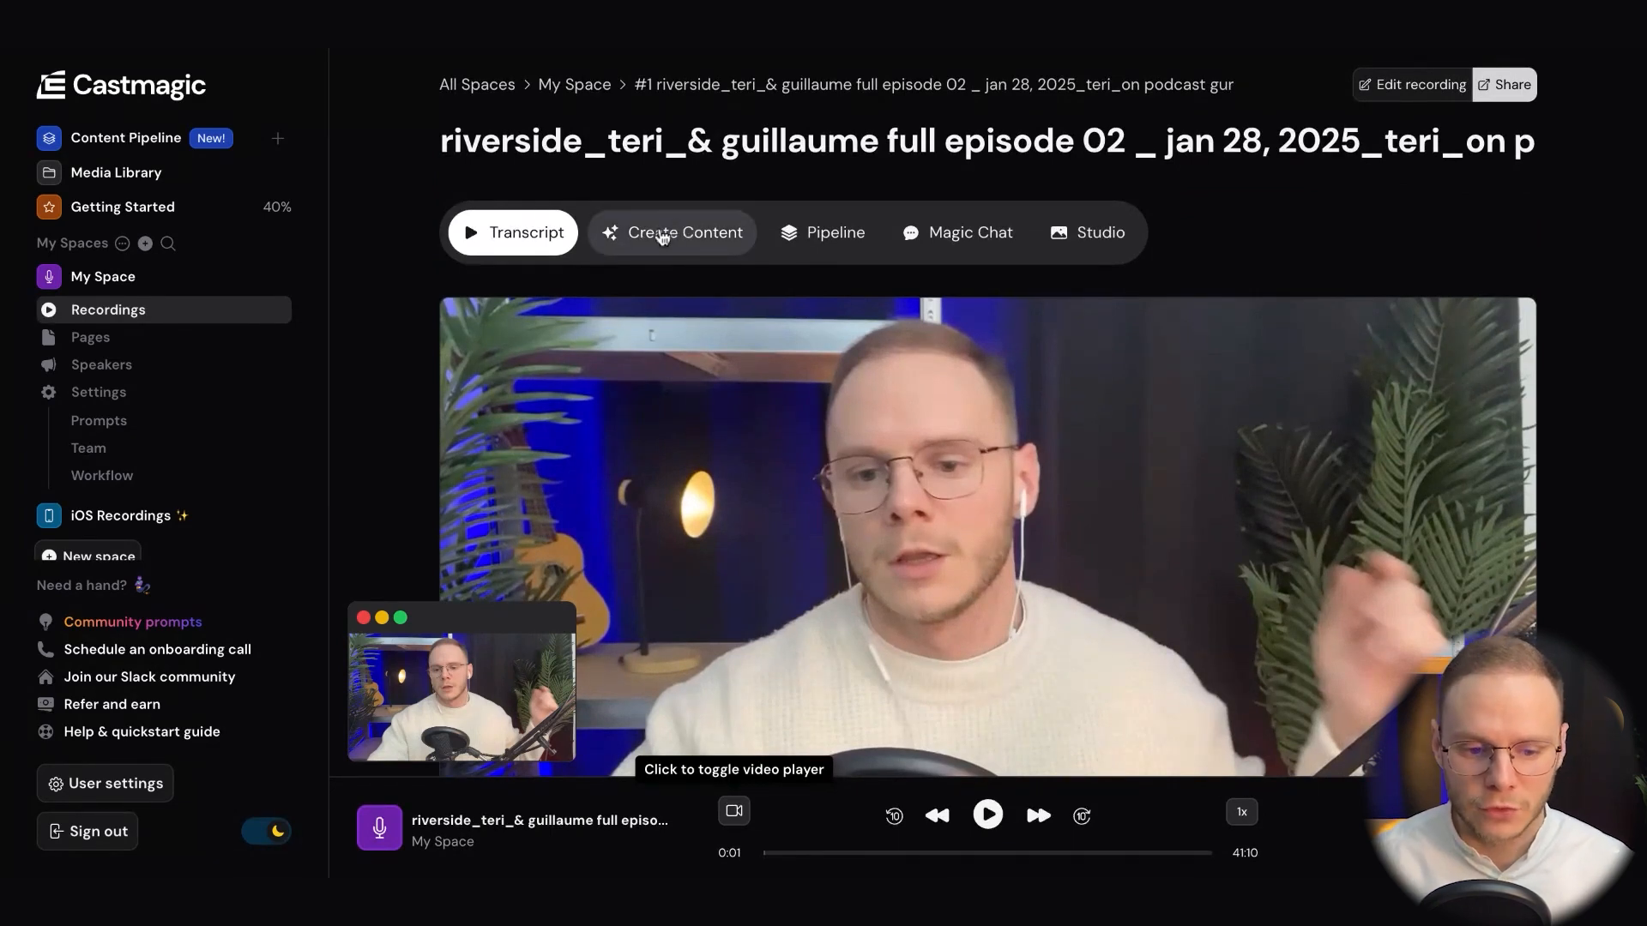
pyautogui.click(654, 246)
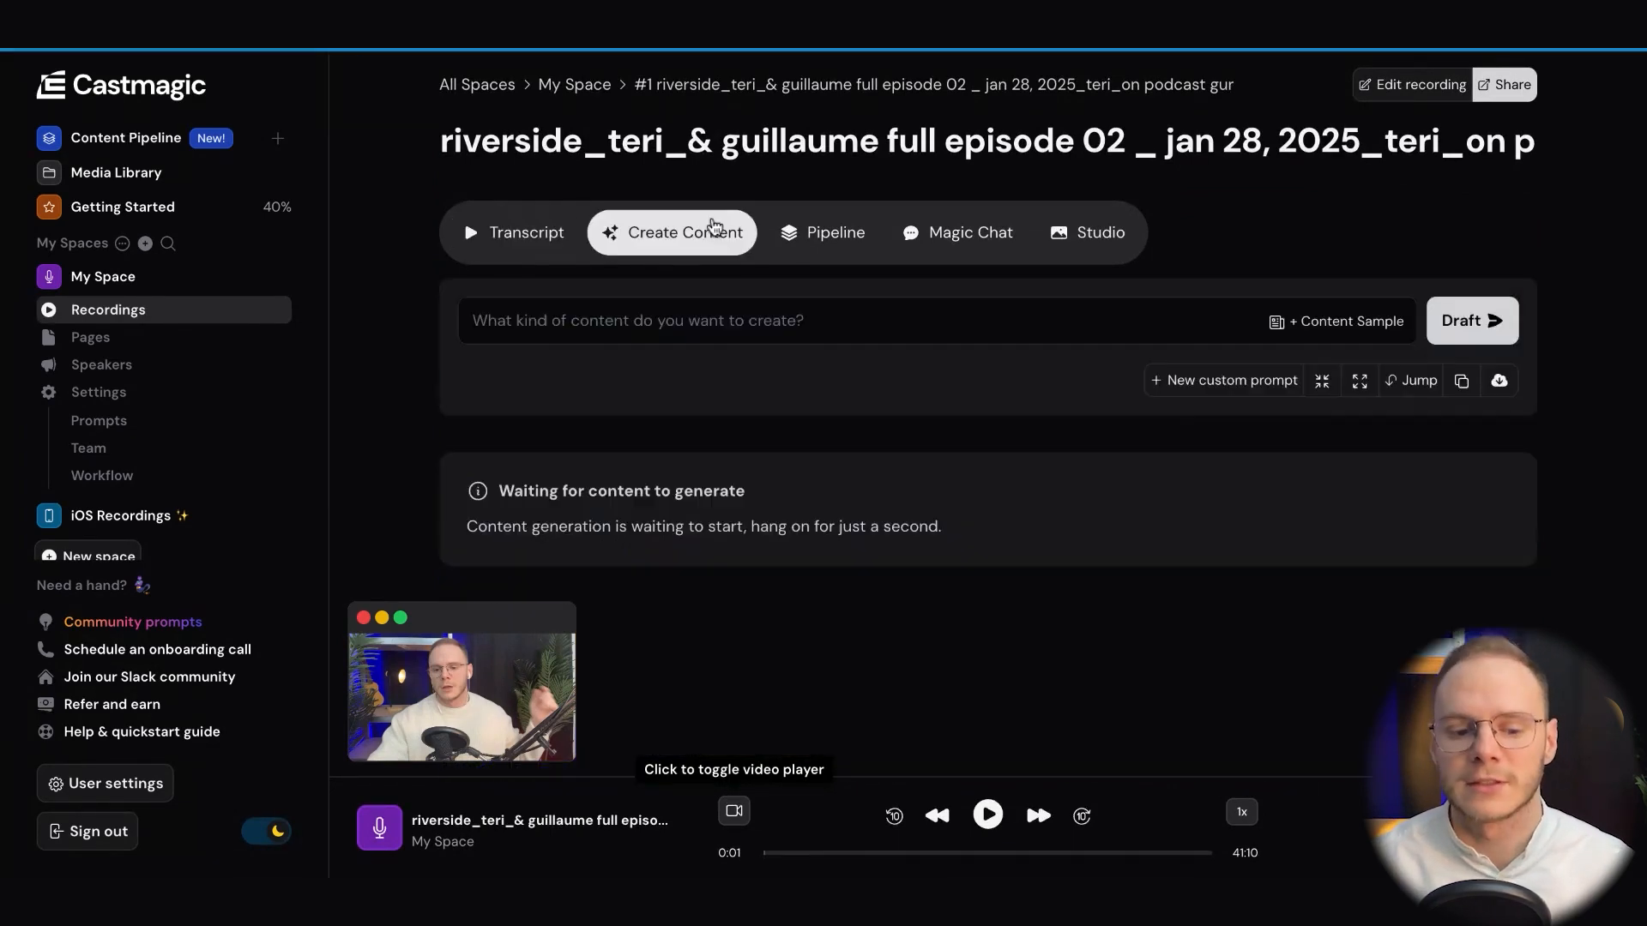
pyautogui.scroll(-1, 1057, 344)
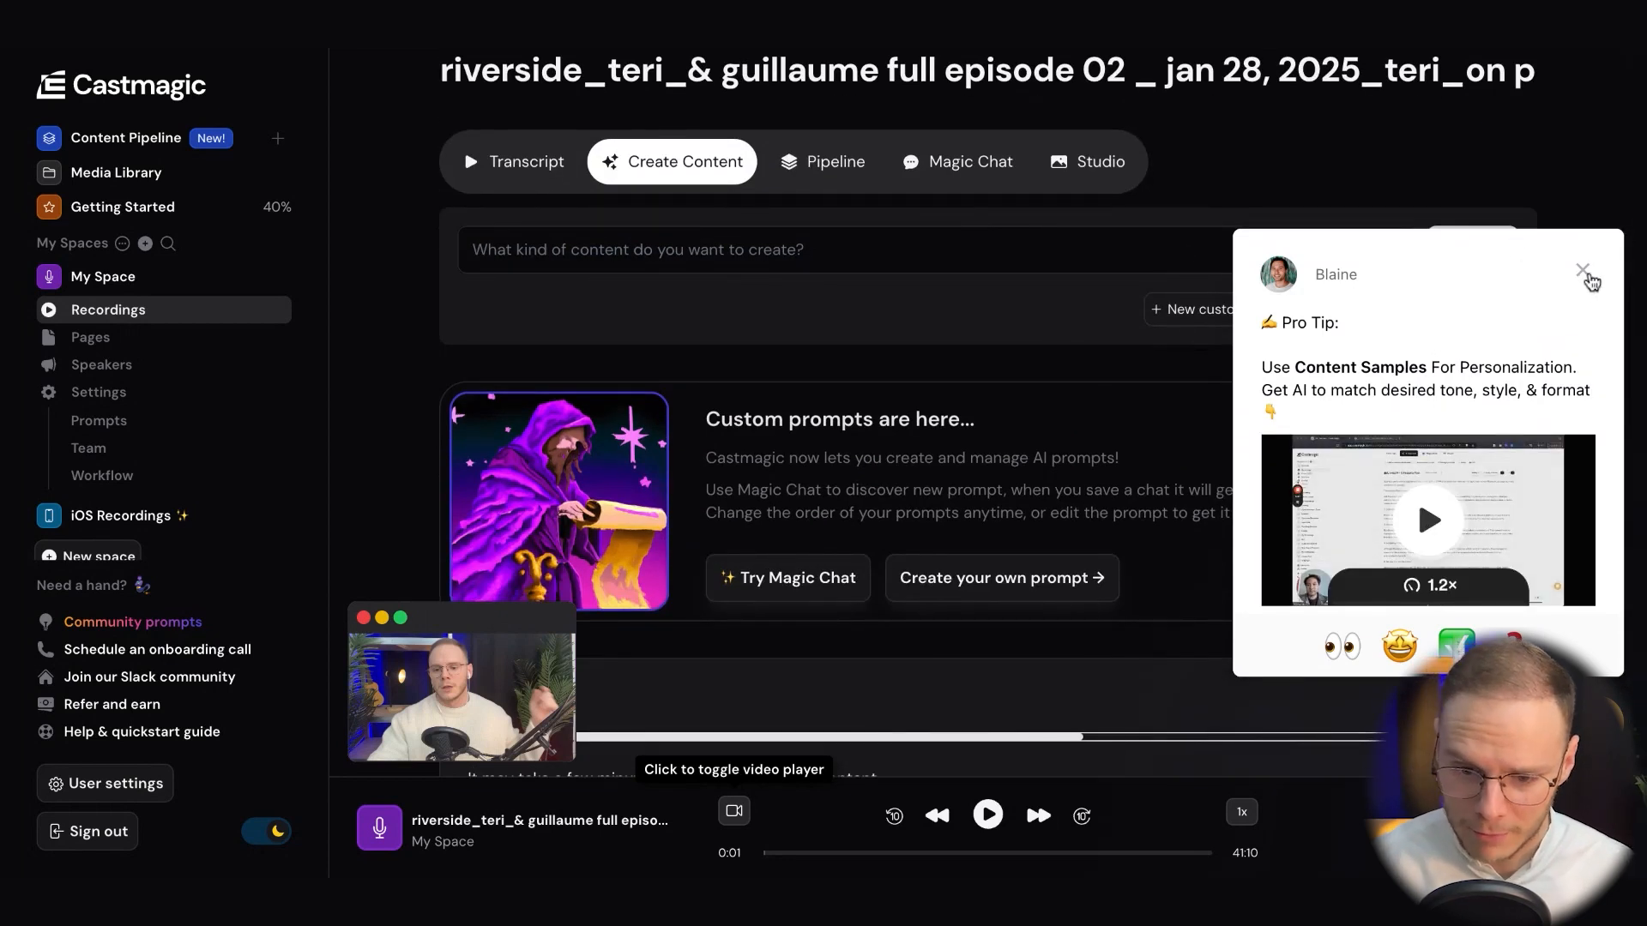
pyautogui.click(1584, 271)
# Bring up the generated titles under Recurring Content and close the floating video preview
pyautogui.scroll(-1, 1260, 262)
pyautogui.scroll(-1, 1261, 260)
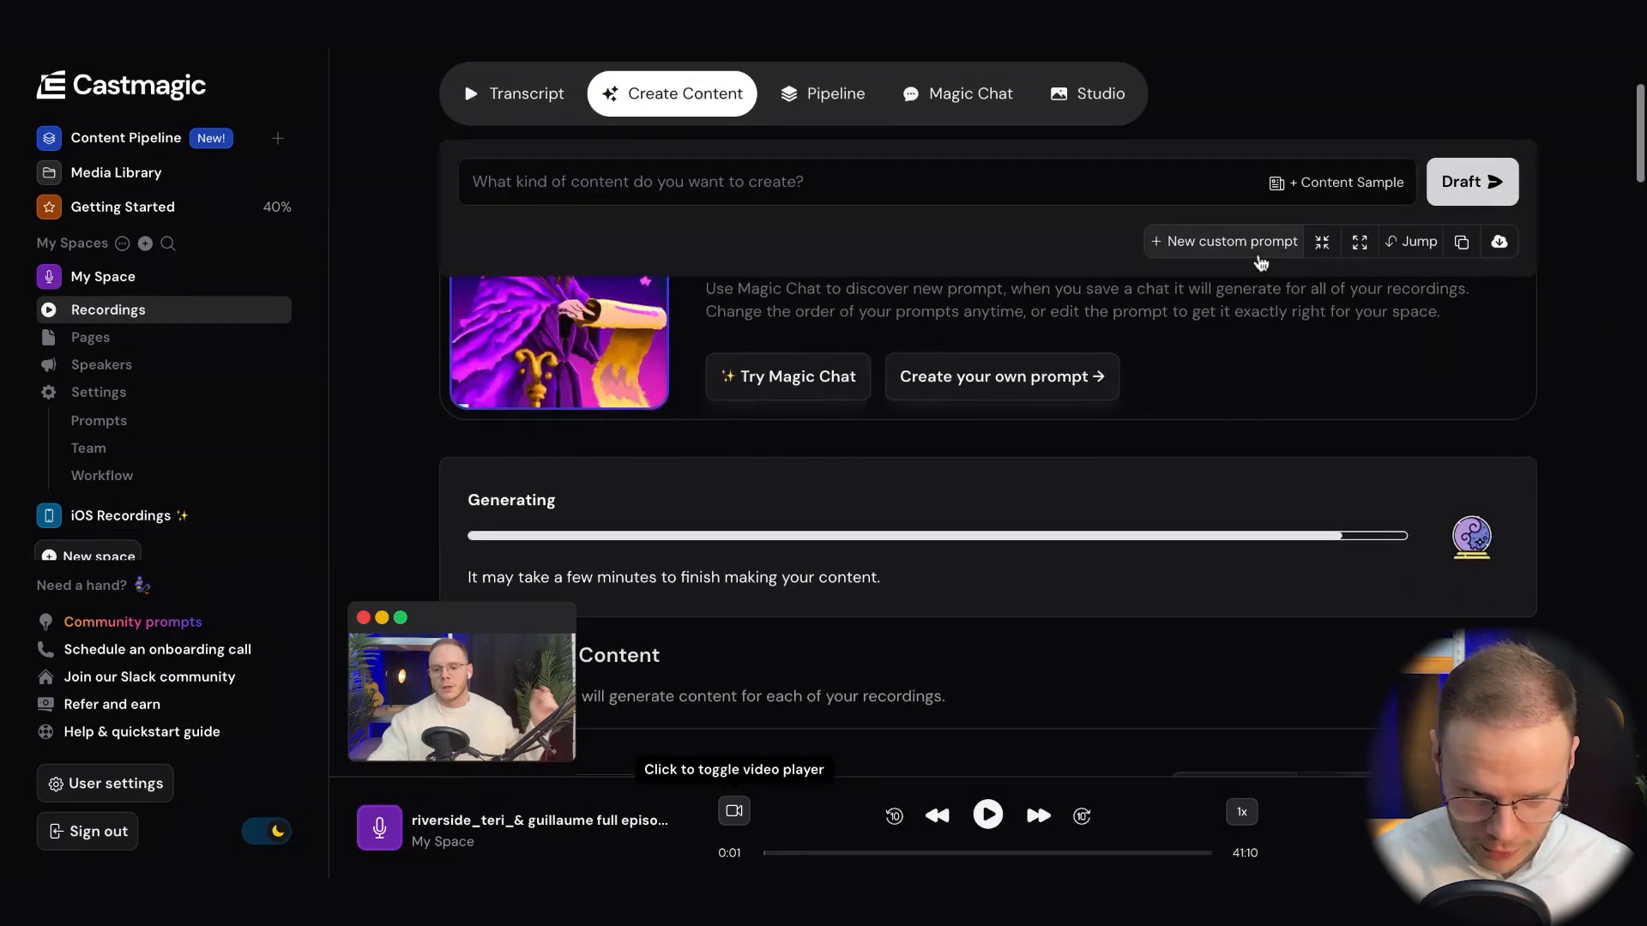
pyautogui.scroll(-2, 1229, 419)
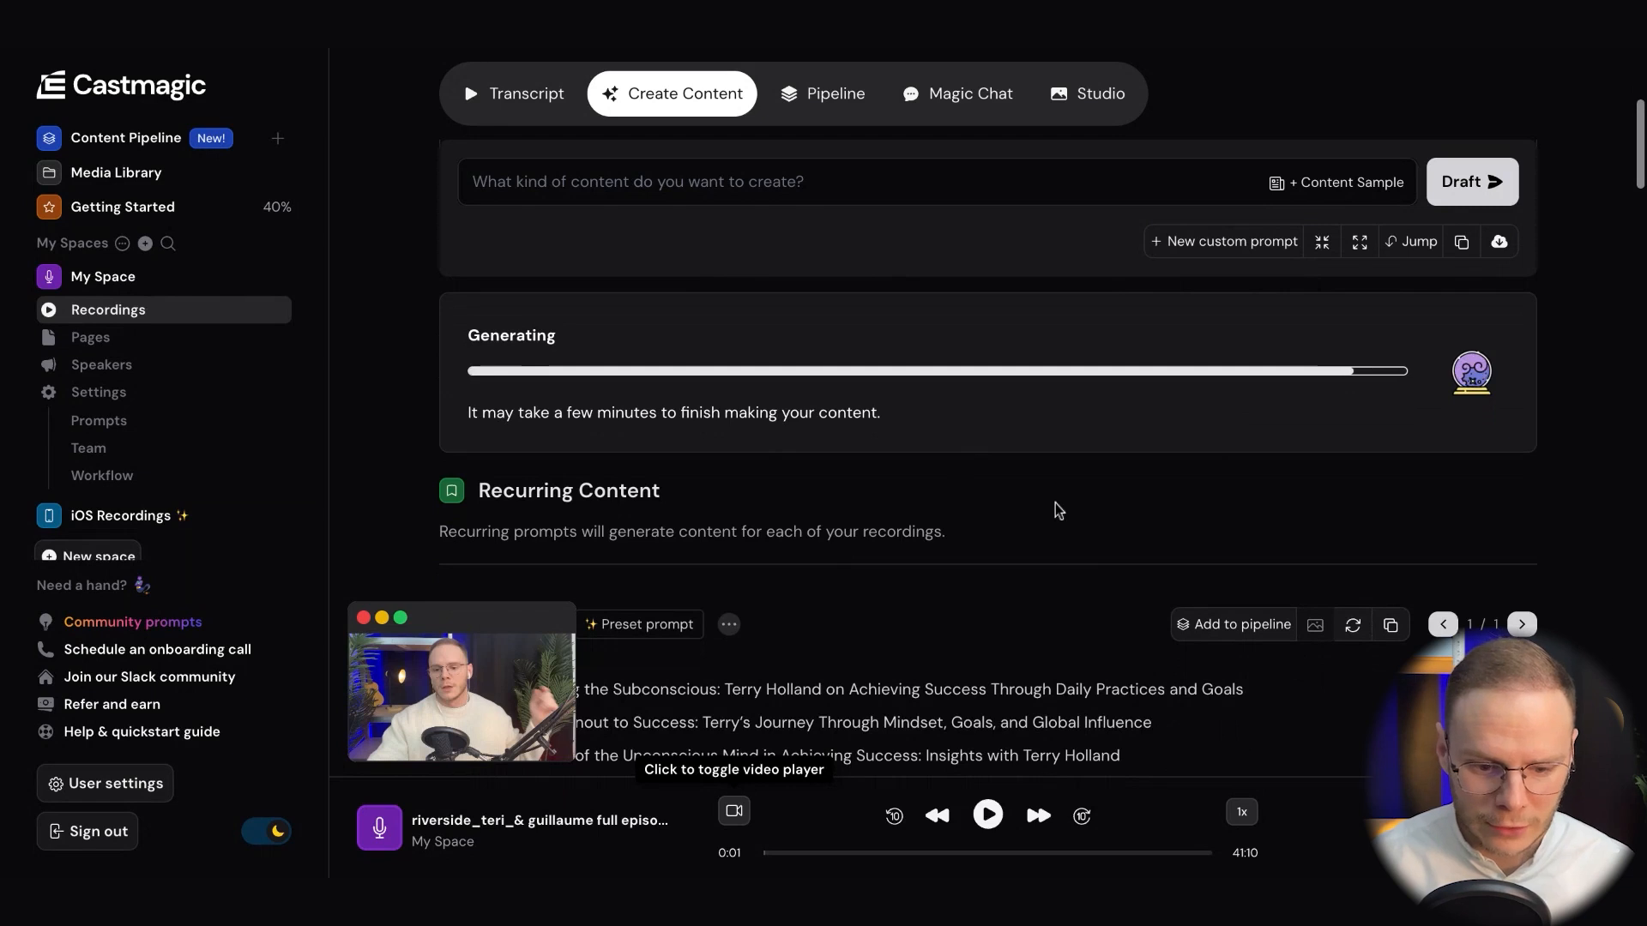
pyautogui.scroll(-3, 1026, 346)
pyautogui.scroll(1, 897, 456)
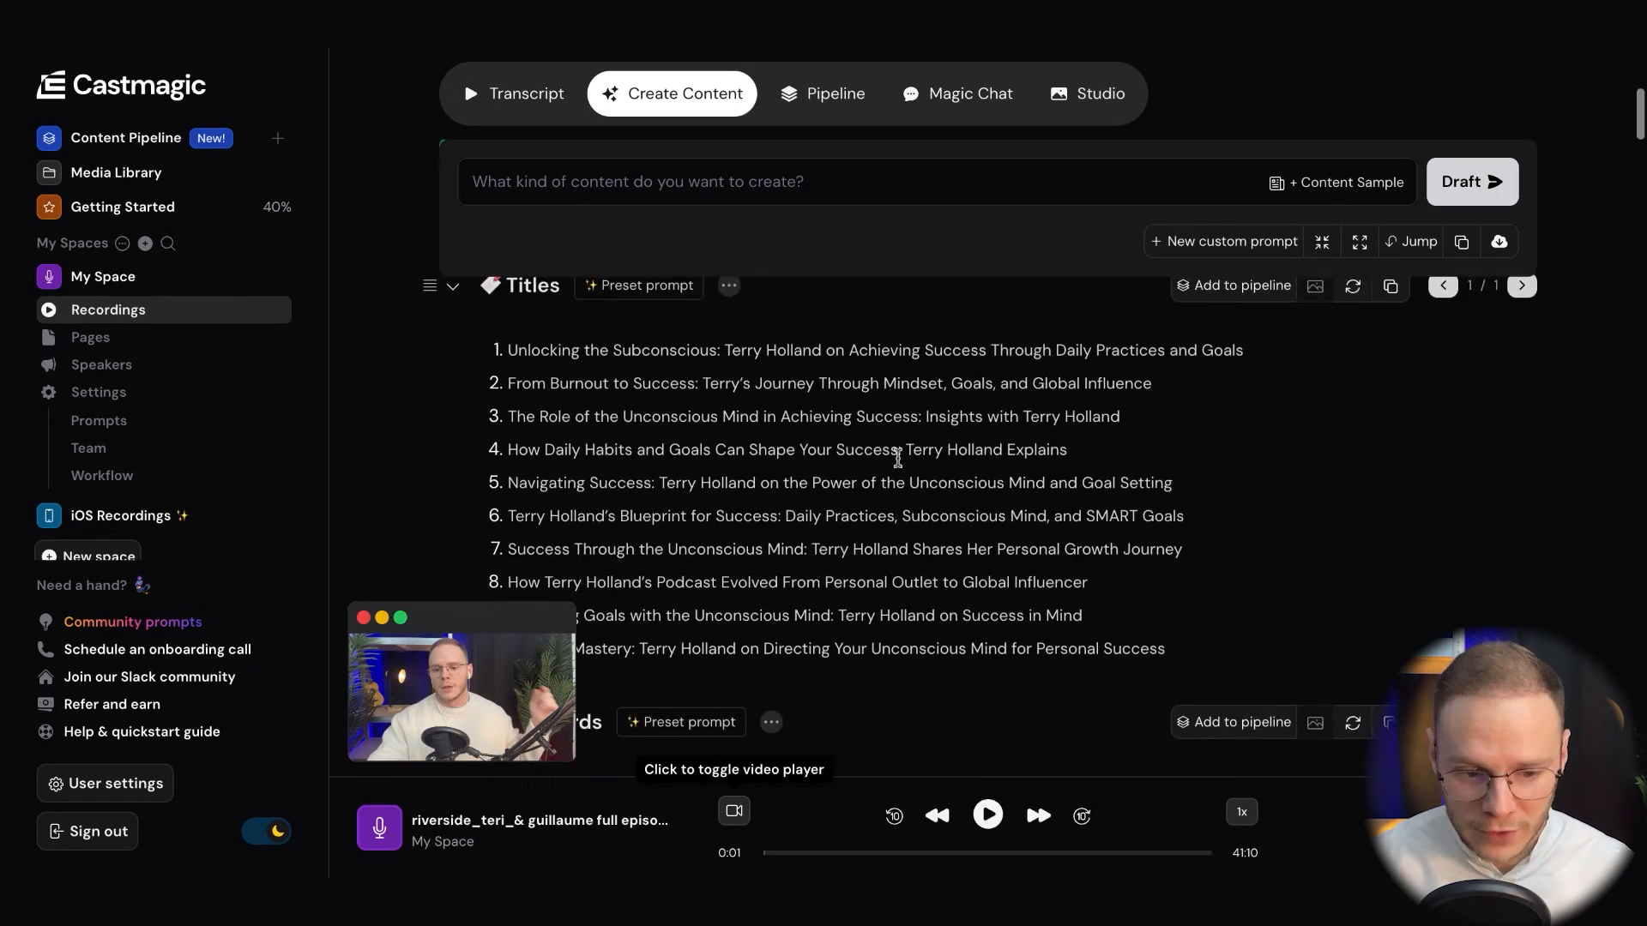
pyautogui.scroll(2, 897, 455)
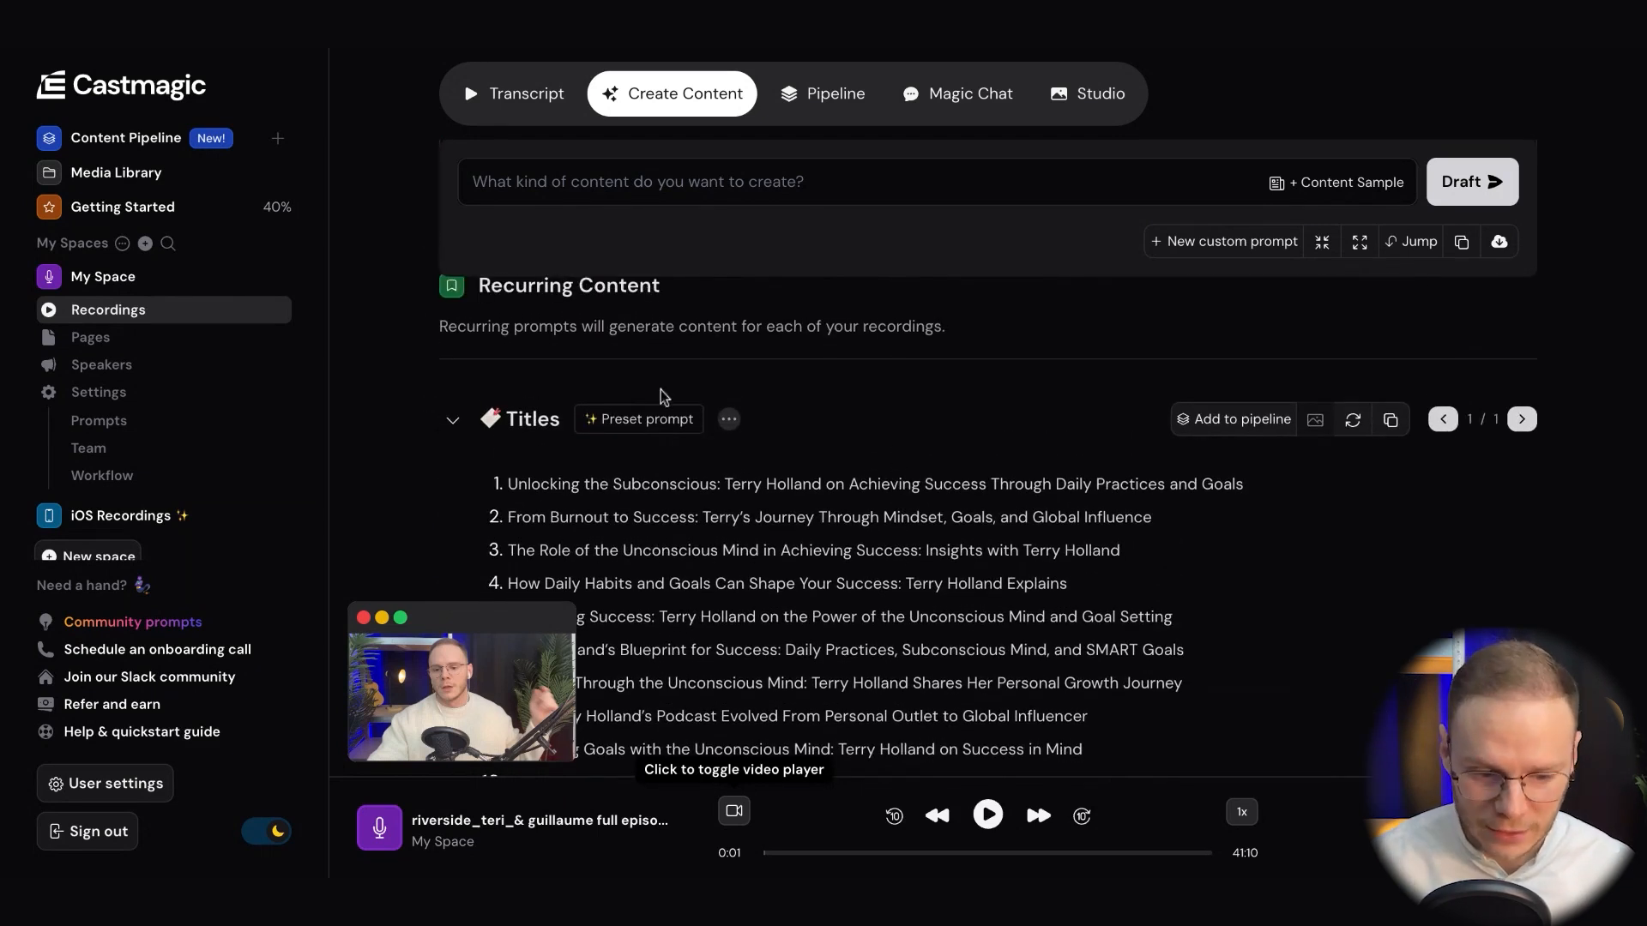
pyautogui.click(363, 619)
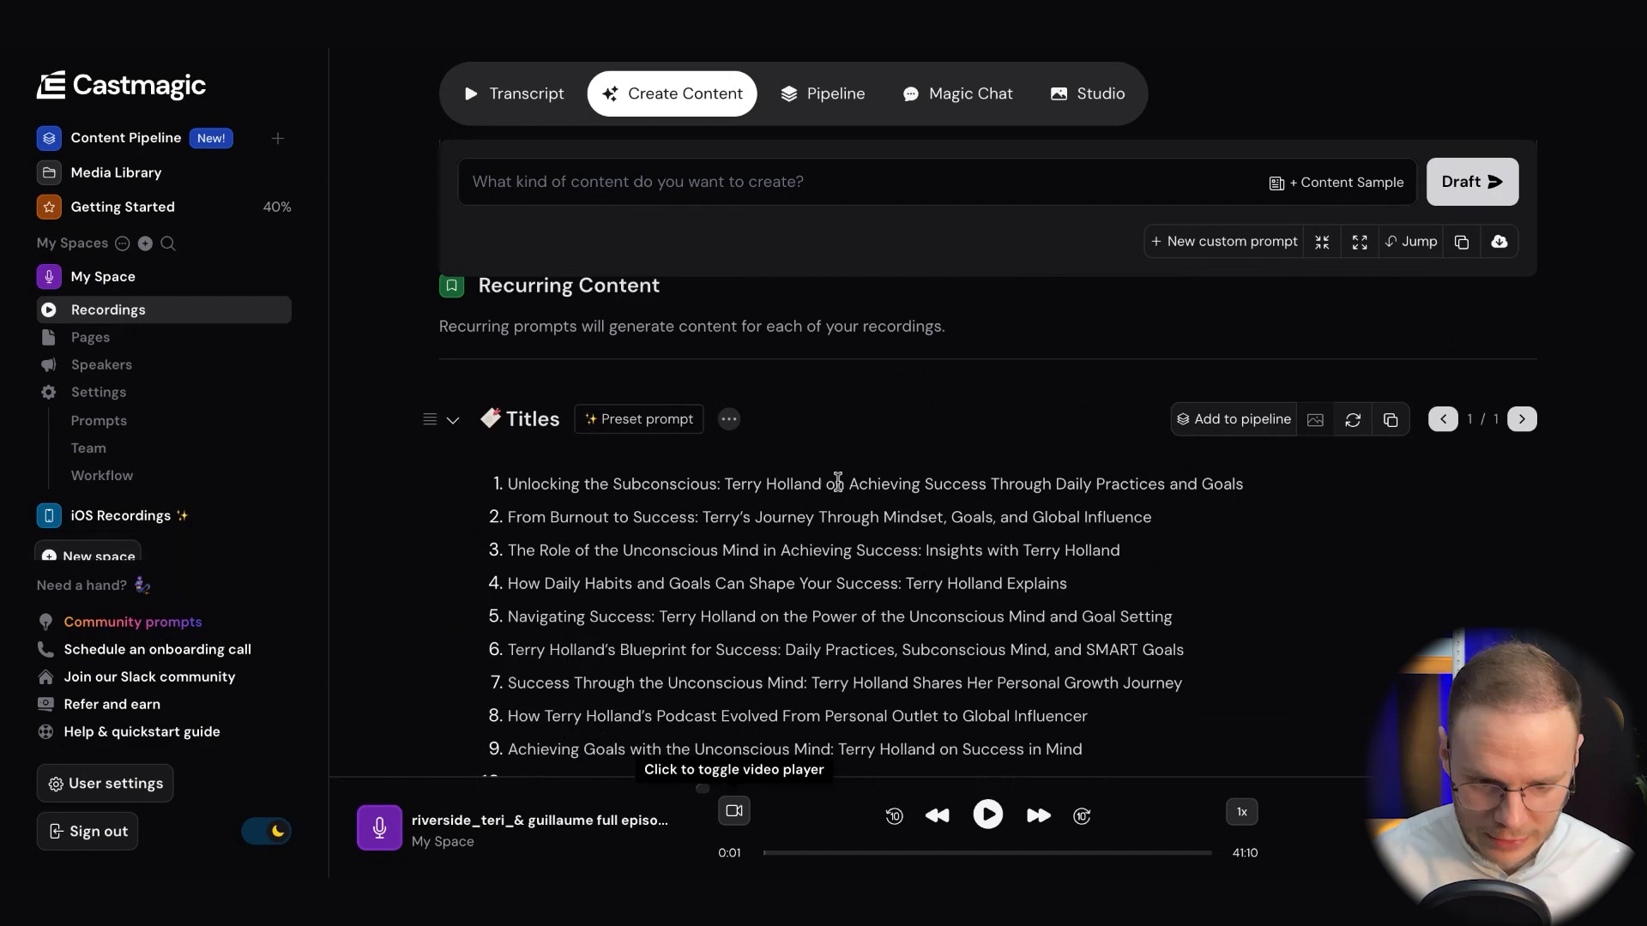
# Review the generated episode title suggestions, highlighting the one about the podcast evolving from personal outlet to global influencer
pyautogui.scroll(-2, 956, 585)
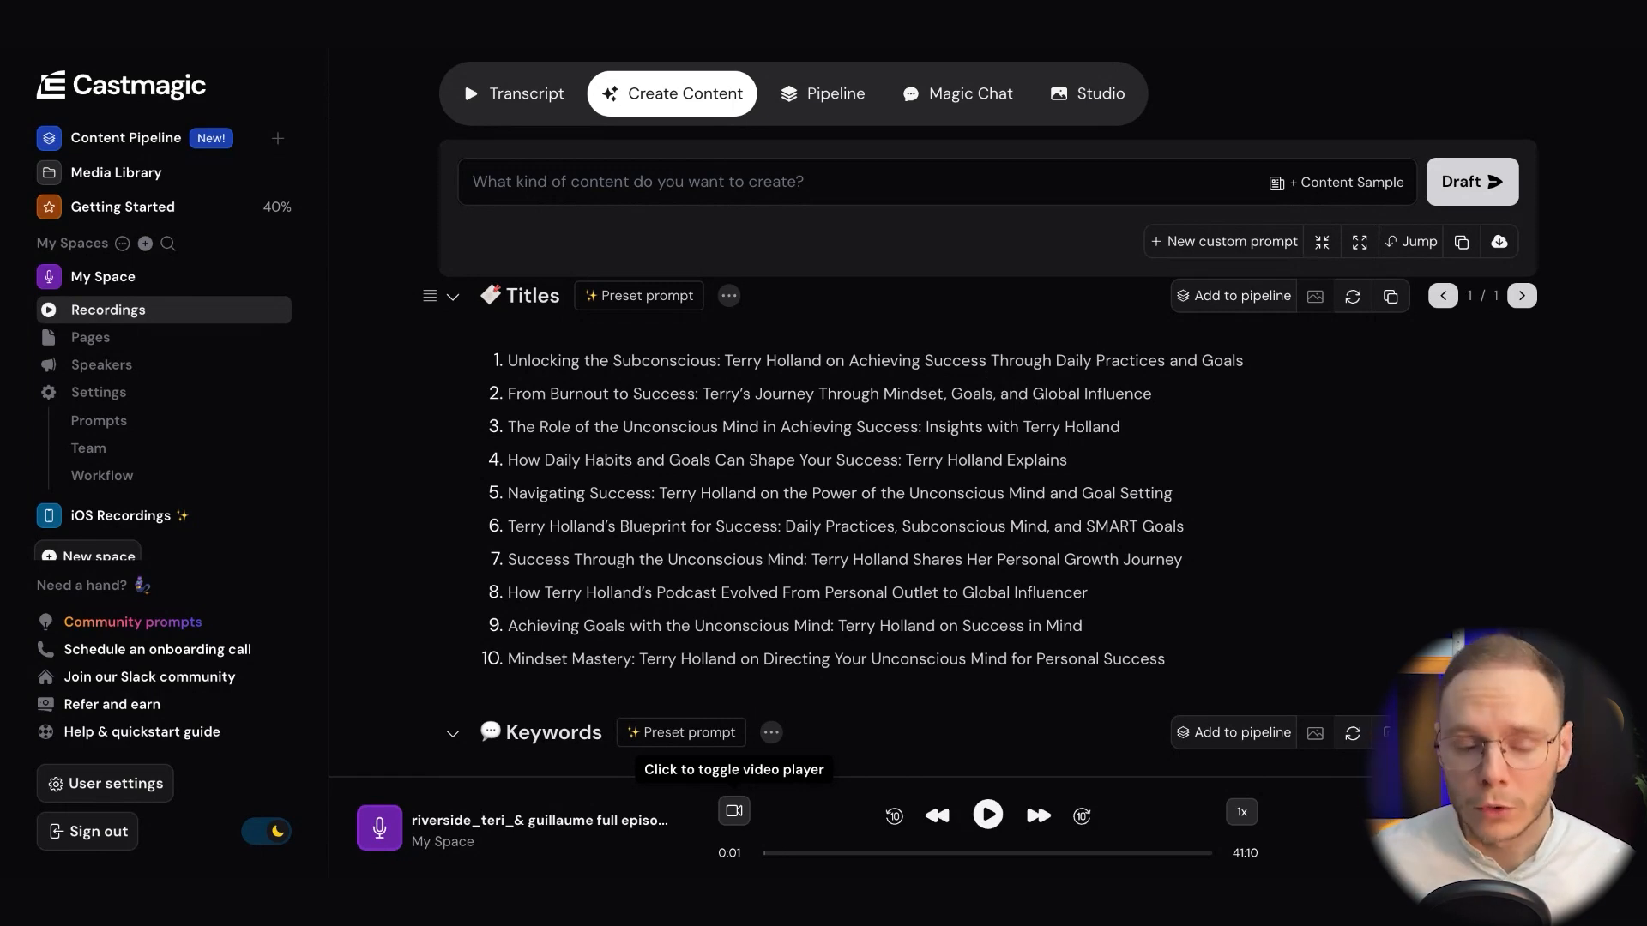
pyautogui.scroll(-1, 688, 510)
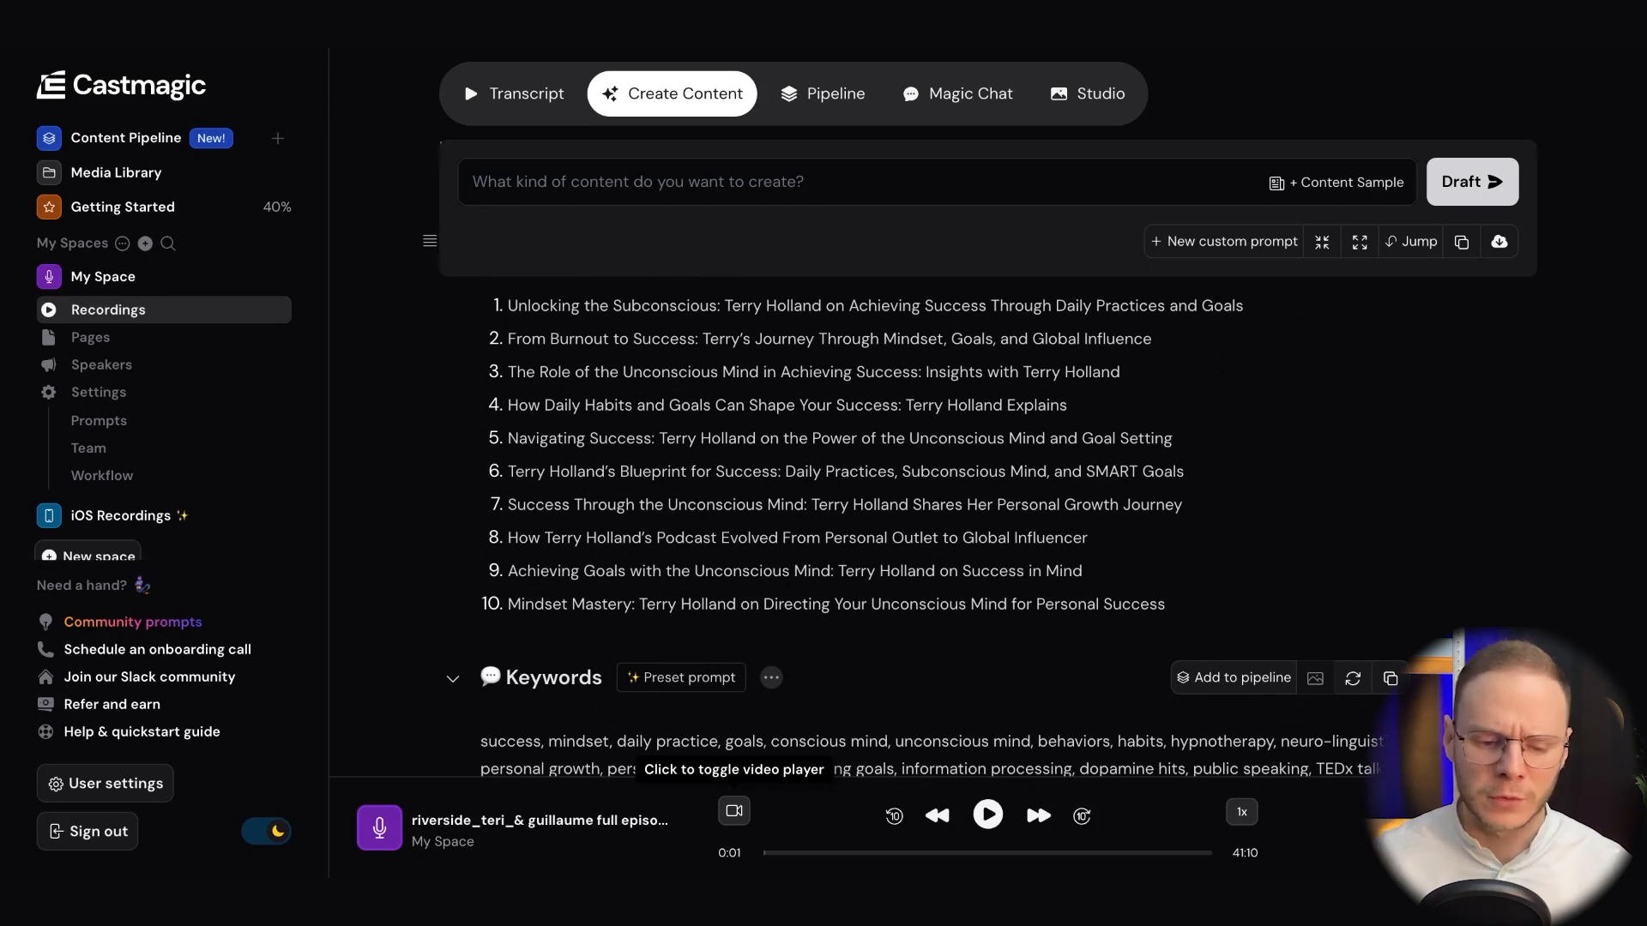
pyautogui.scroll(-1, 749, 396)
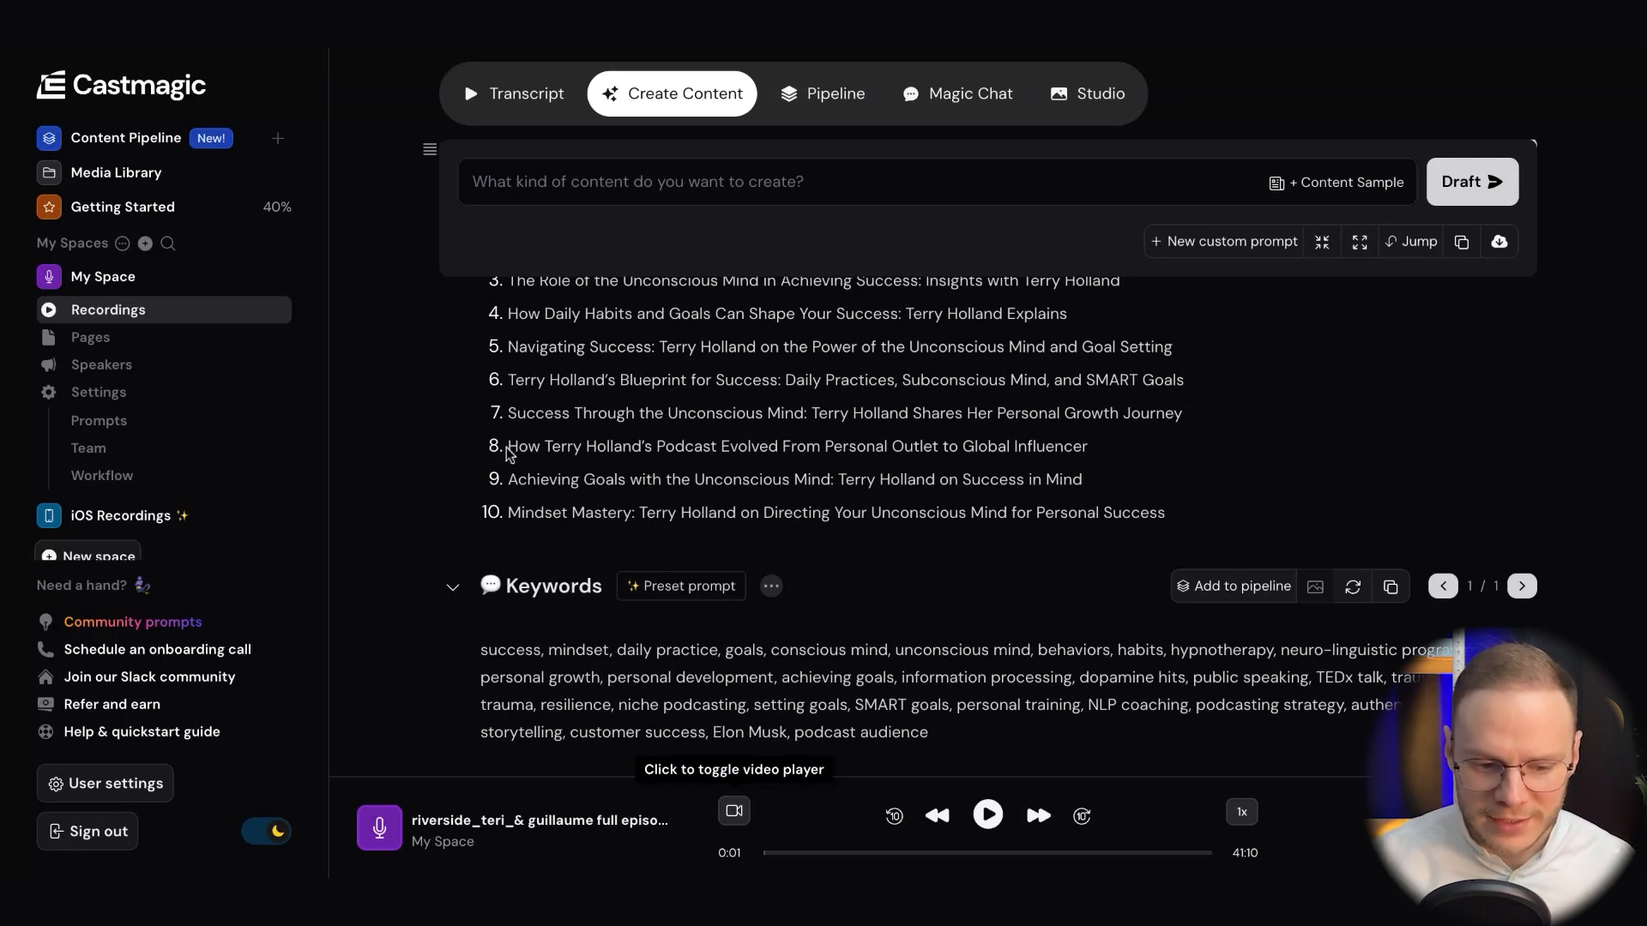
pyautogui.moveTo(507, 447); pyautogui.dragTo(676, 448)
pyautogui.click(860, 446)
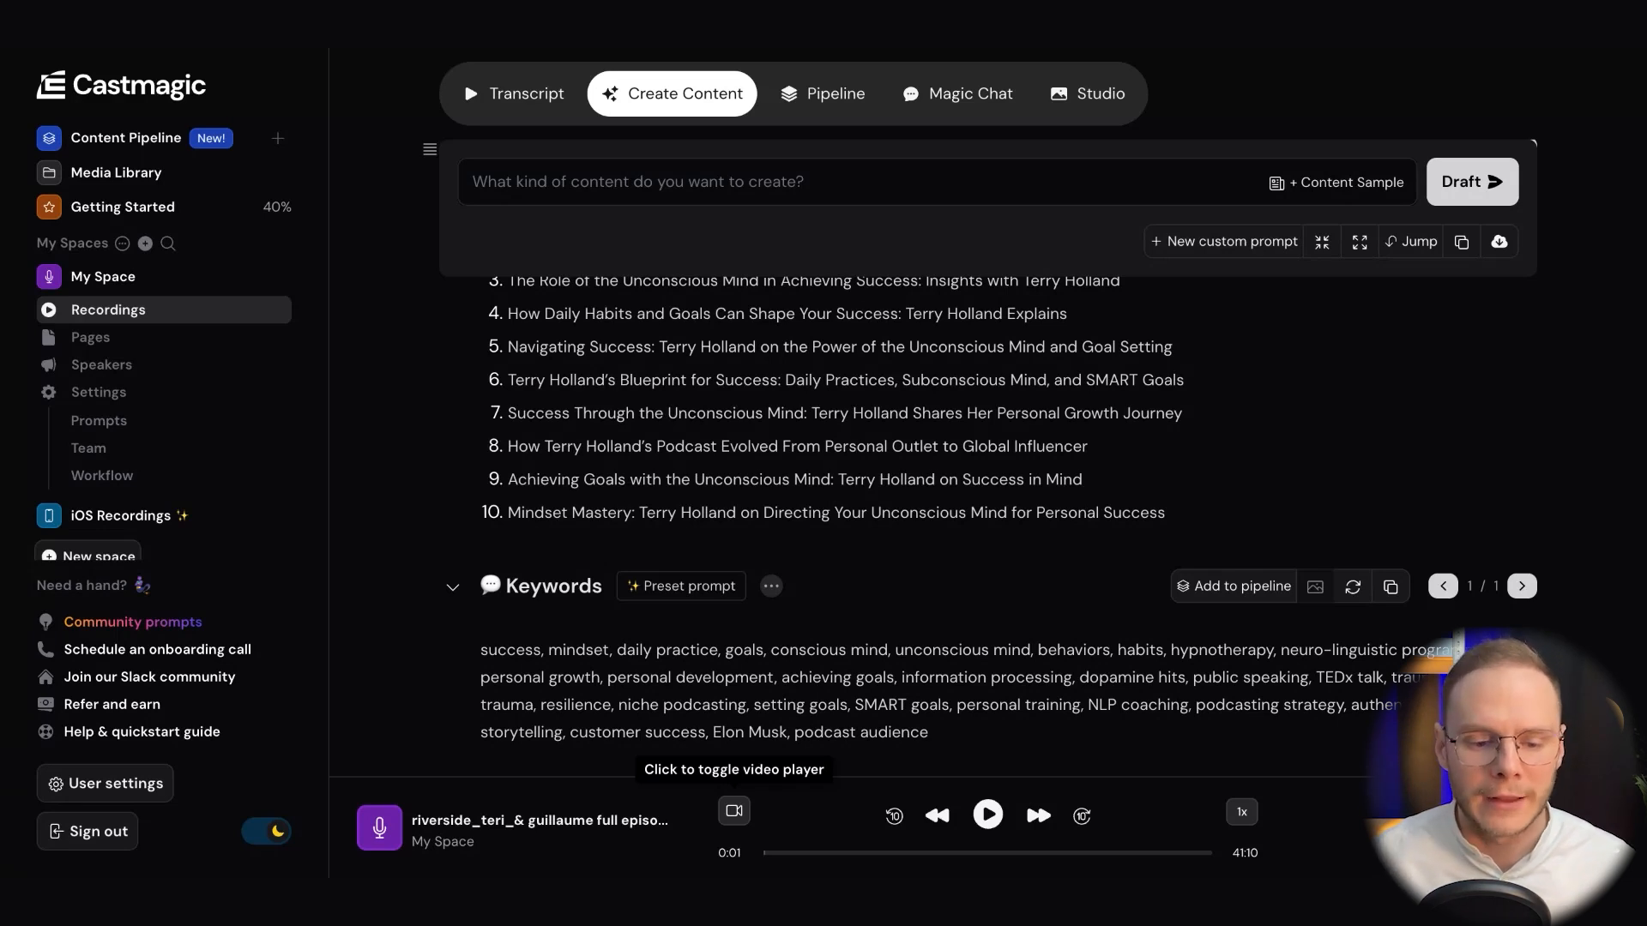
pyautogui.scroll(1, 821, 442)
pyautogui.scroll(-1, 821, 442)
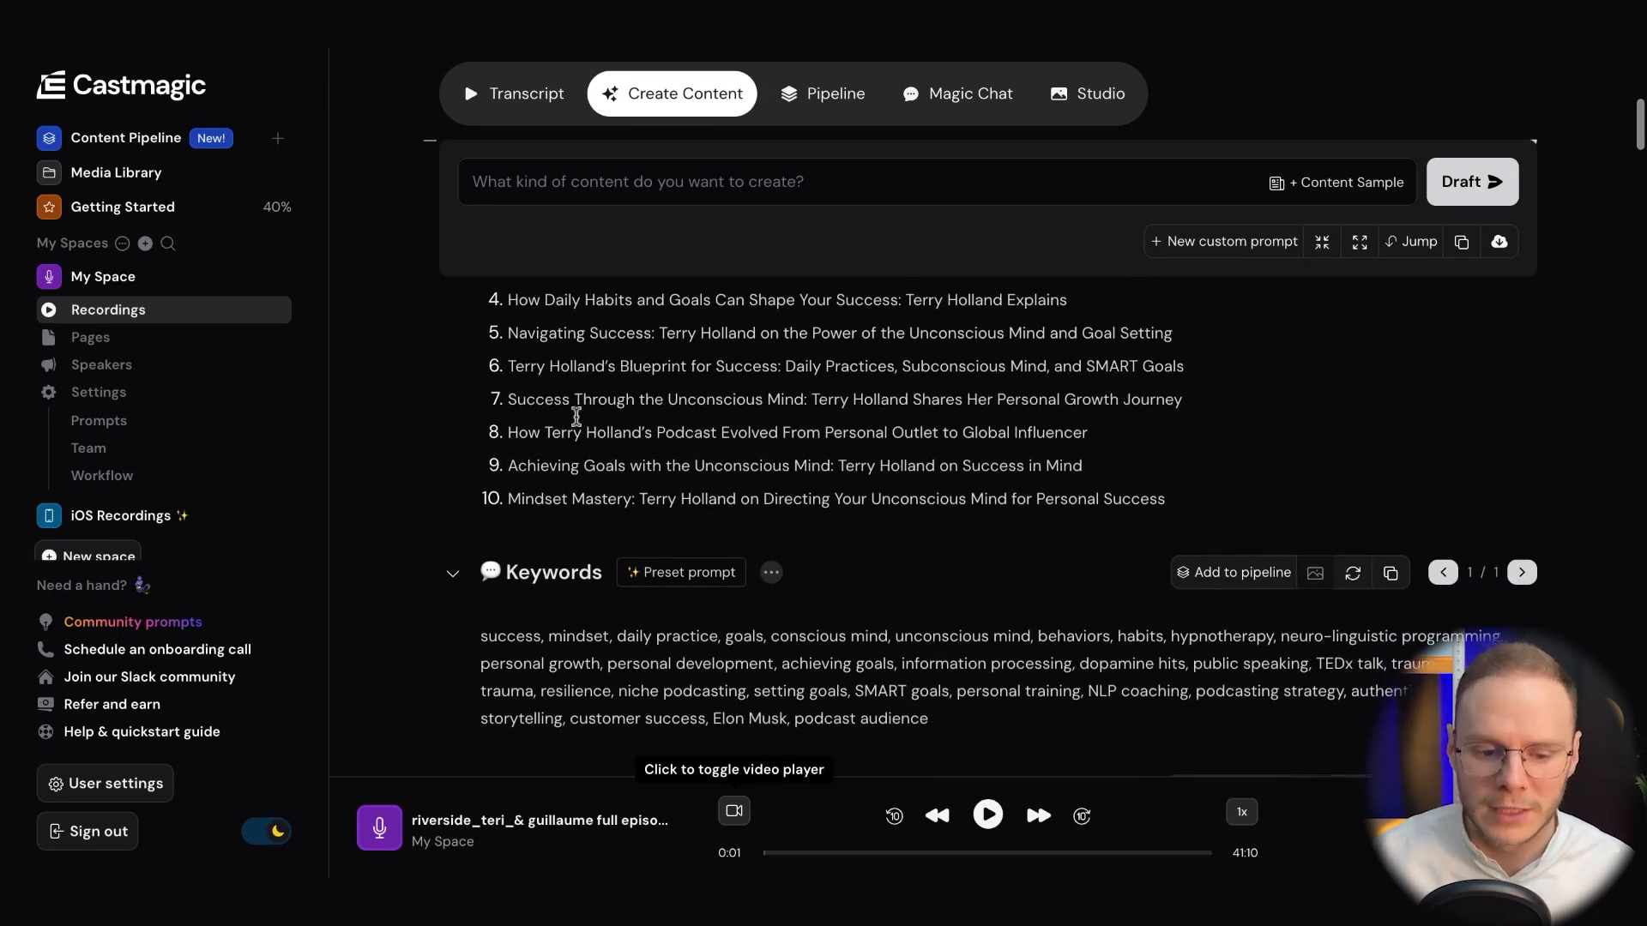
pyautogui.moveTo(508, 434); pyautogui.dragTo(863, 441)
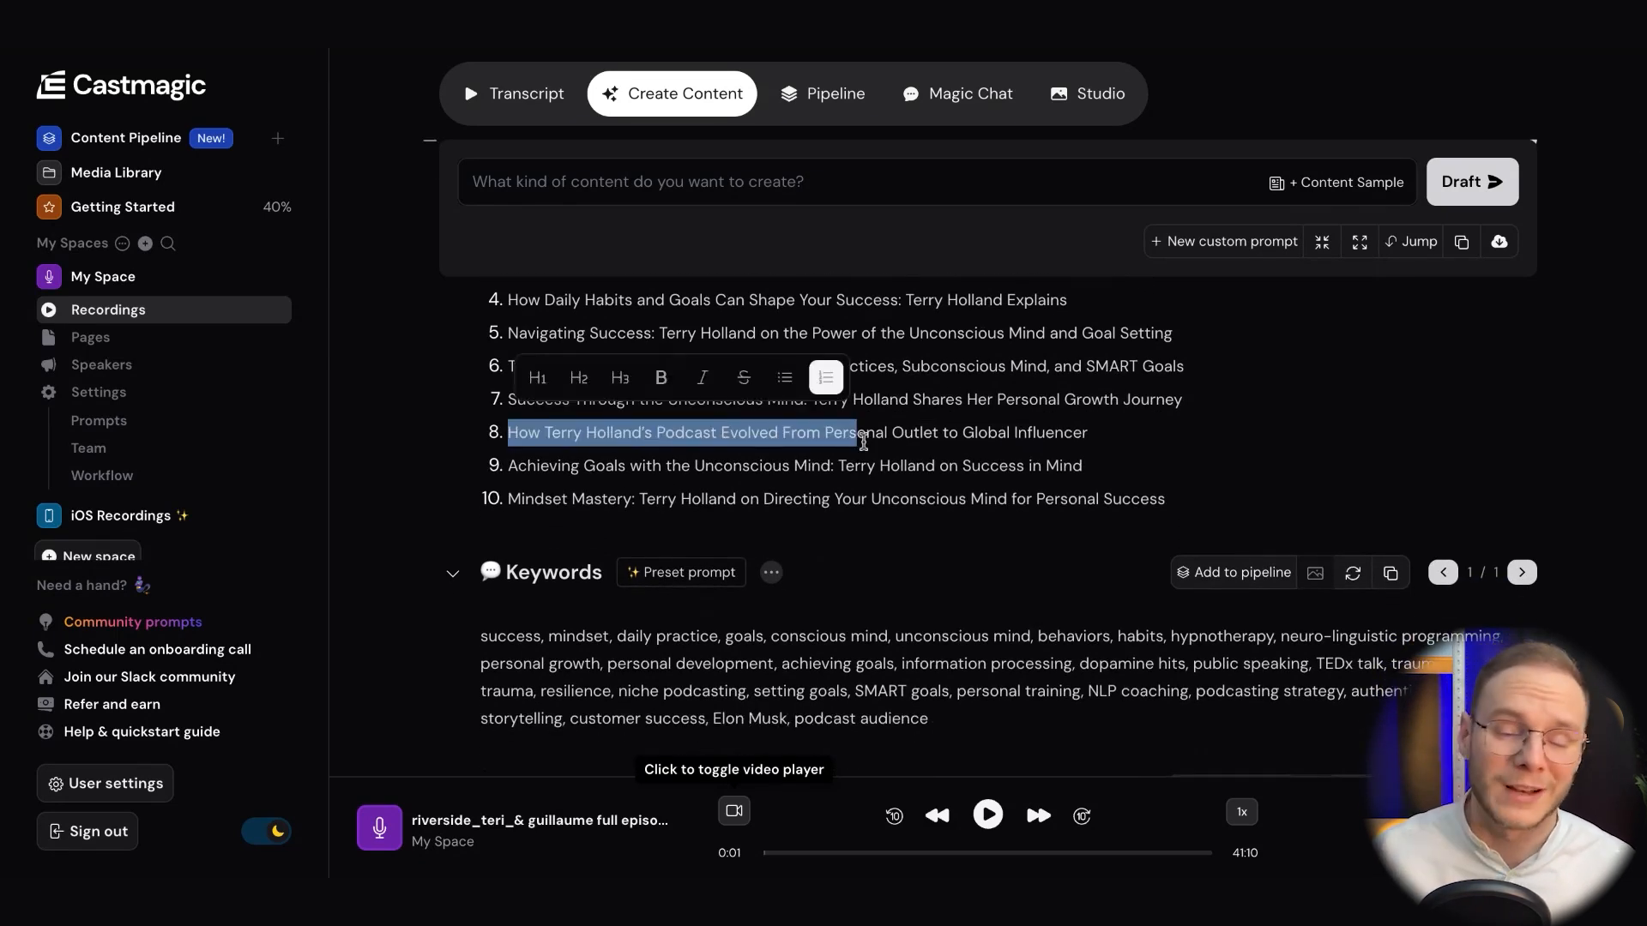
pyautogui.scroll(-2, 943, 471)
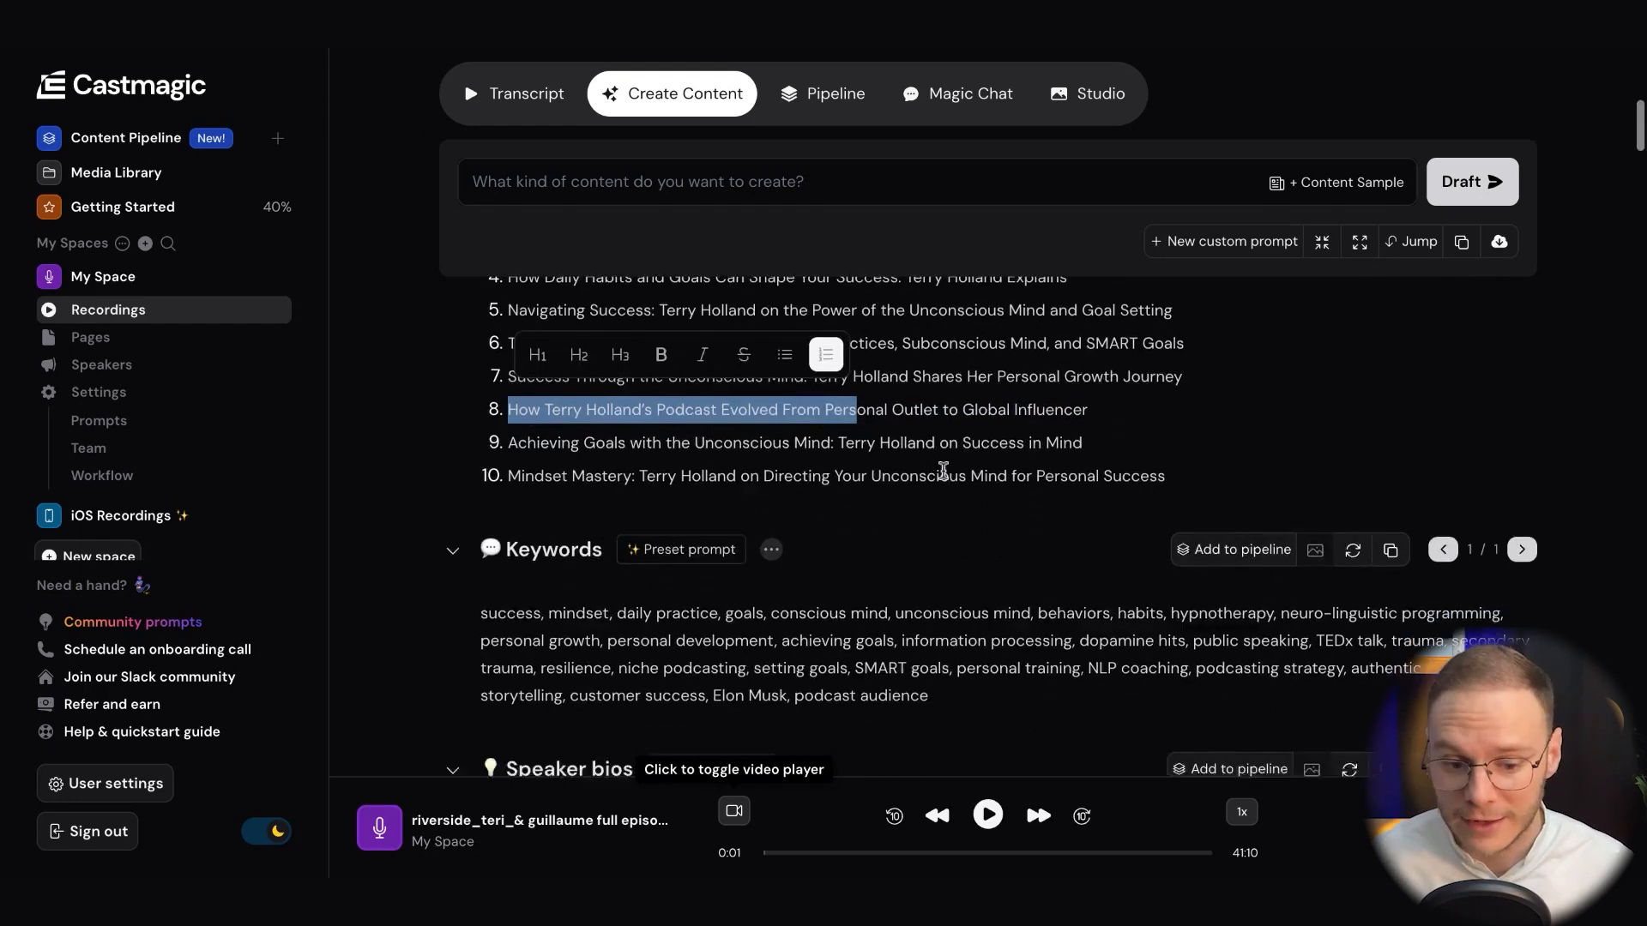
pyautogui.scroll(1, 942, 471)
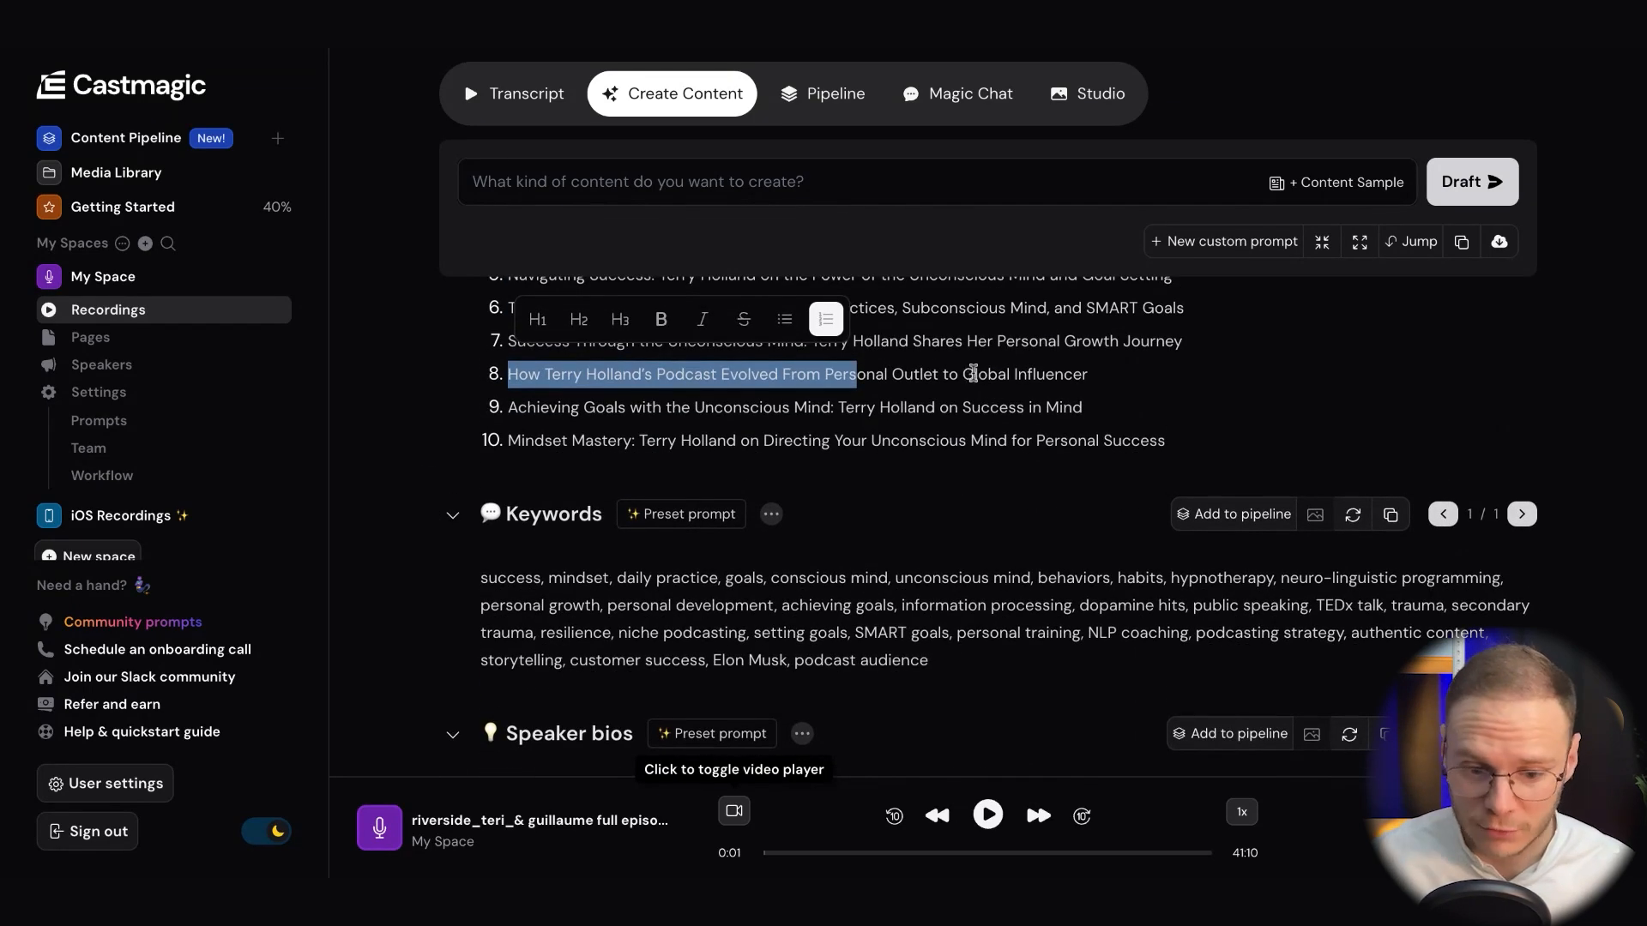
pyautogui.click(973, 374)
# Examine the generated keywords and speaker bios for the episode
pyautogui.scroll(-1, 1100, 394)
pyautogui.scroll(-1, 1101, 394)
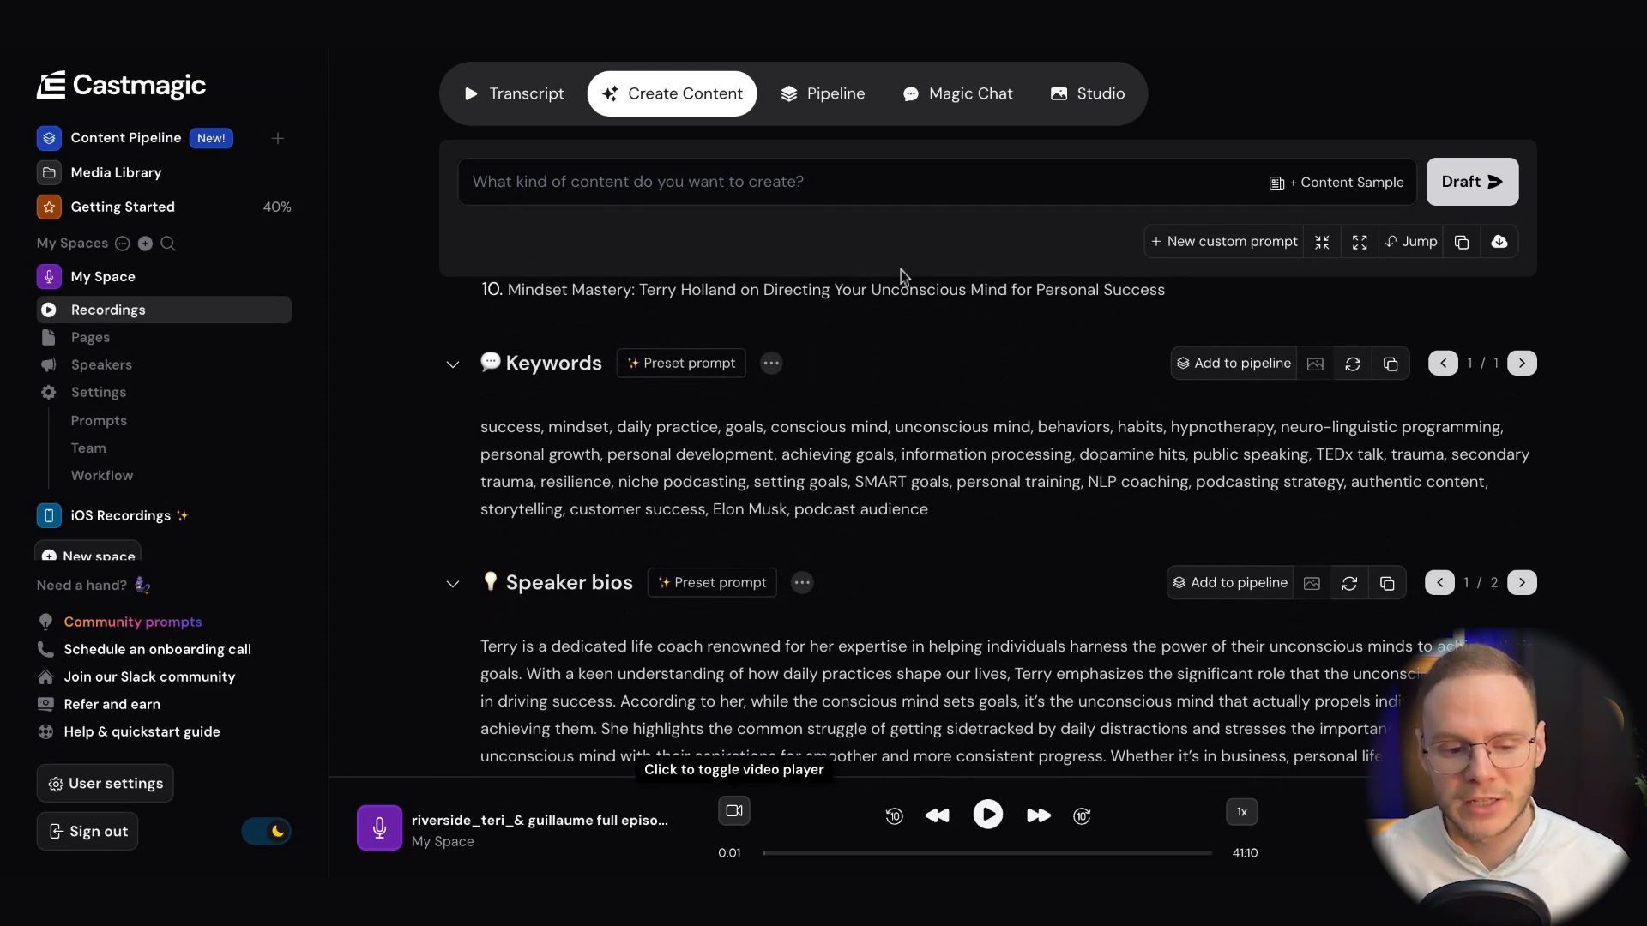
pyautogui.click(551, 196)
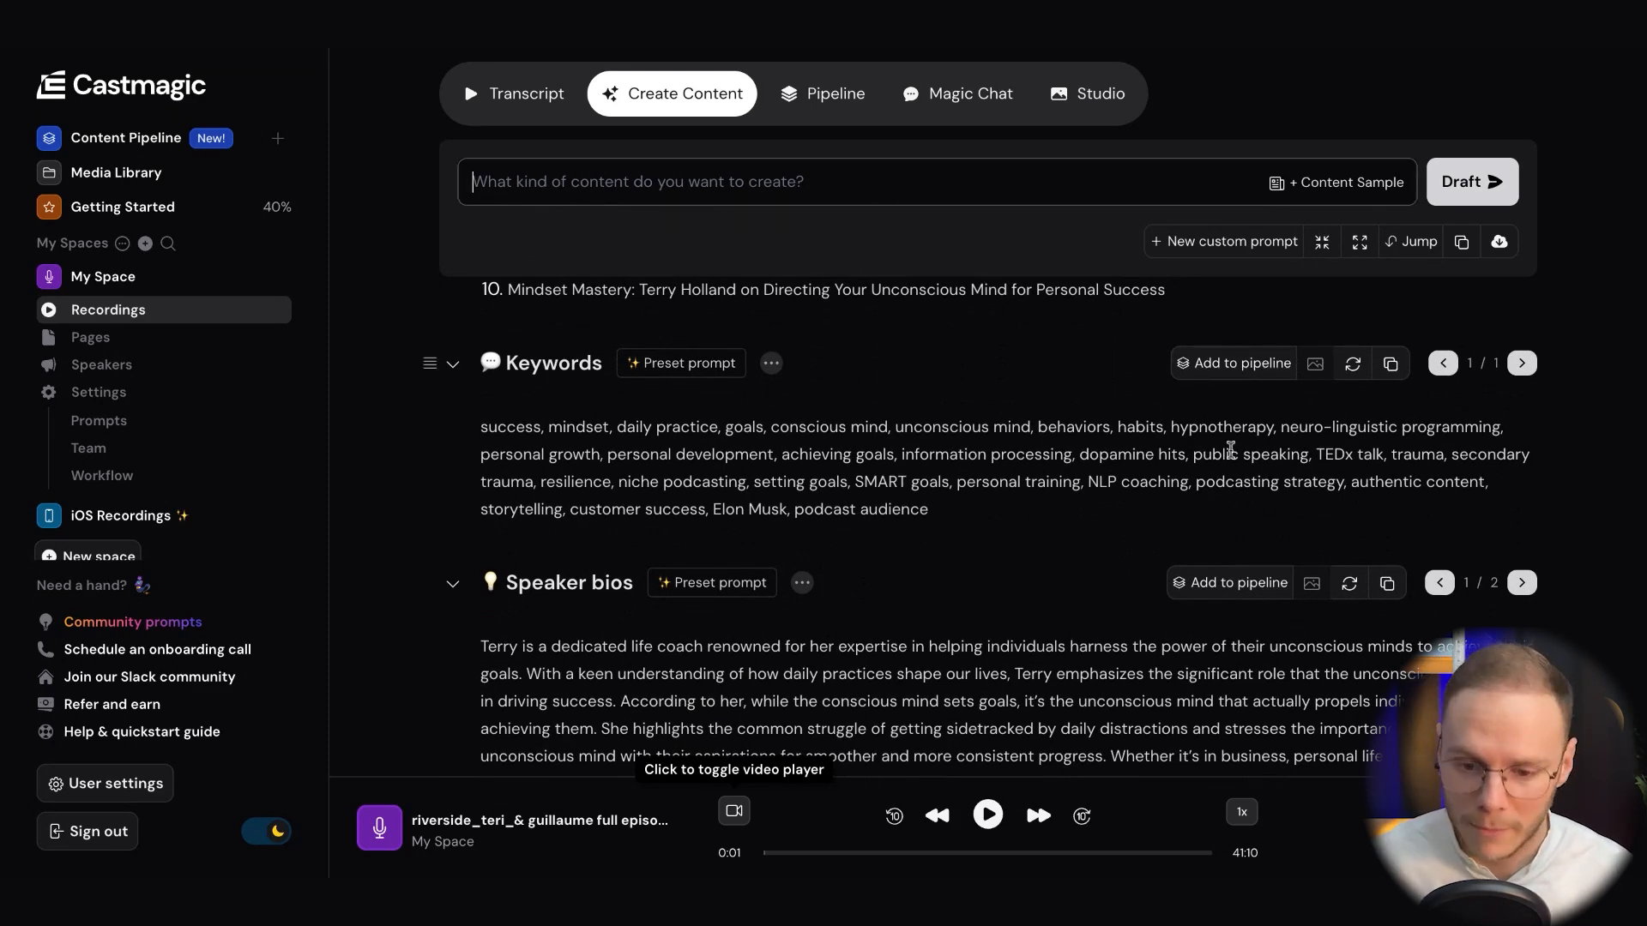
pyautogui.scroll(2, 1235, 411)
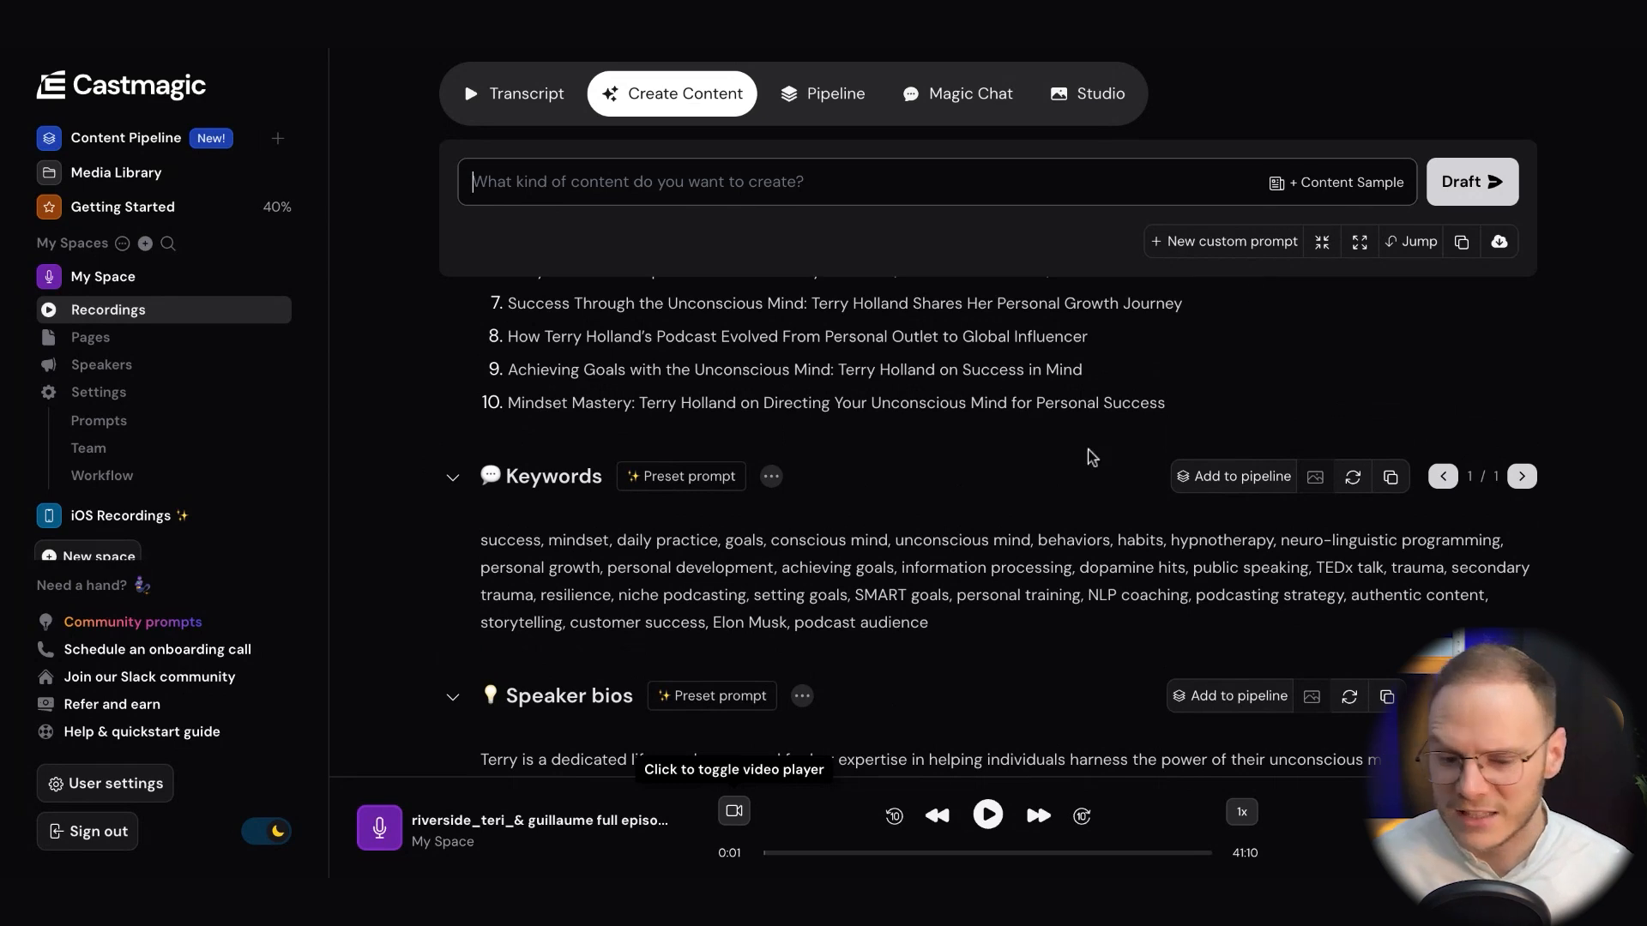
pyautogui.scroll(-2, 1088, 455)
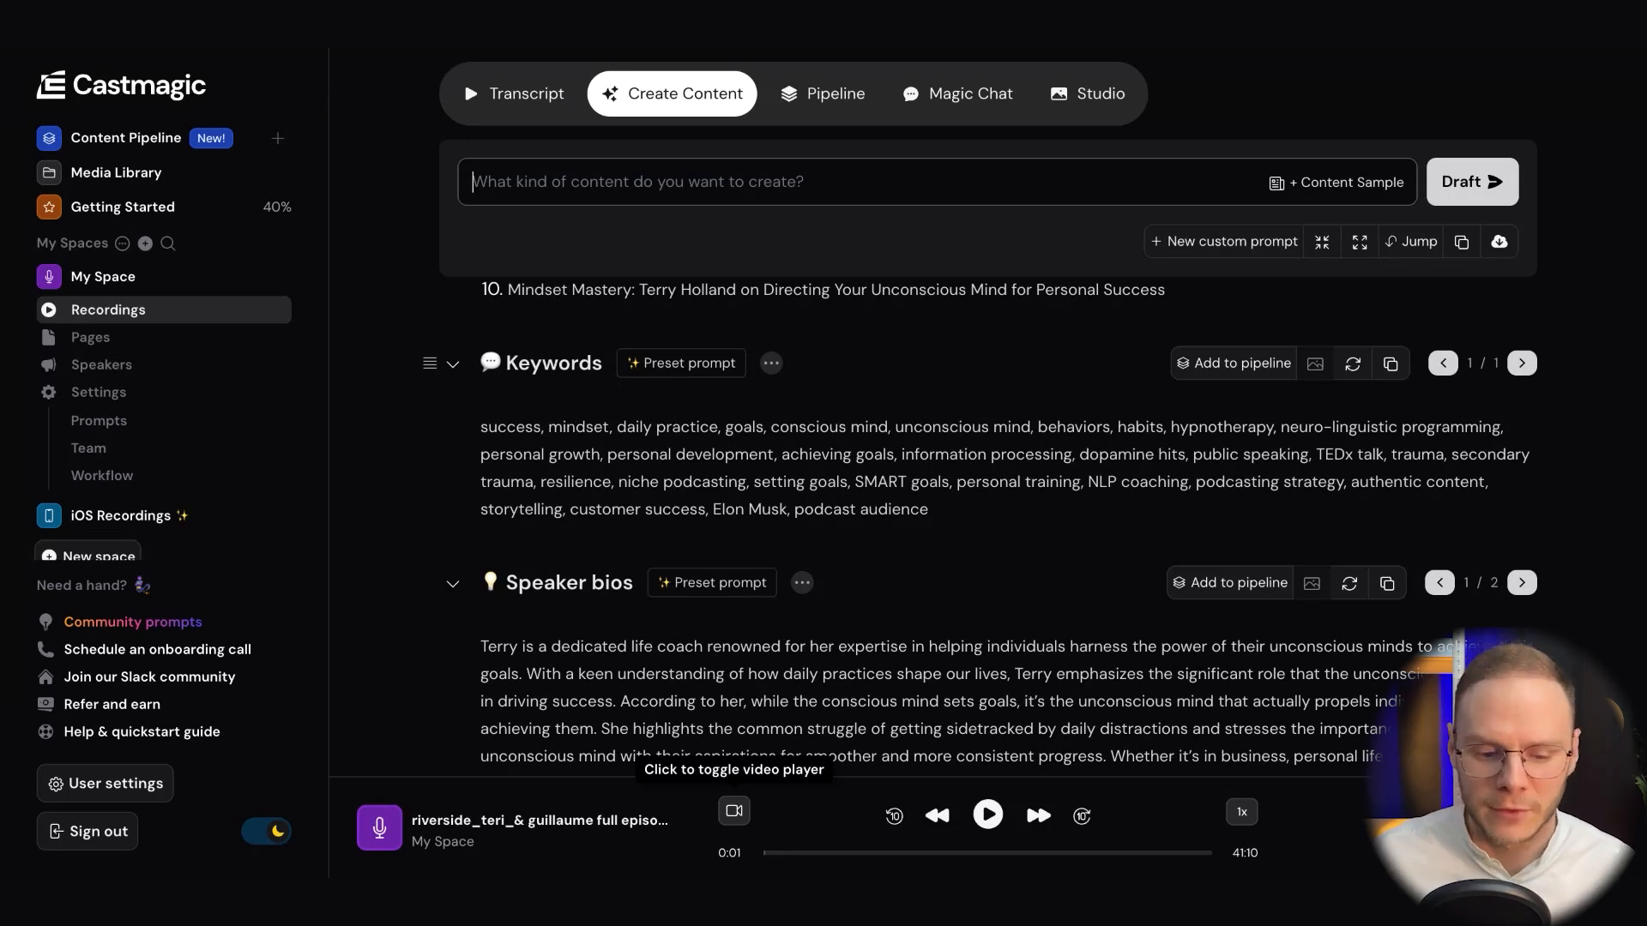
pyautogui.scroll(-2, 1034, 546)
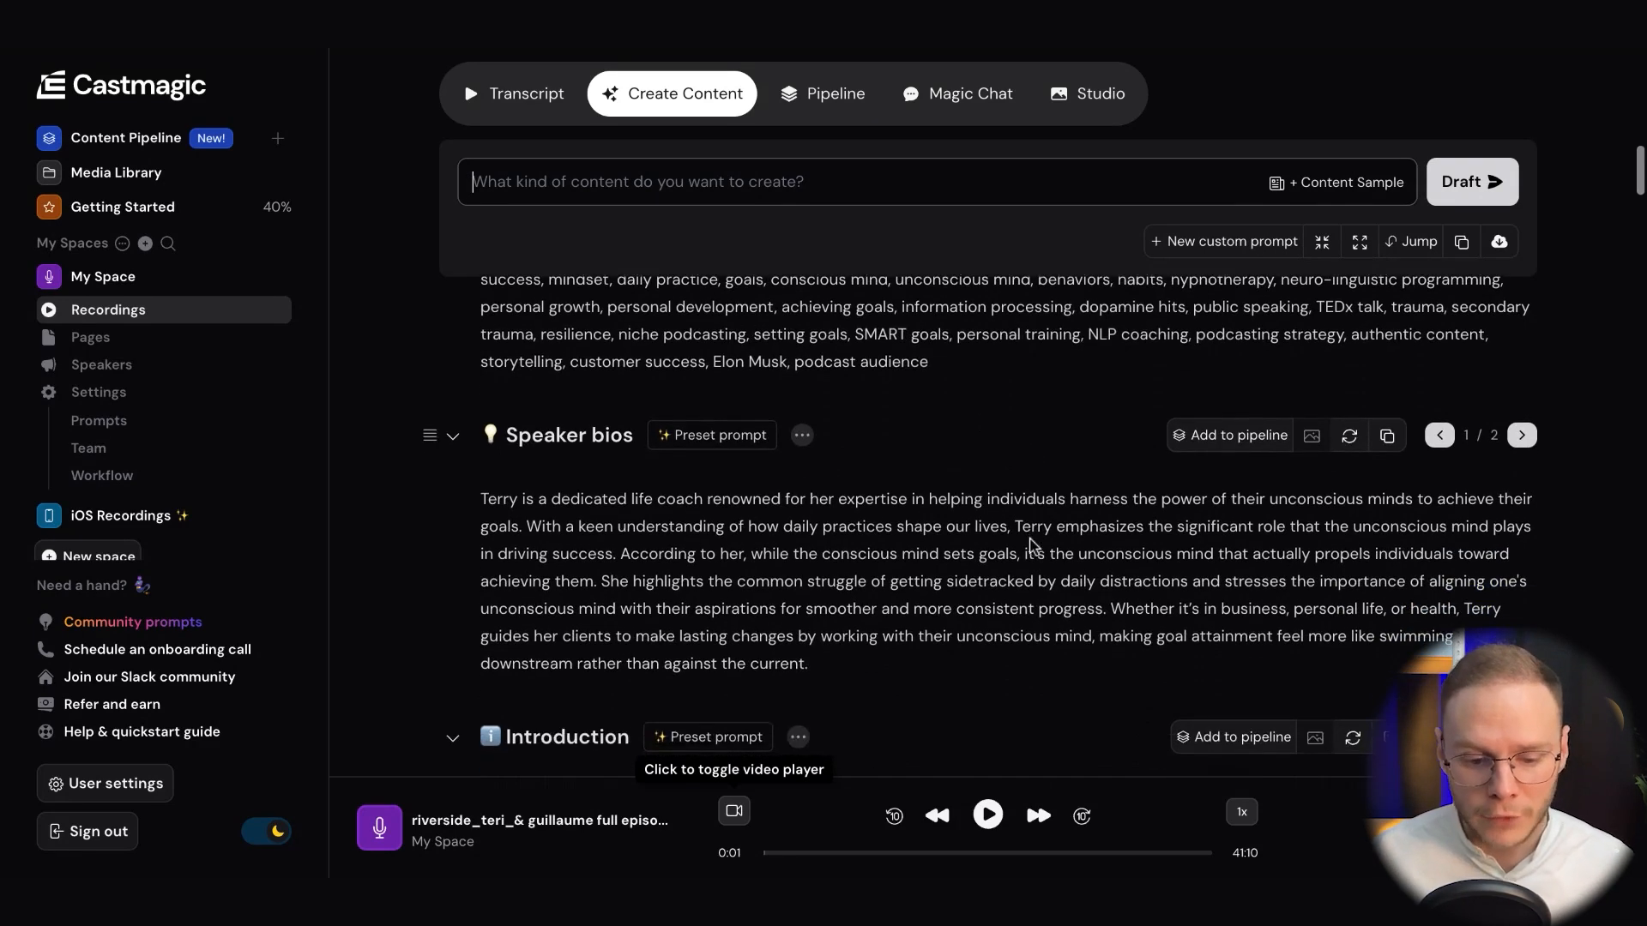
pyautogui.scroll(-1, 656, 551)
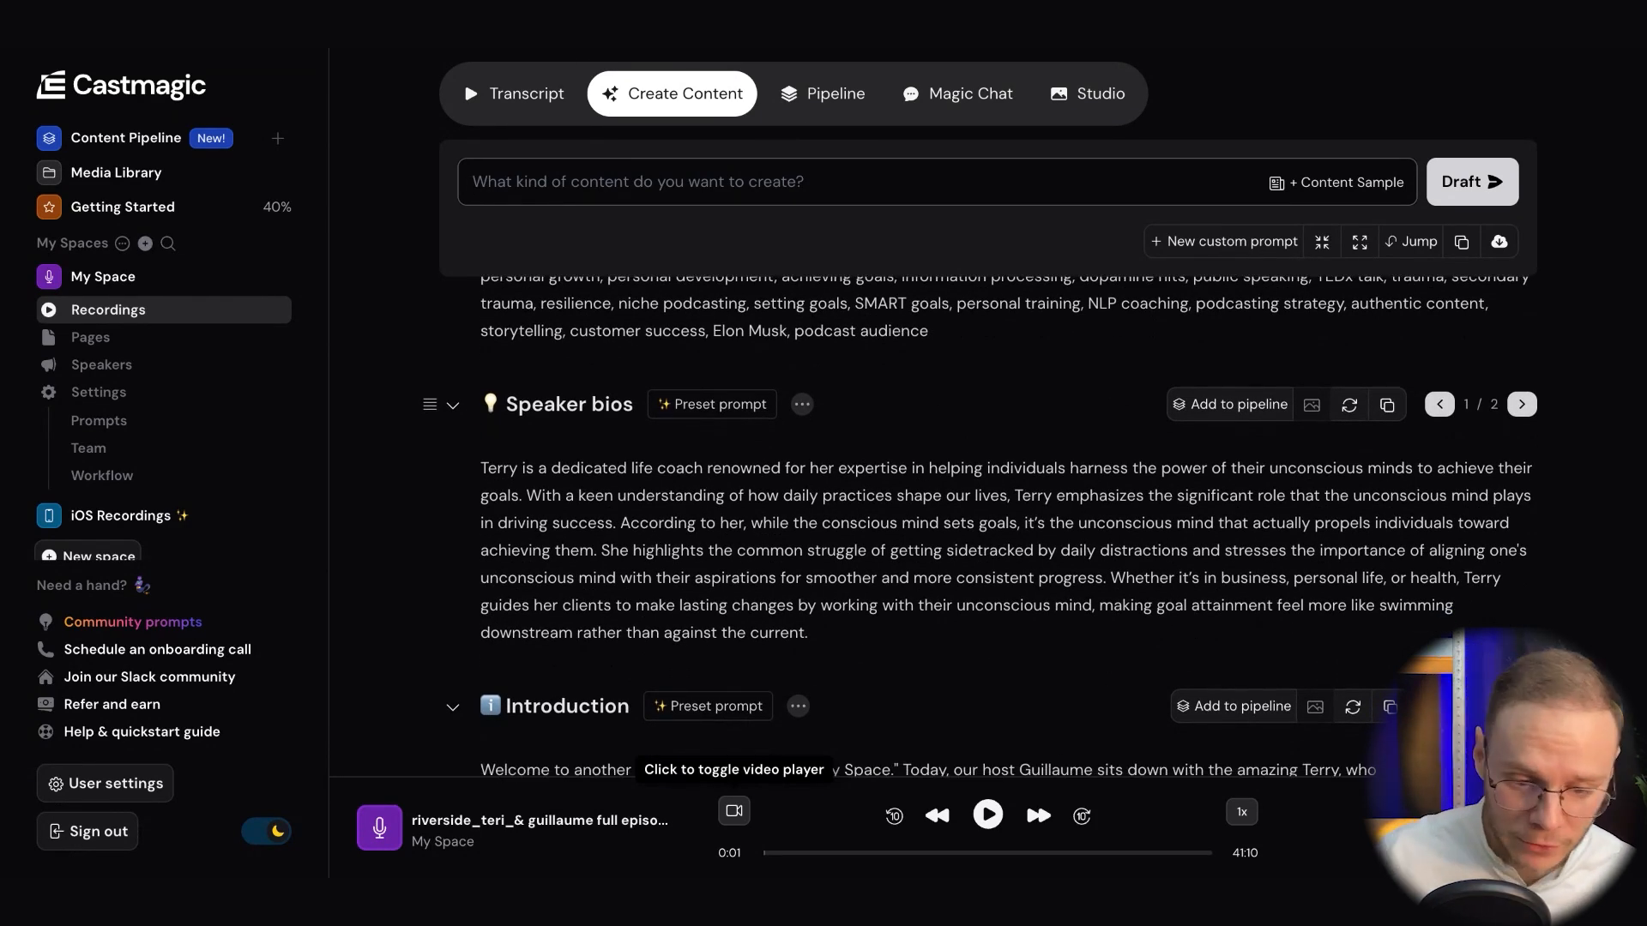
pyautogui.scroll(-1, 733, 485)
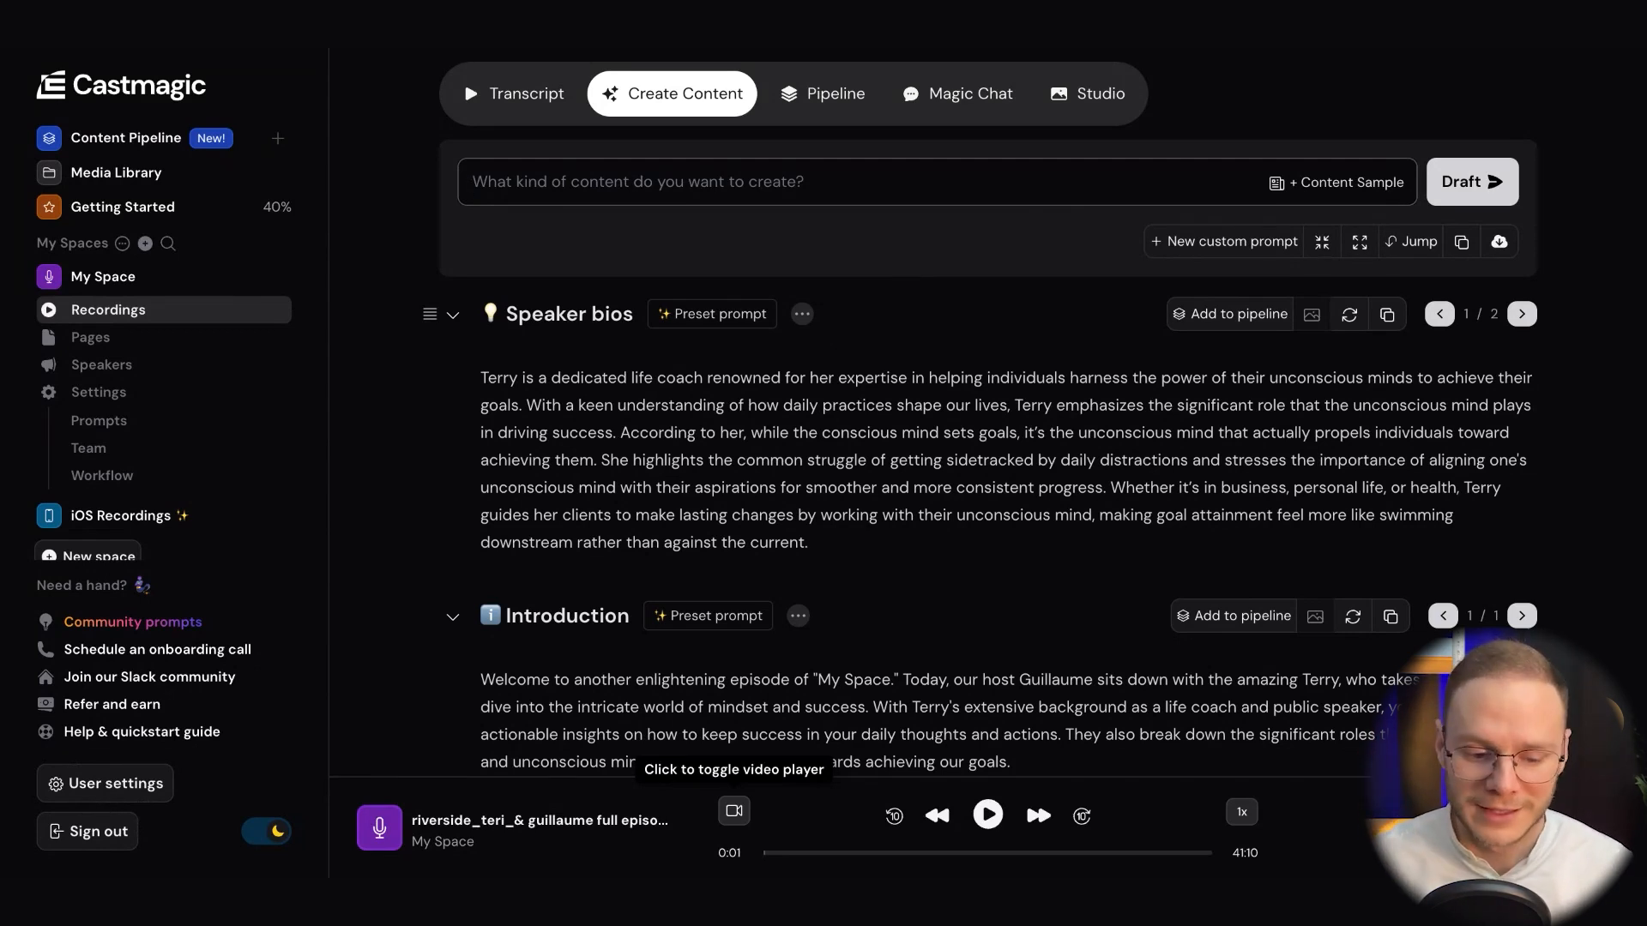
# Read through the generated episode introduction and the timestamped overview of its chapters
pyautogui.scroll(-6, 962, 463)
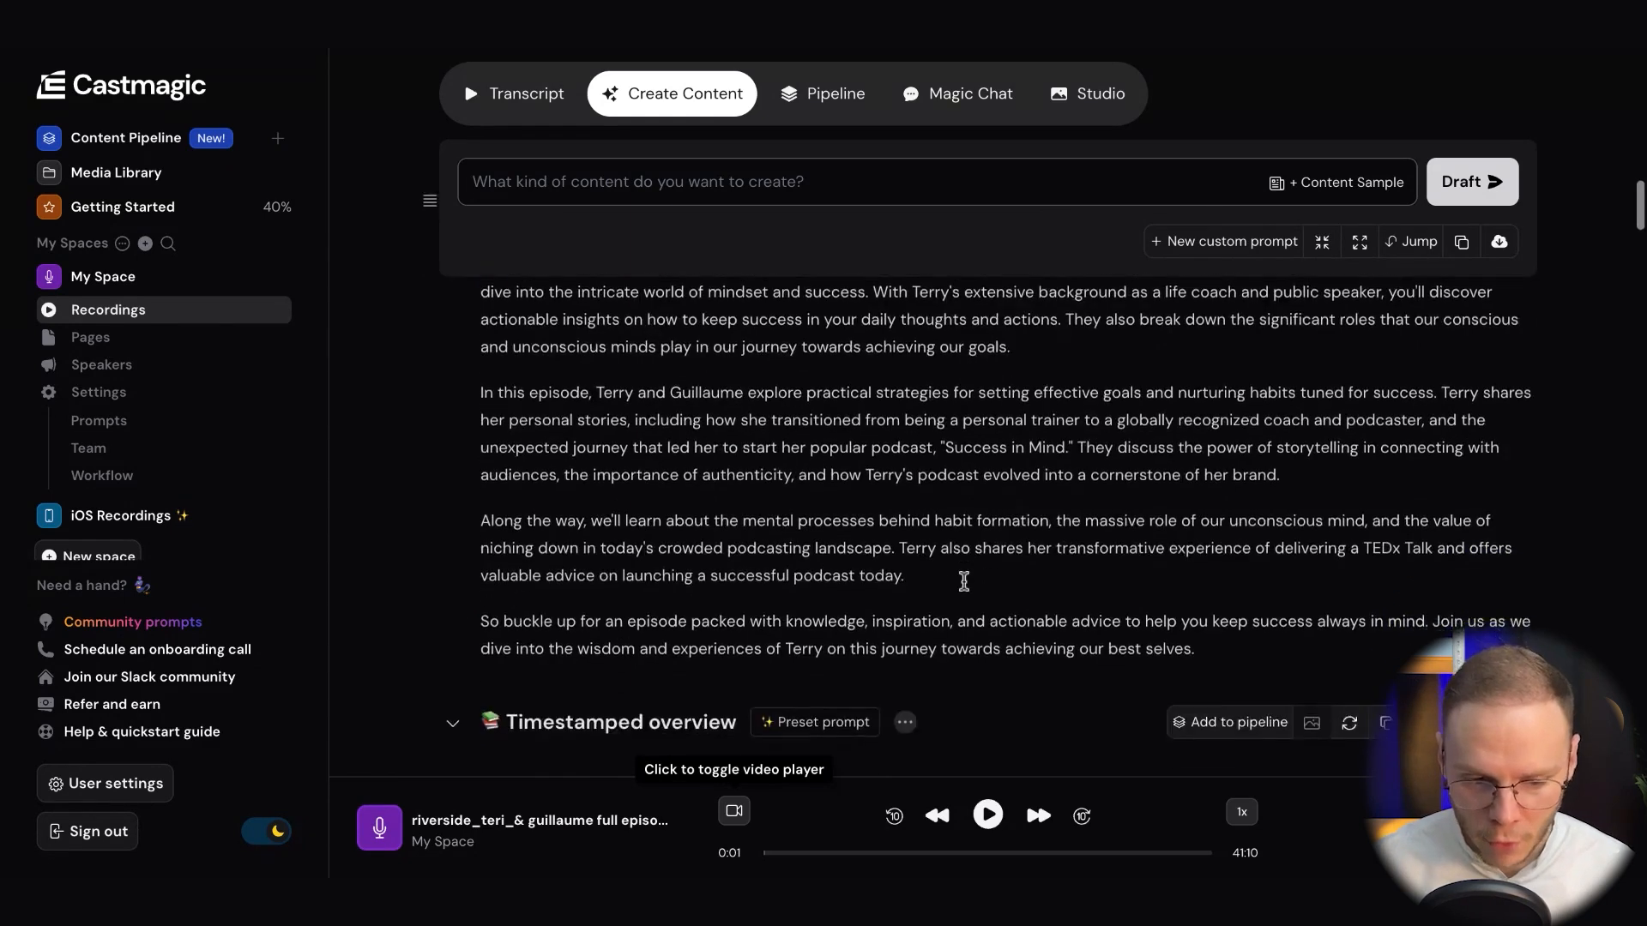
pyautogui.scroll(3, 963, 579)
pyautogui.scroll(-2, 963, 579)
pyautogui.scroll(2, 963, 579)
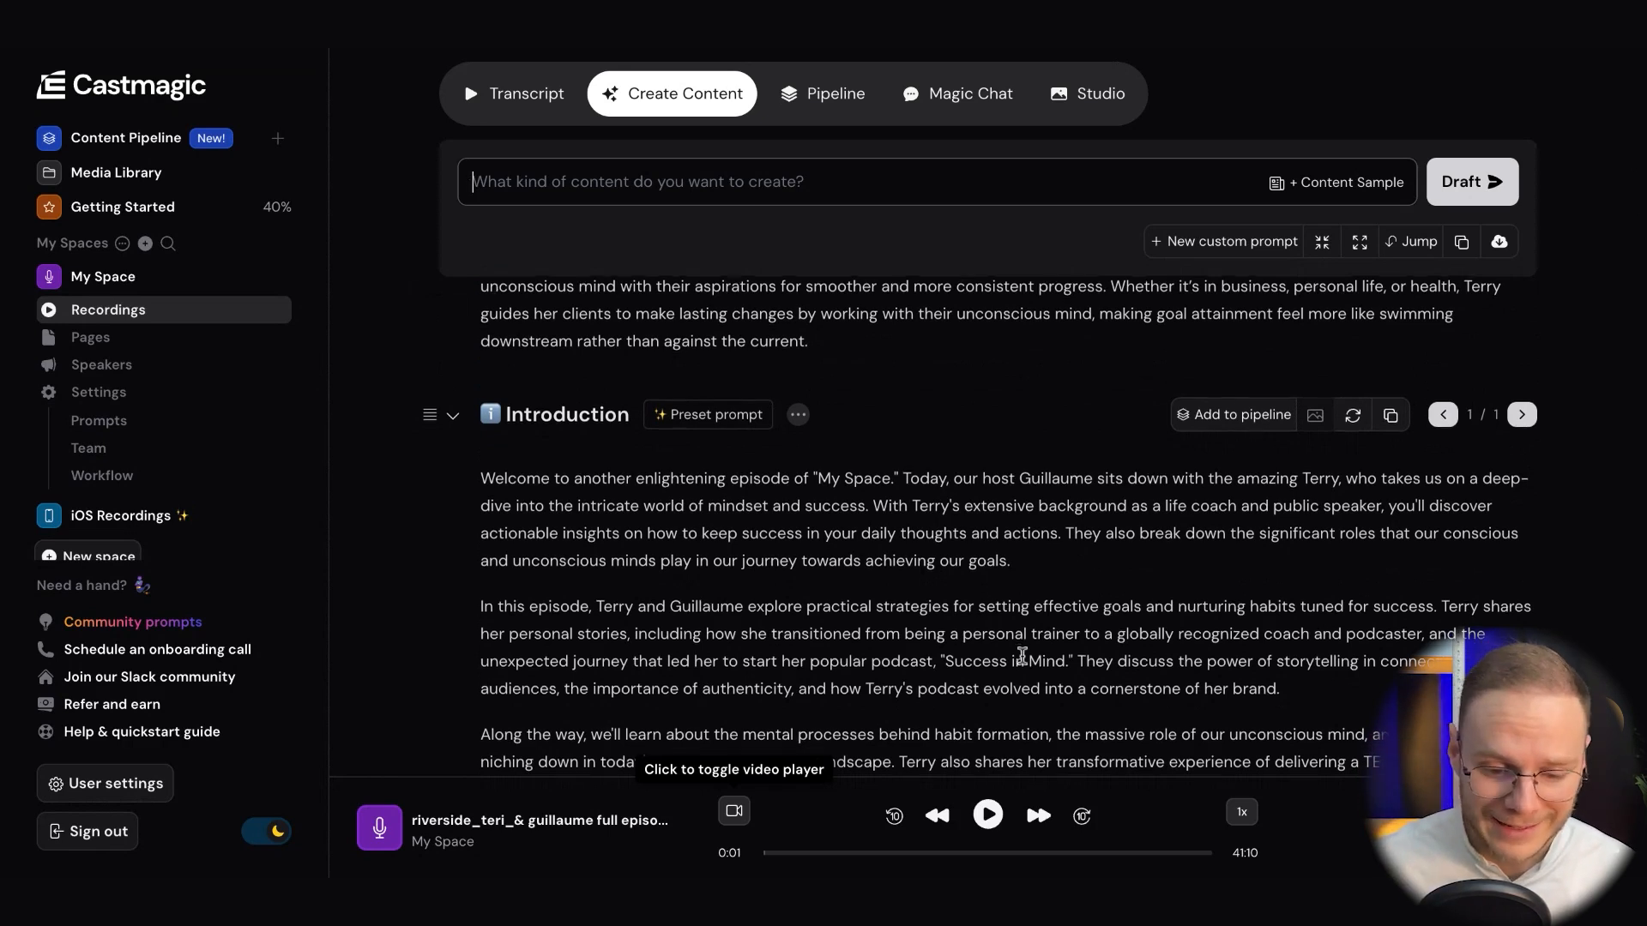
pyautogui.scroll(-5, 1023, 656)
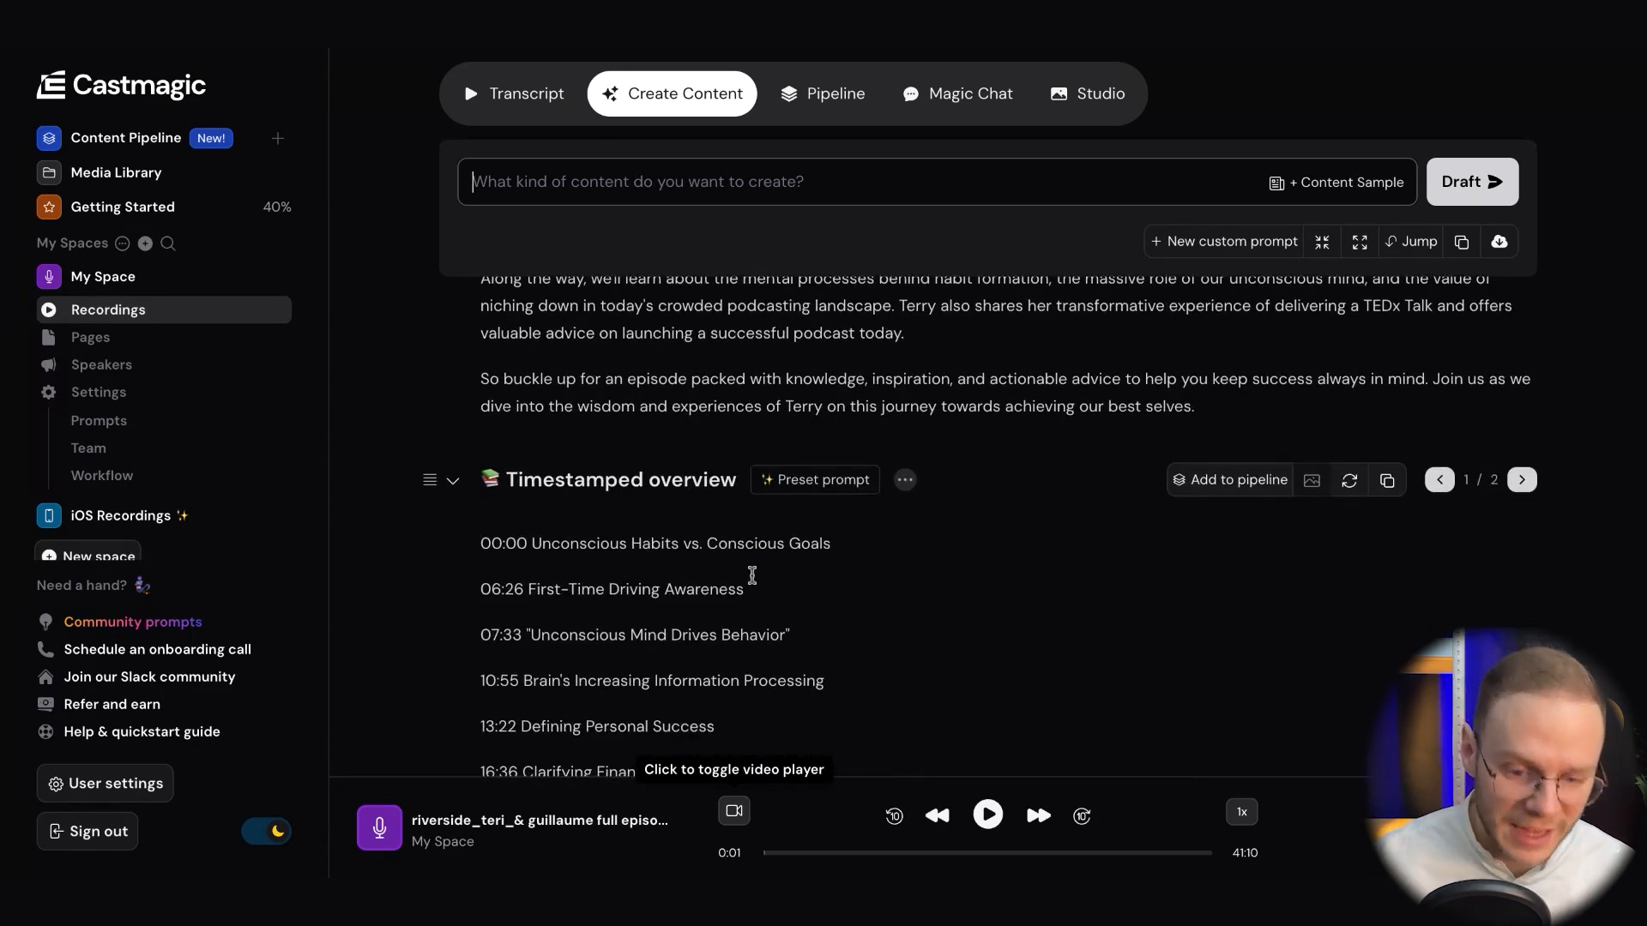
pyautogui.scroll(-3, 754, 573)
pyautogui.scroll(10, 986, 515)
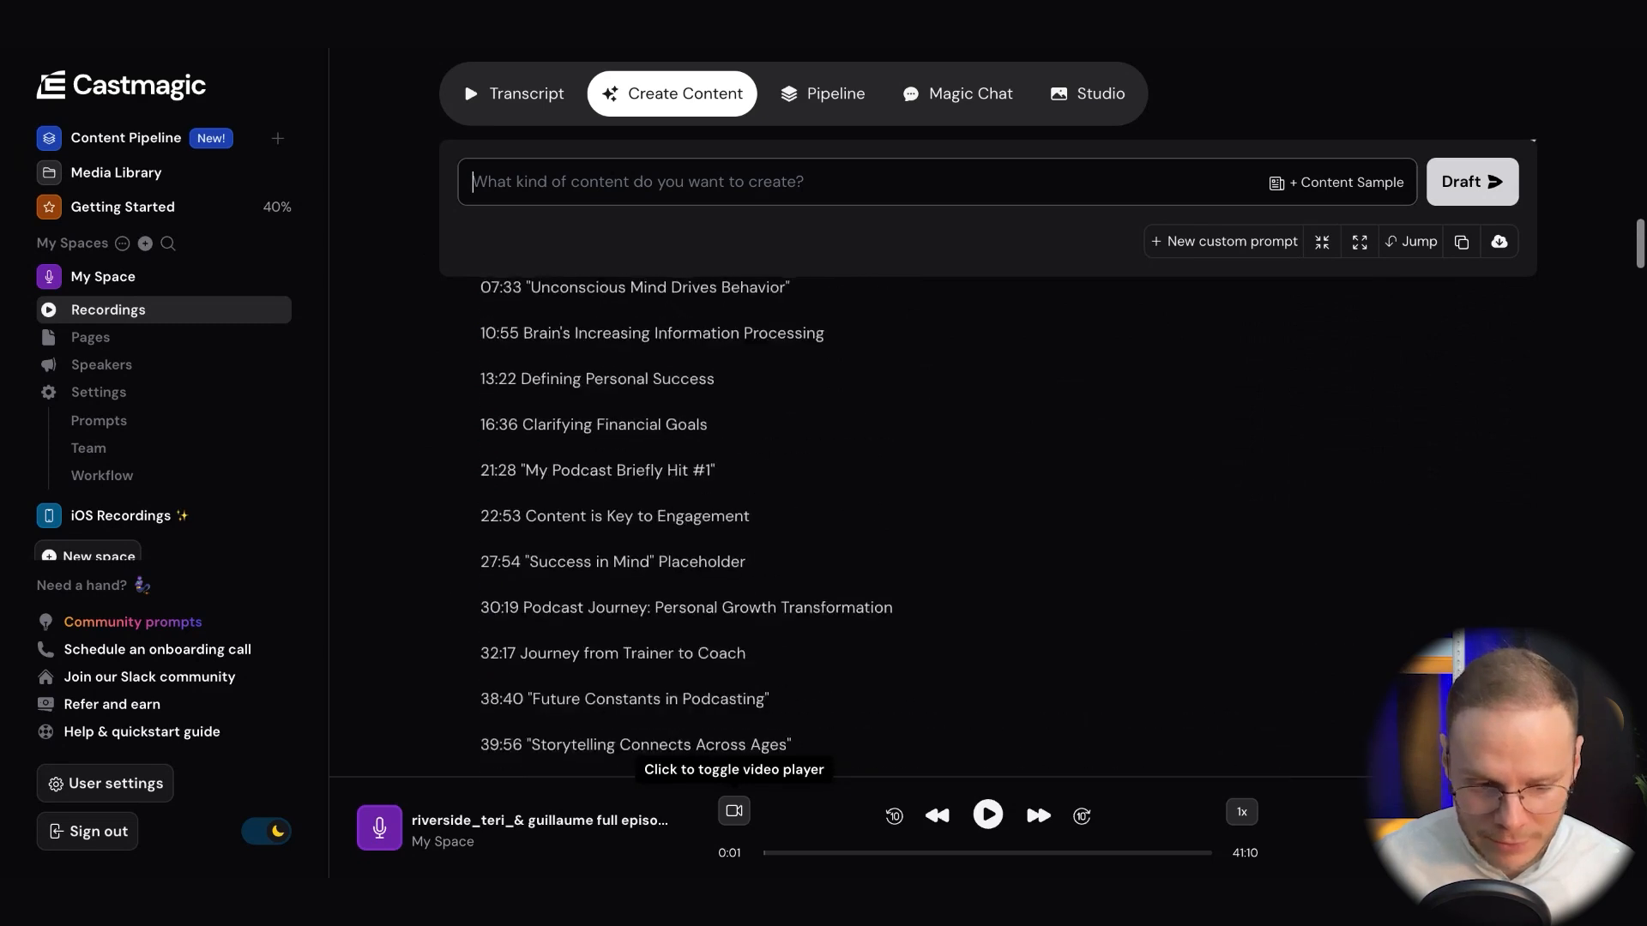
pyautogui.scroll(-3, 986, 515)
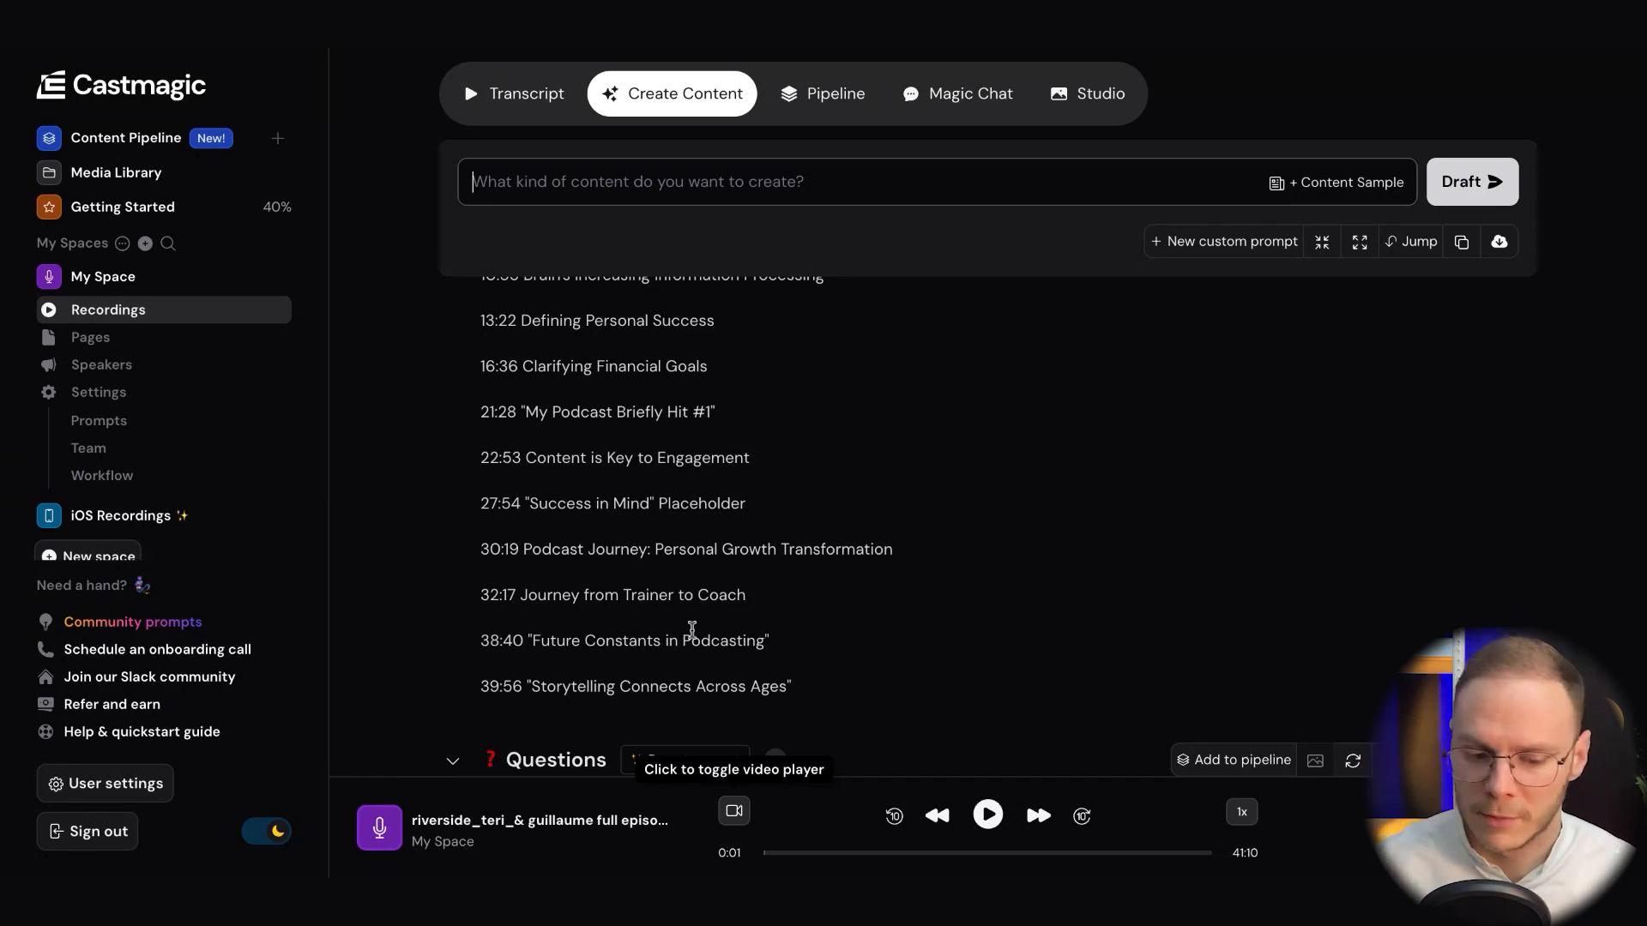
# Examine the generated discussion questions, highlighting part of questions 5 and 6, and the Key topics and bullets section
pyautogui.scroll(-5, 783, 581)
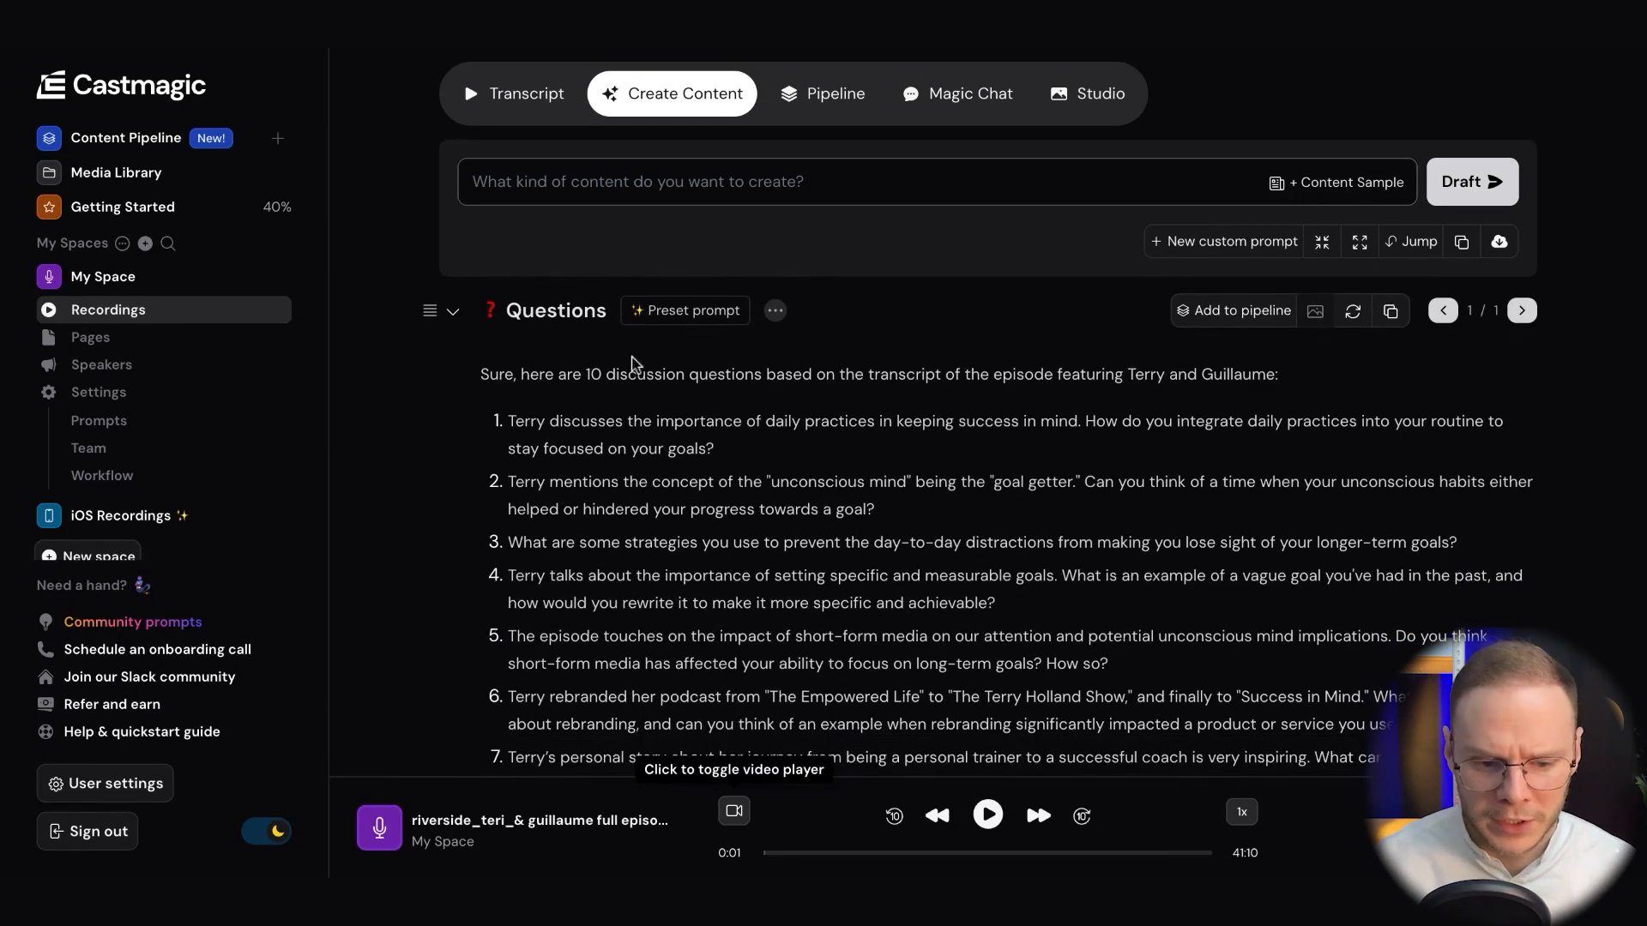
pyautogui.scroll(-2, 766, 456)
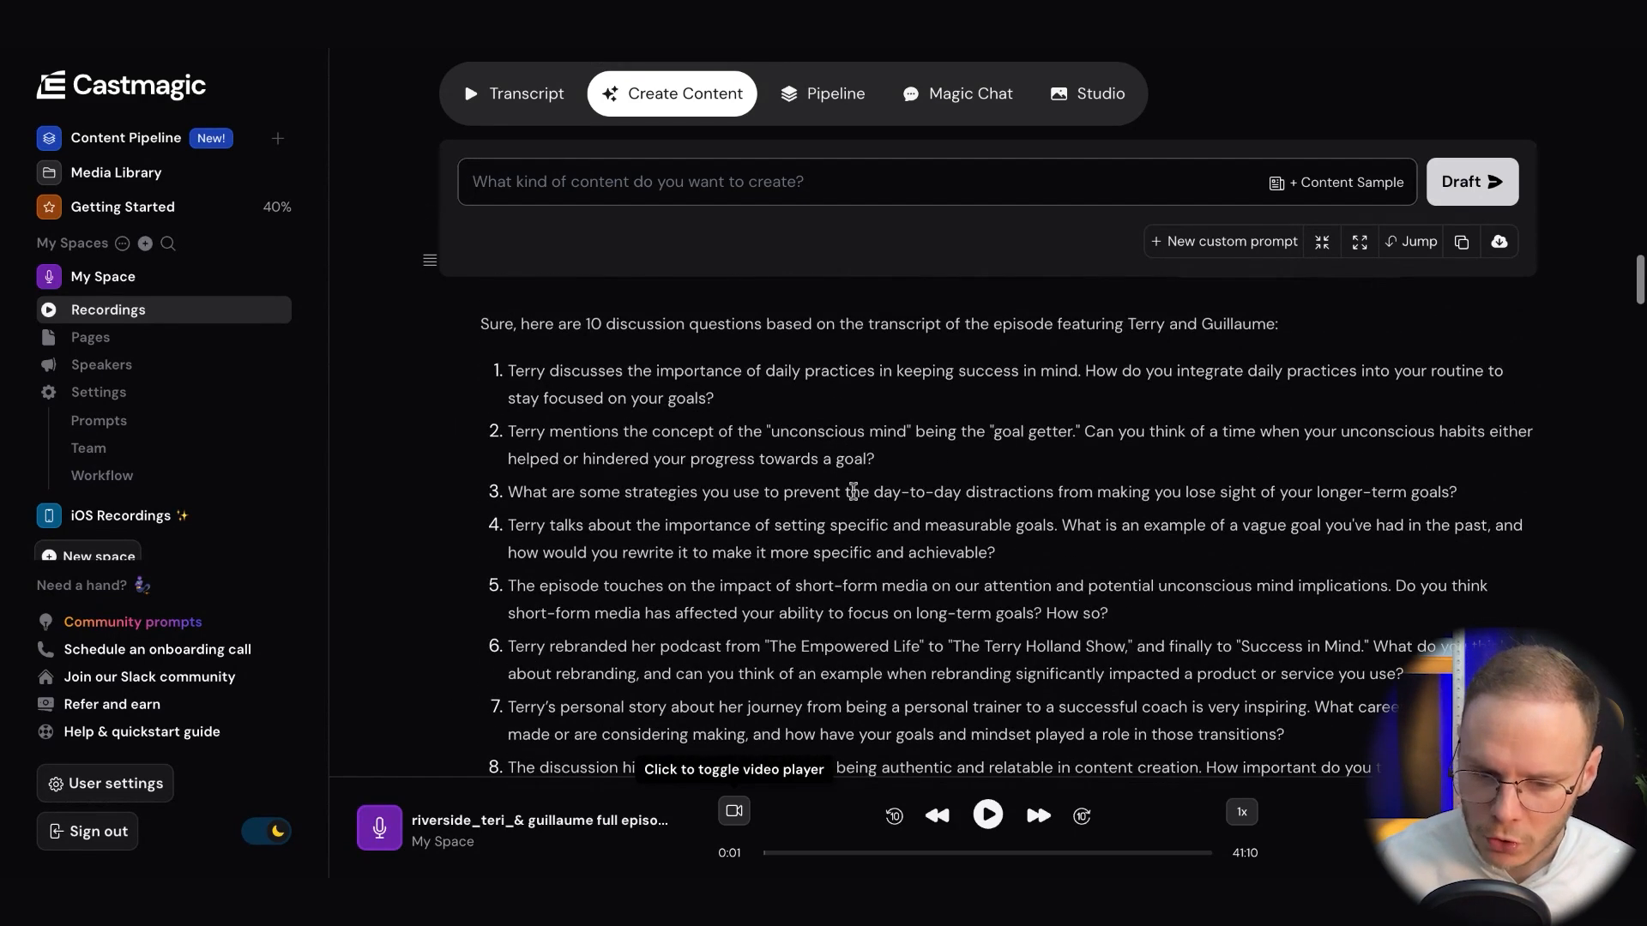
pyautogui.scroll(-1, 853, 492)
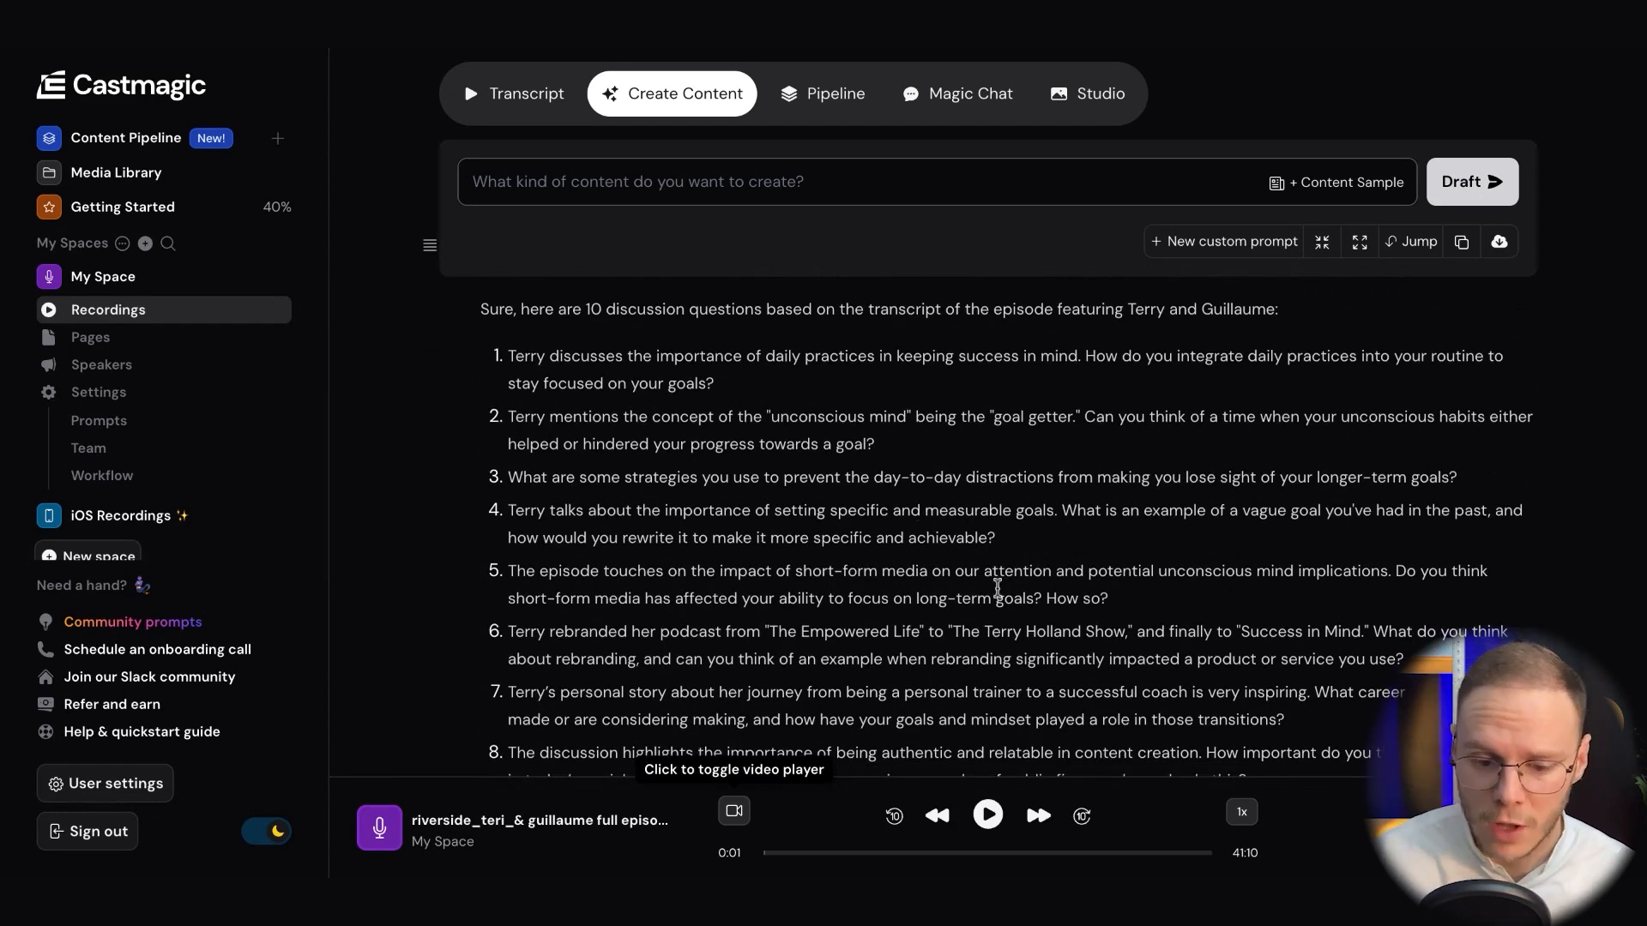
pyautogui.scroll(-1, 997, 588)
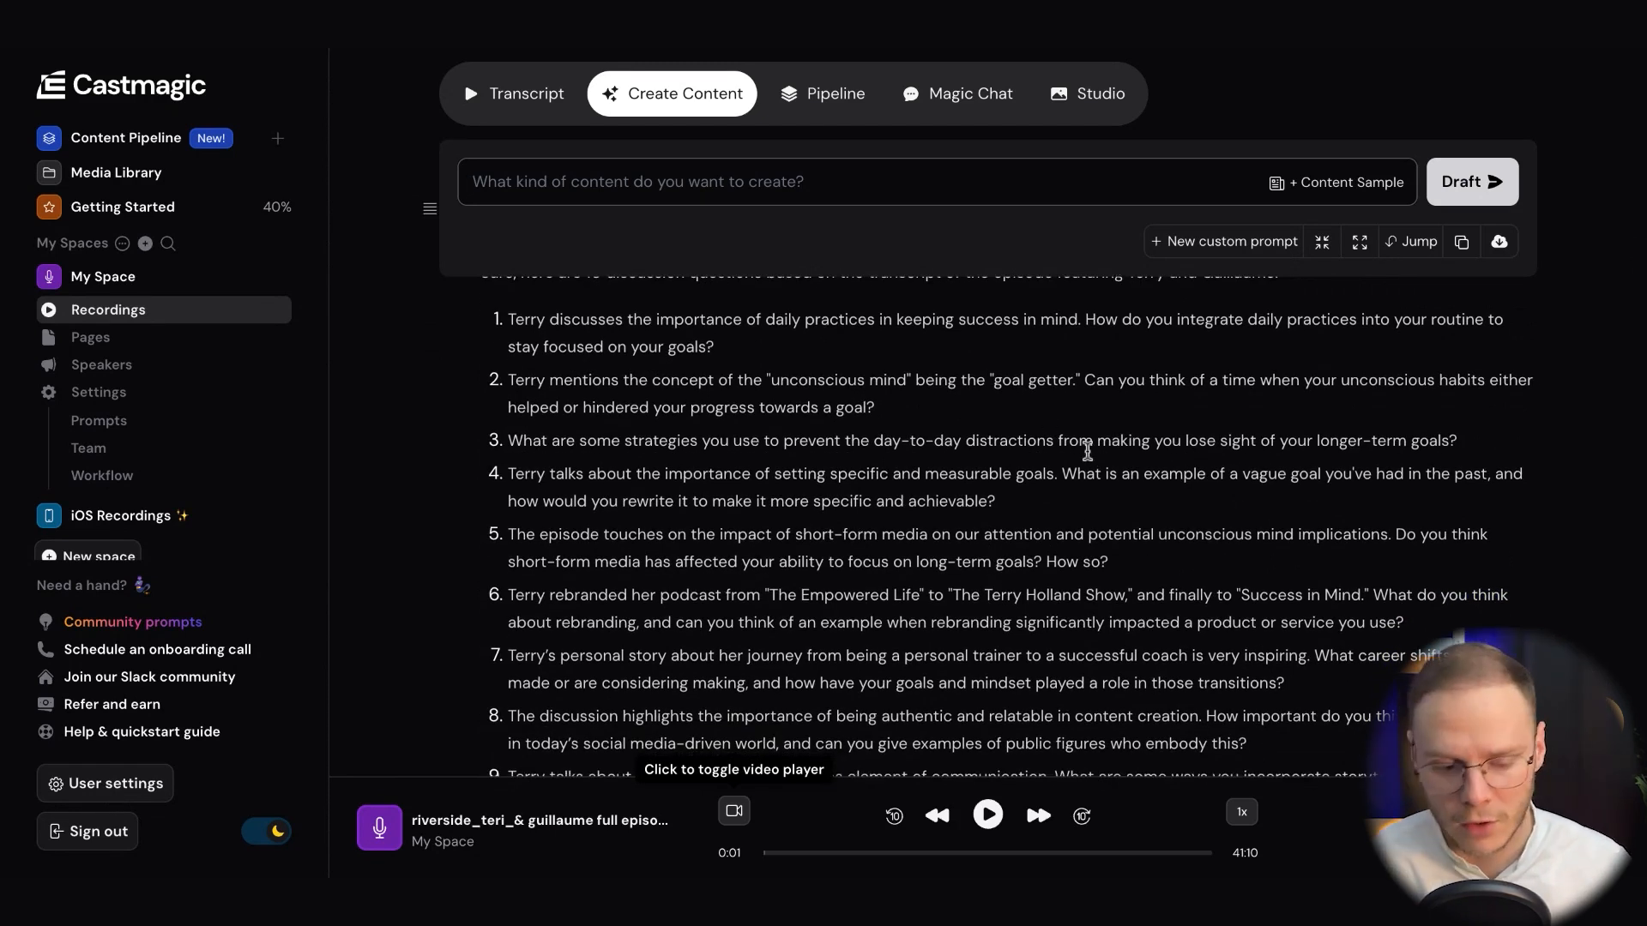
pyautogui.scroll(-5, 1086, 451)
pyautogui.scroll(4, 1089, 448)
pyautogui.moveTo(1113, 523); pyautogui.dragTo(925, 415)
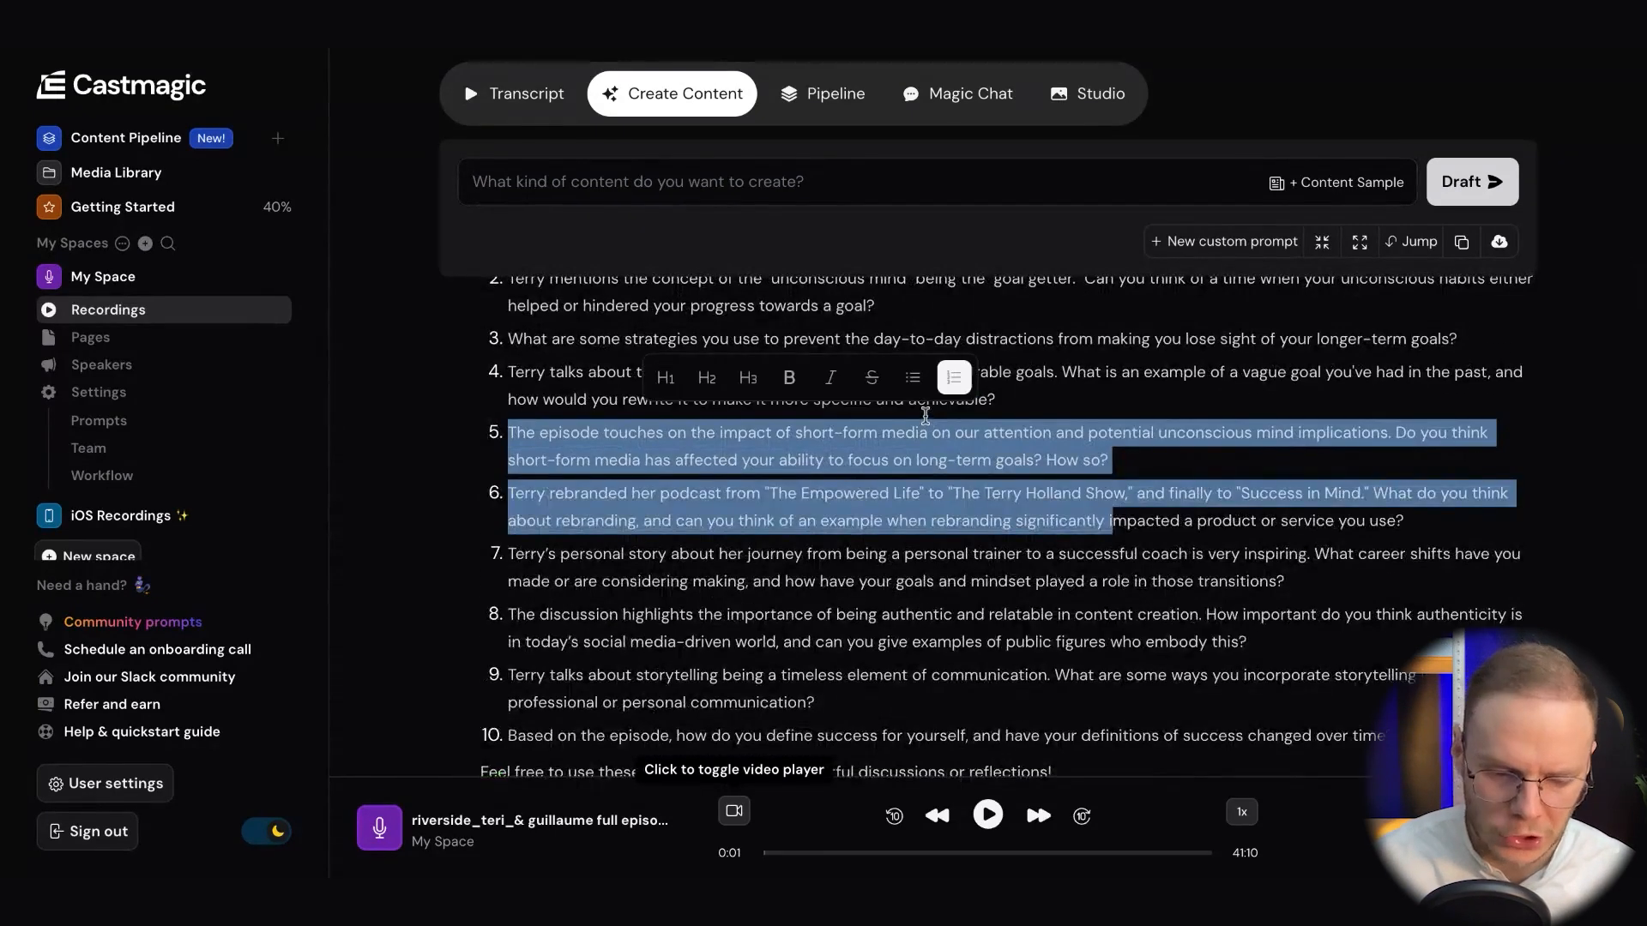
pyautogui.scroll(-5, 926, 415)
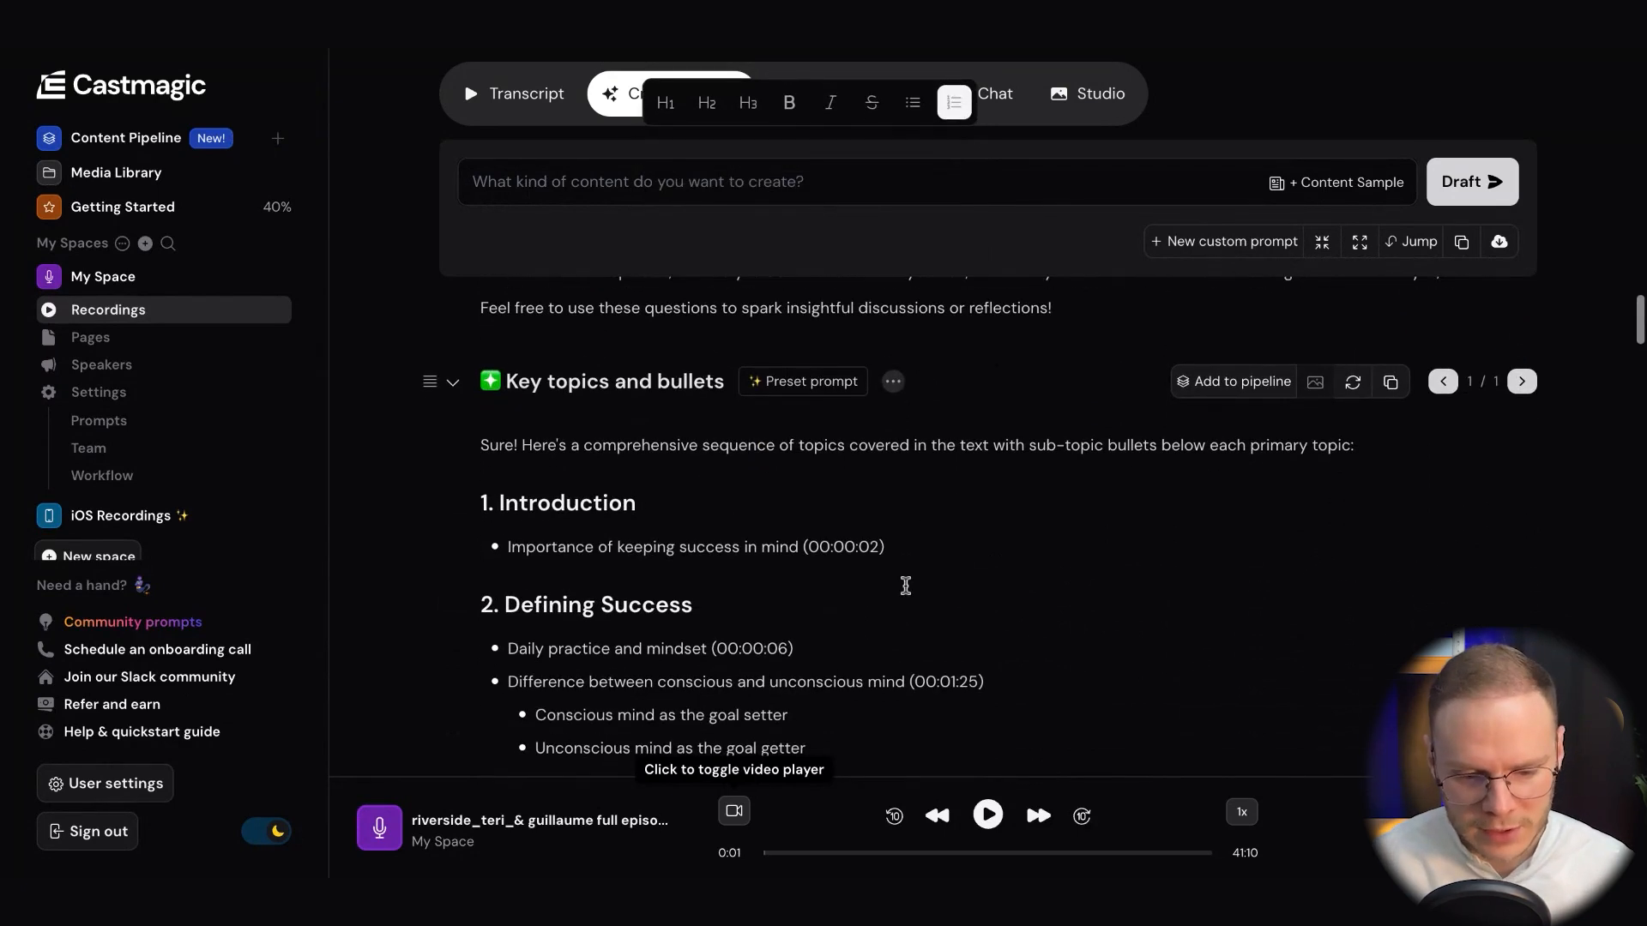
pyautogui.scroll(-1, 906, 586)
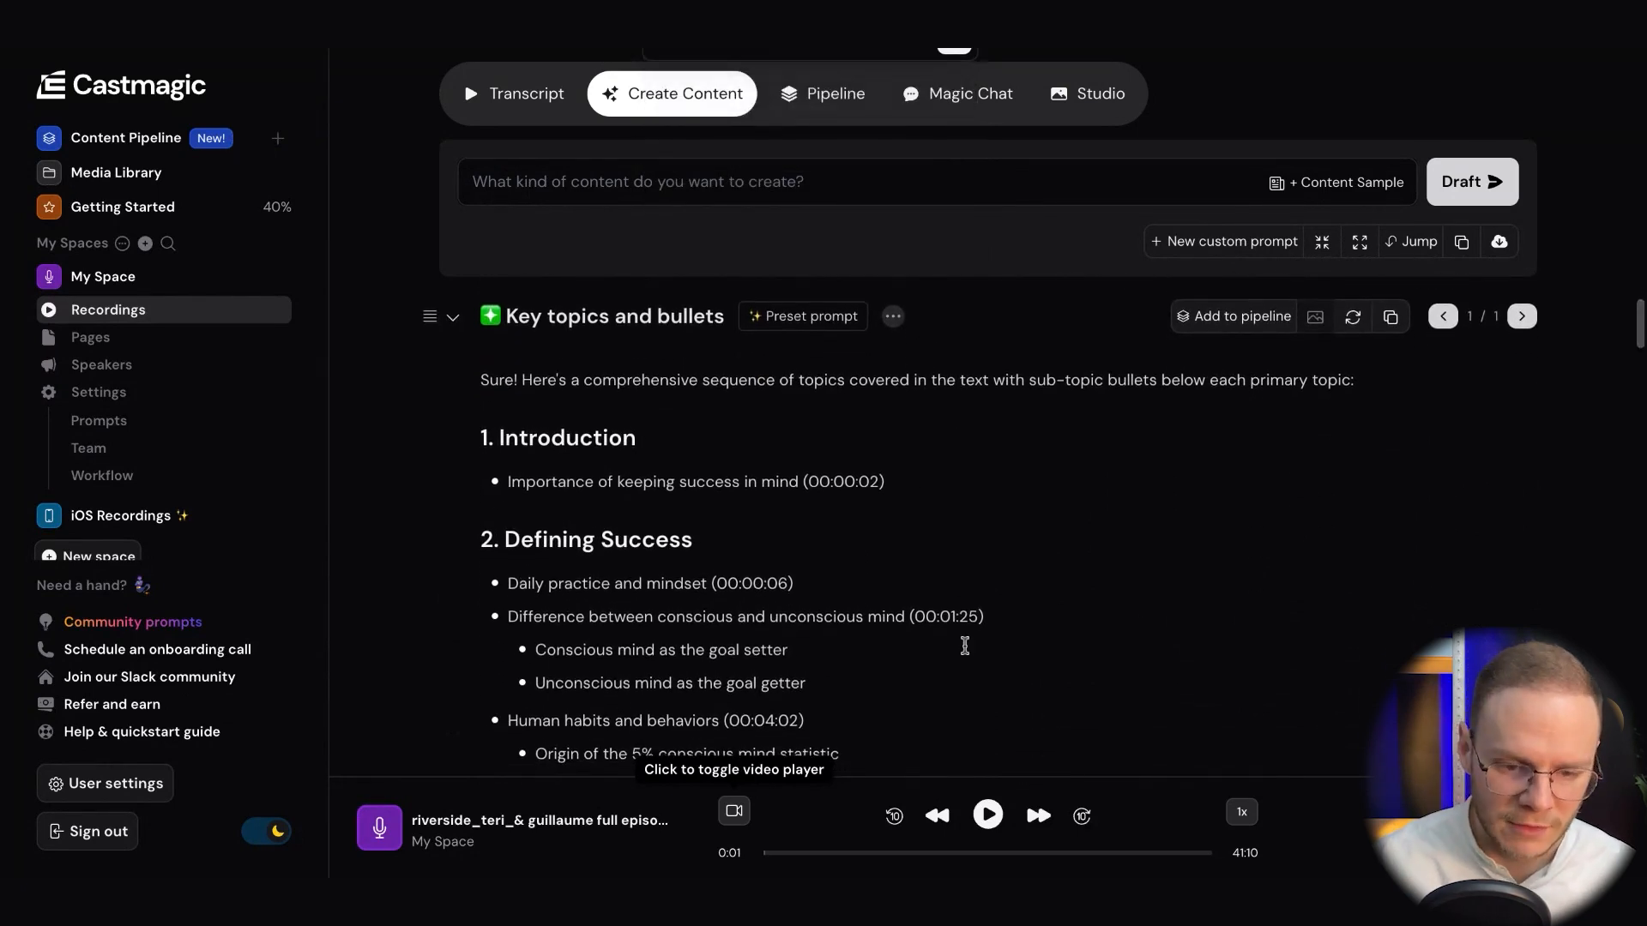
# Read through the Key topics and bullets outline, from the introduction to the closing resources topic
pyautogui.scroll(-2, 869, 549)
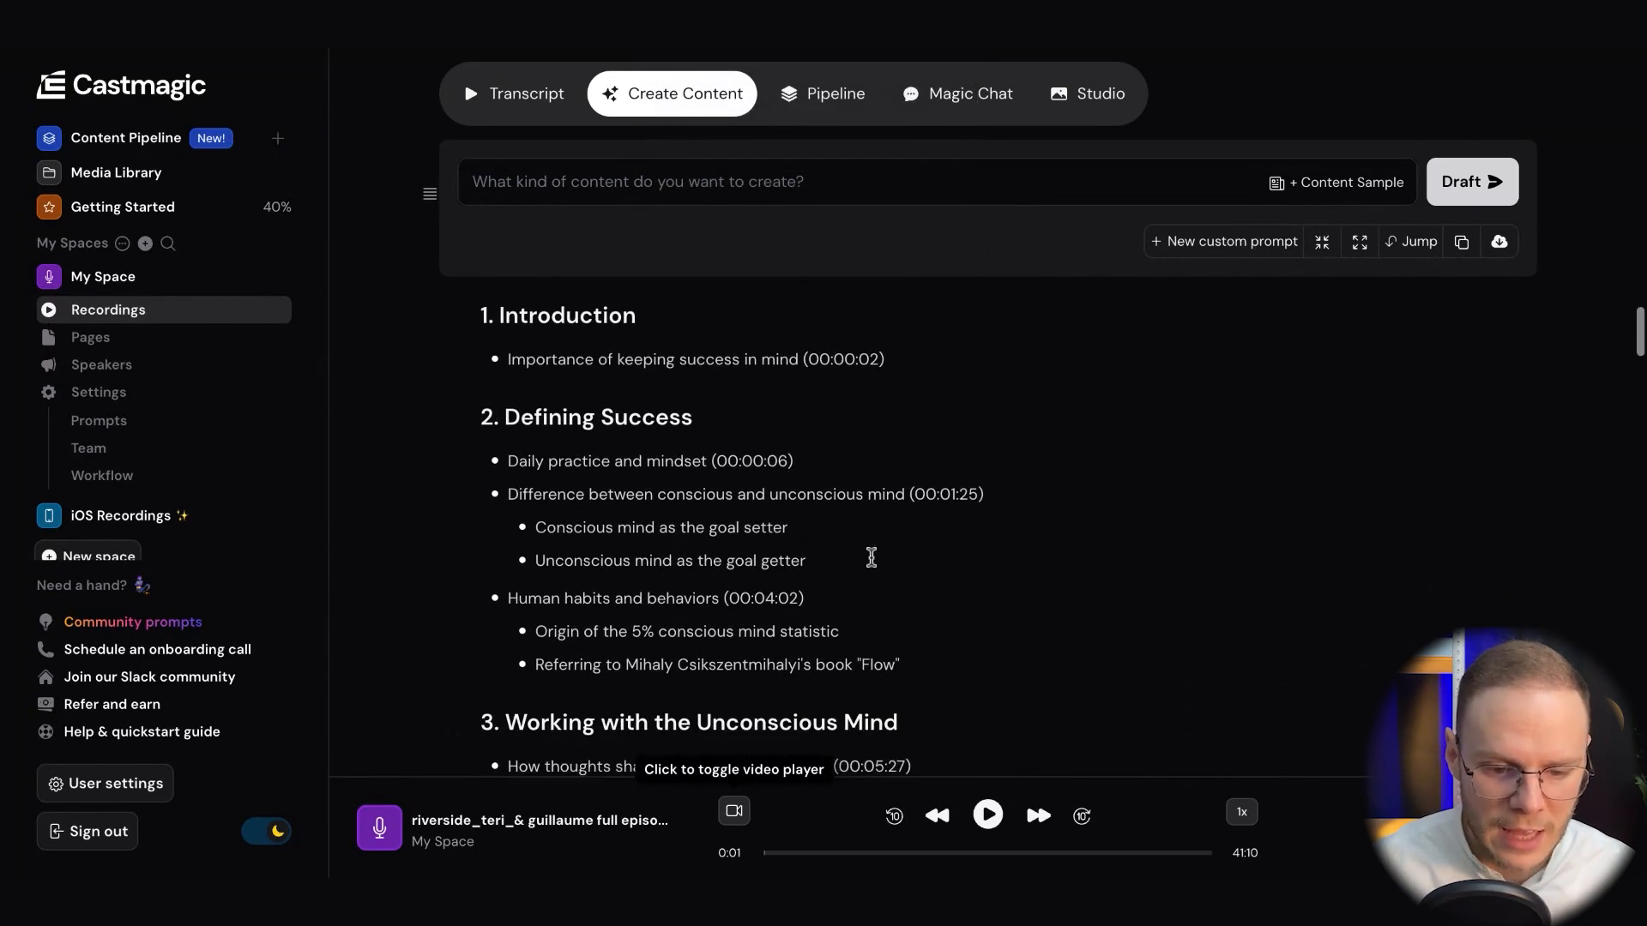
pyautogui.scroll(-1, 905, 508)
pyautogui.scroll(-3, 905, 510)
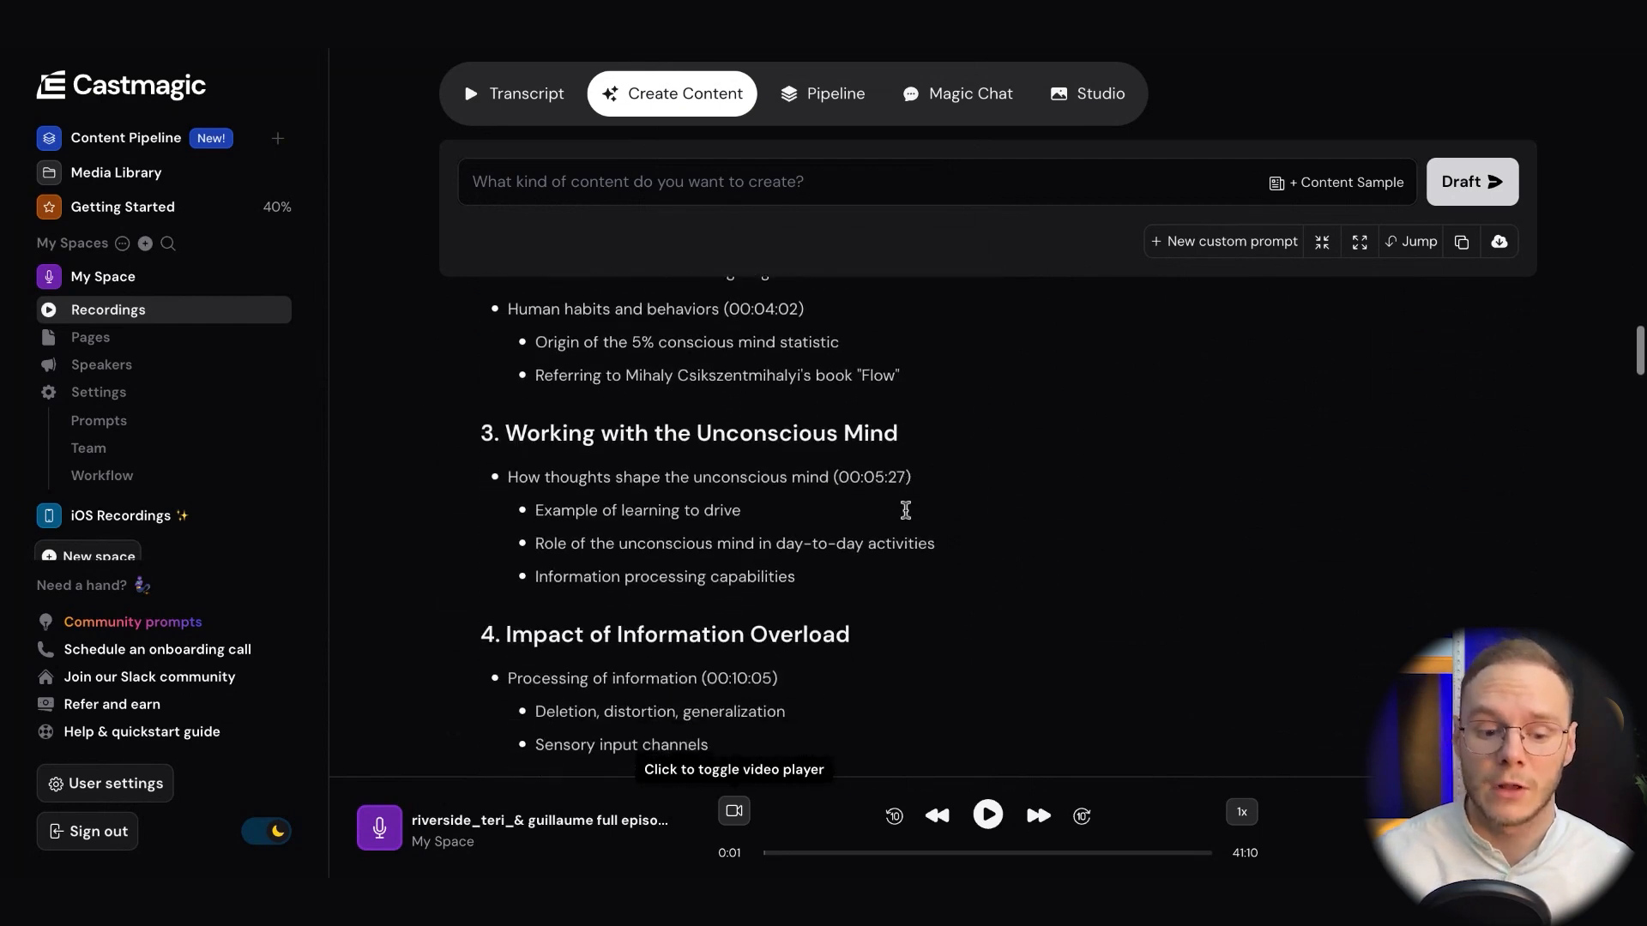
pyautogui.scroll(3, 816, 473)
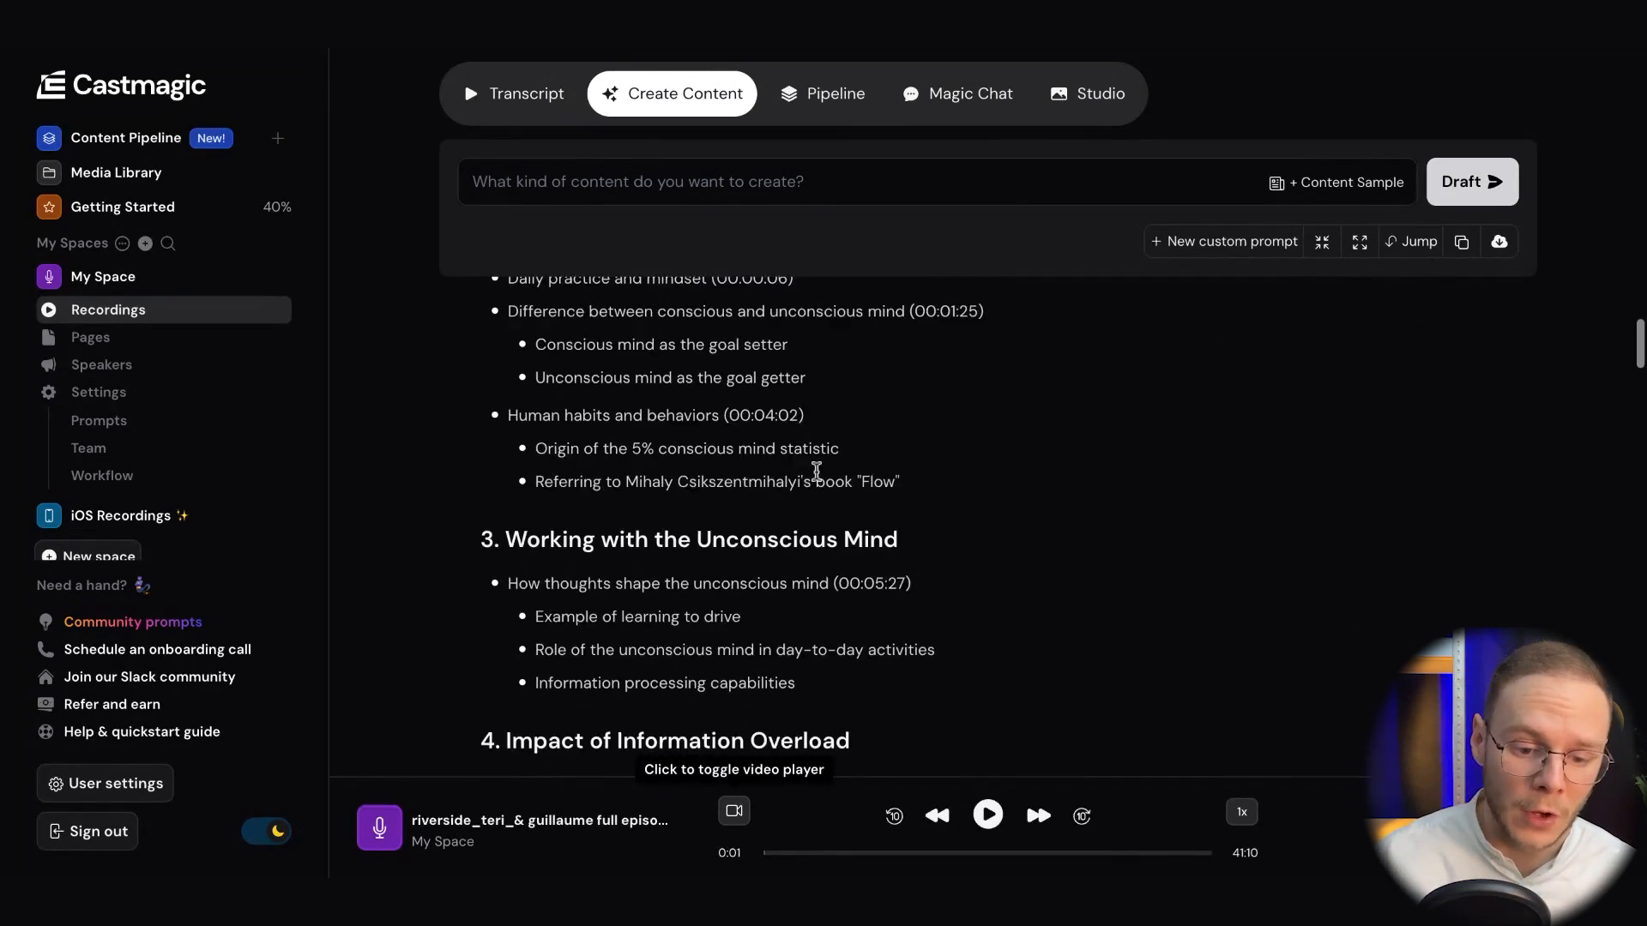
pyautogui.scroll(-3, 817, 472)
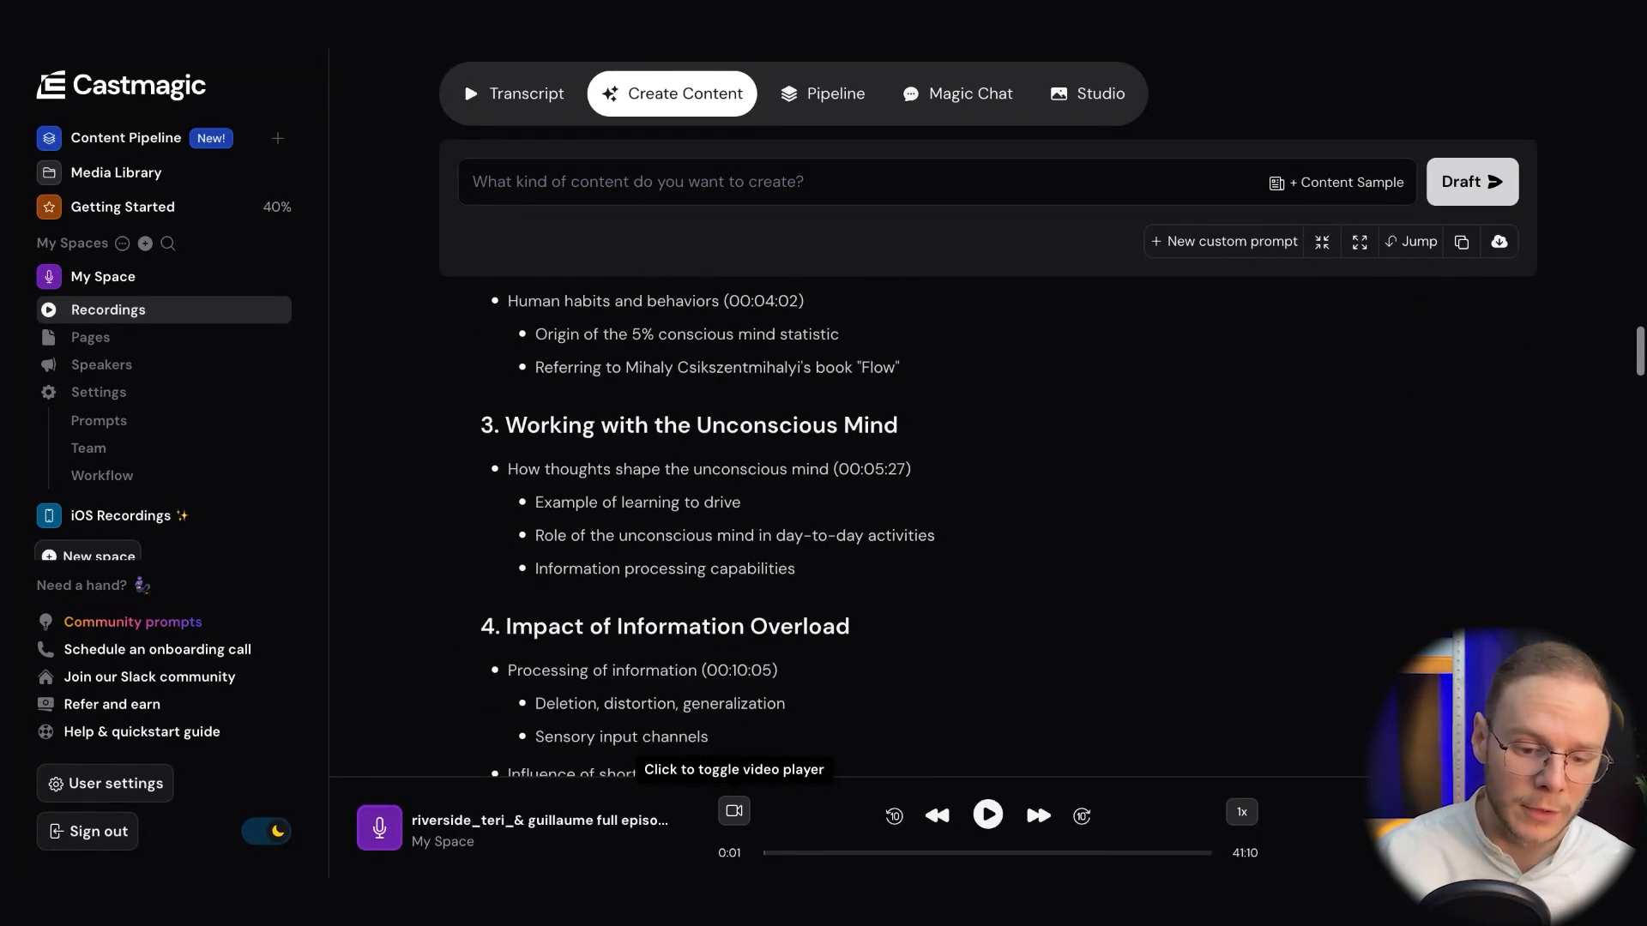
pyautogui.scroll(-4, 825, 553)
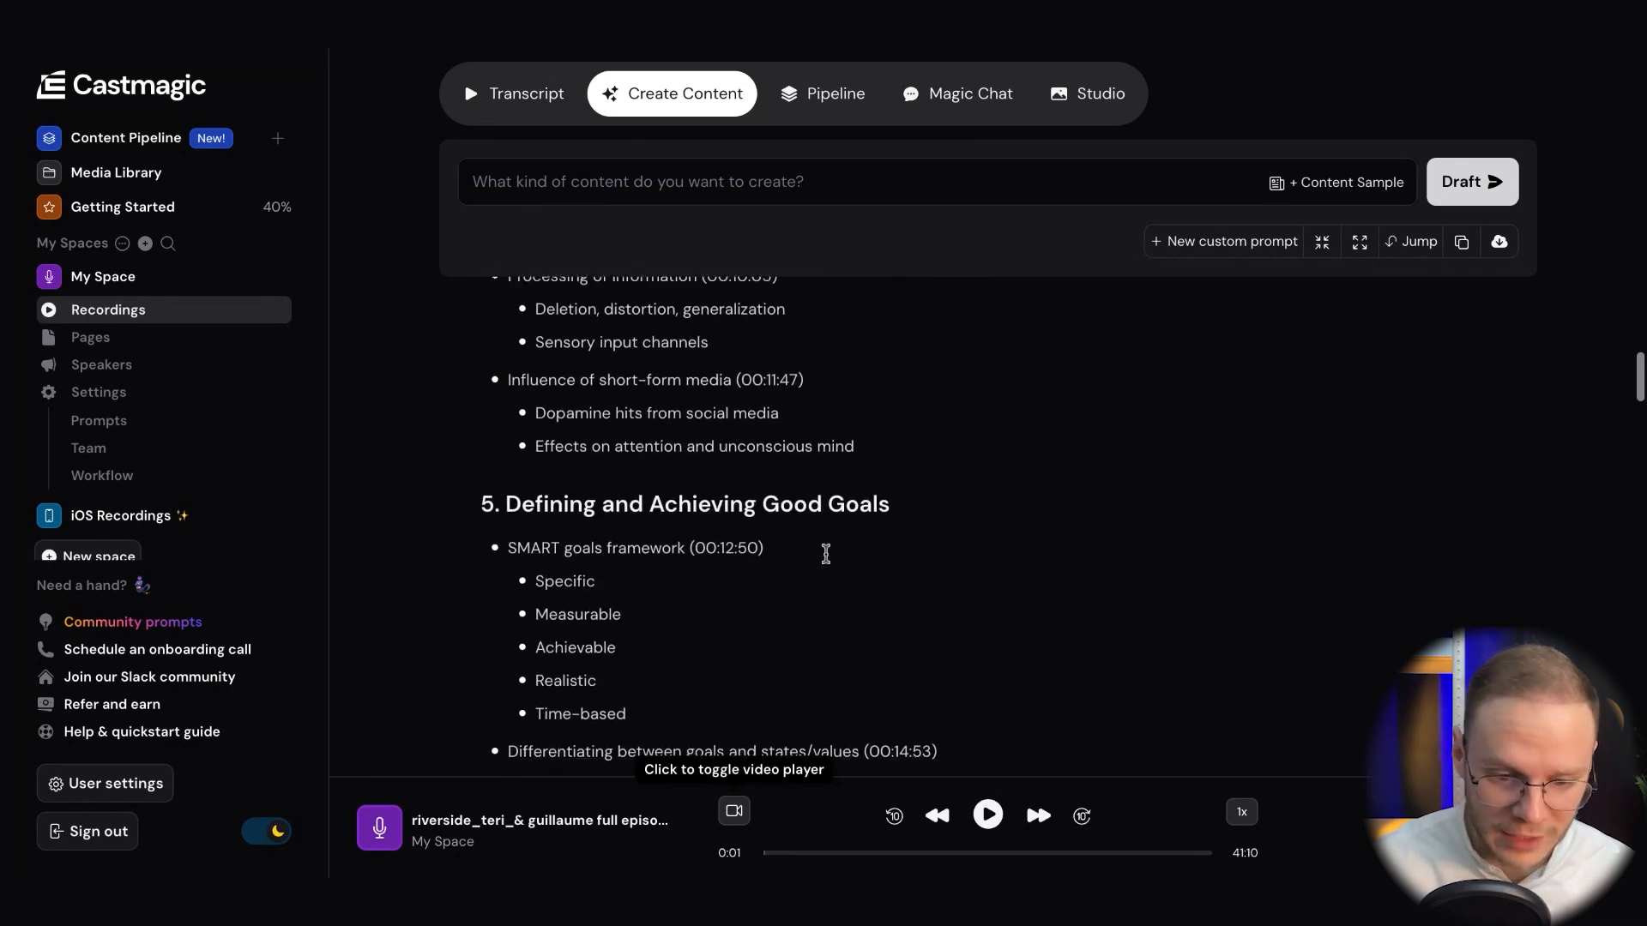
pyautogui.scroll(1, 824, 555)
pyautogui.scroll(-2, 875, 570)
pyautogui.scroll(-20, 878, 570)
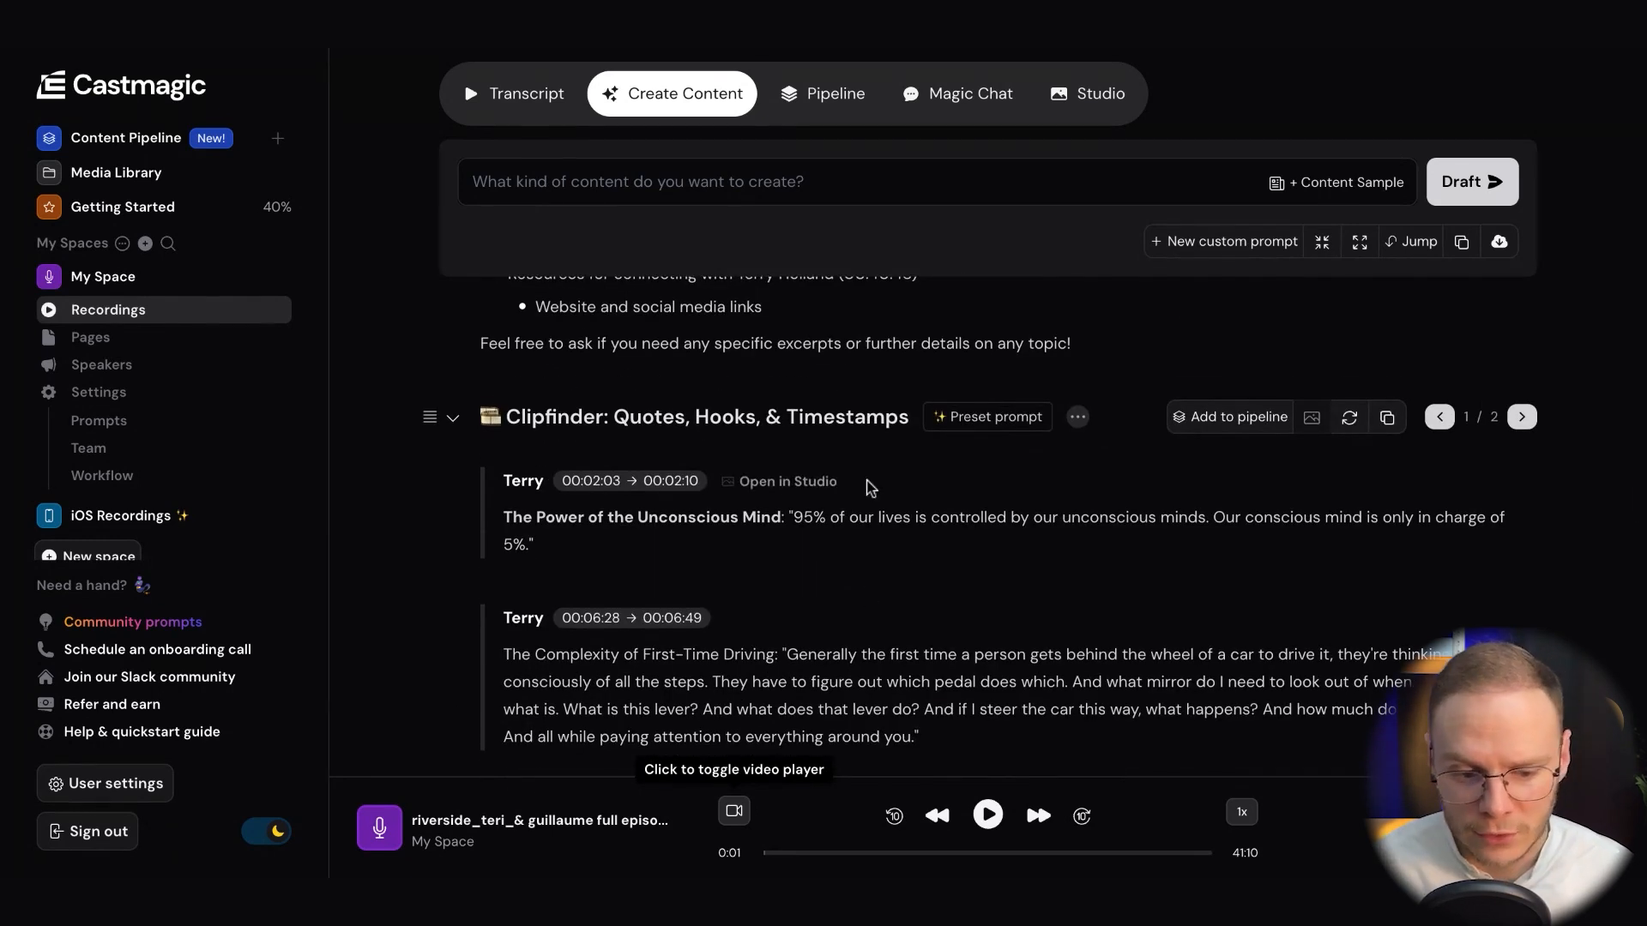
# Review the Clipfinder quotes and hooks together with their timestamp ranges
pyautogui.scroll(-2, 994, 653)
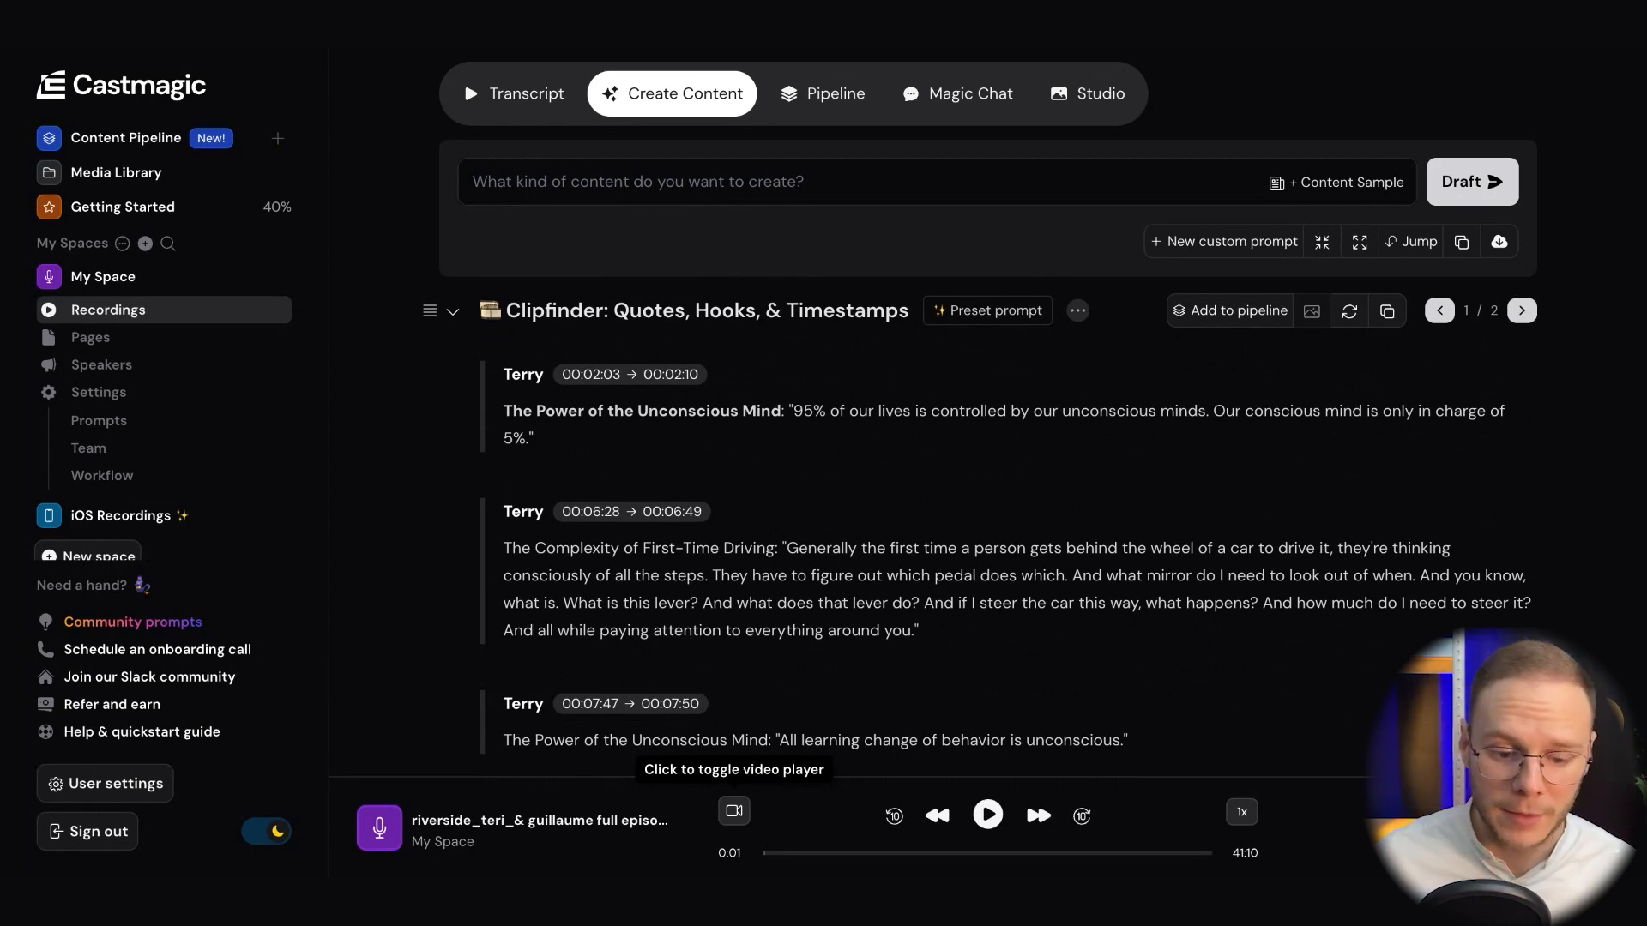
pyautogui.scroll(-4, 1134, 532)
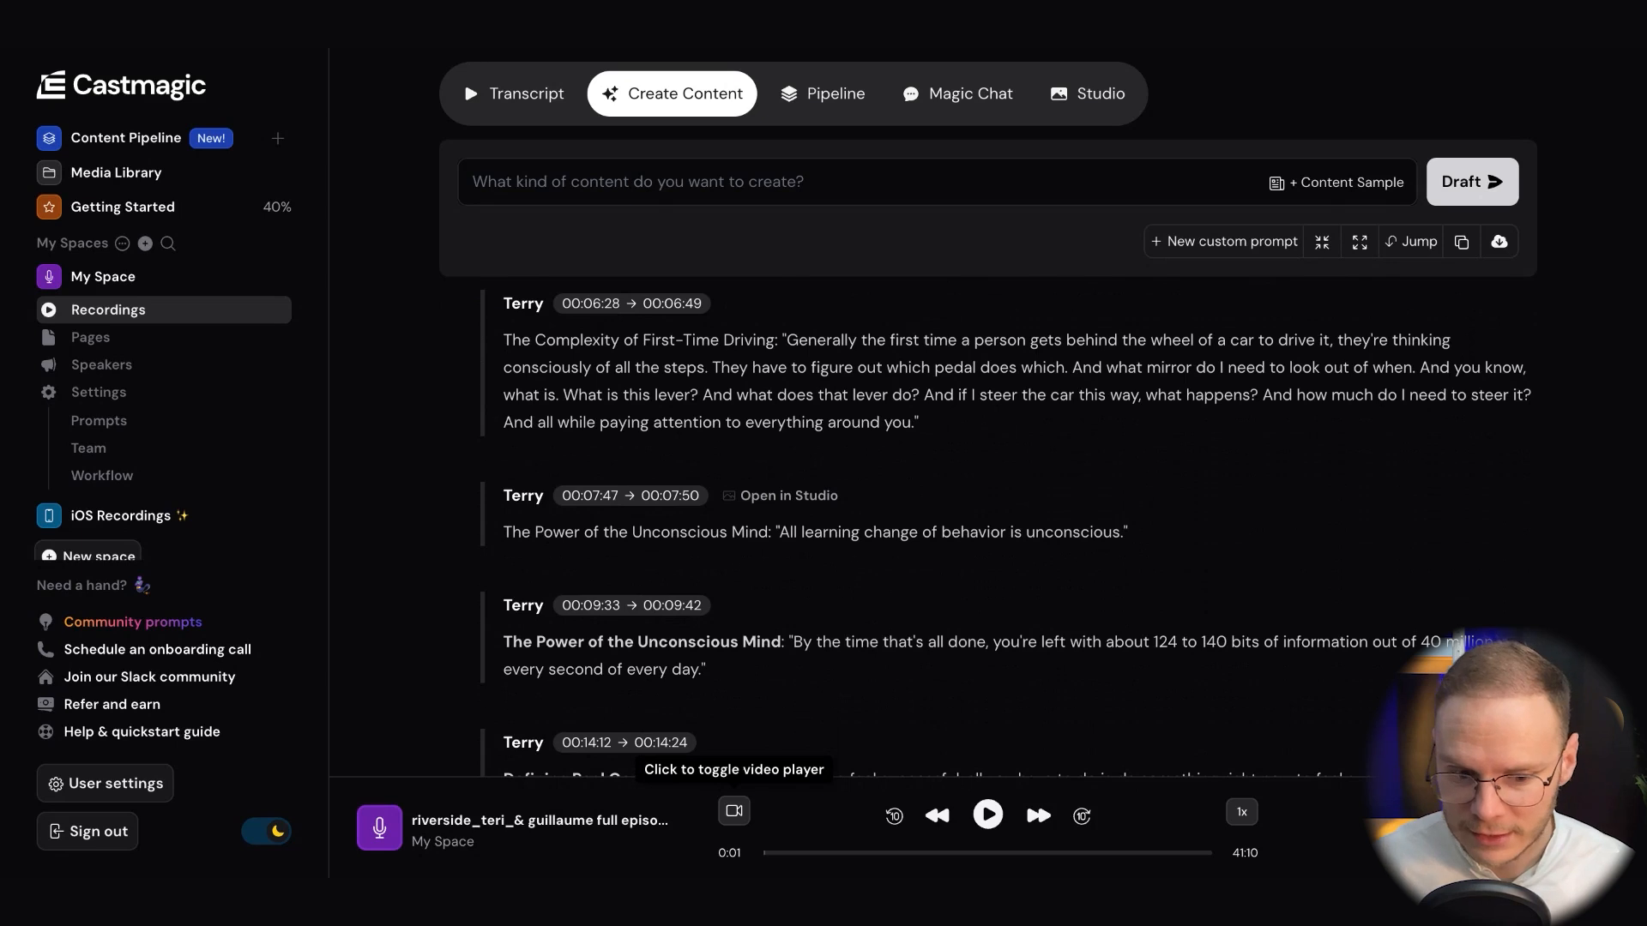
pyautogui.scroll(-12, 1134, 531)
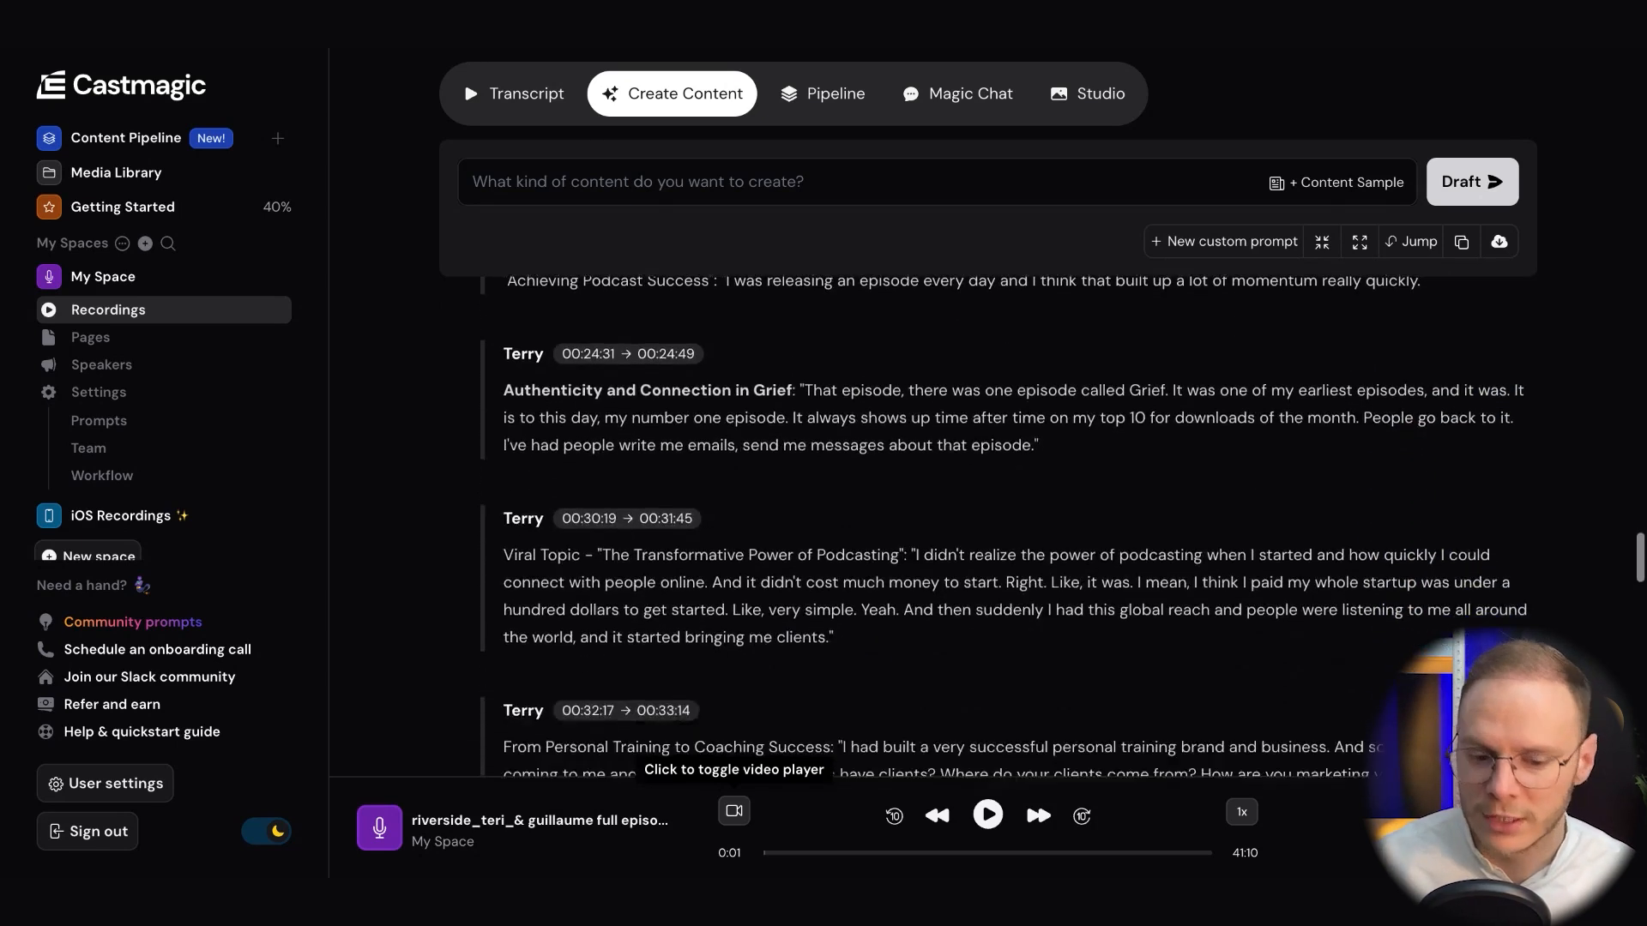
pyautogui.scroll(-9, 1164, 547)
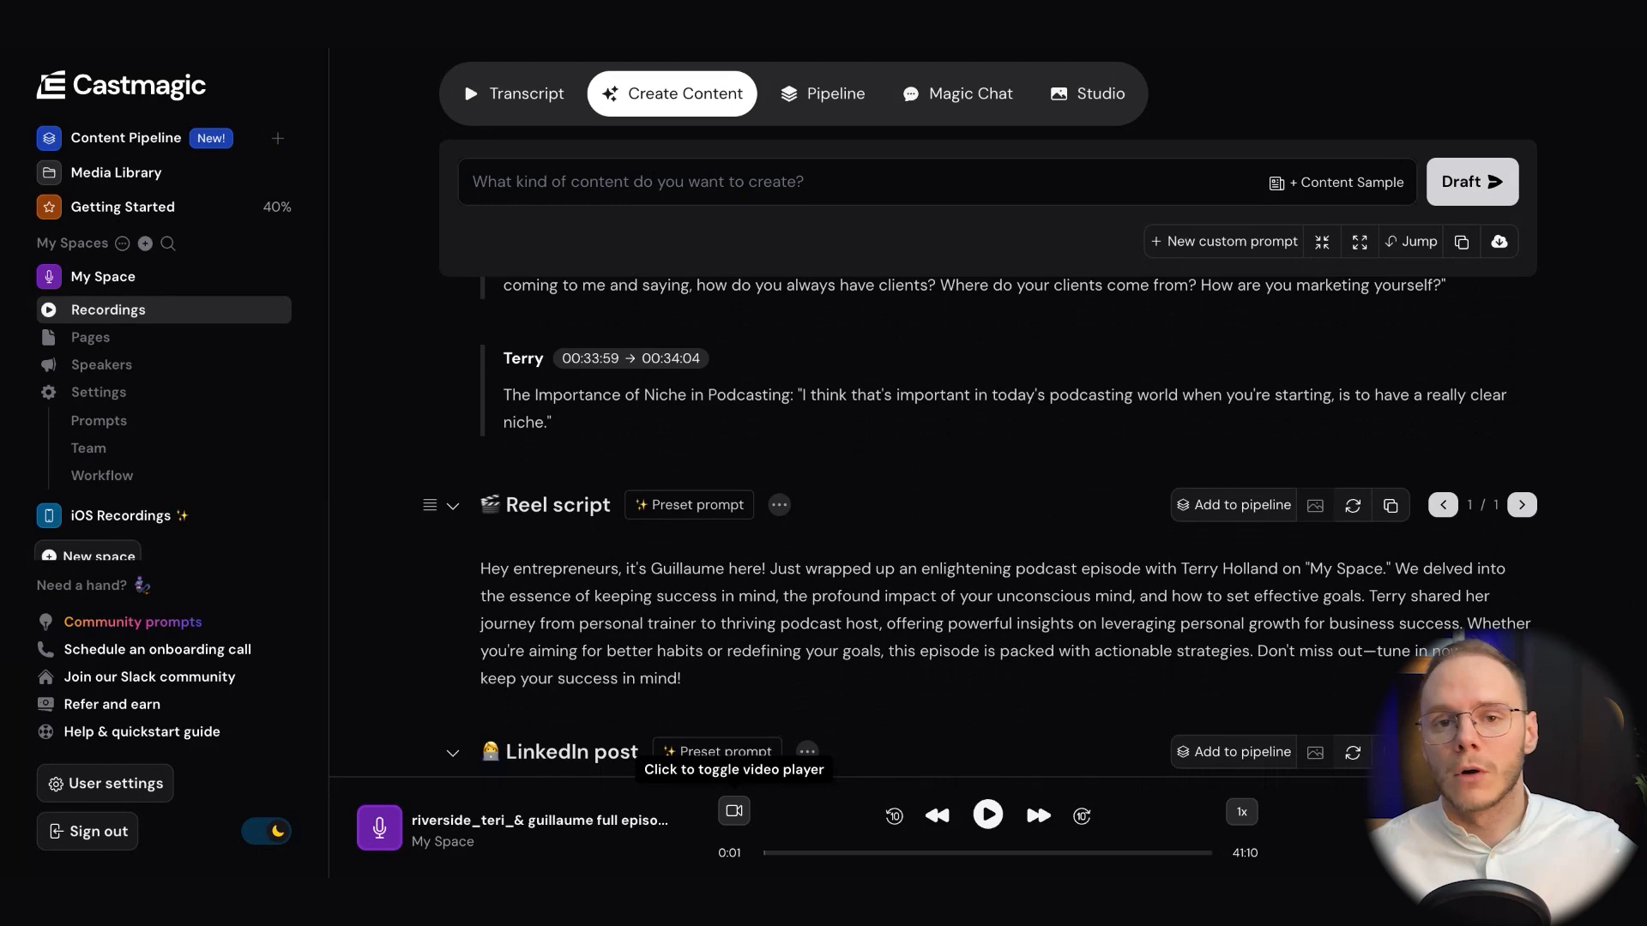
# Read the generated Reel script for promoting the episode
pyautogui.scroll(-1, 1162, 551)
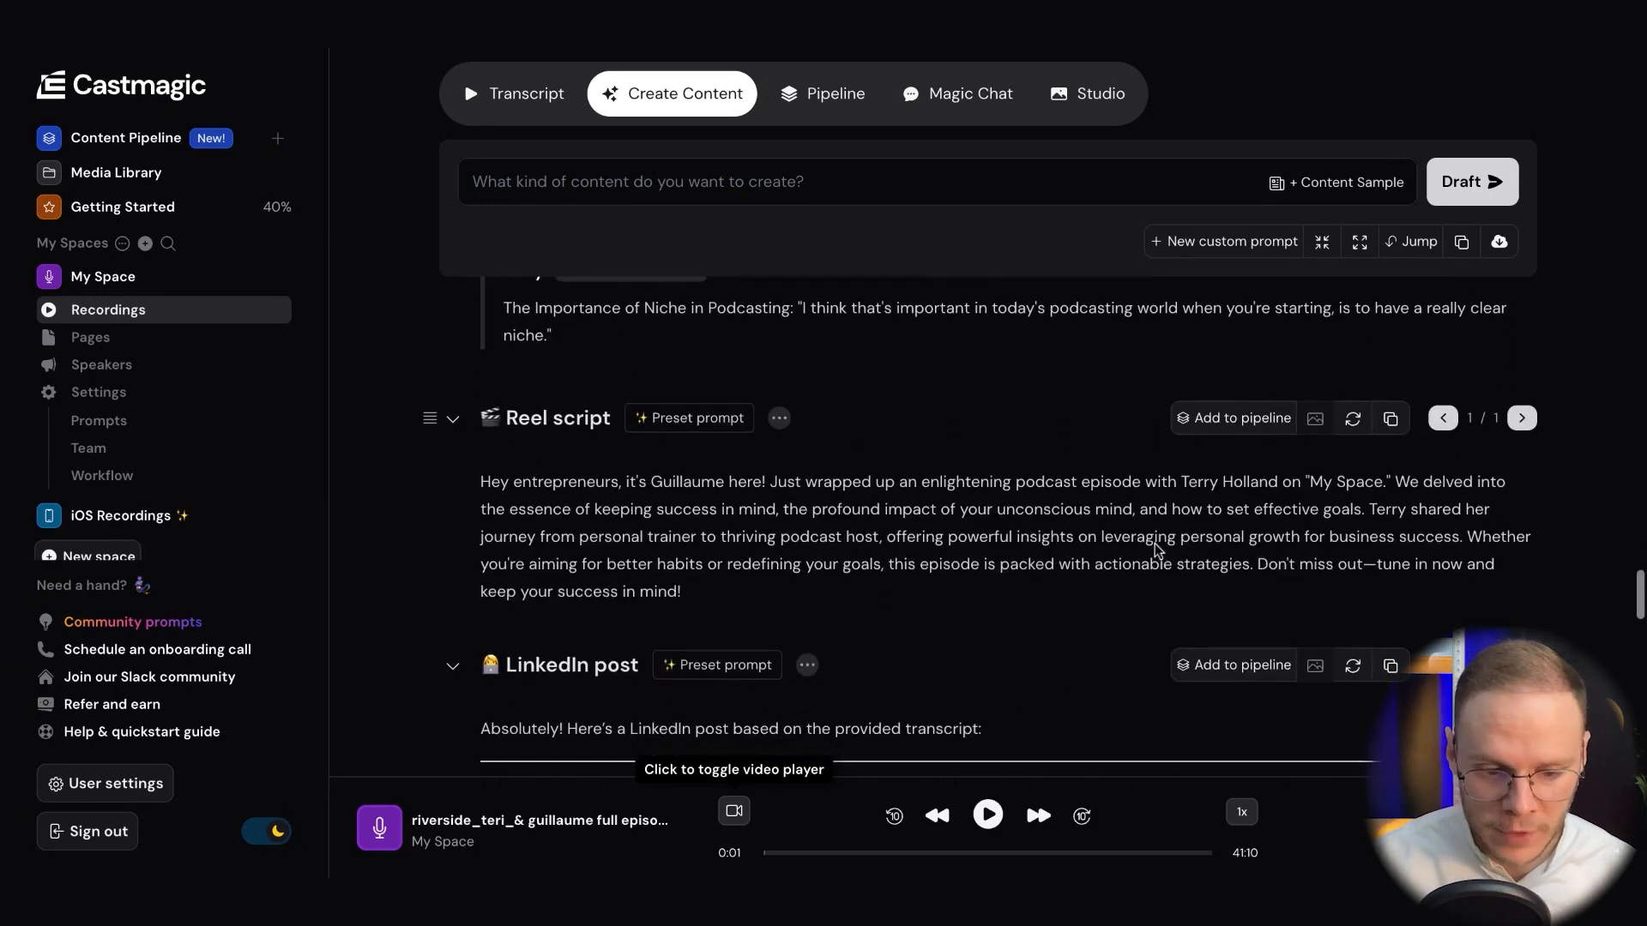
pyautogui.scroll(-1, 943, 551)
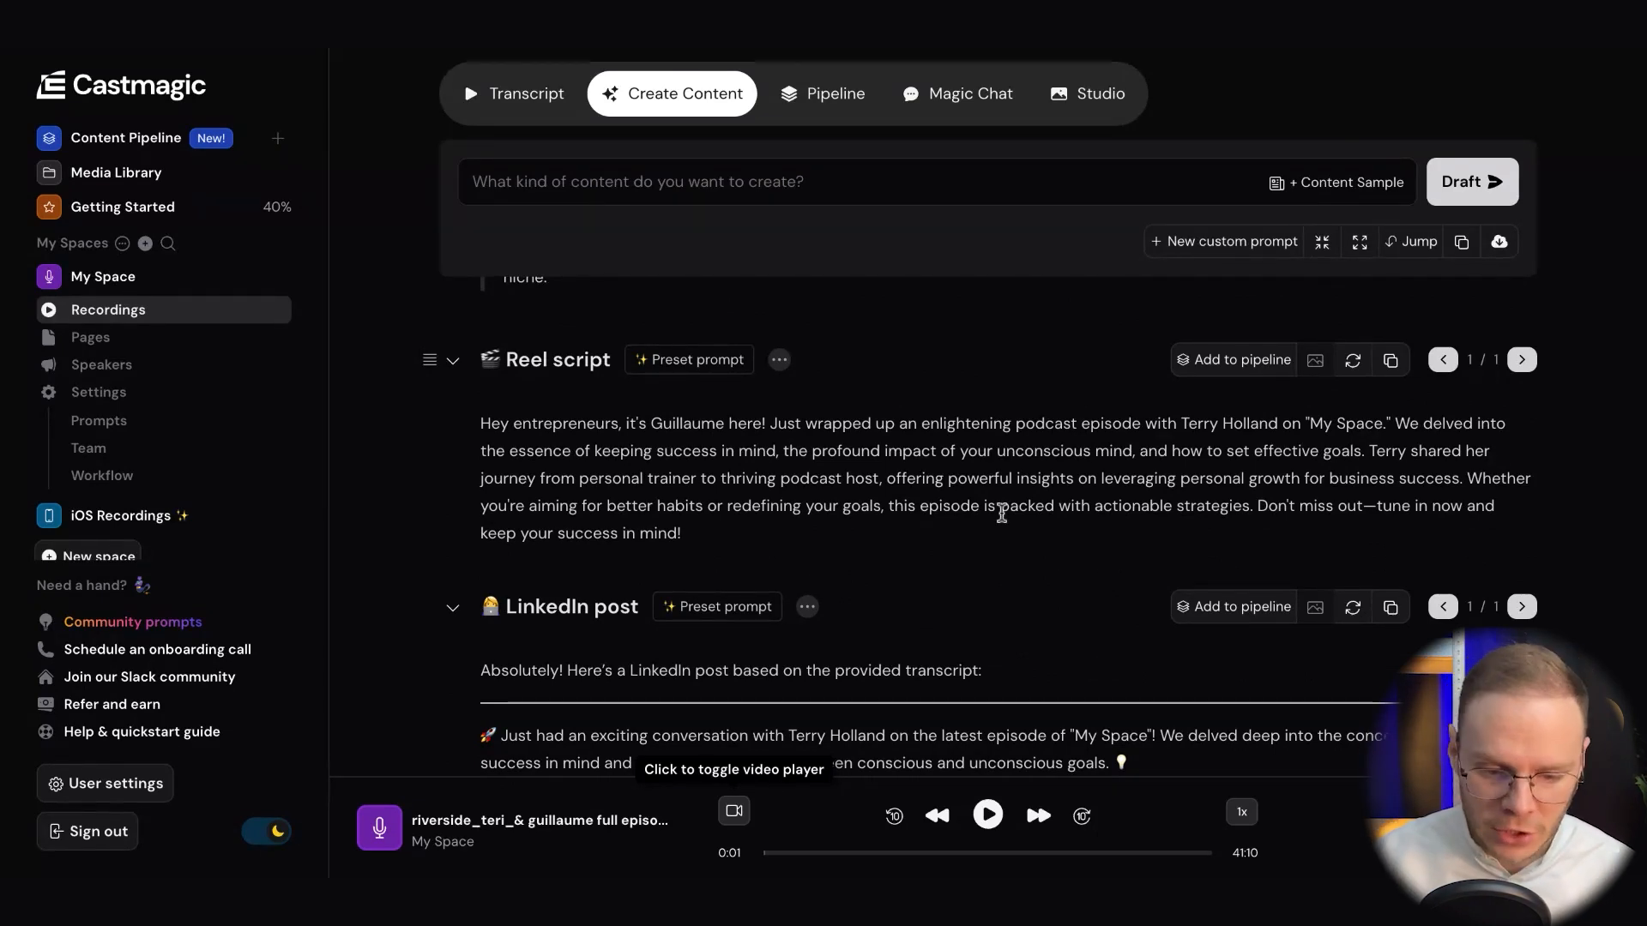
pyautogui.scroll(-2, 1001, 512)
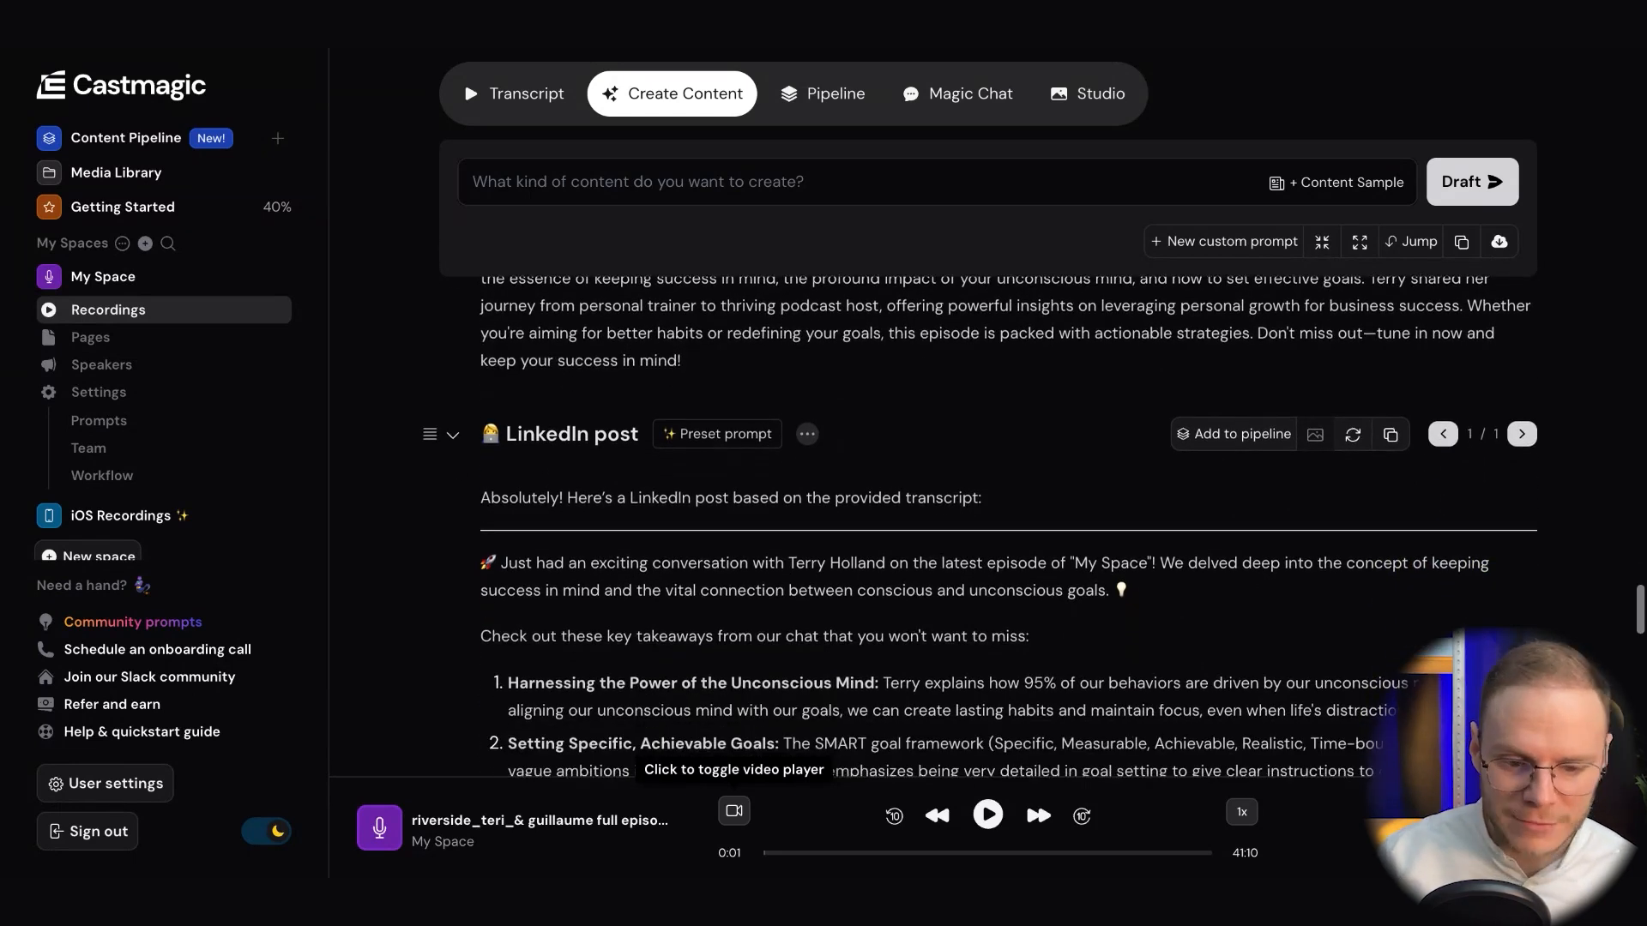
# Examine the generated LinkedIn post, highlighting its opening lines through the start of the first takeaway
pyautogui.scroll(-2, 981, 515)
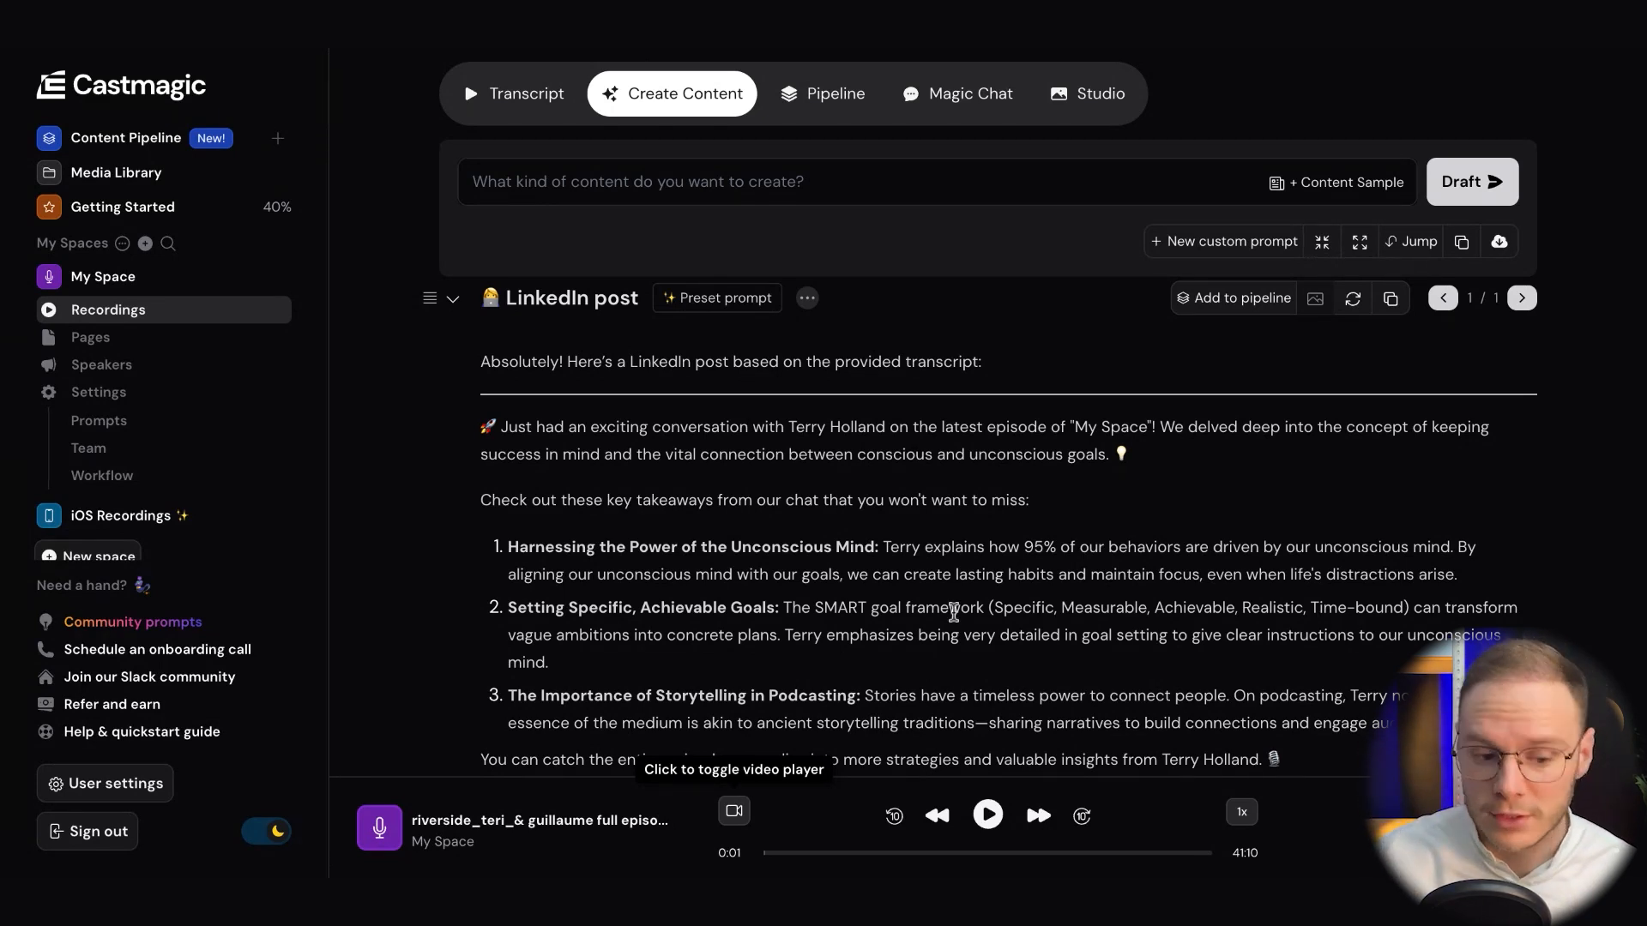
pyautogui.scroll(-4, 953, 612)
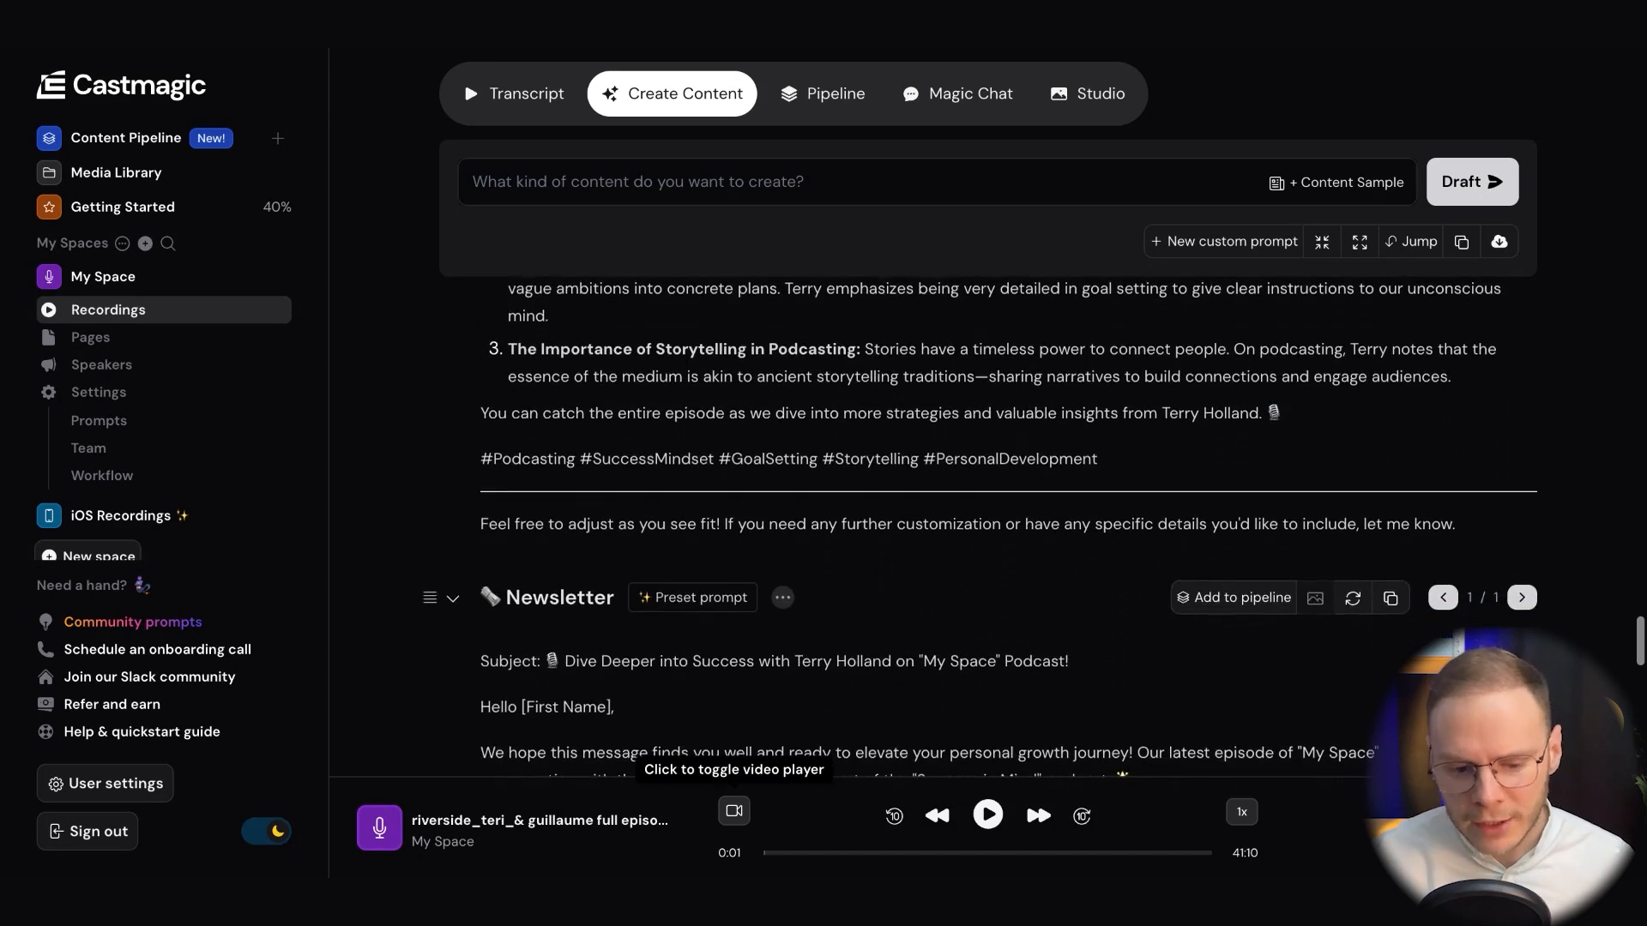
pyautogui.scroll(2, 1009, 621)
pyautogui.scroll(2, 1008, 621)
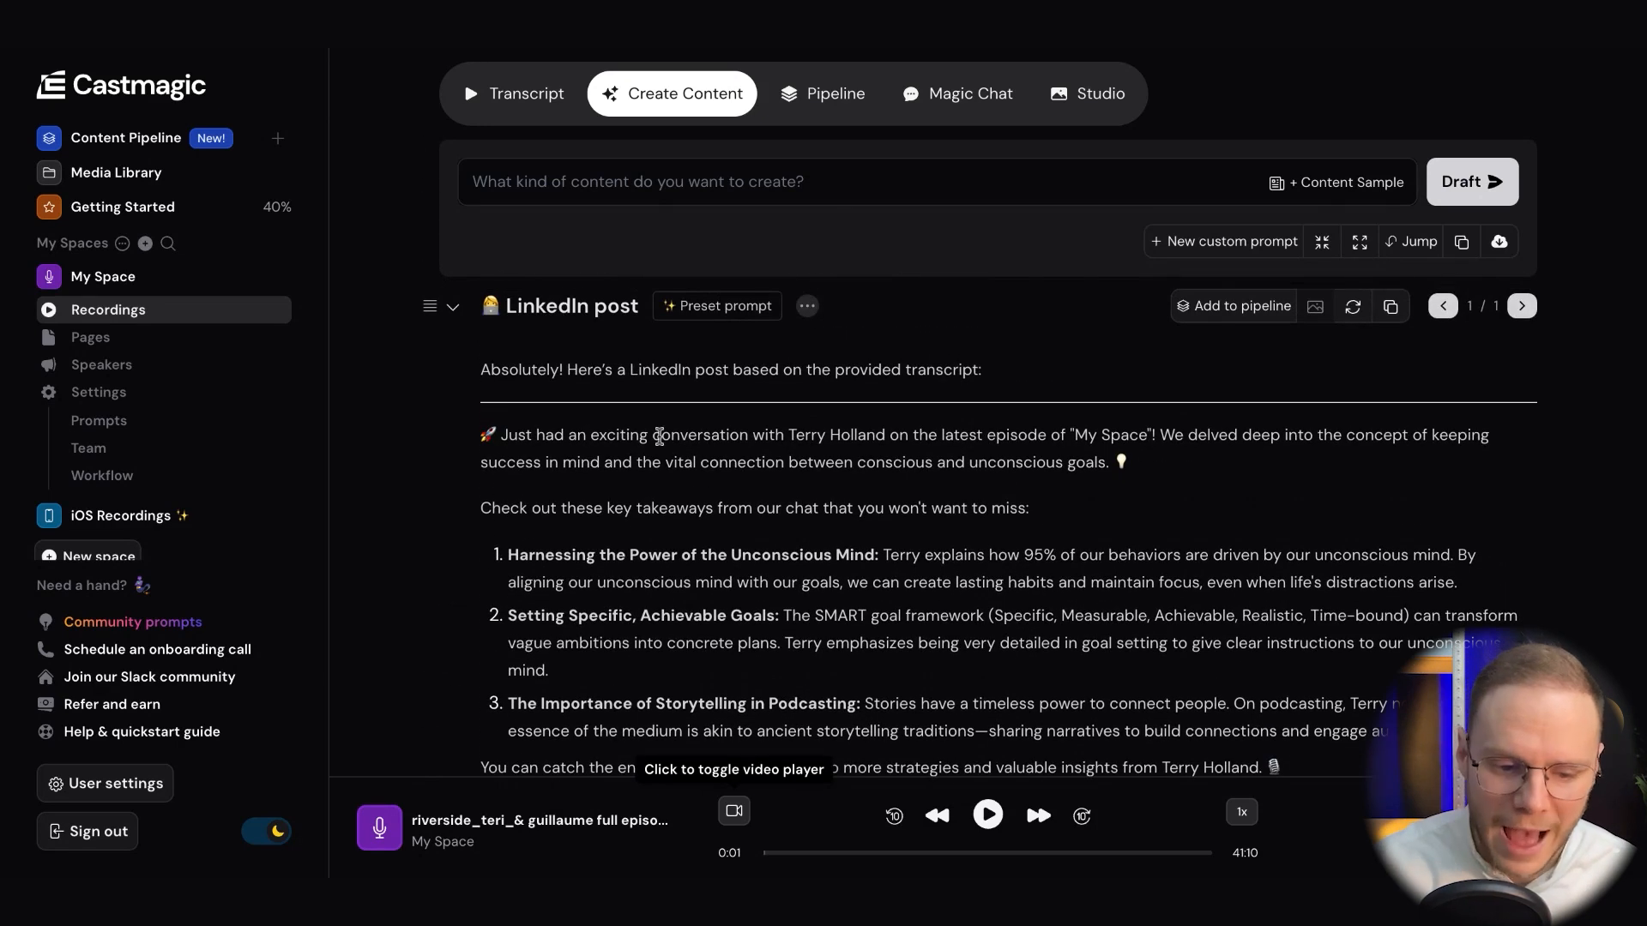
pyautogui.moveTo(505, 378); pyautogui.dragTo(852, 549)
pyautogui.scroll(-1, 853, 543)
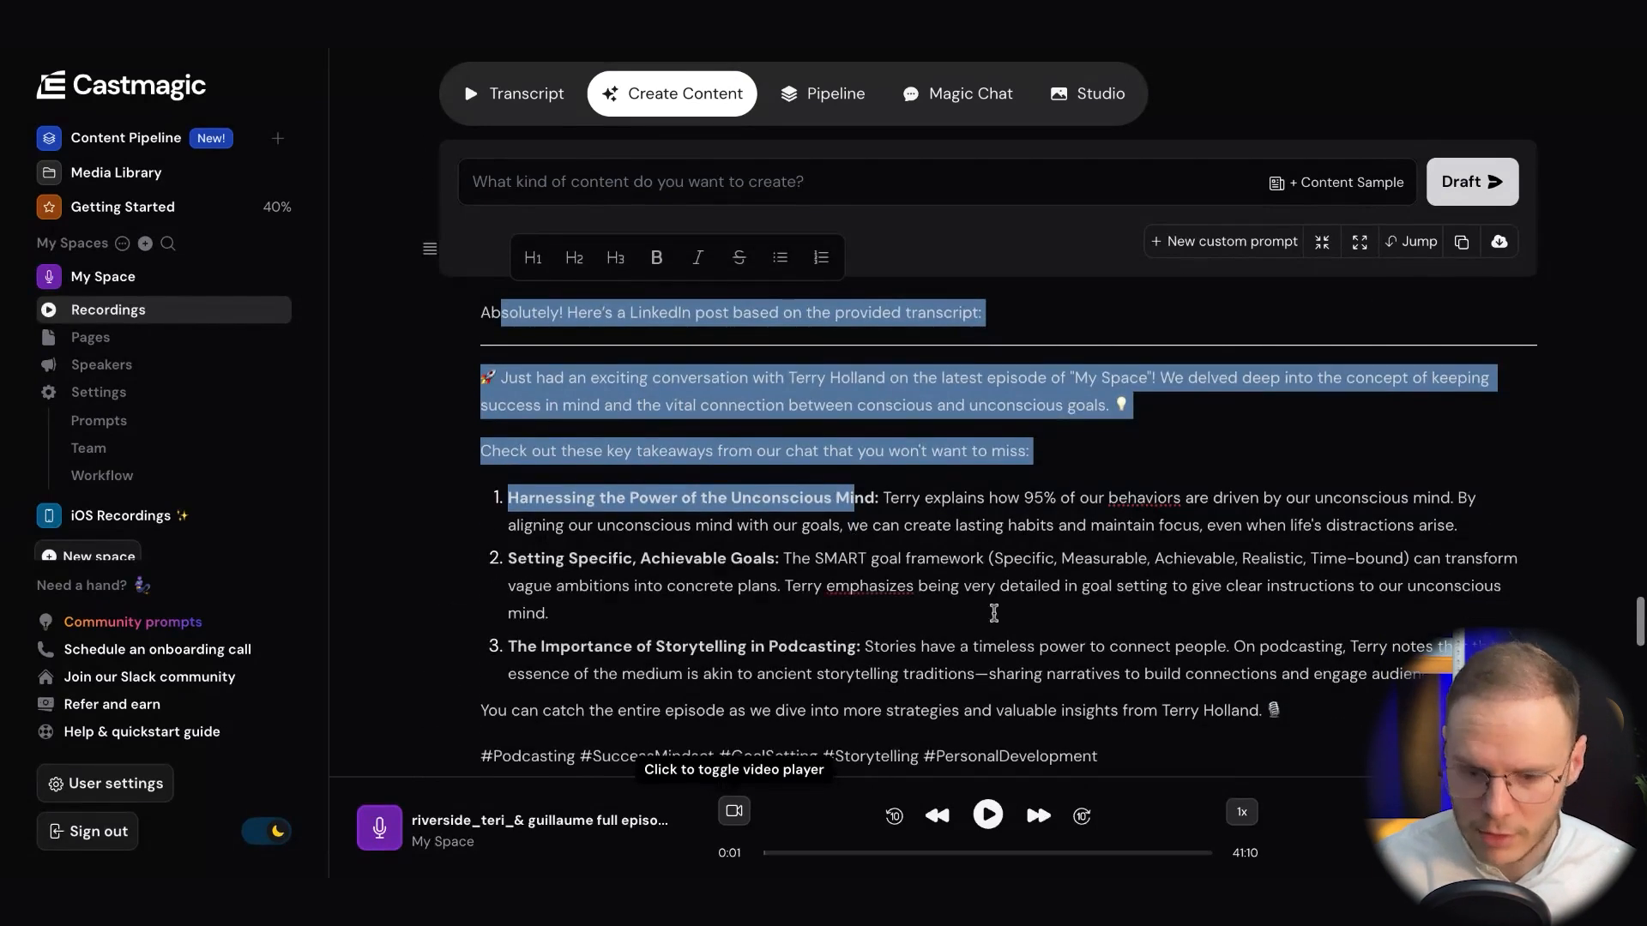
pyautogui.scroll(-1, 994, 612)
pyautogui.scroll(-2, 1043, 550)
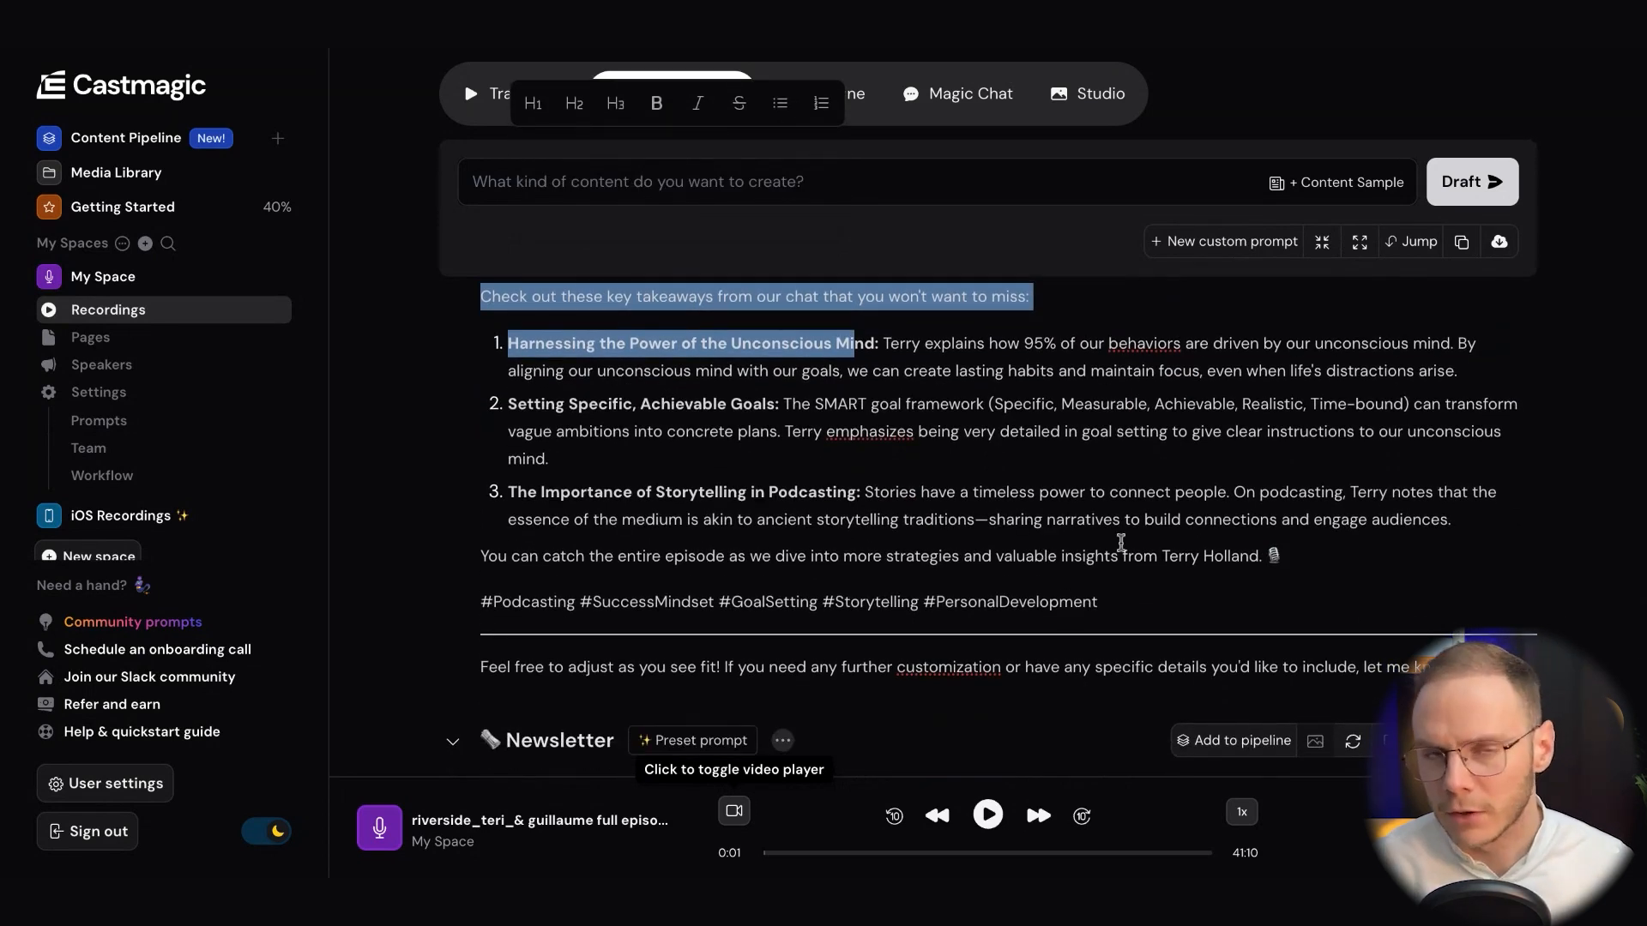
pyautogui.scroll(-2, 1122, 542)
pyautogui.scroll(3, 1122, 422)
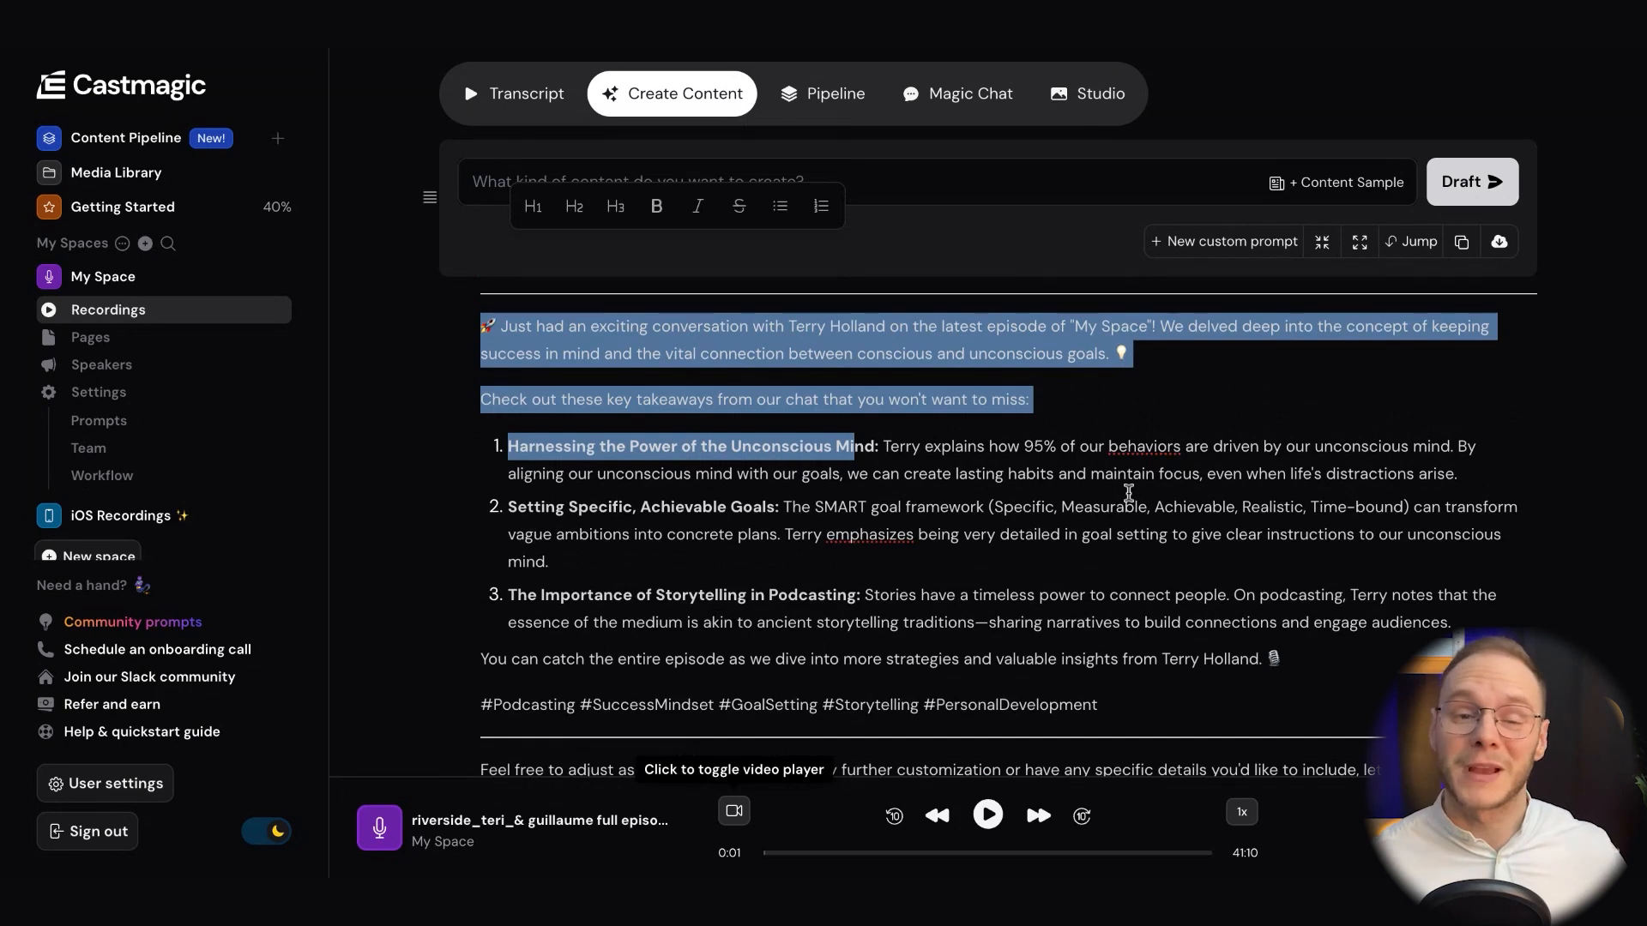
pyautogui.scroll(-4, 1080, 506)
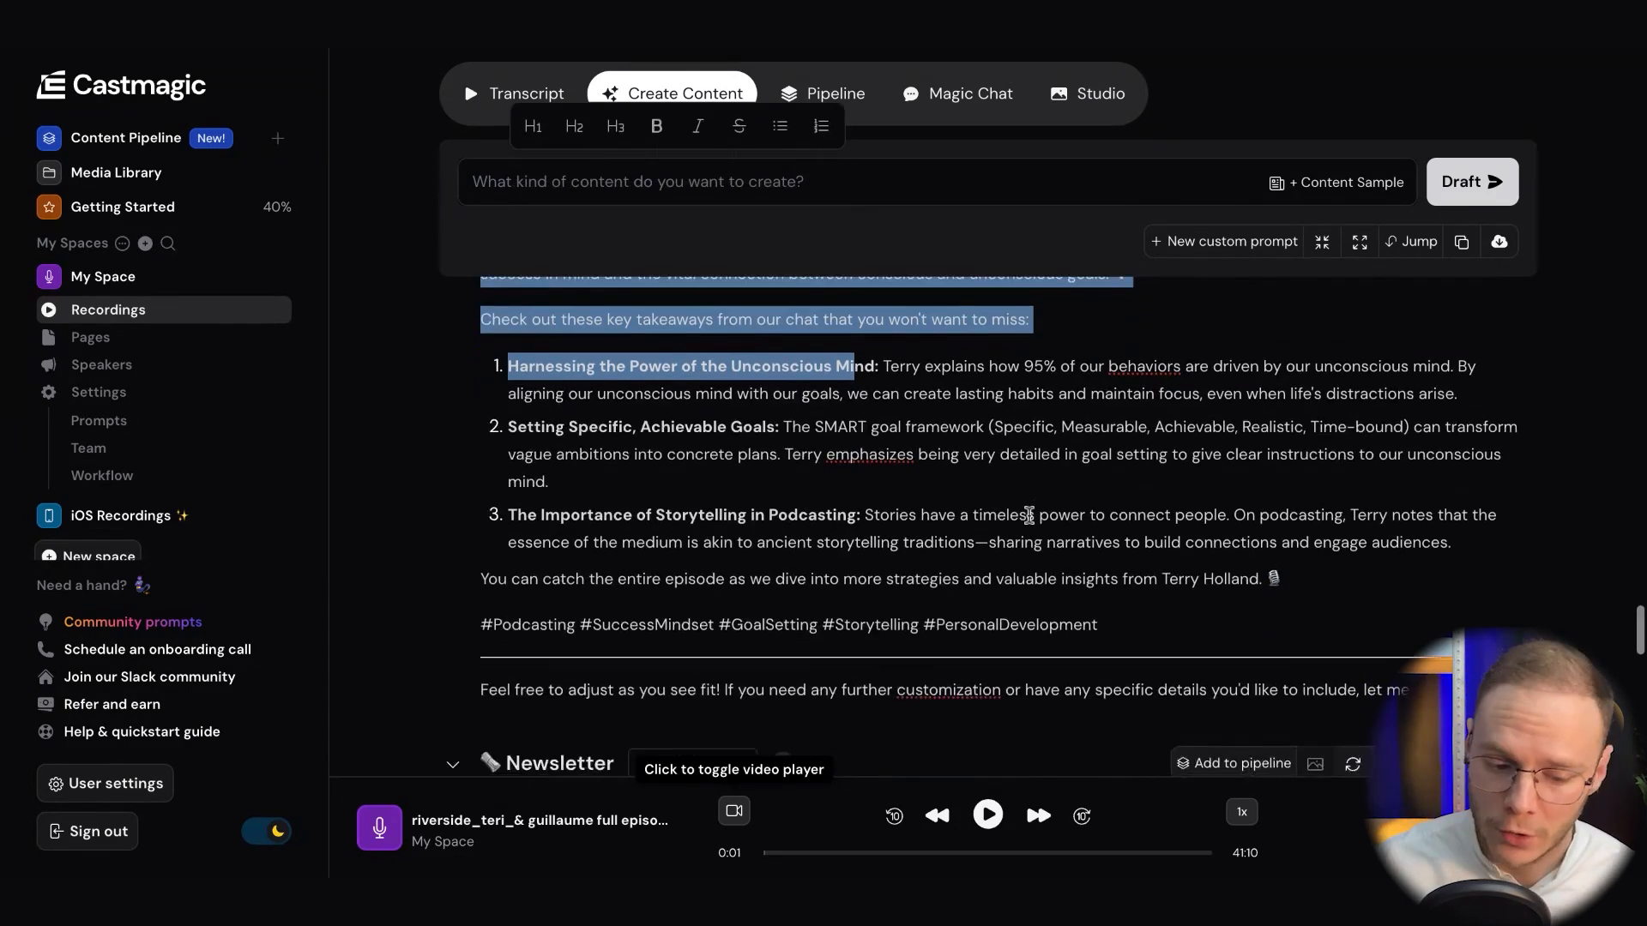
# Read through the generated newsletter, including its key takeaways, episode highlights and closing sections
pyautogui.scroll(-8, 1029, 515)
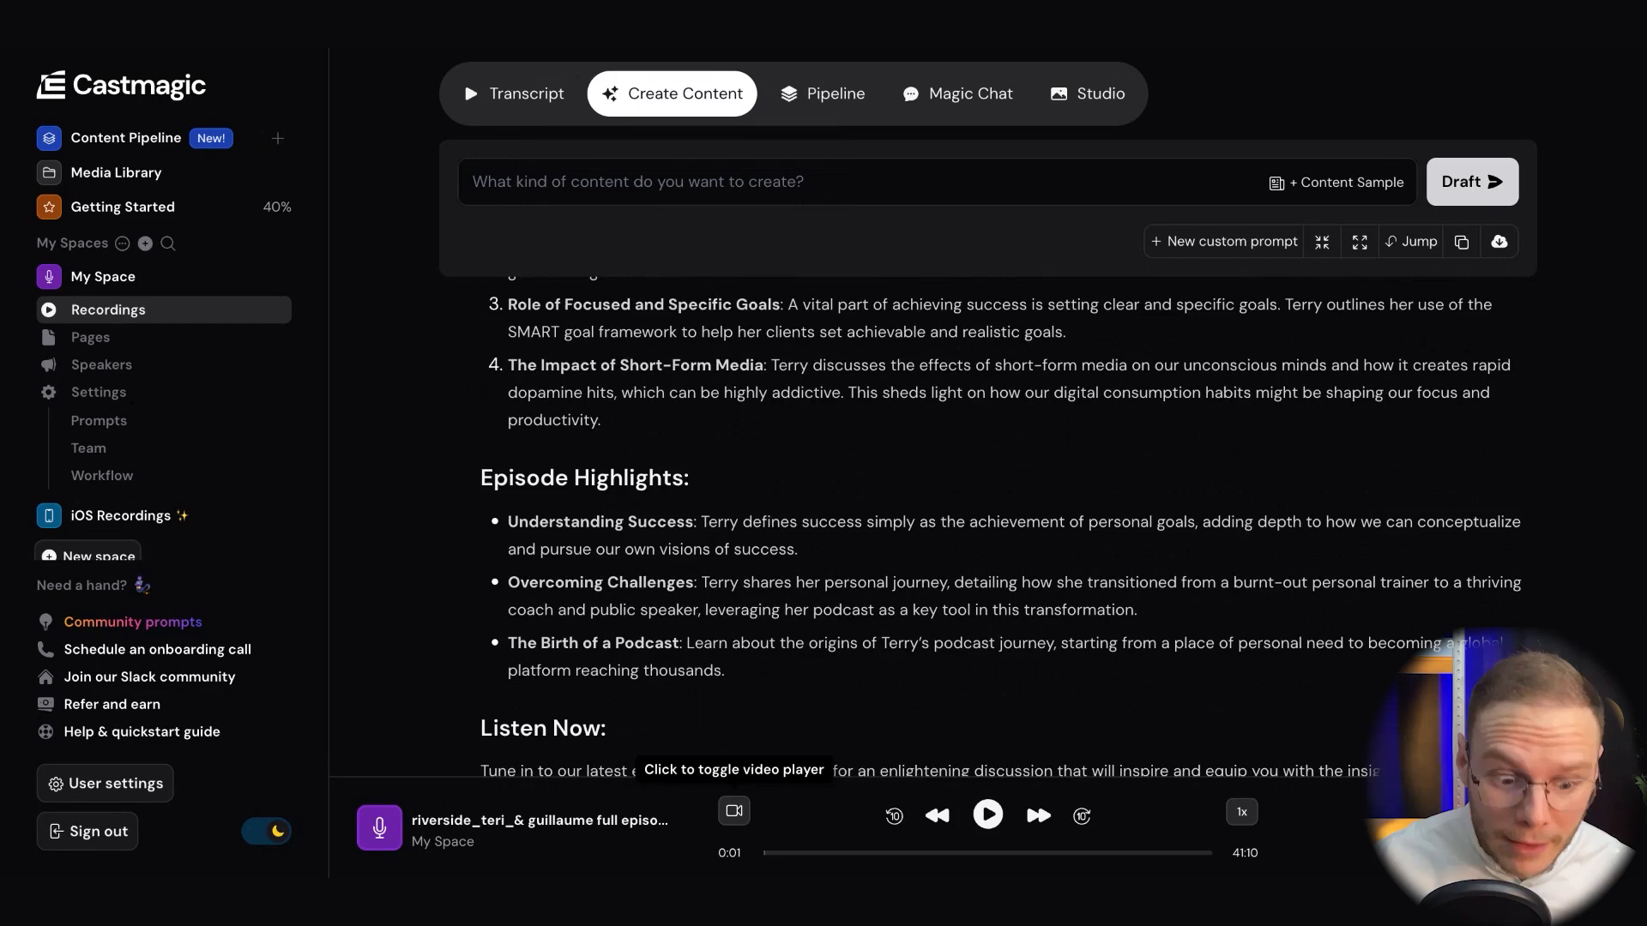
pyautogui.scroll(3, 1040, 585)
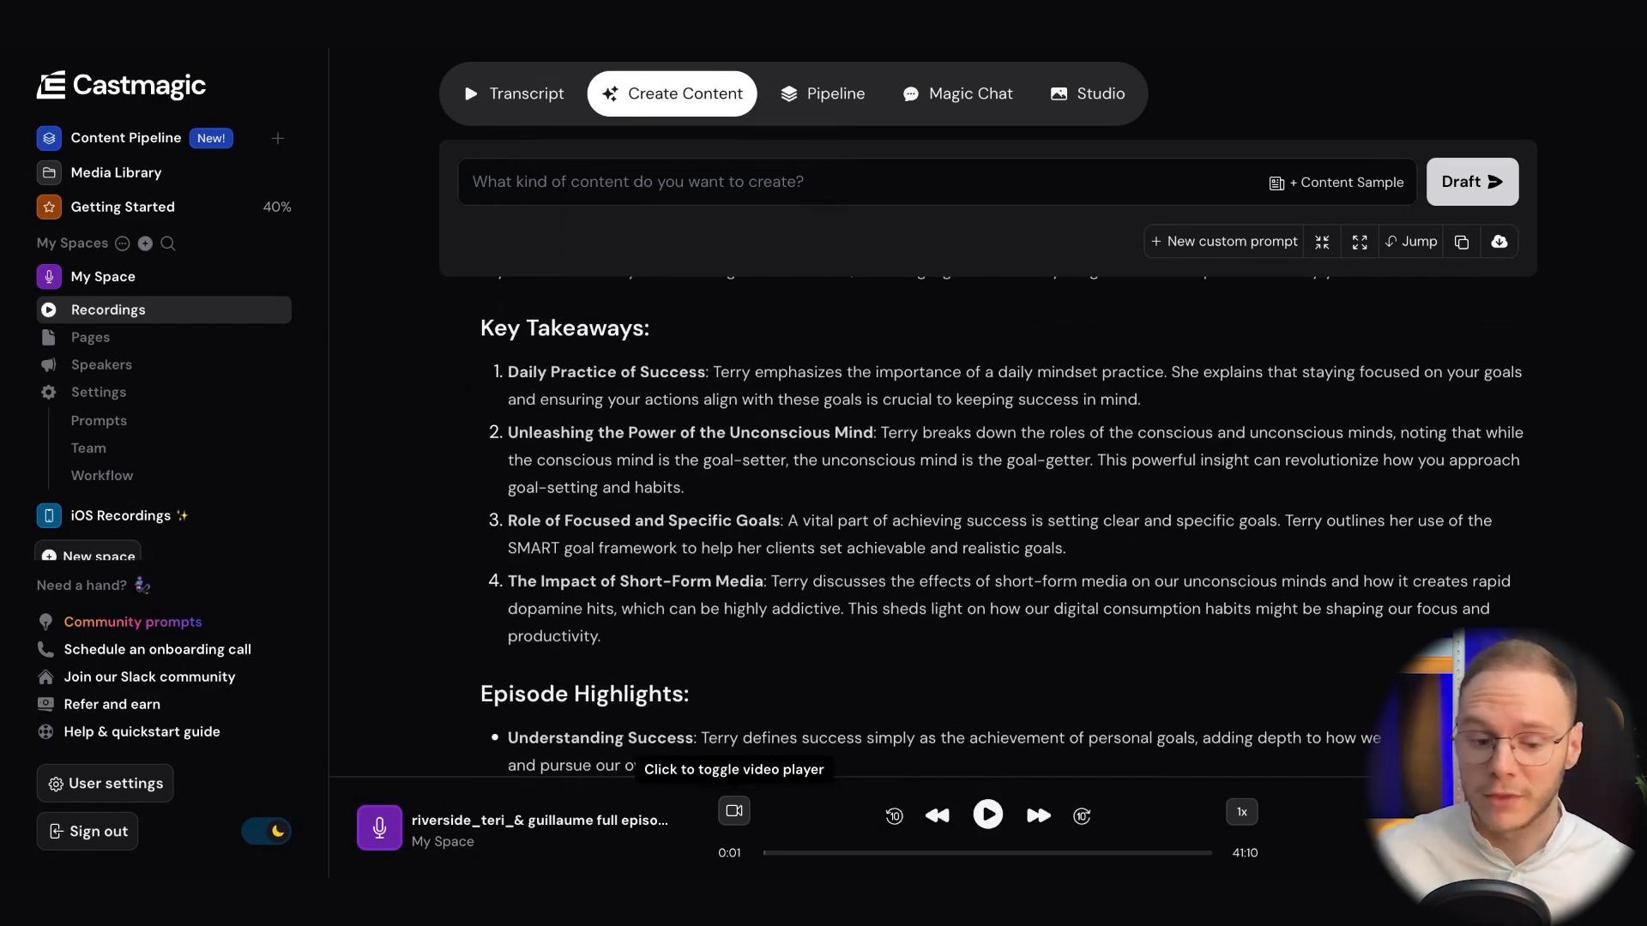
pyautogui.scroll(2, 1001, 515)
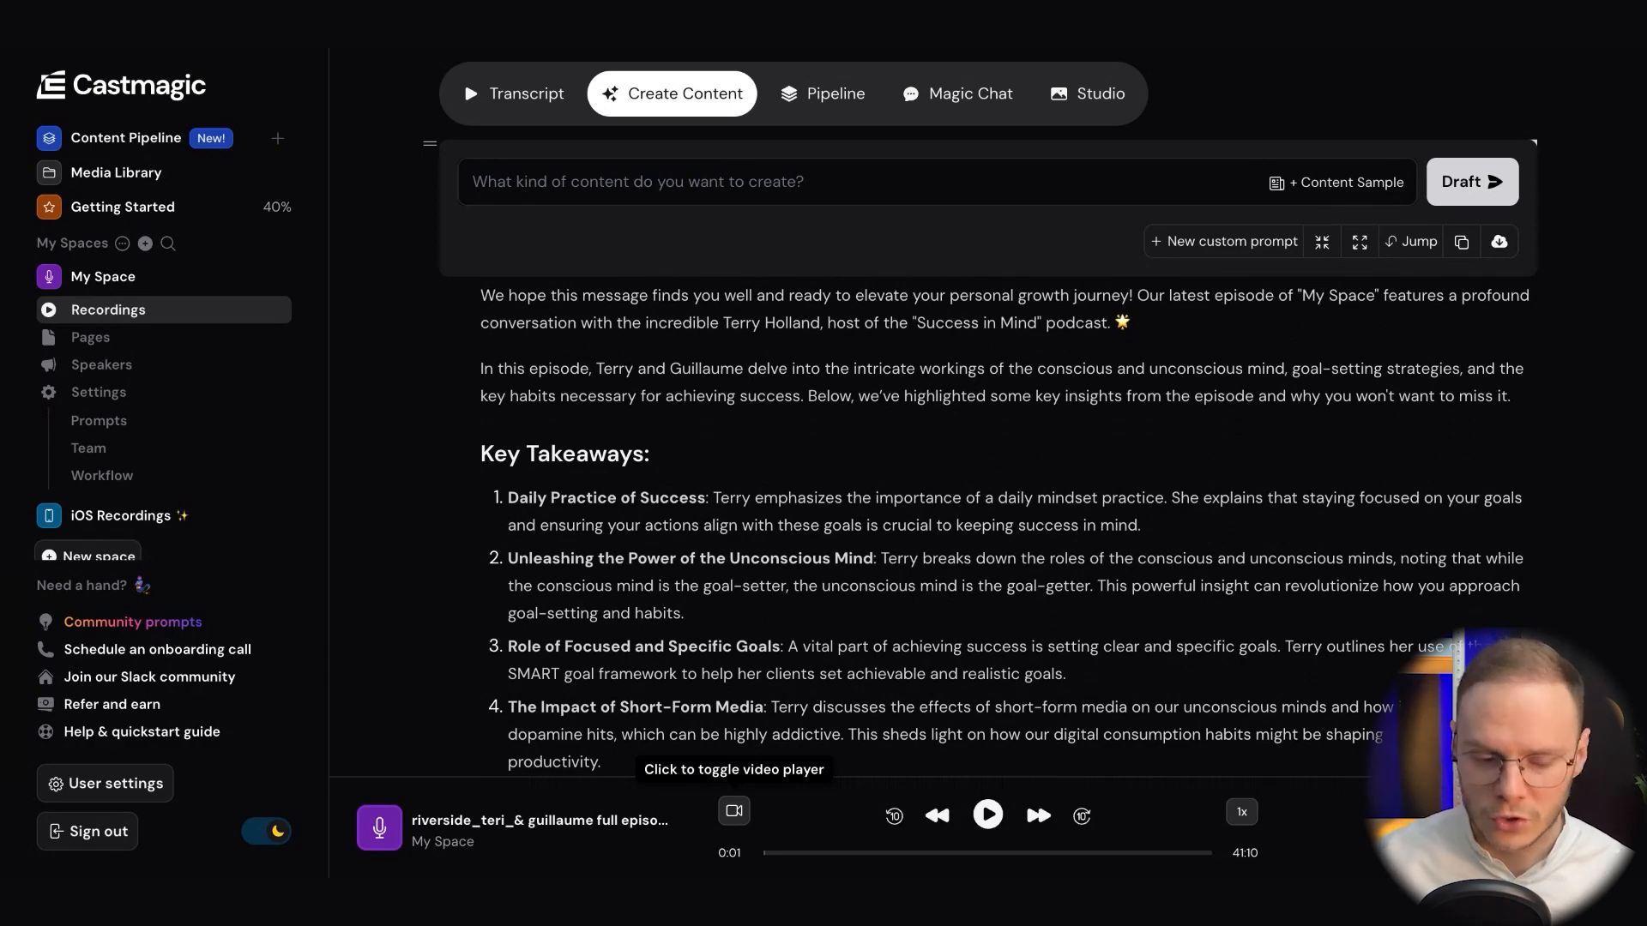
pyautogui.scroll(-9, 836, 459)
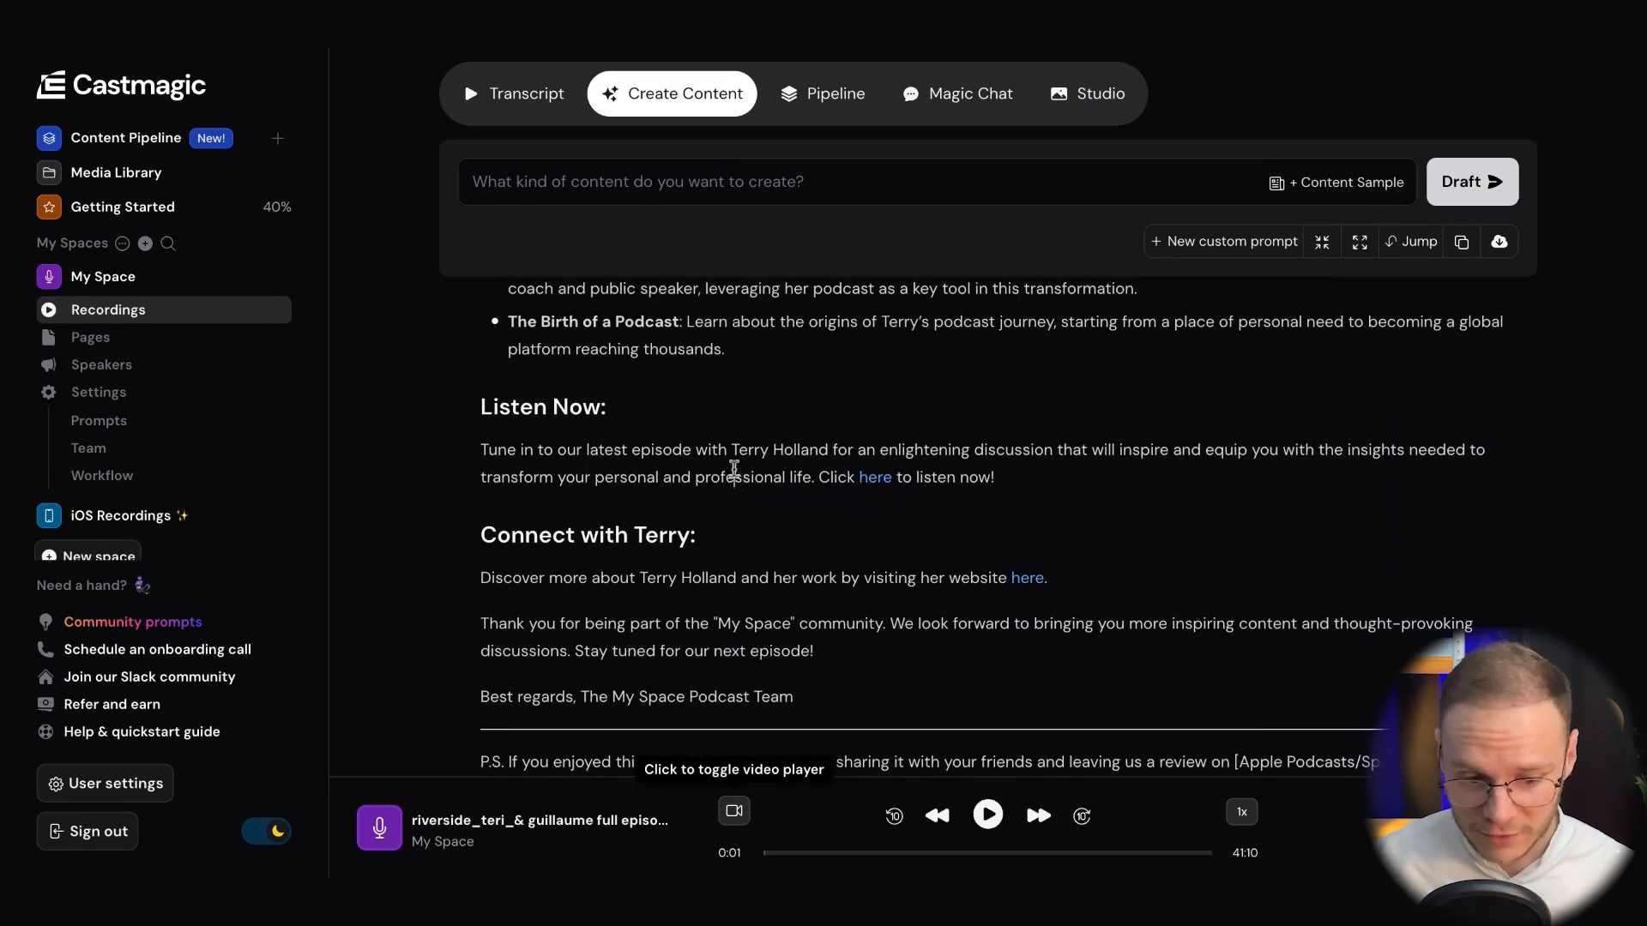
# Examine the generated Tweet thread and the Threads by Instagram posts
pyautogui.scroll(-7, 875, 536)
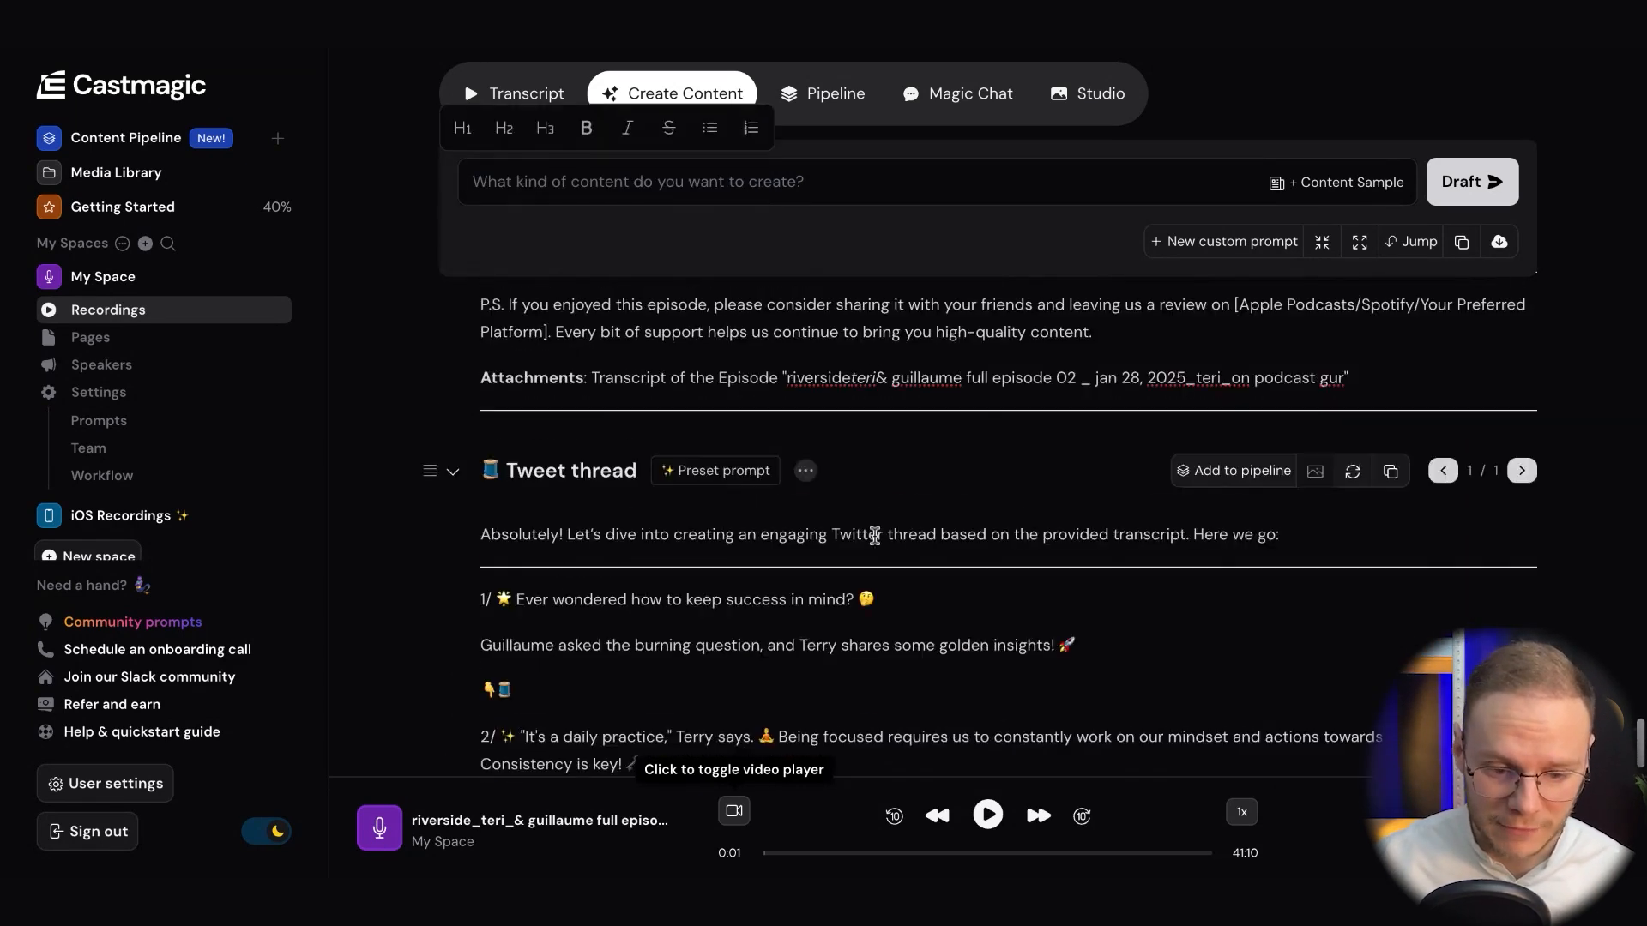
pyautogui.scroll(-10, 785, 526)
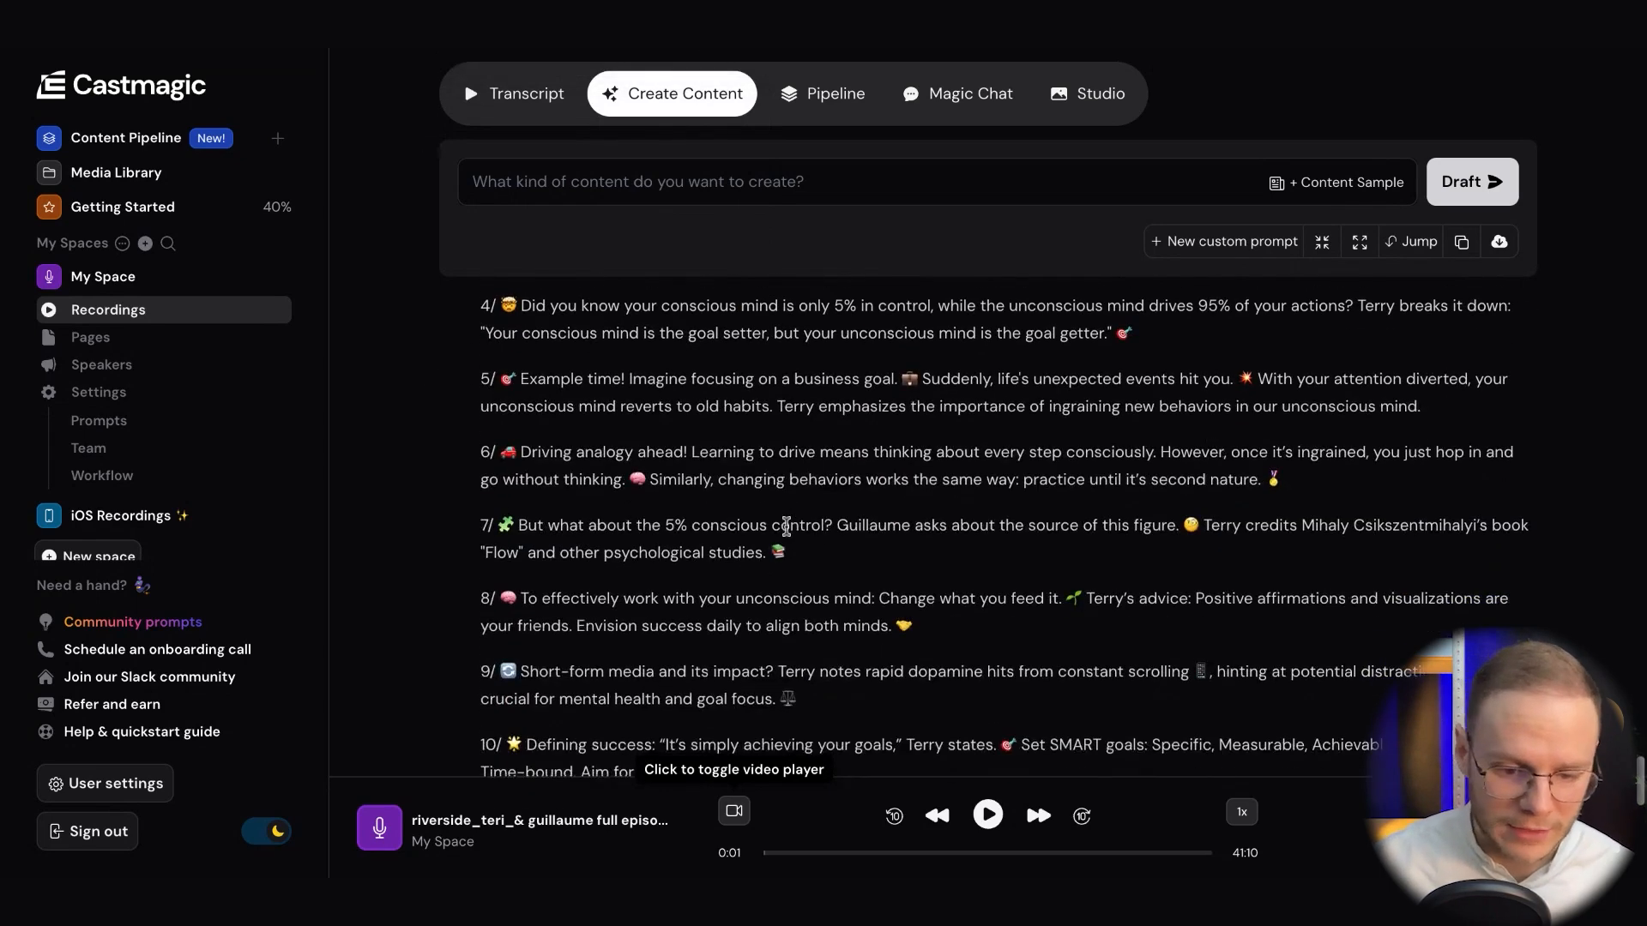
pyautogui.scroll(10, 786, 526)
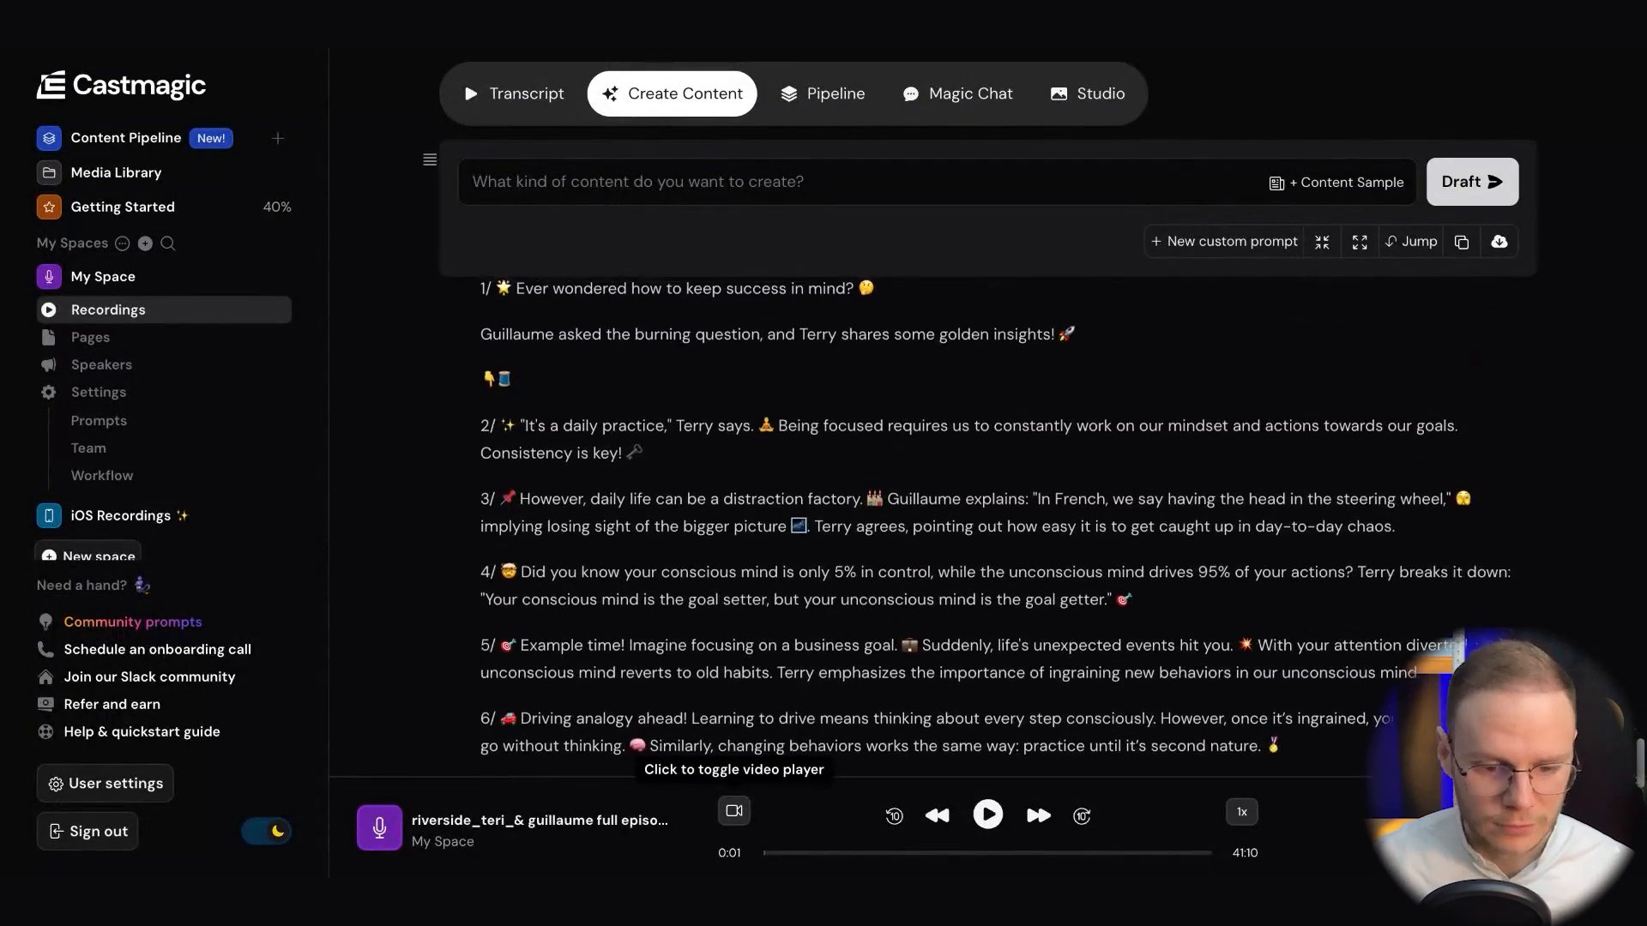
pyautogui.scroll(-10, 1003, 532)
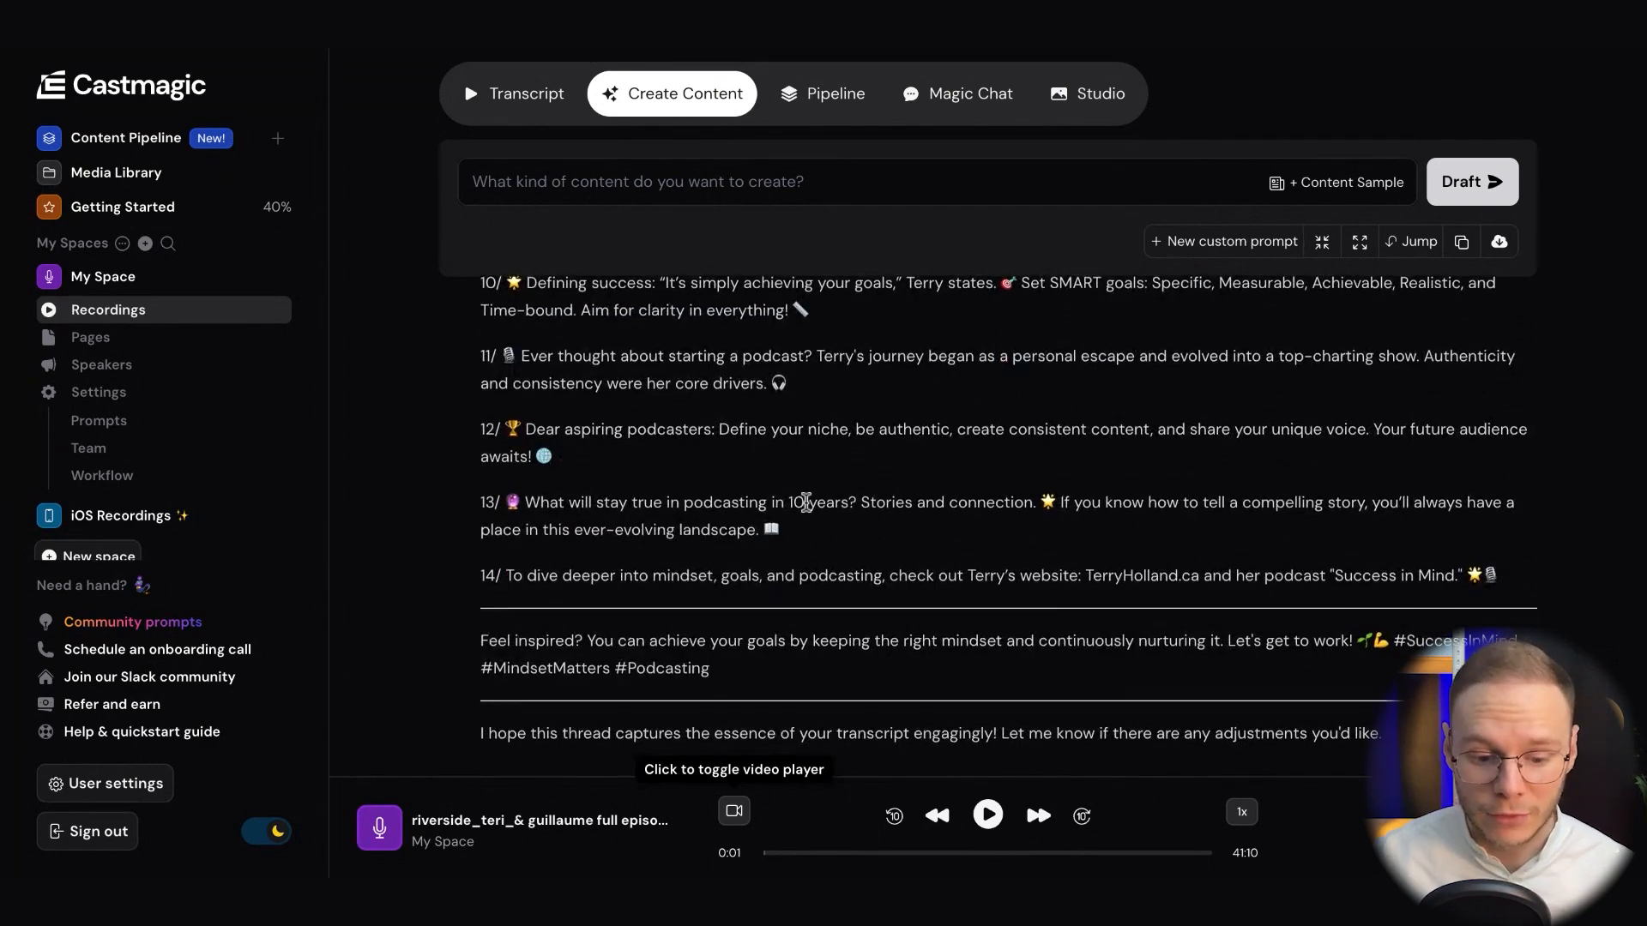
pyautogui.scroll(-10, 806, 502)
pyautogui.scroll(7, 806, 501)
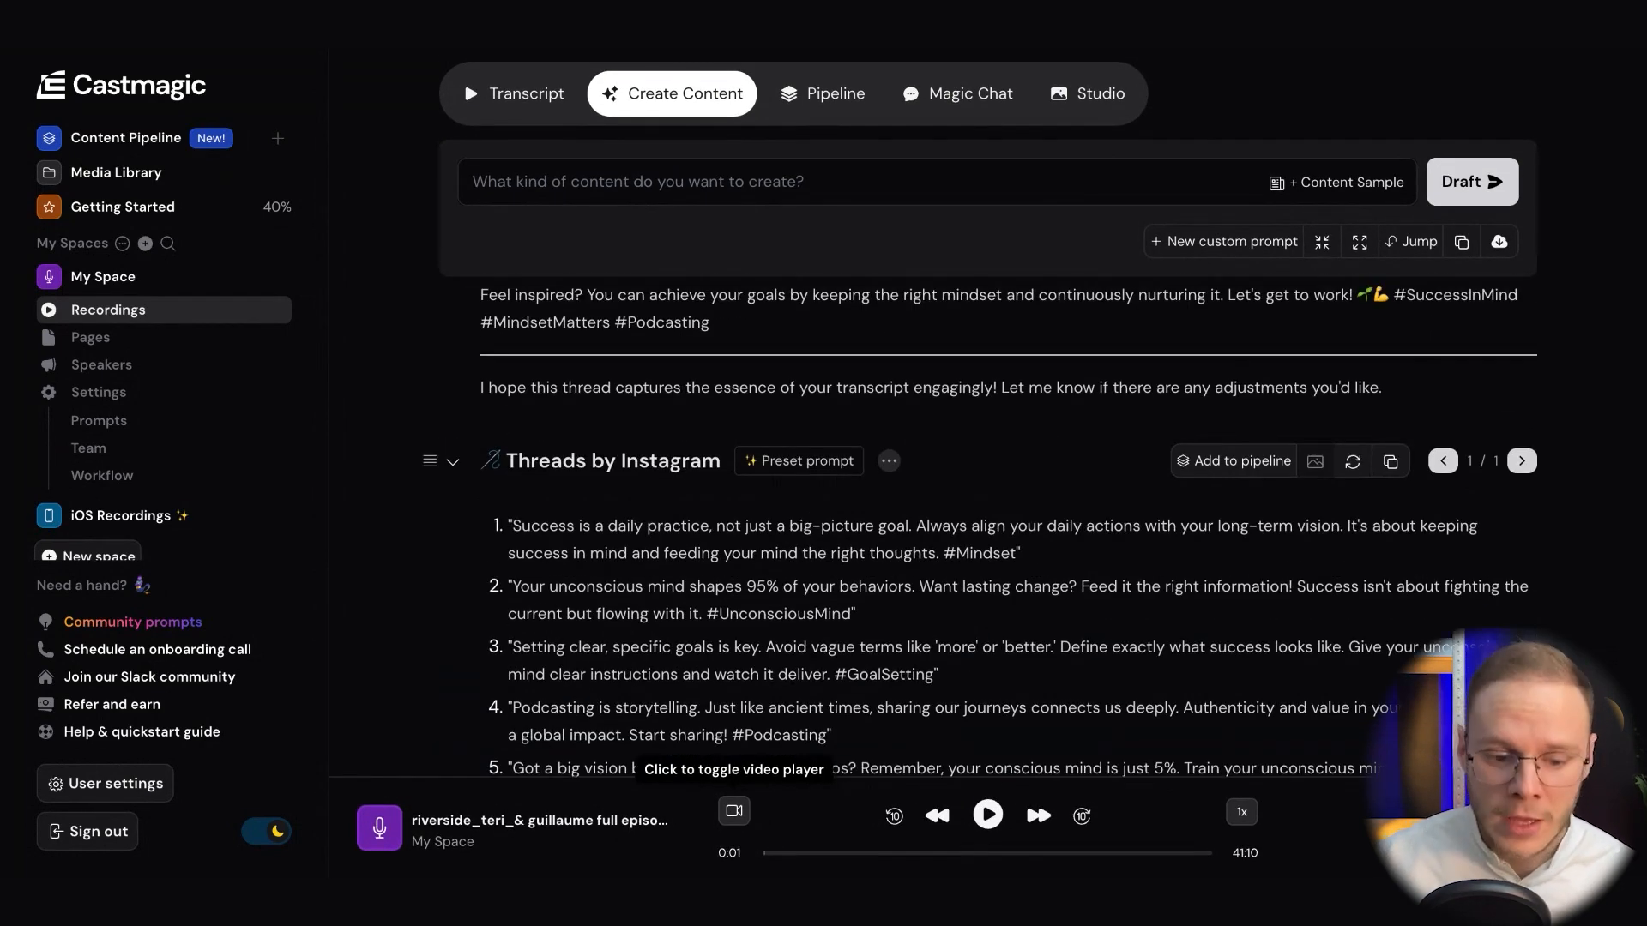
# Draft custom content with a prompt asking to create 3 examples of episode descriptions
pyautogui.scroll(15, 1003, 515)
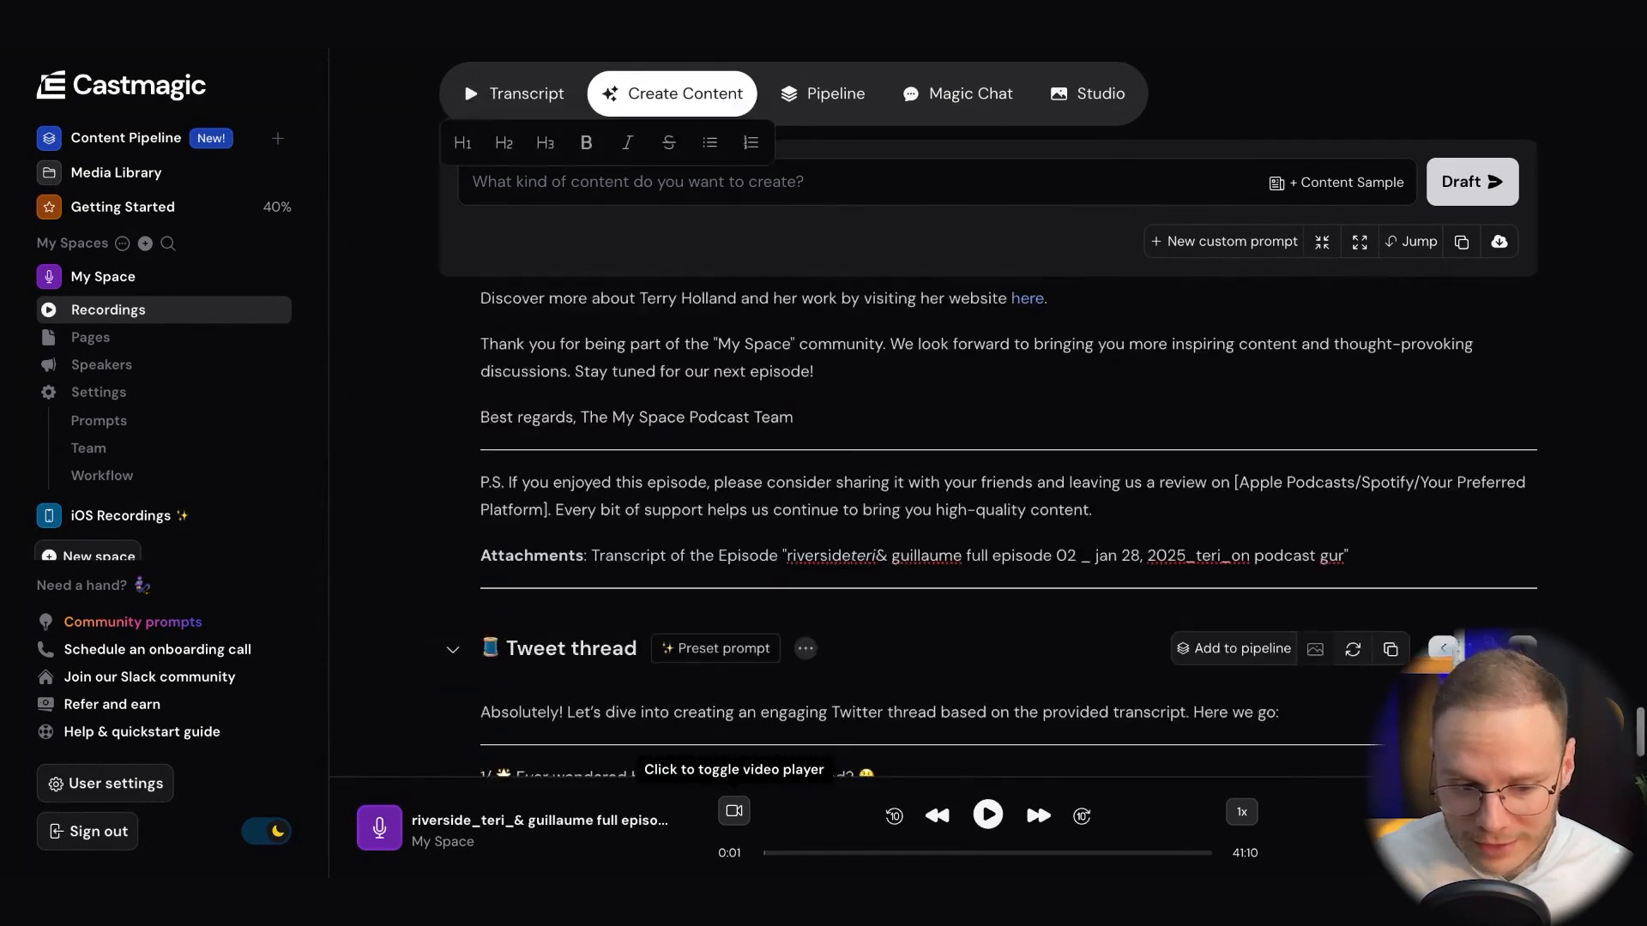
pyautogui.scroll(15, 1004, 514)
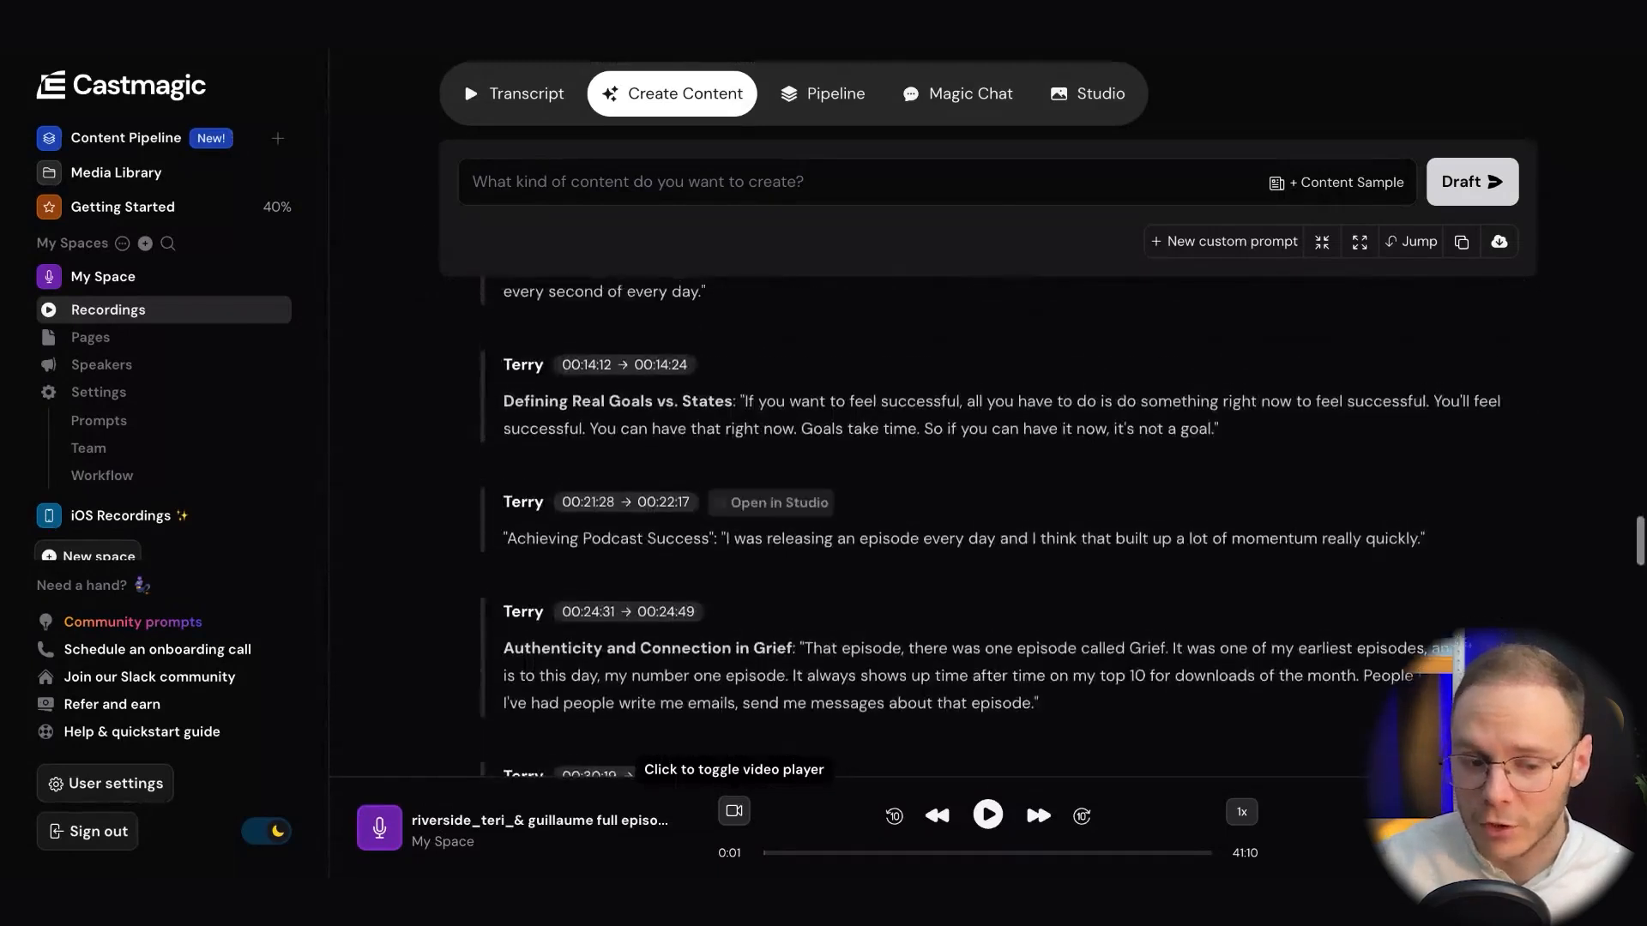
pyautogui.scroll(20, 853, 622)
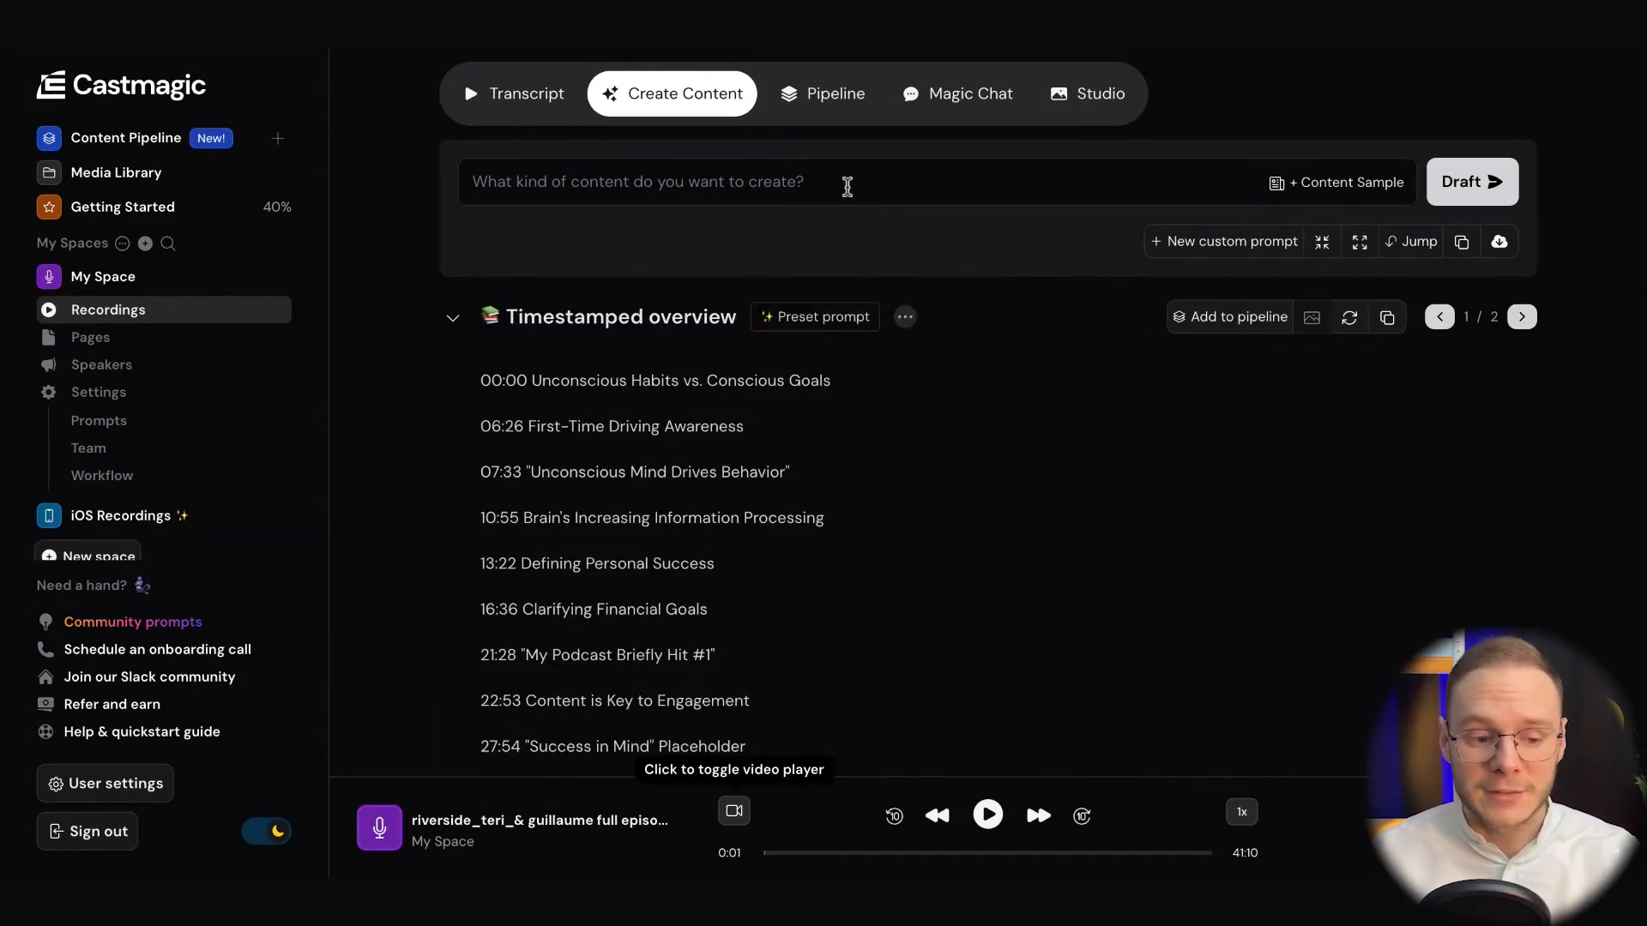
pyautogui.click(846, 188)
pyautogui.write('Please create 3')
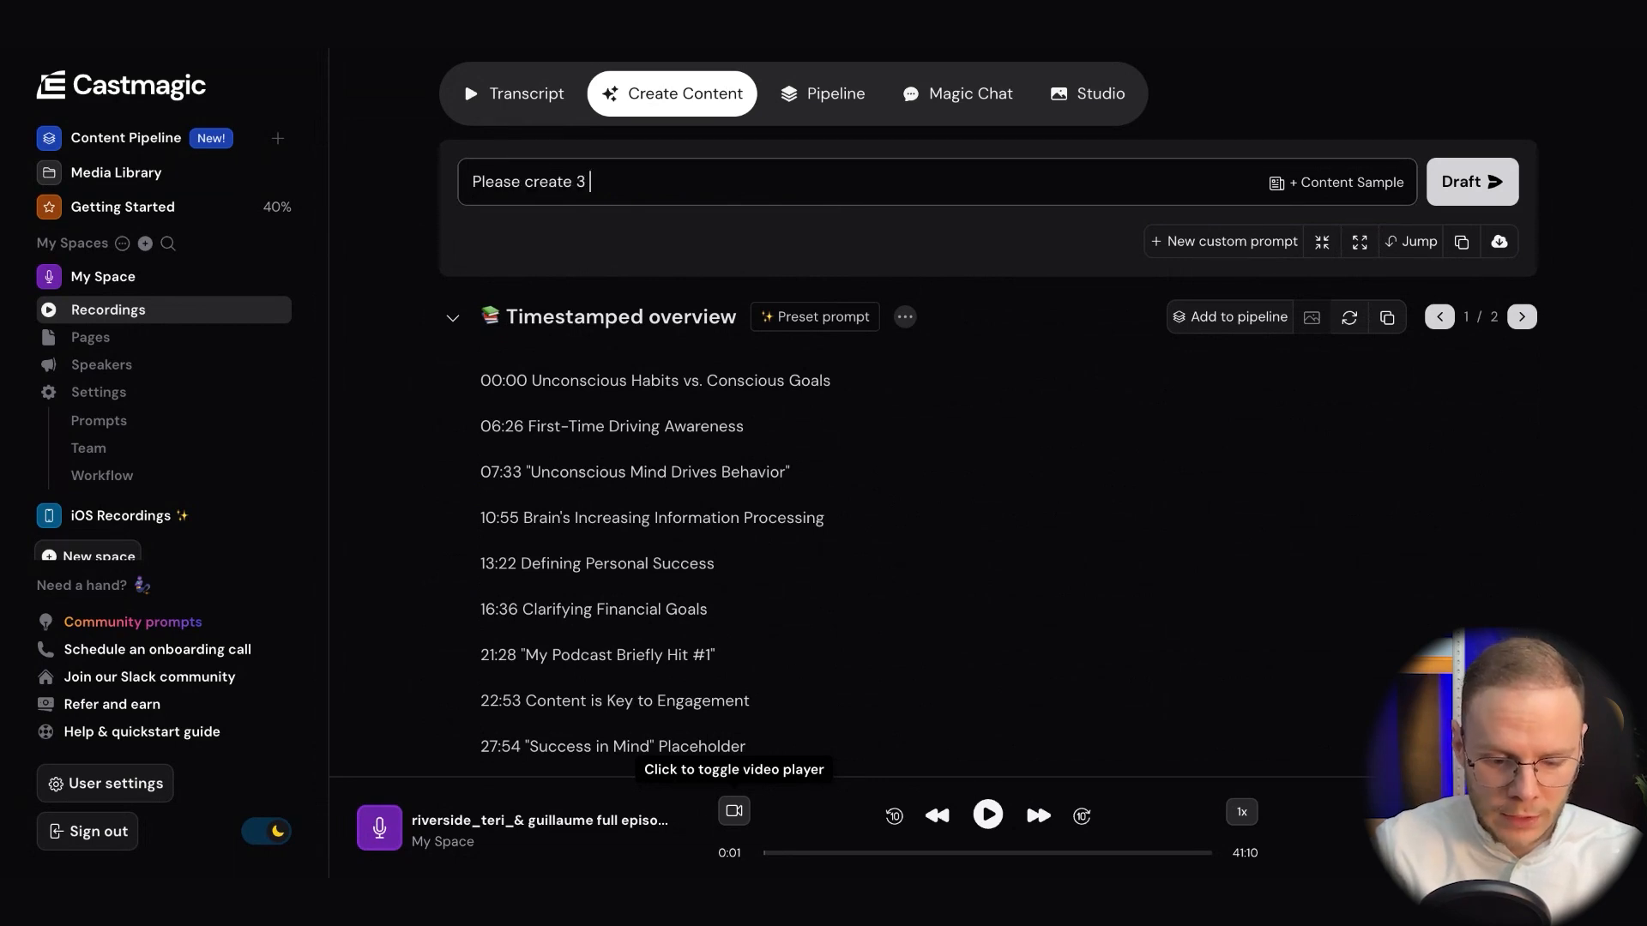
pyautogui.write(' examples of threads')
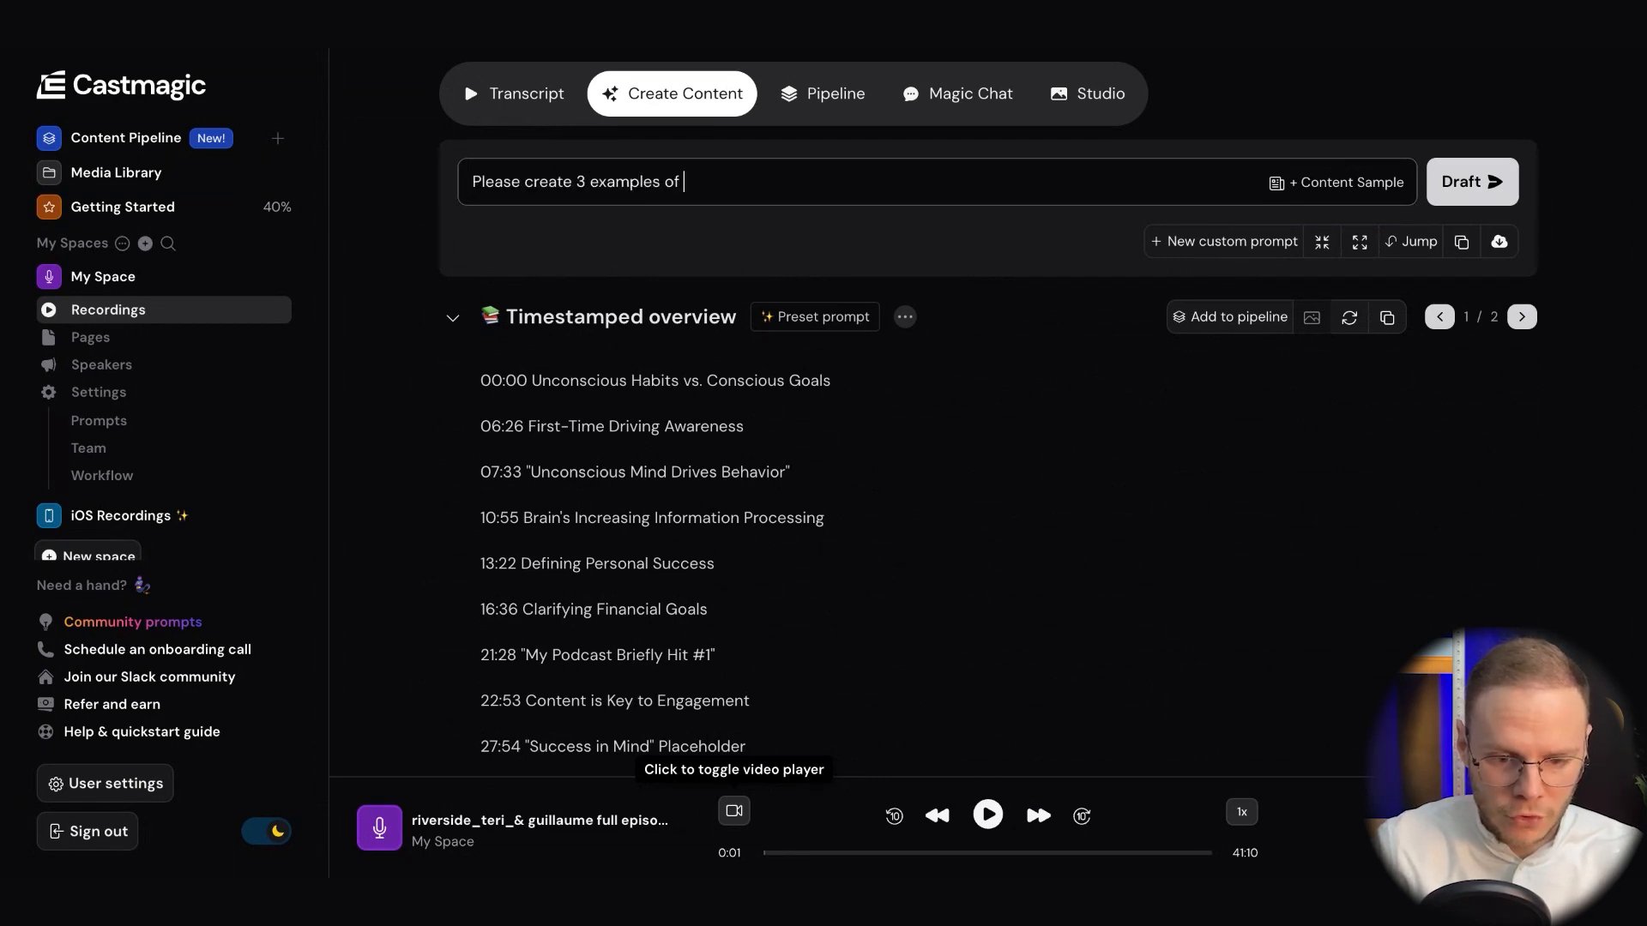
pyautogui.press('Return')
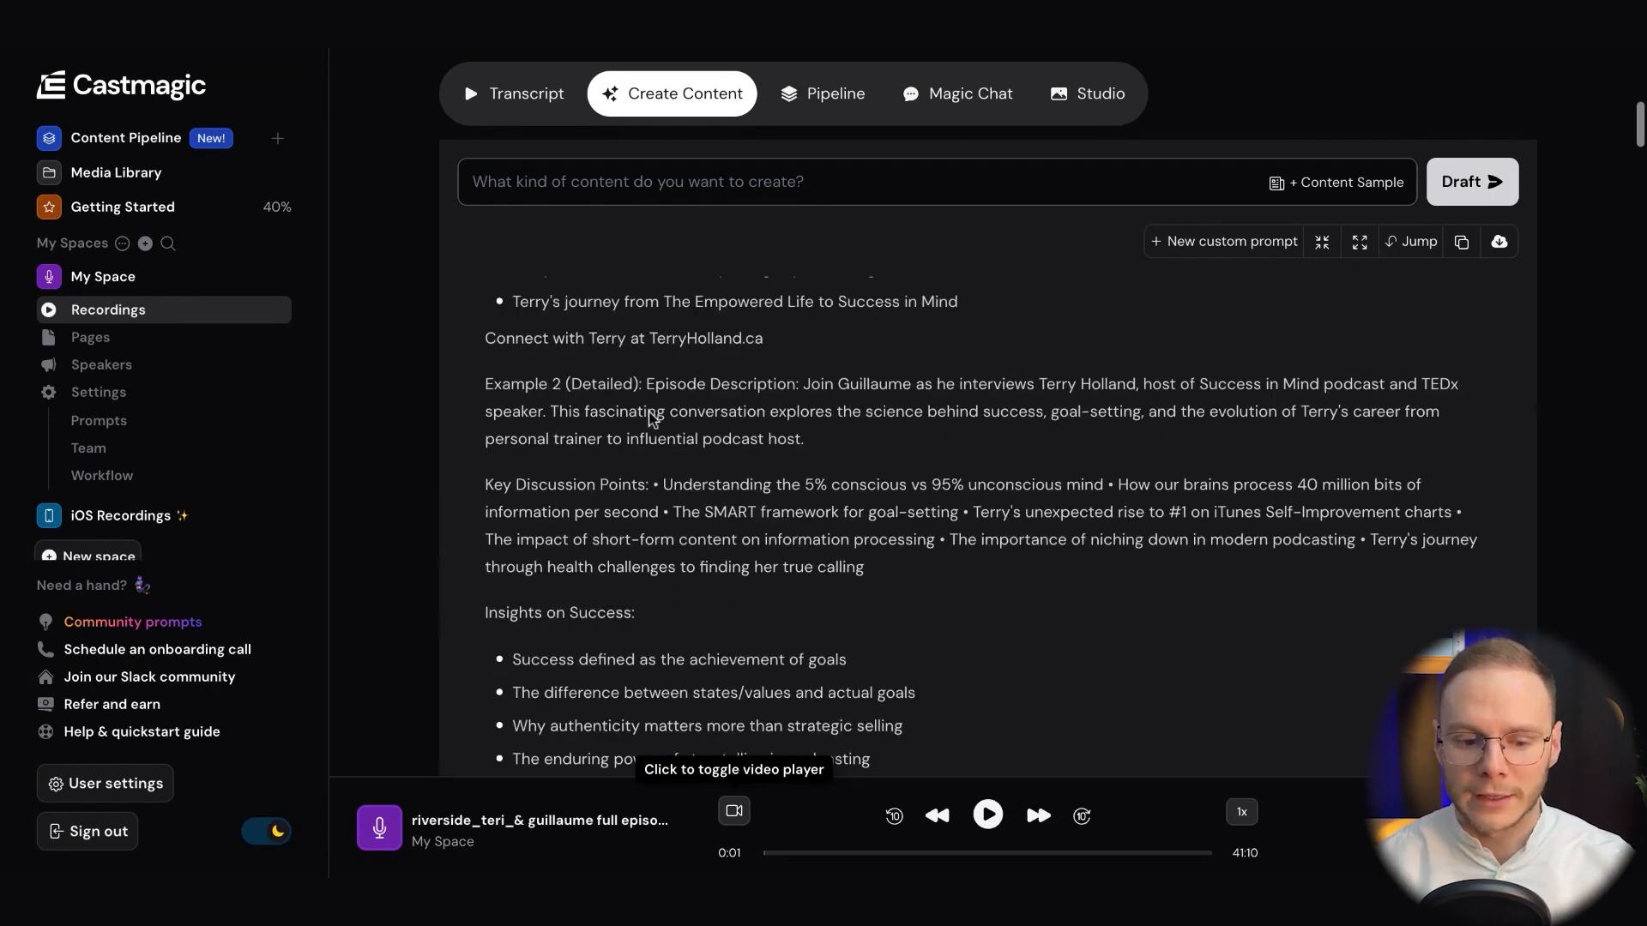
# Read and compare the three drafted shownotes examples, highlighting the Brief label of Example 1
pyautogui.scroll(-10, 988, 527)
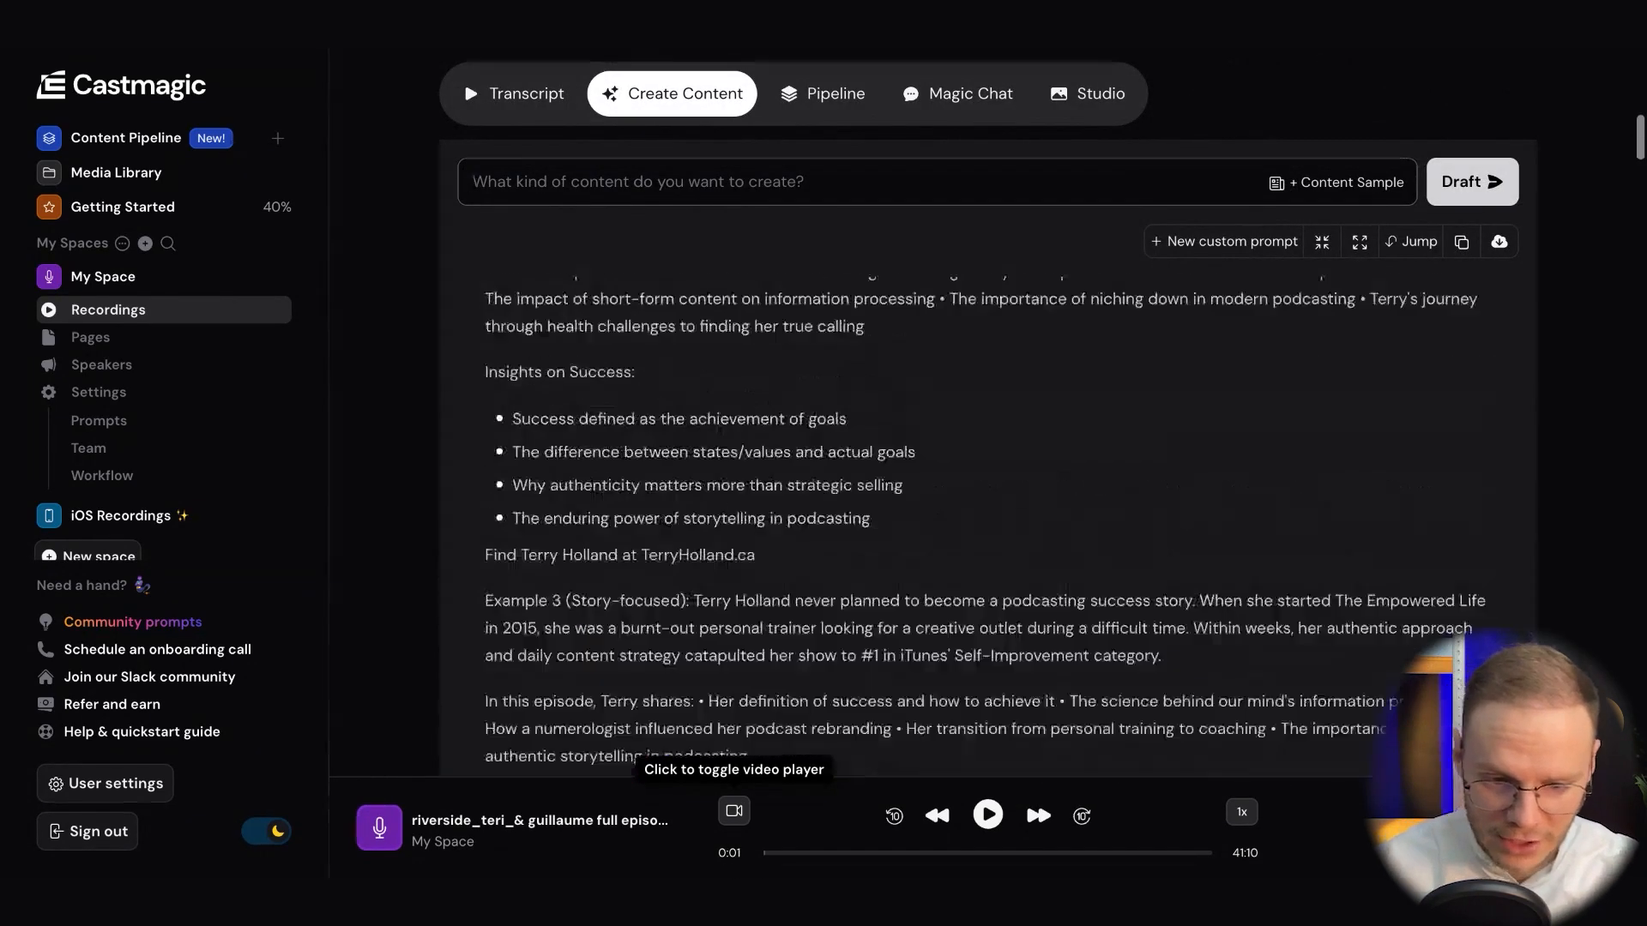
pyautogui.scroll(2, 988, 526)
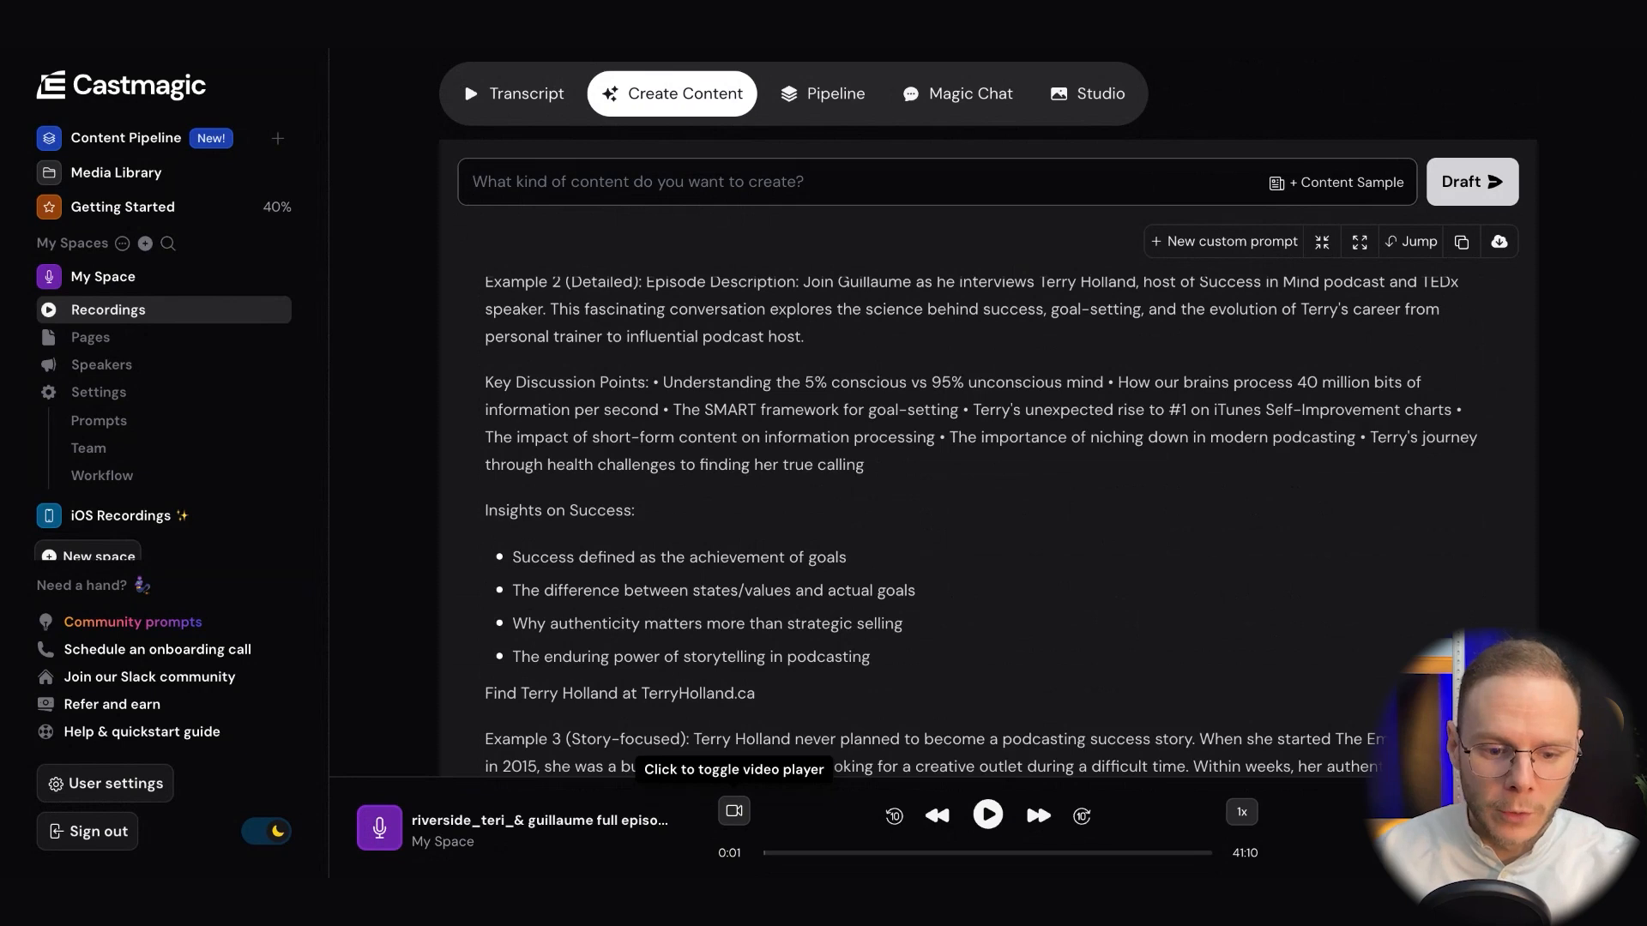
pyautogui.scroll(4, 971, 525)
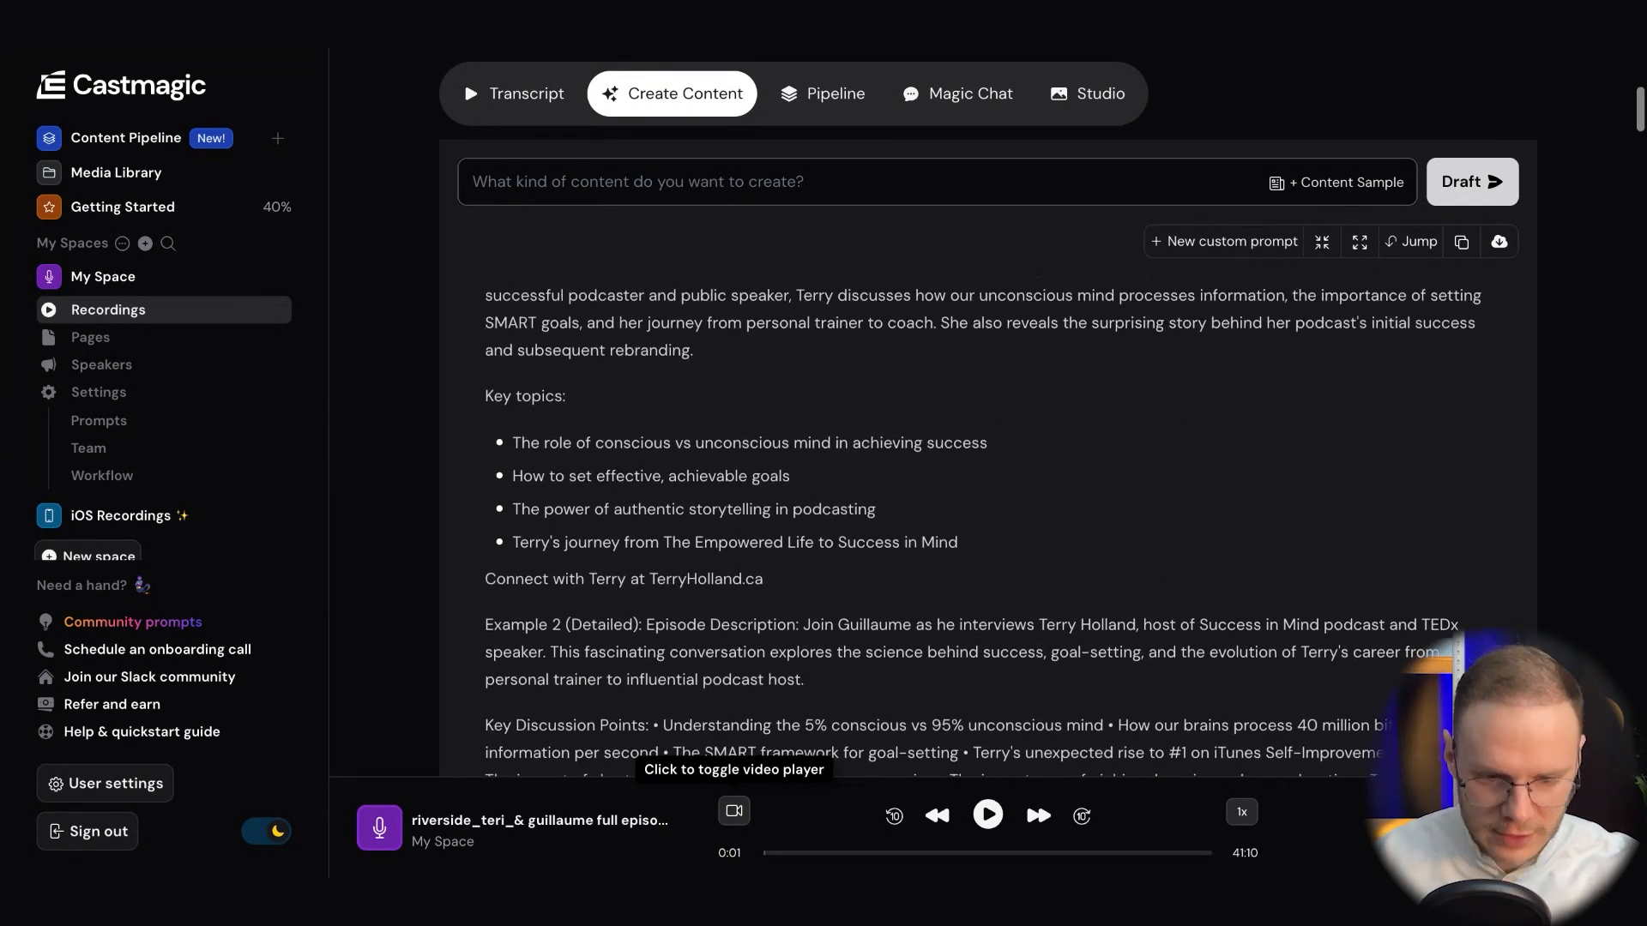
pyautogui.scroll(4, 703, 536)
pyautogui.scroll(-1, 703, 536)
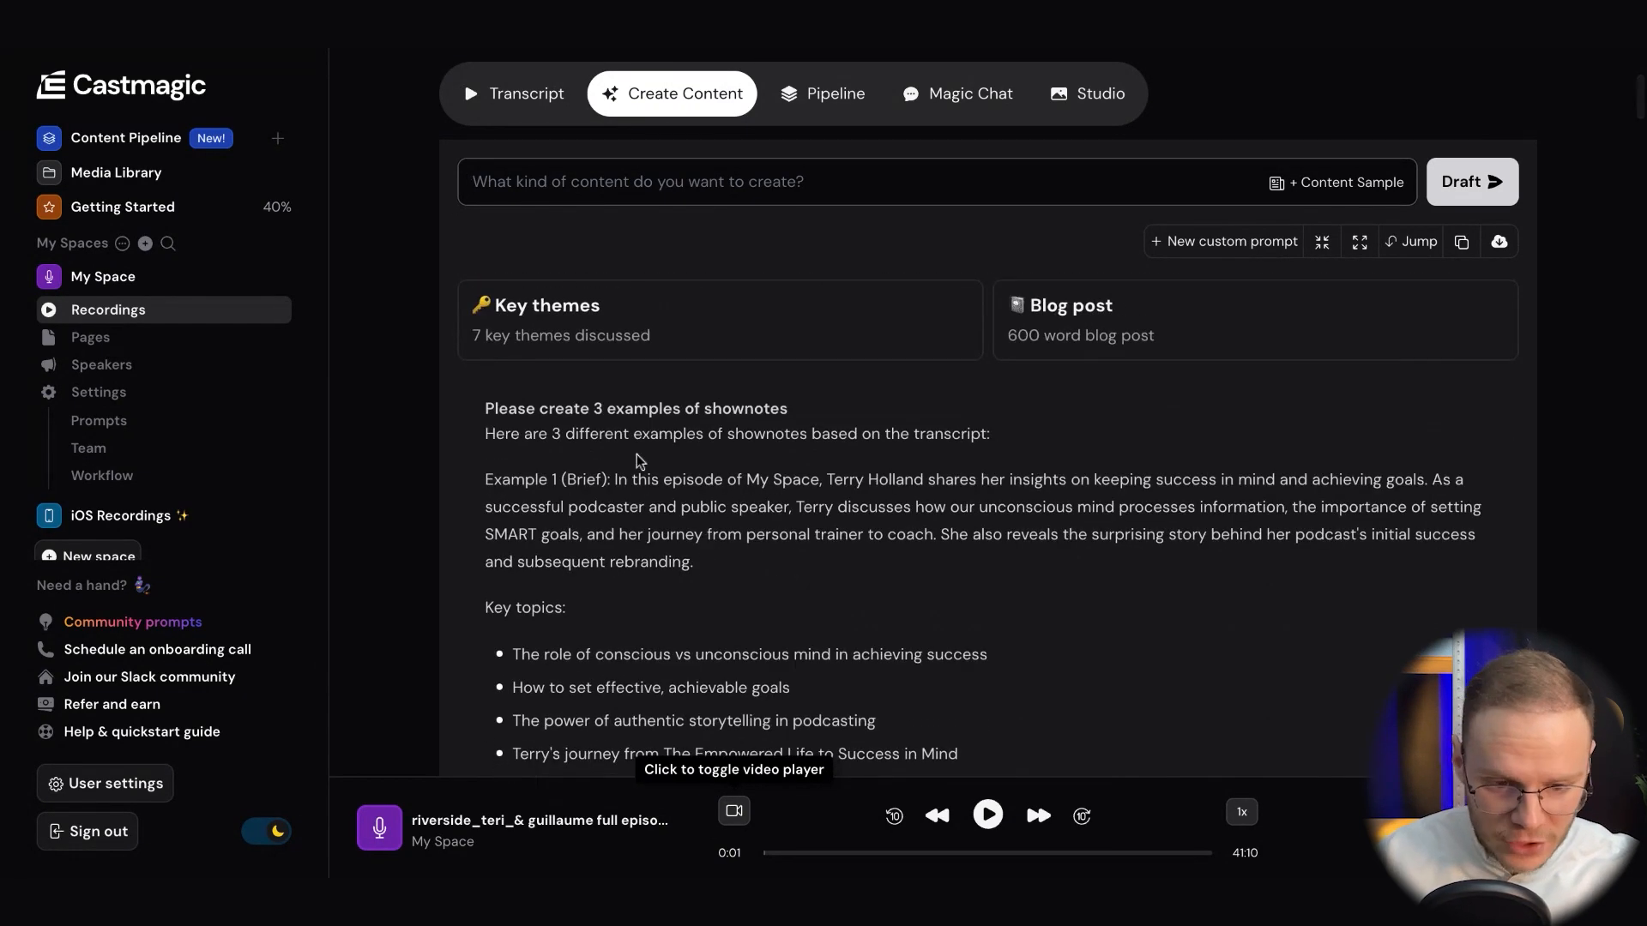
pyautogui.moveTo(616, 480); pyautogui.dragTo(564, 480)
pyautogui.scroll(-5, 565, 480)
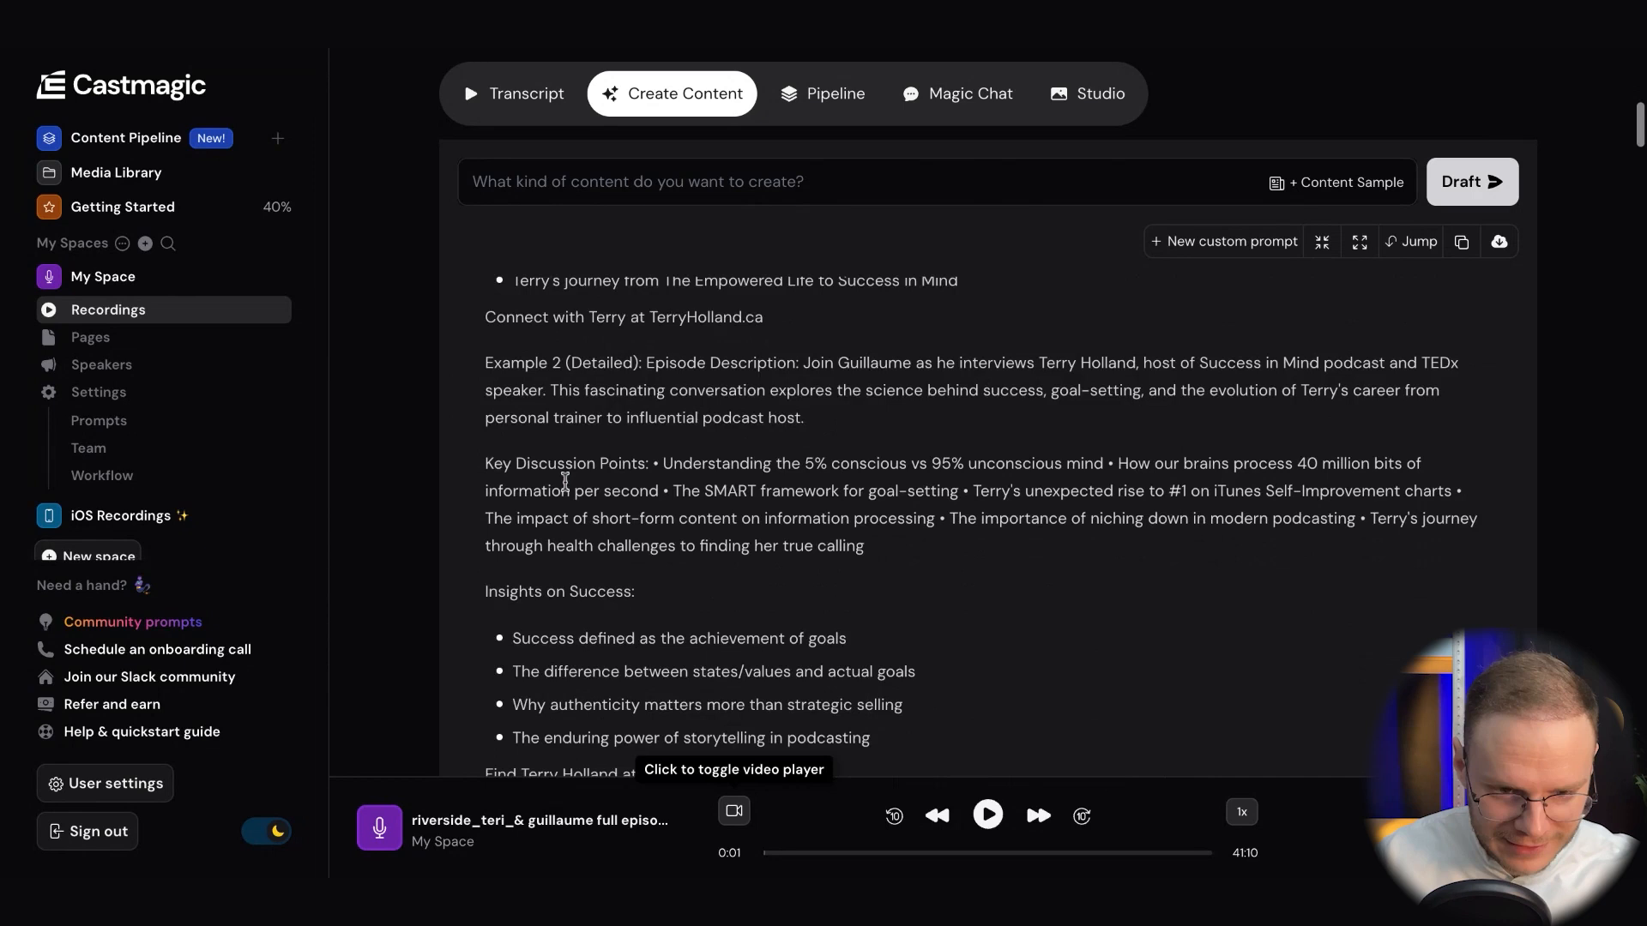
pyautogui.scroll(-3, 565, 480)
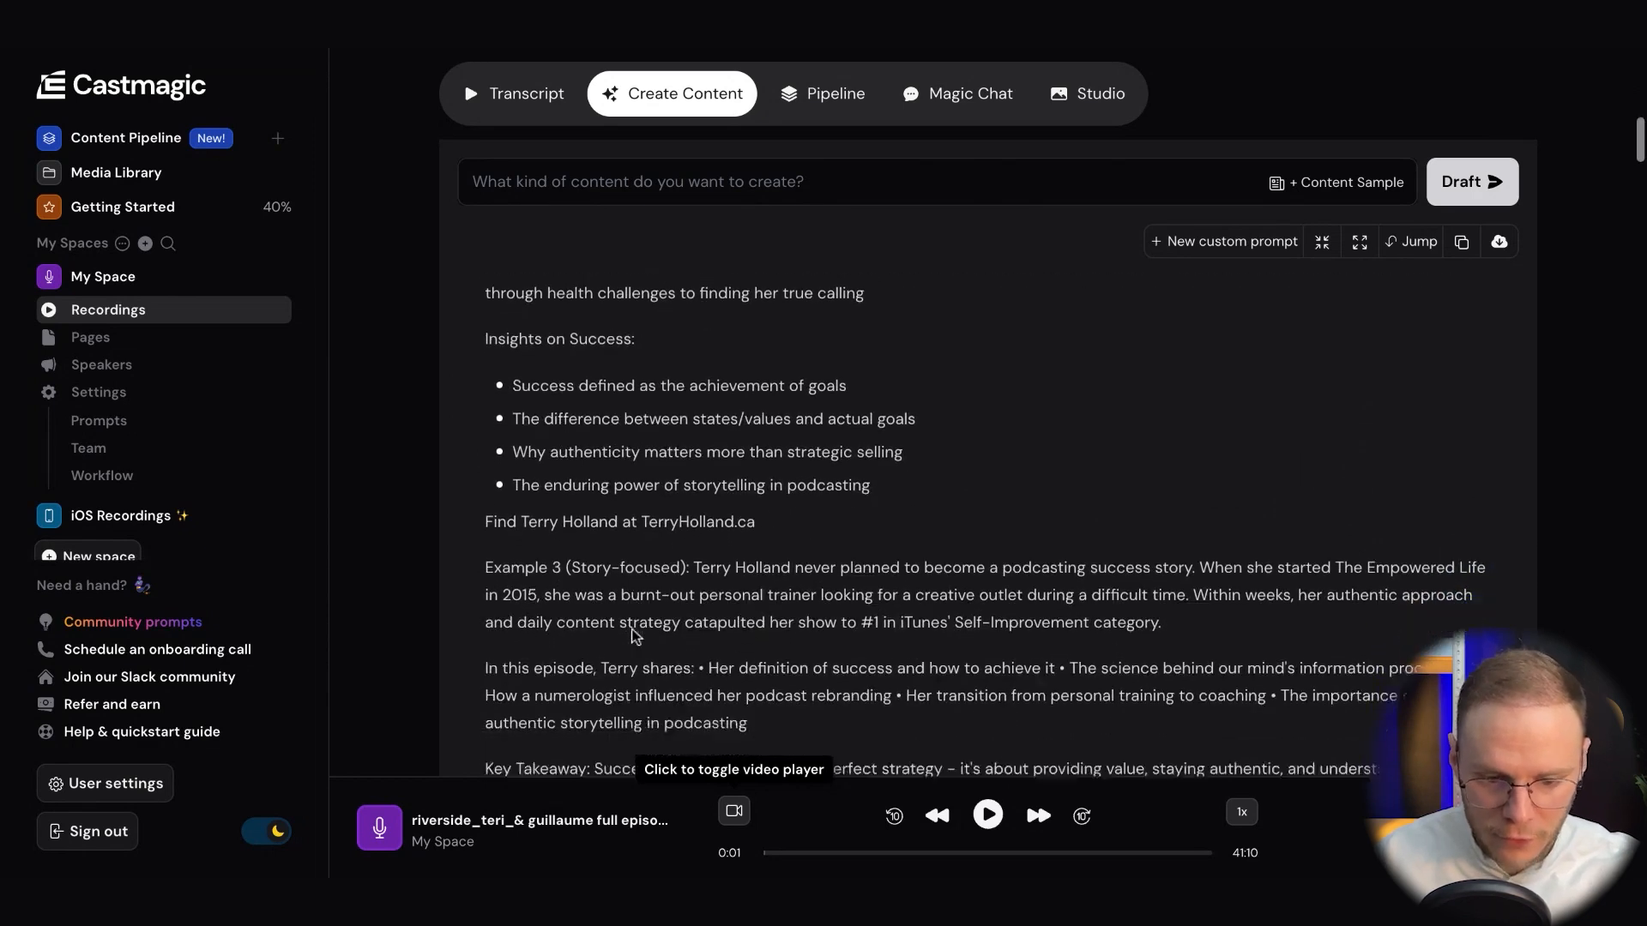
pyautogui.scroll(-3, 635, 635)
pyautogui.scroll(8, 759, 573)
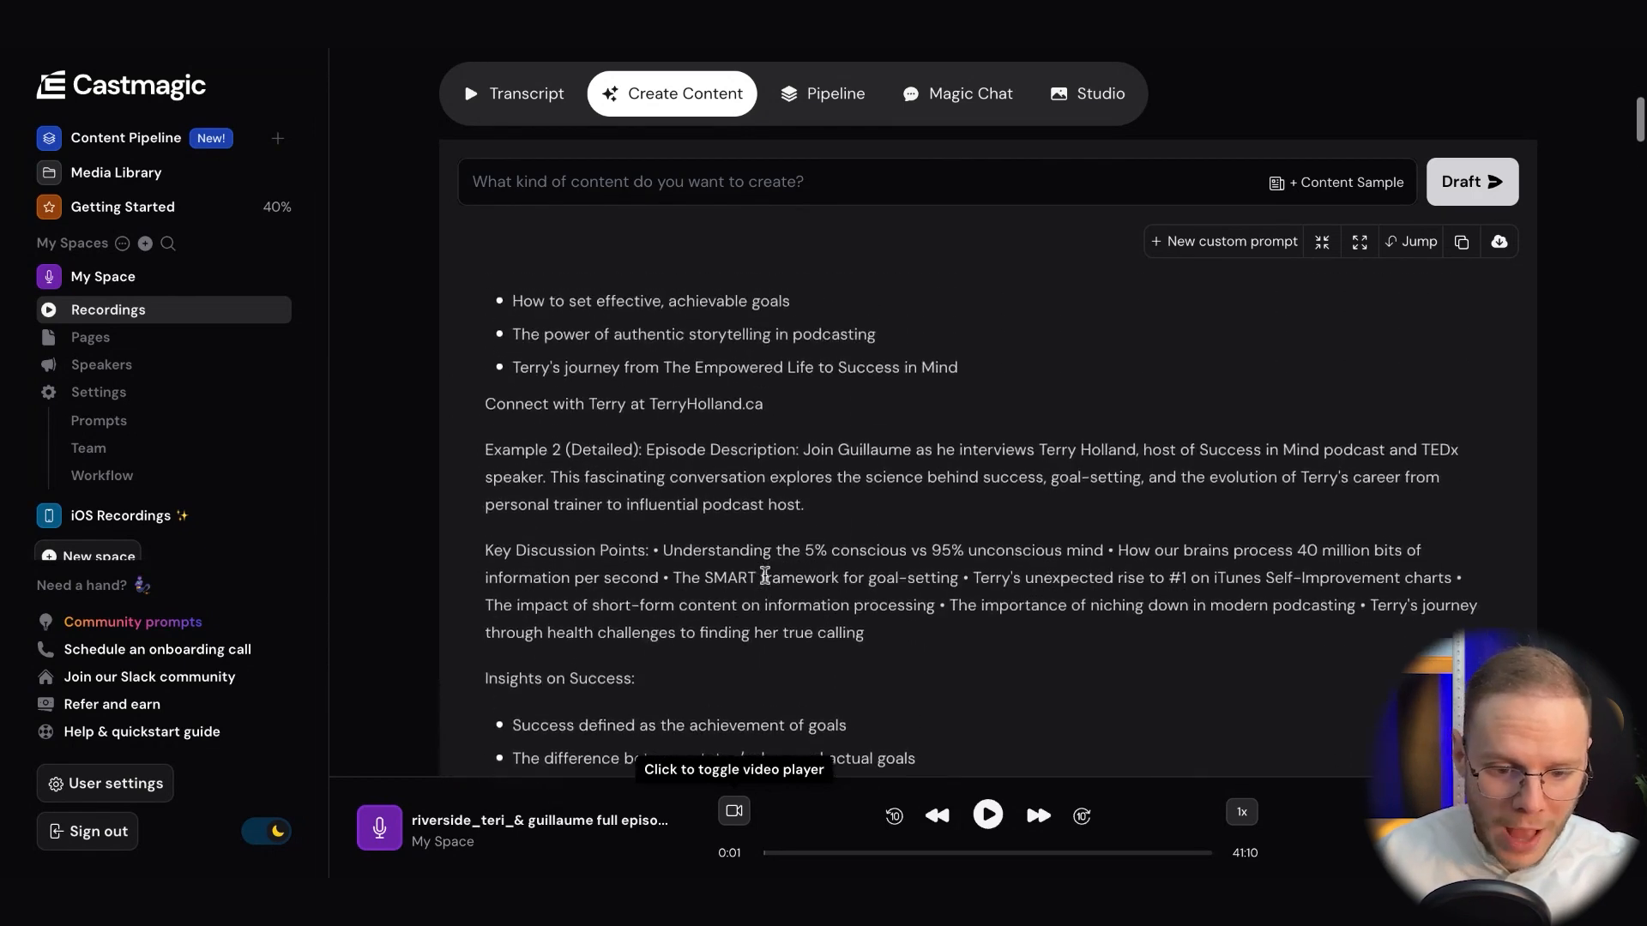
pyautogui.scroll(4, 765, 575)
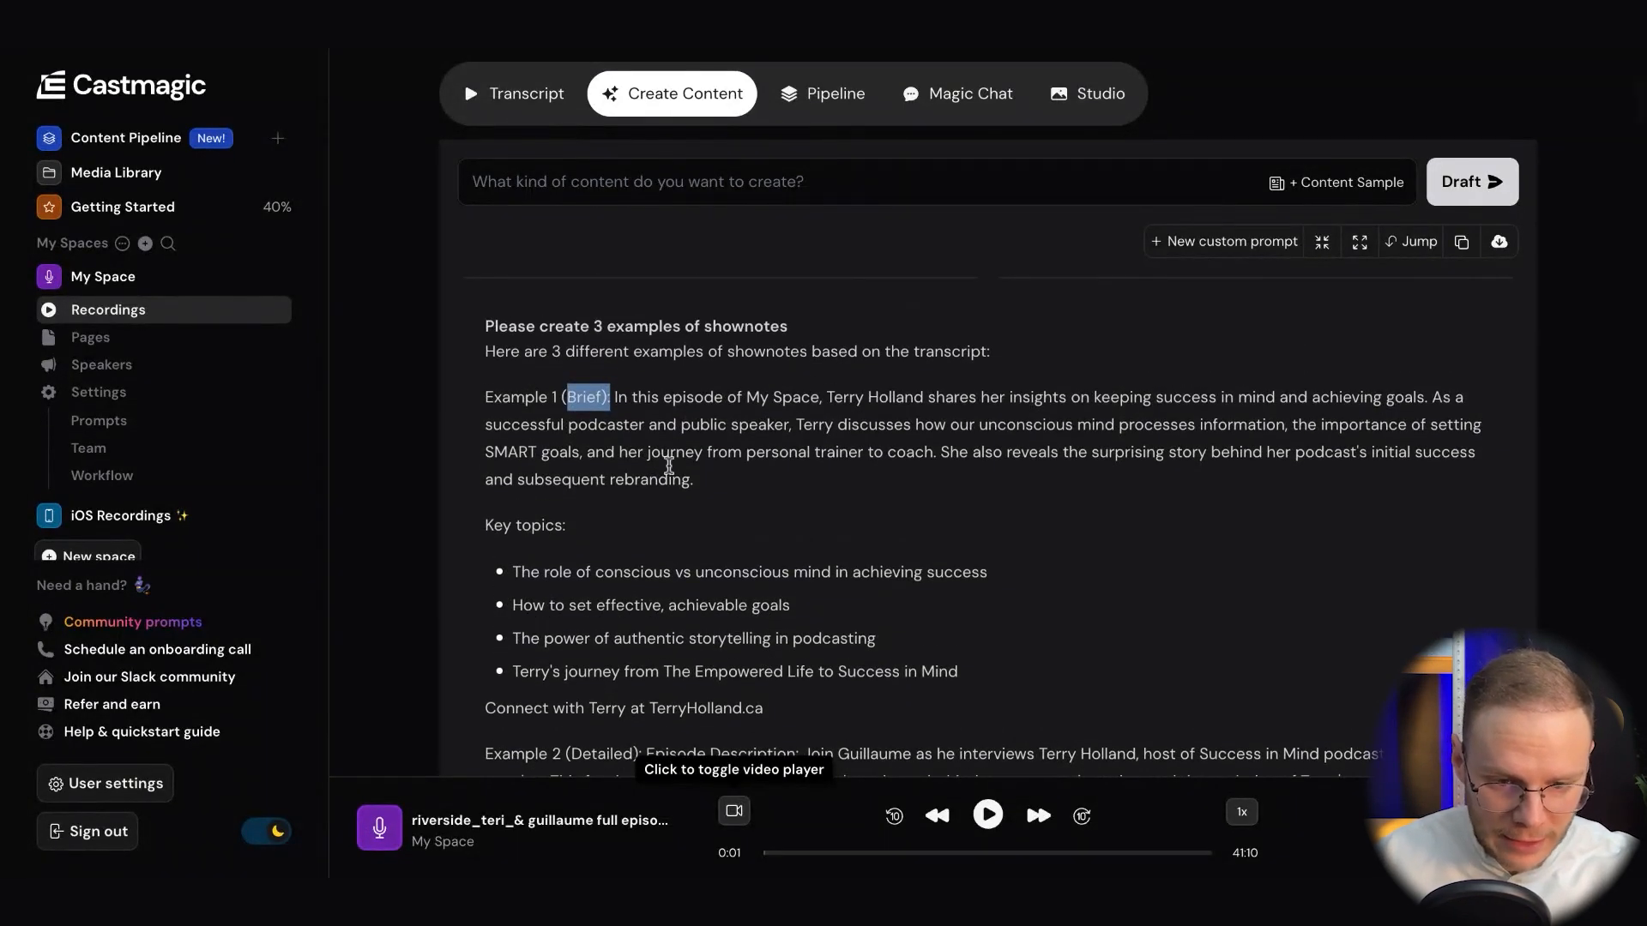
# Review the key topics of the brief shownotes example, highlighting the guest's website in its closing line
pyautogui.scroll(-1, 691, 512)
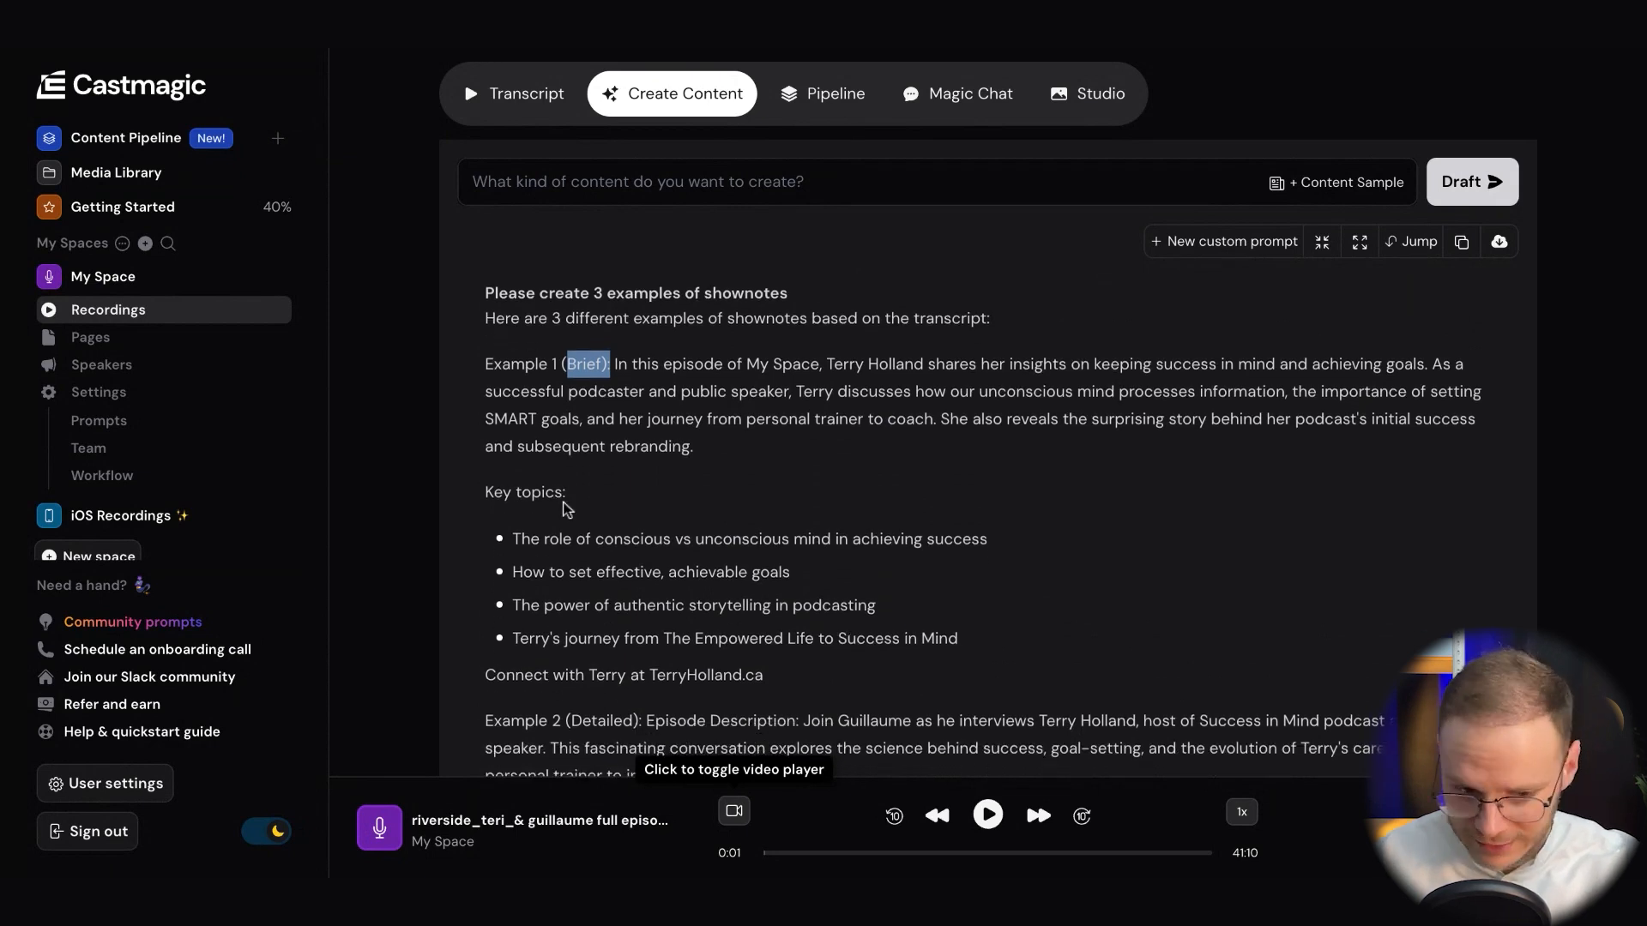
pyautogui.scroll(-1, 667, 606)
pyautogui.moveTo(764, 656); pyautogui.dragTo(625, 657)
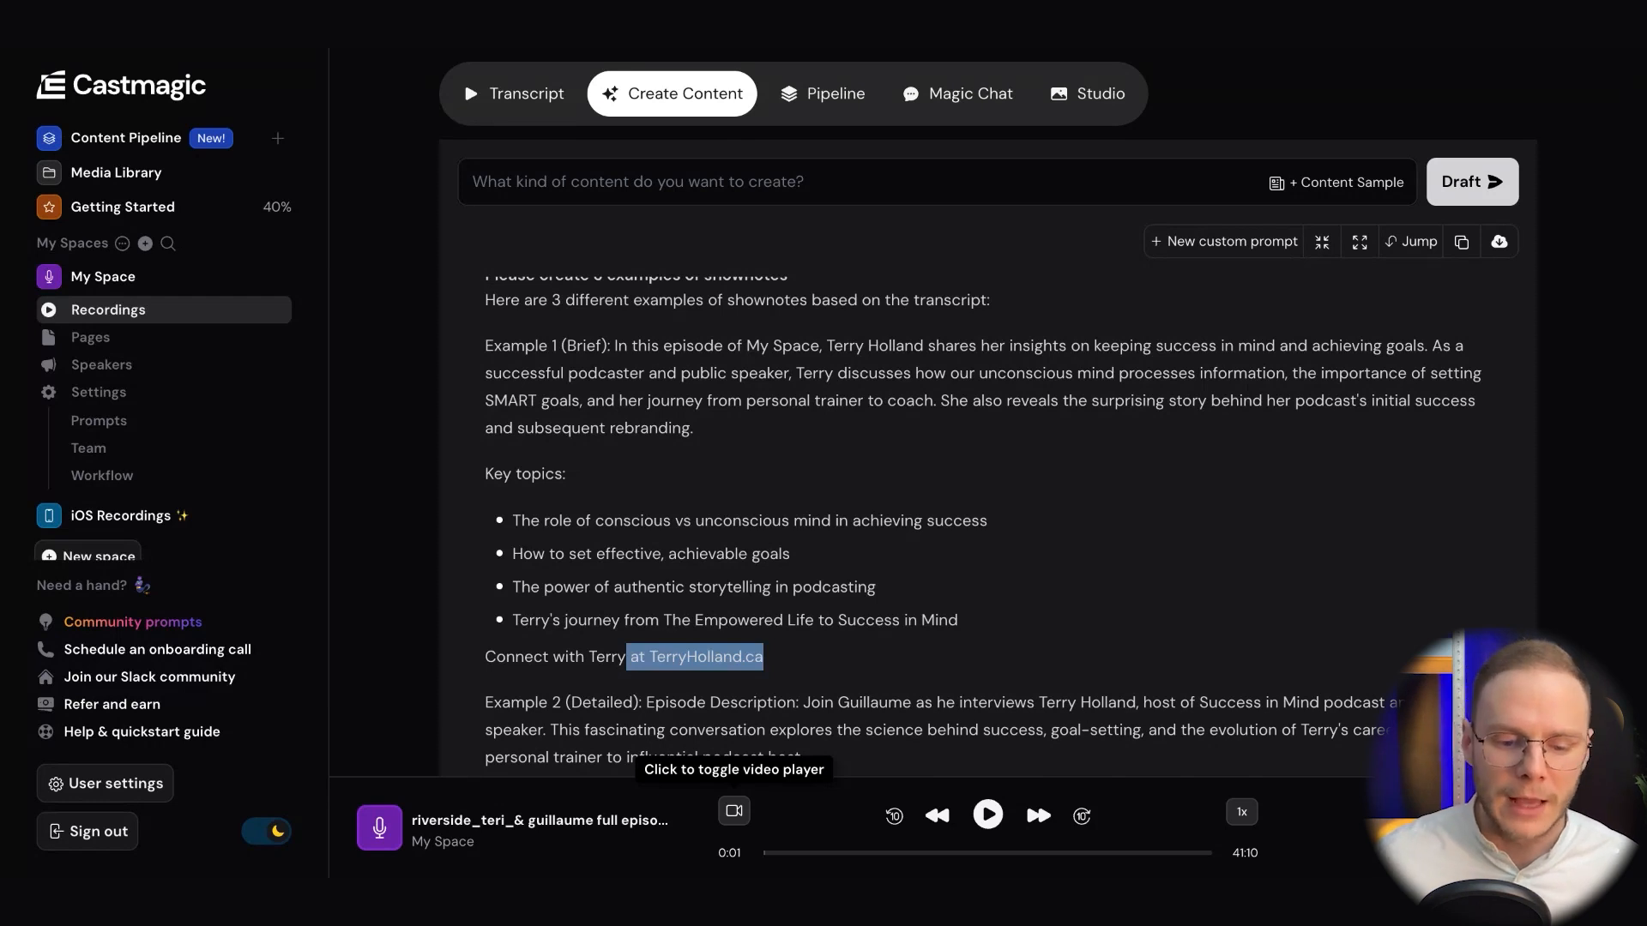
pyautogui.scroll(1, 987, 525)
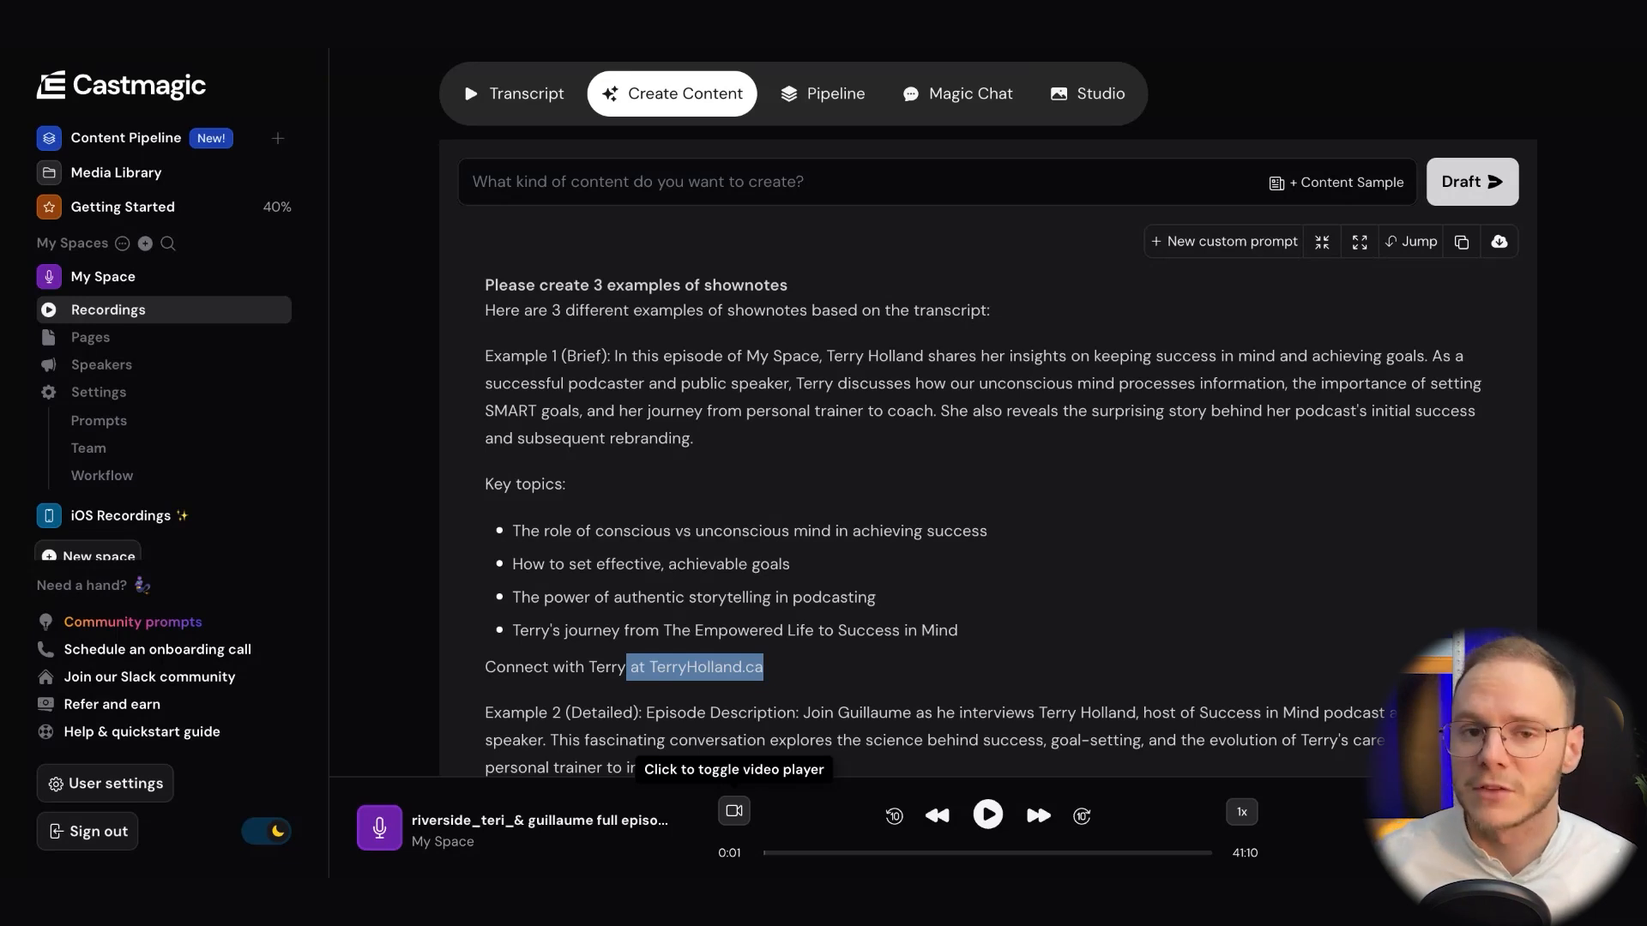
# Examine the story-focused shownotes example, the Recurring Content titles and the suggested example prompts for new drafts
pyautogui.scroll(-10, 1200, 472)
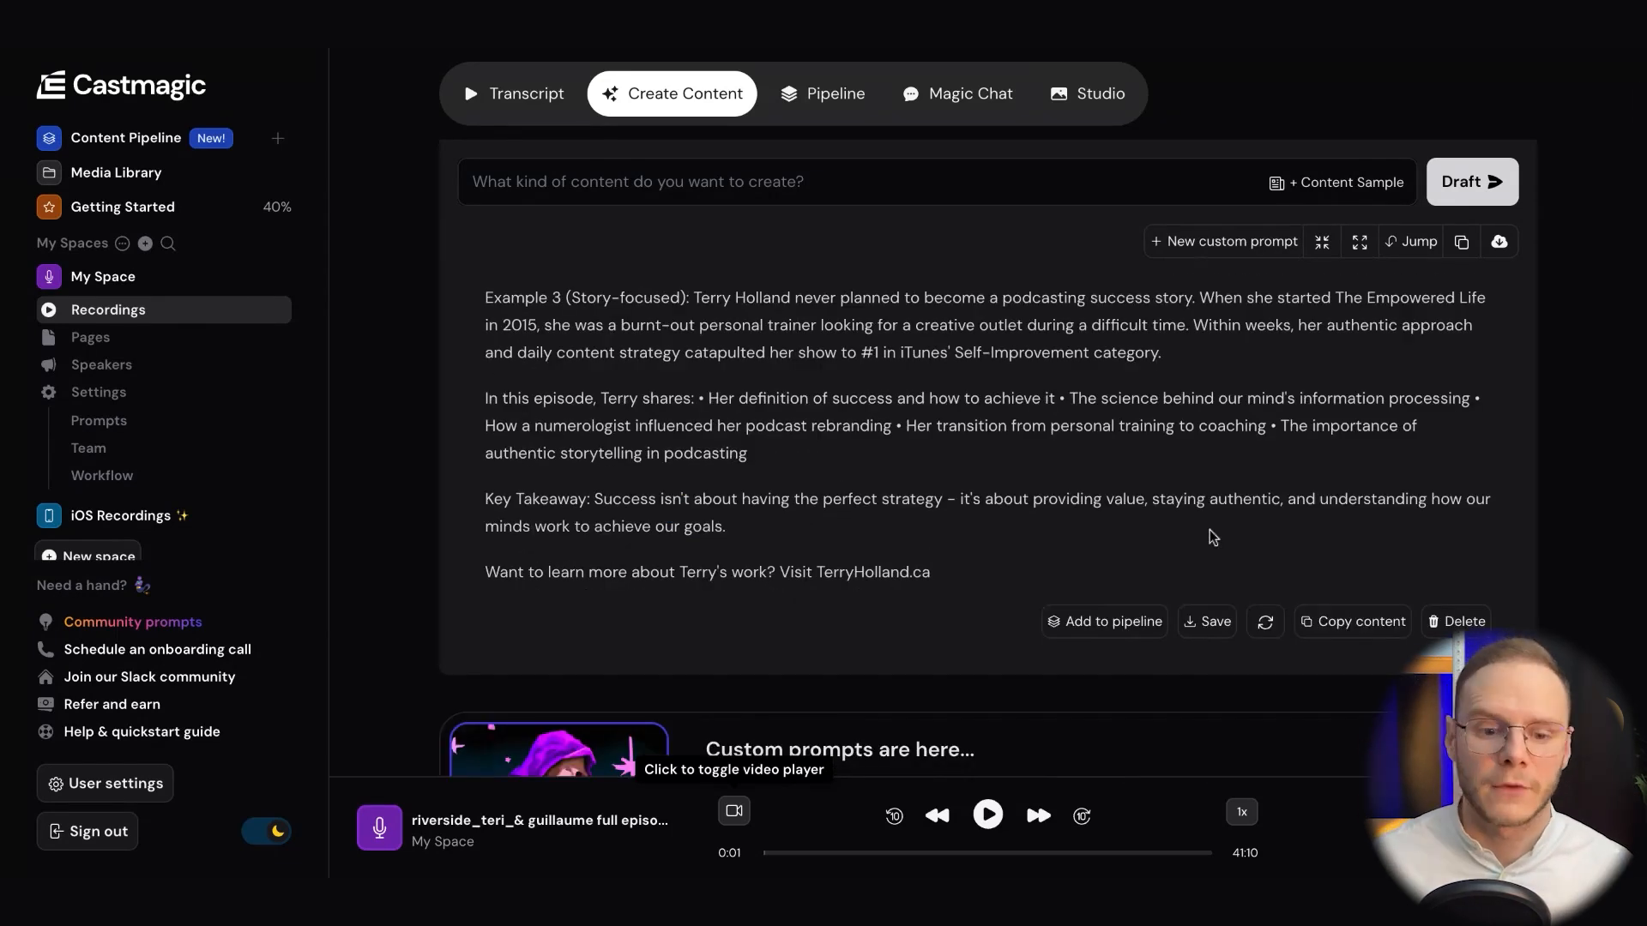
pyautogui.scroll(4, 1268, 386)
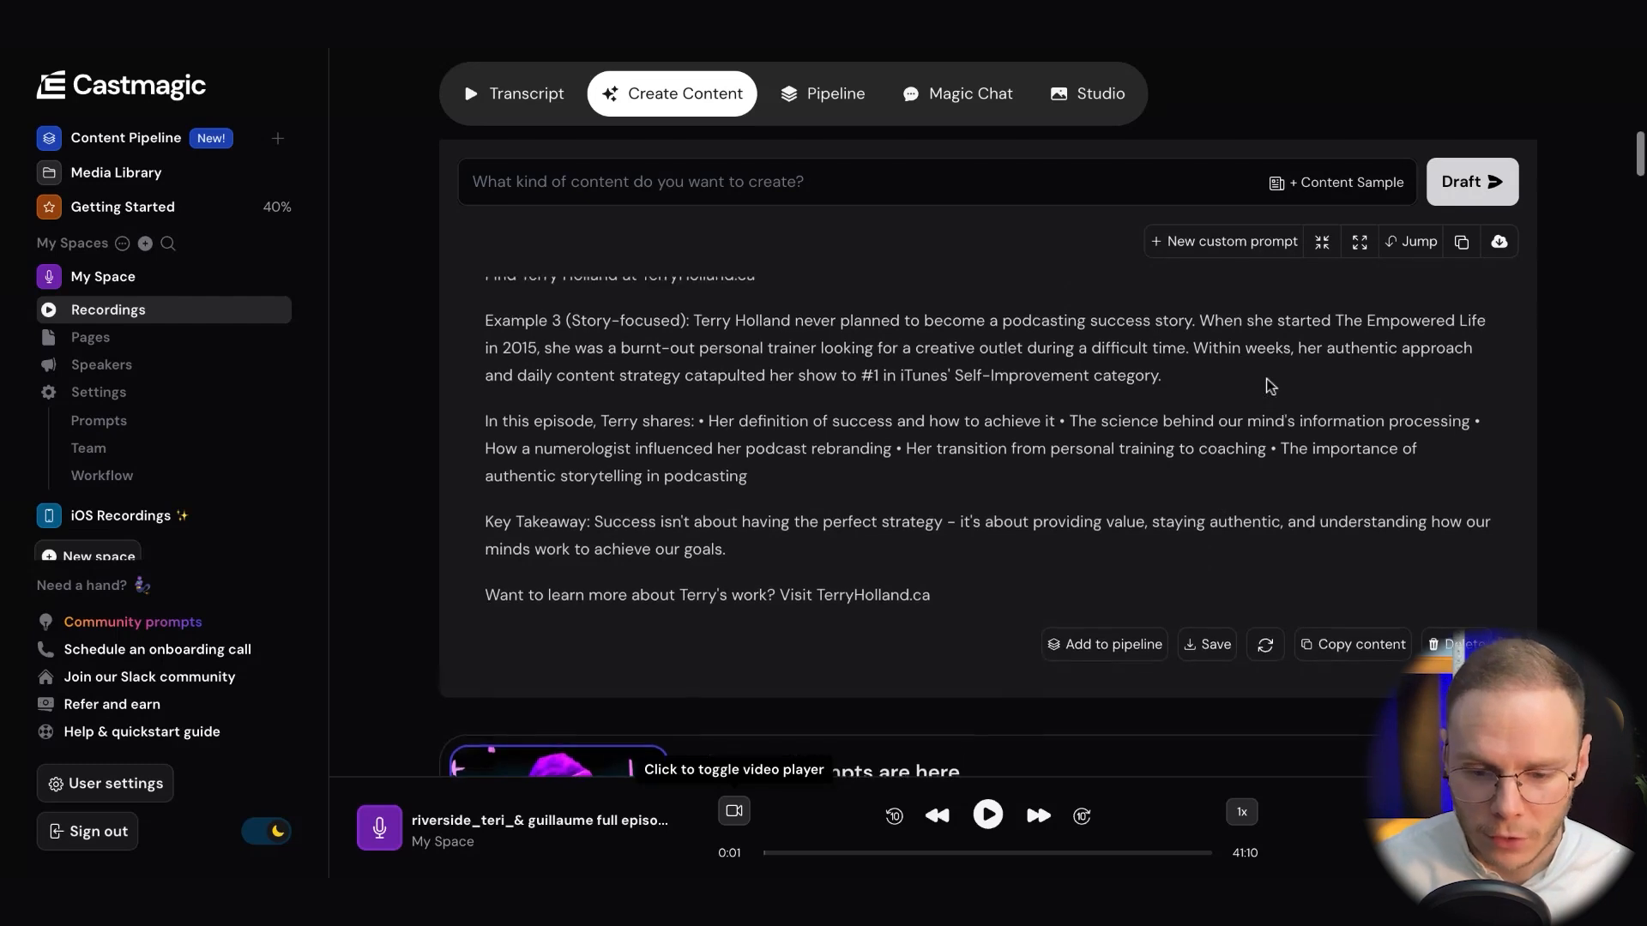
pyautogui.scroll(-11, 1254, 457)
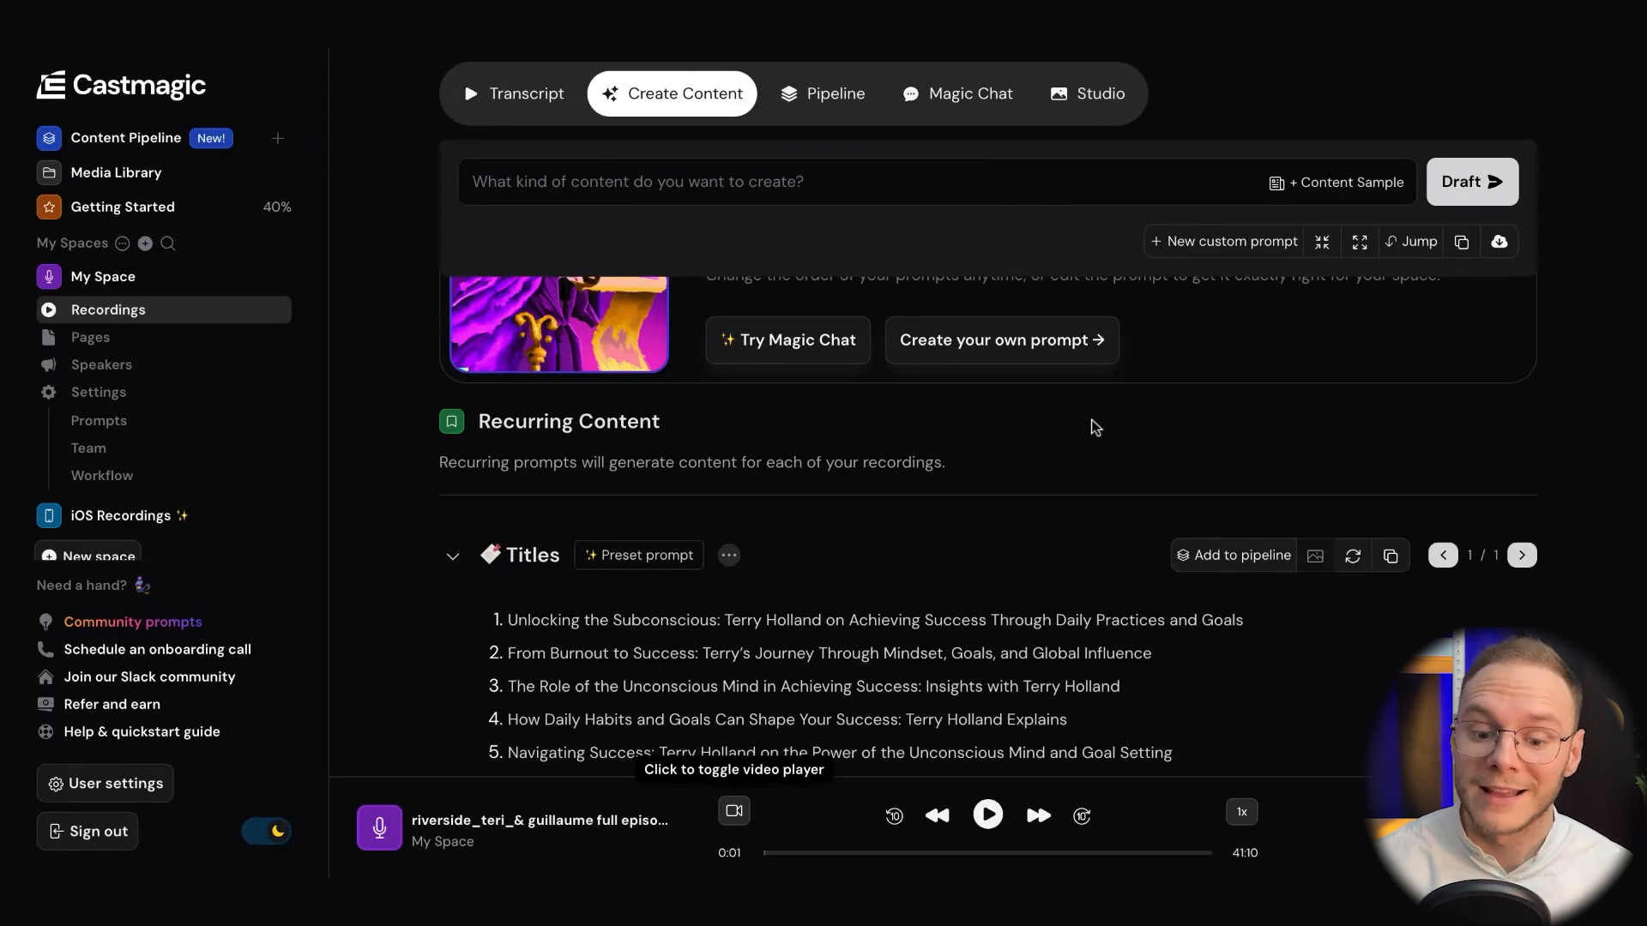
pyautogui.scroll(-1, 1095, 427)
pyautogui.scroll(12, 1095, 426)
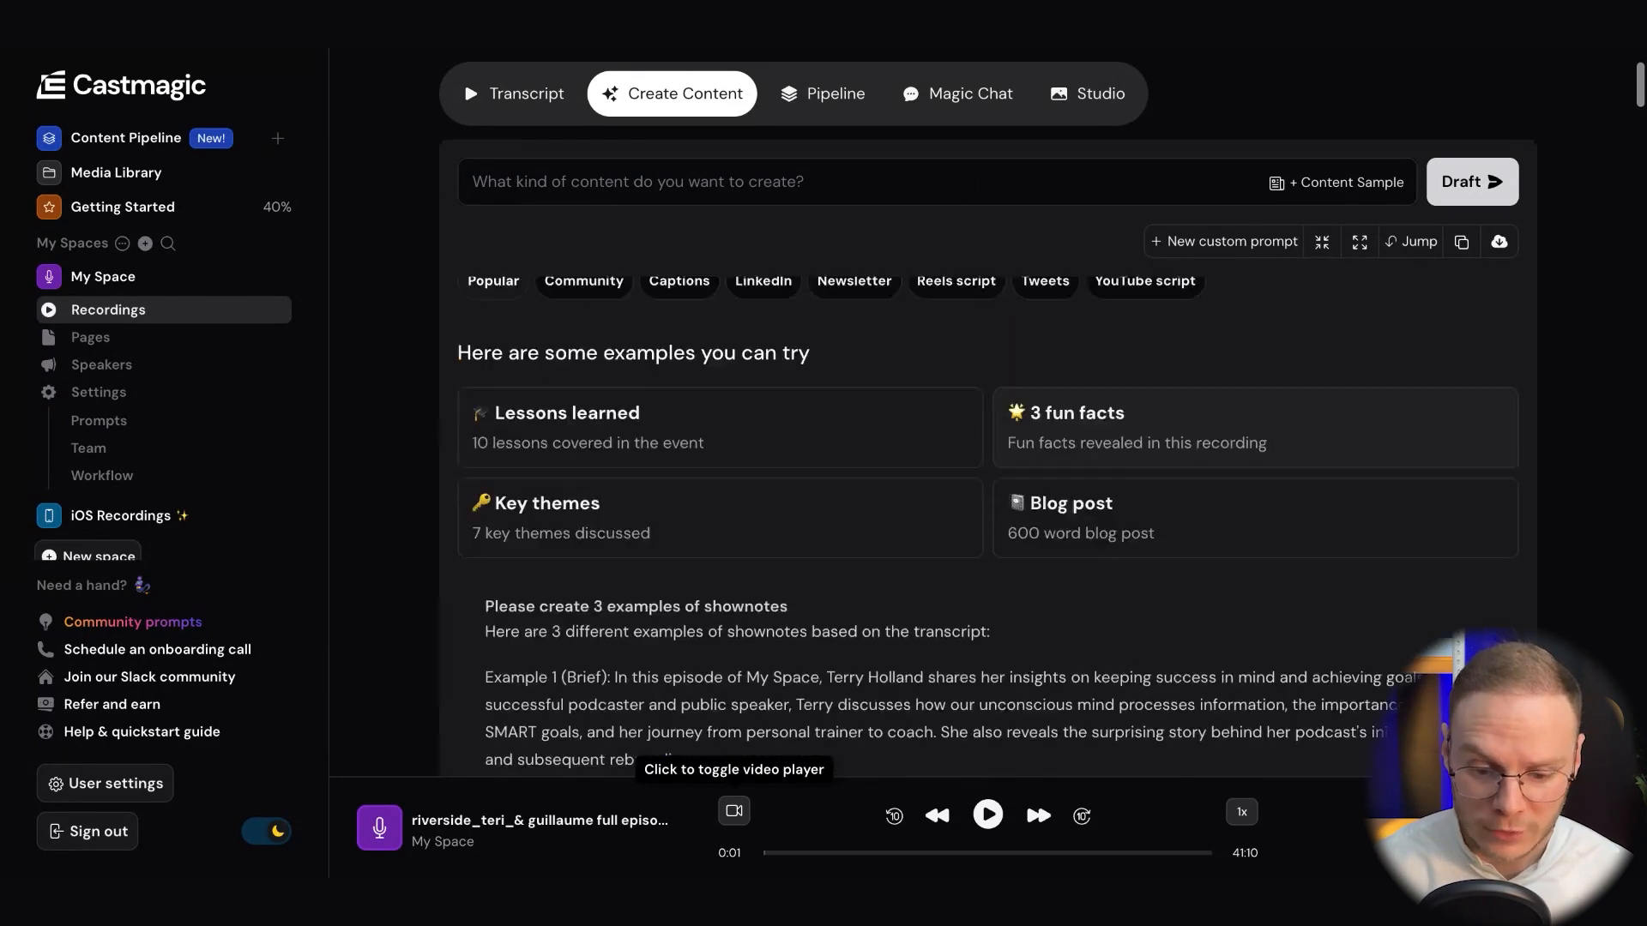
pyautogui.scroll(2, 1042, 585)
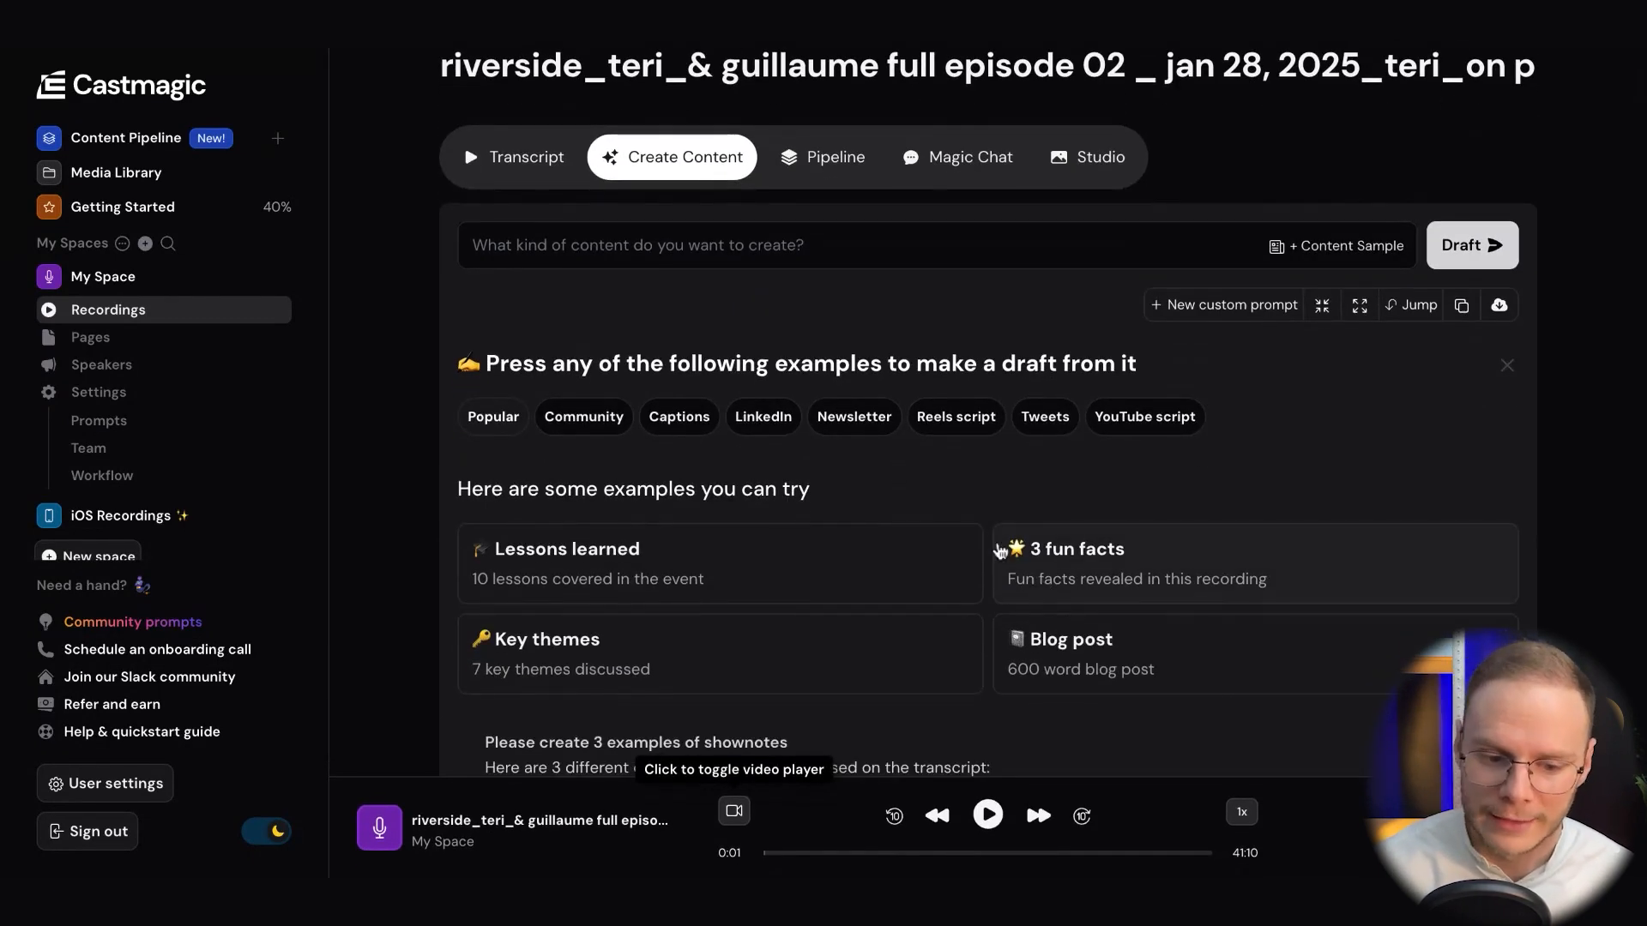
pyautogui.scroll(-5, 1176, 481)
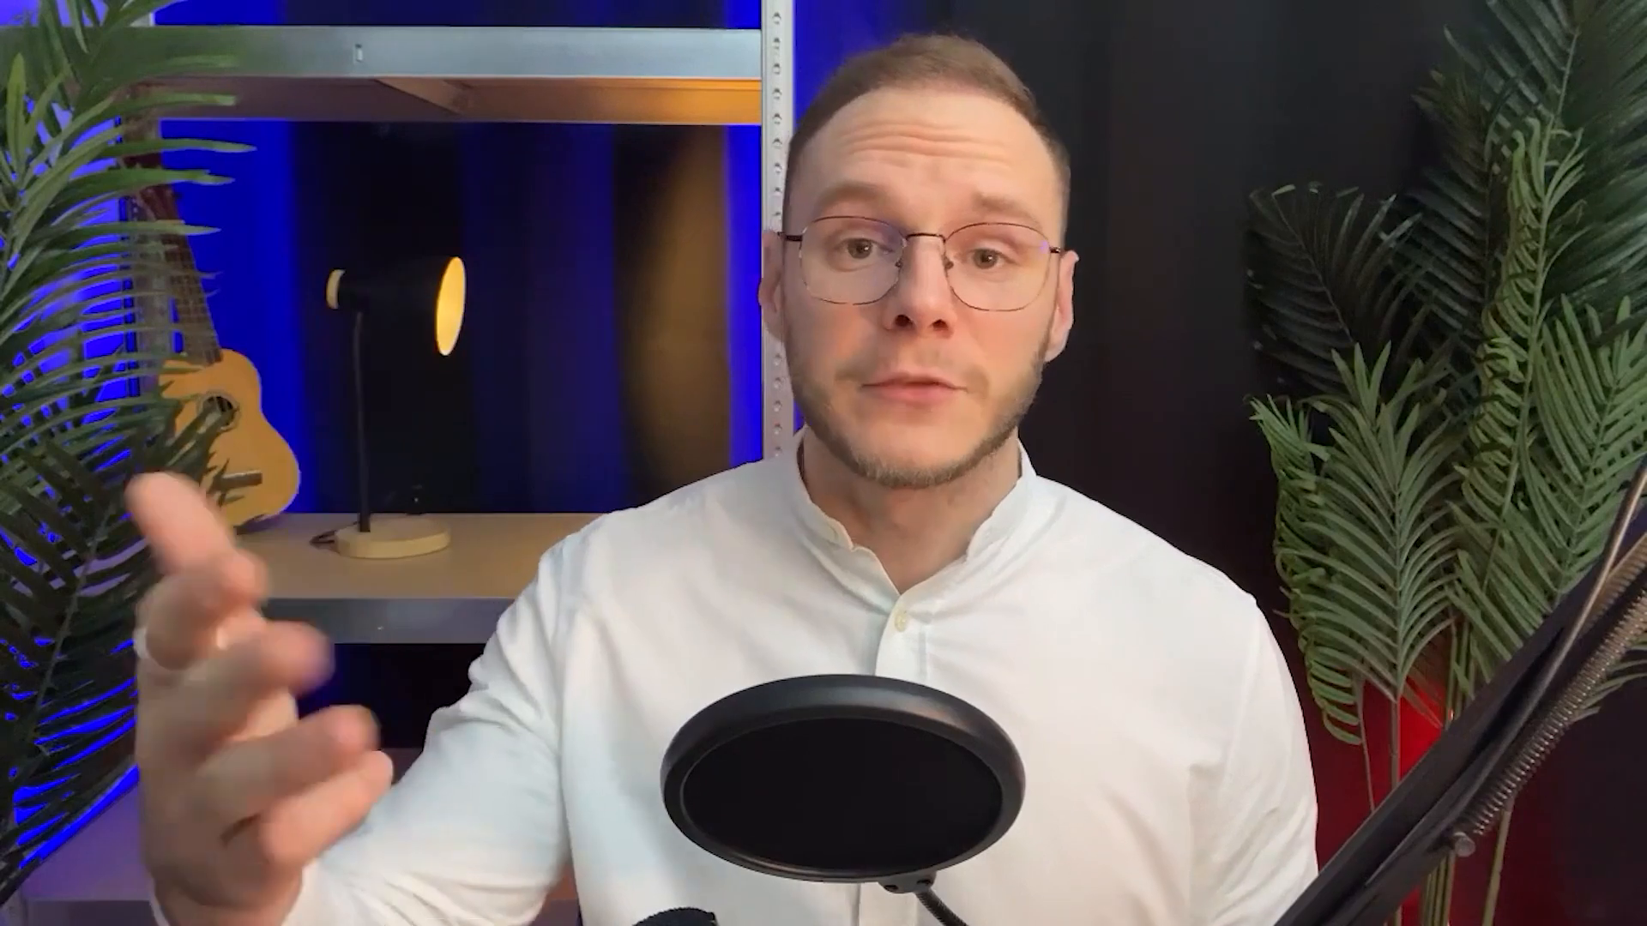